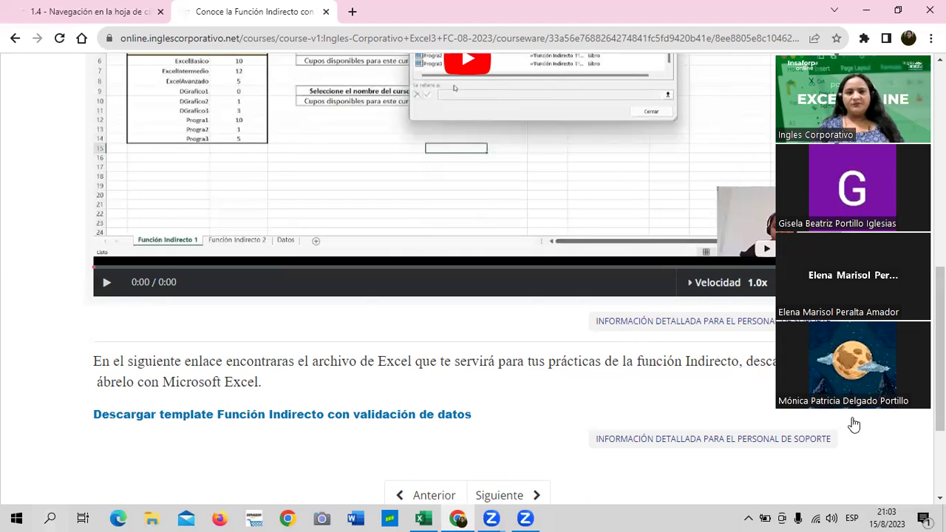
- Clear F5 (ExcelIntermedio) and F6 (#¡REF! result) on the Función Indirecto 1 sheet
scroll(511, 229, "up", 3)
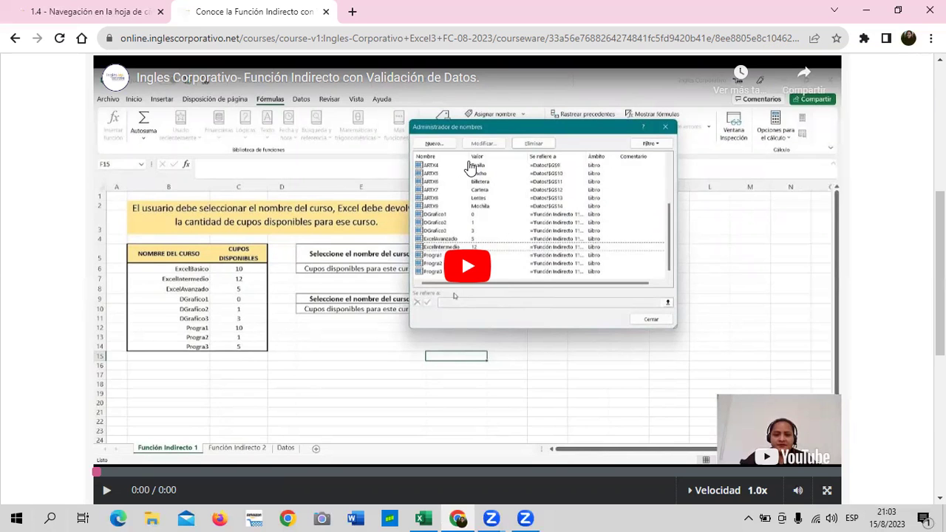
scroll(644, 212, "up", 2)
scroll(615, 256, "down", 1)
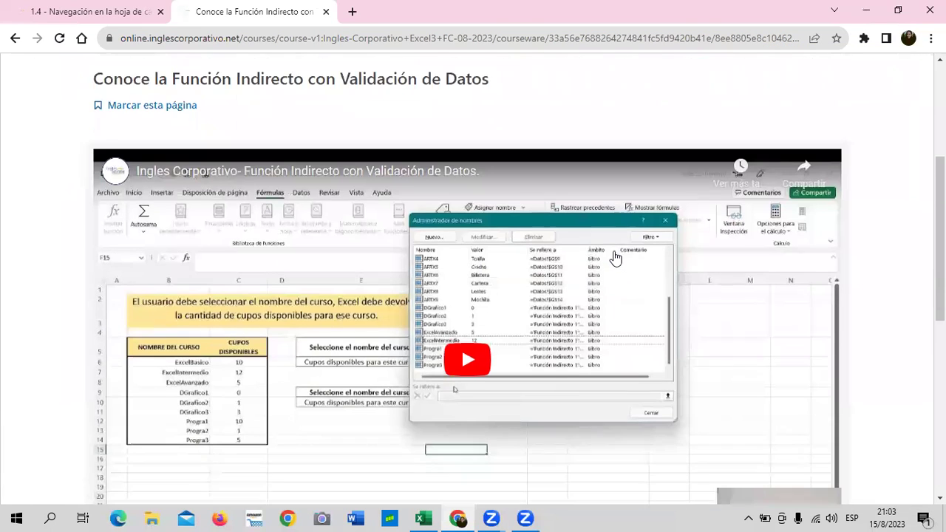
mouse_move(423, 518)
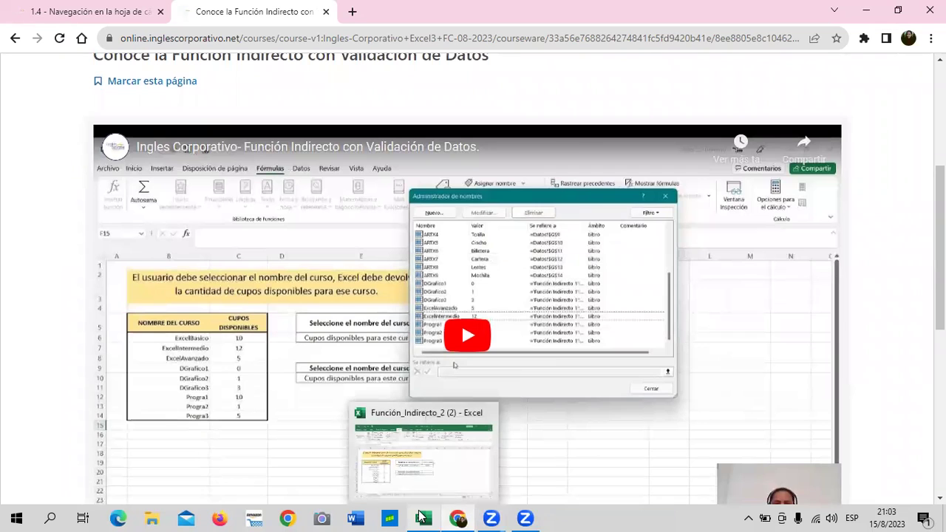
left_click(458, 476)
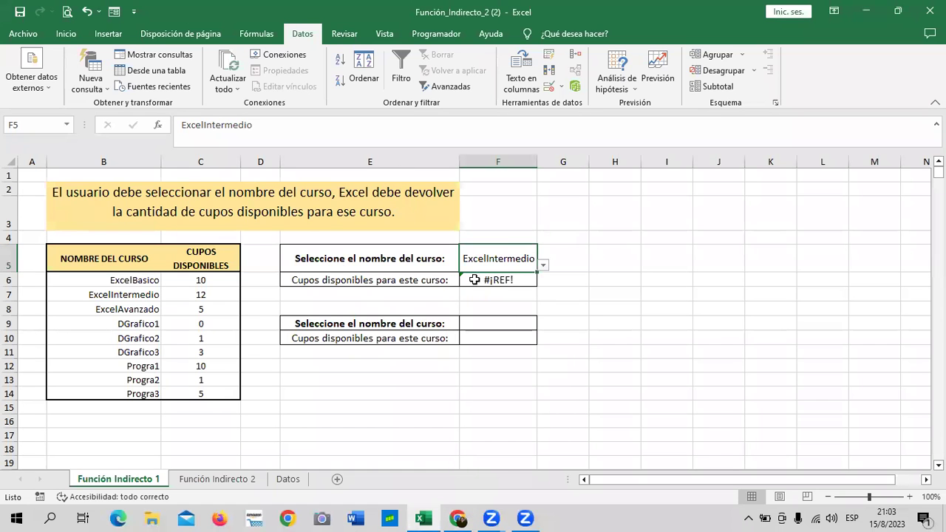
left_click(513, 279, "shift")
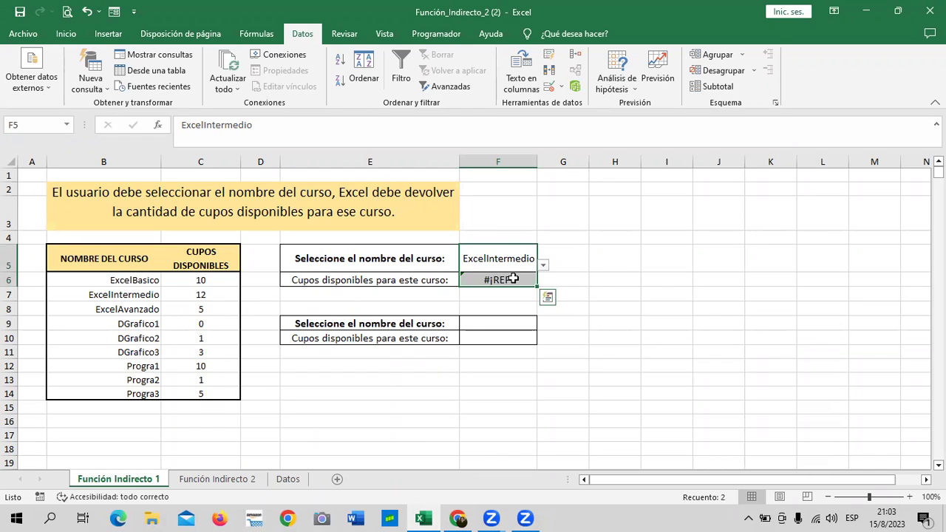
key("Delete")
left_click(510, 255)
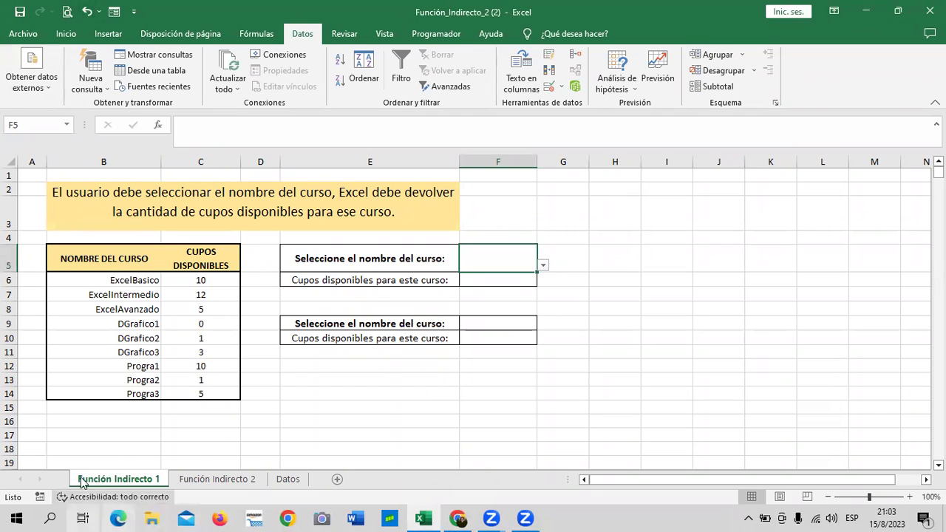
- Browse the existing sheets, then add a blank Hoja2 and move it to the end, after Datos
left_click(247, 482)
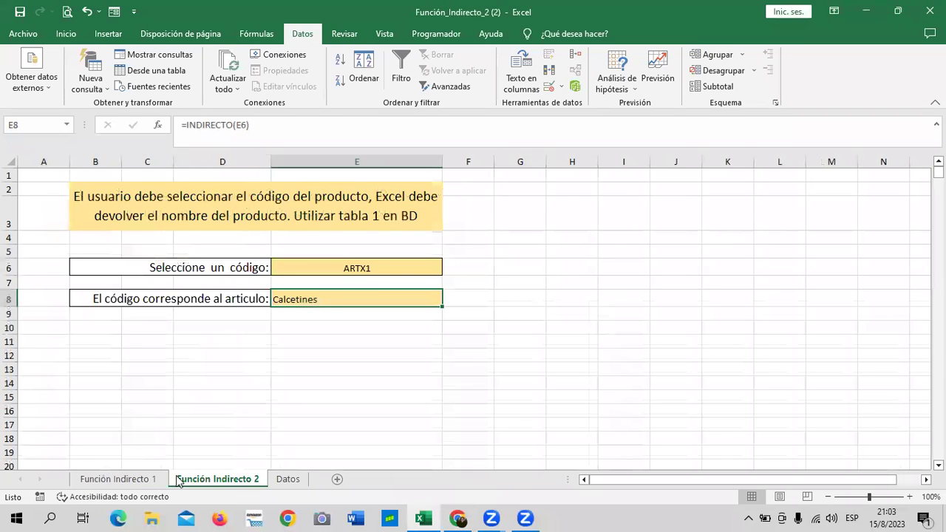
left_click(288, 479)
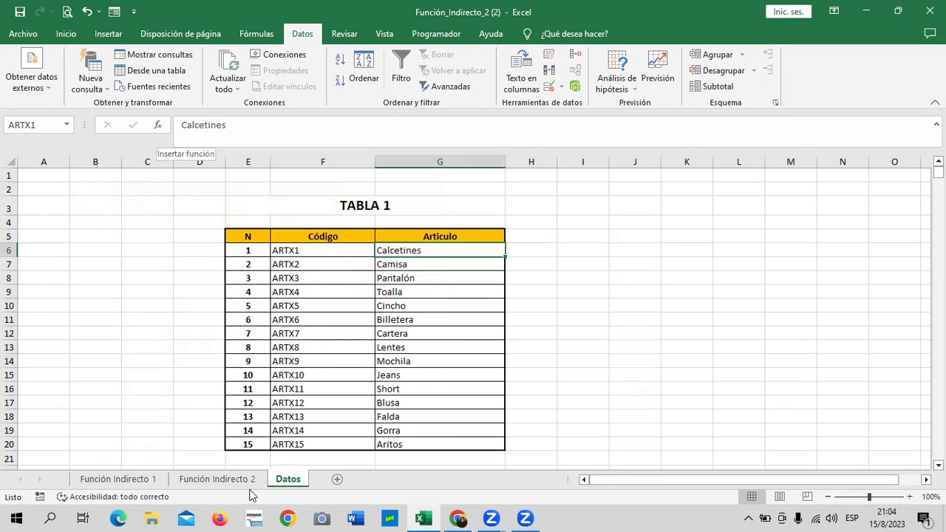
left_click(131, 480)
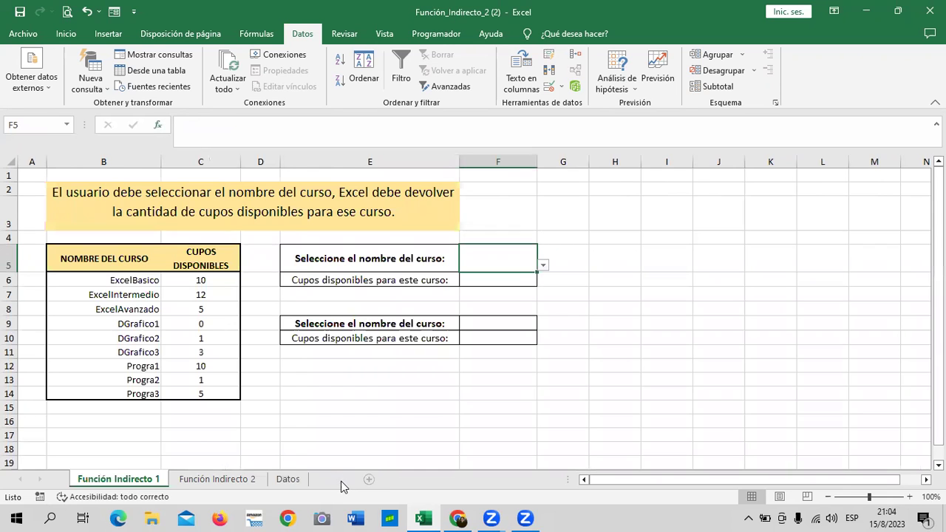
left_click(341, 480)
mouse_move(190, 481)
left_mouse_down()
mouse_move(338, 479)
mouse_move(281, 479)
left_mouse_up()
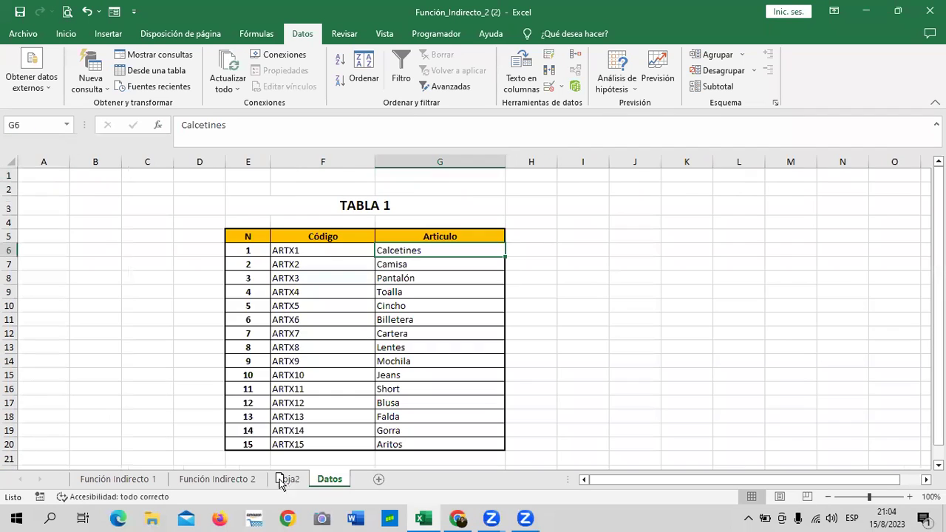
left_click(332, 482)
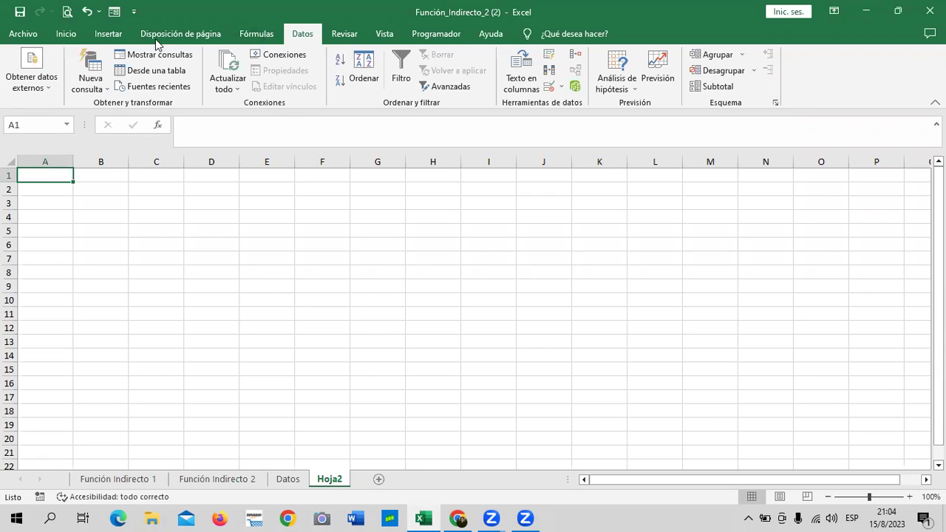
- Browse the Búsqueda y referencia function list under Fórmulas, closing it without choosing
left_click(66, 35)
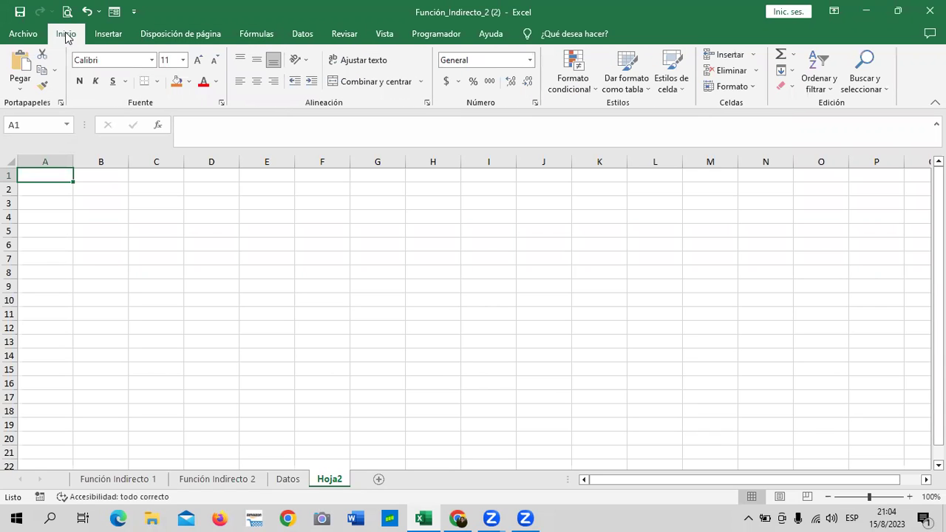
left_click(259, 39)
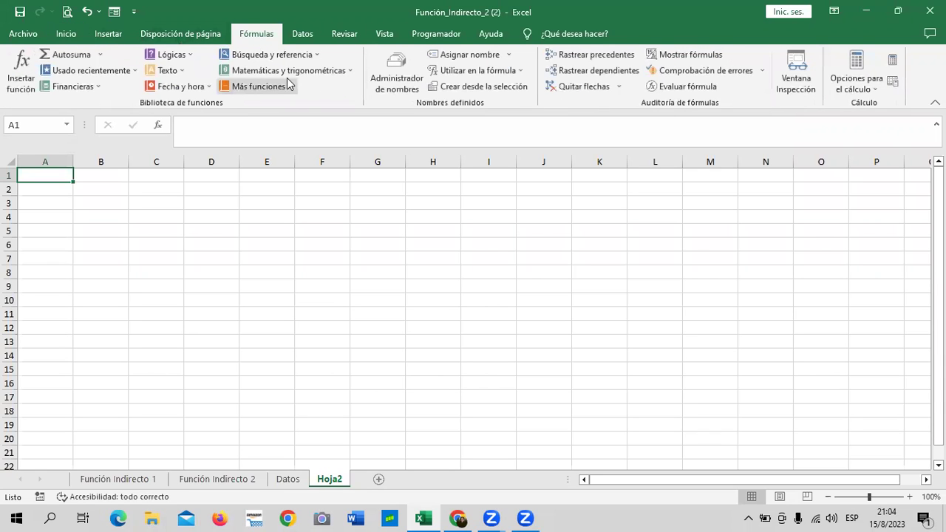
left_click(318, 54)
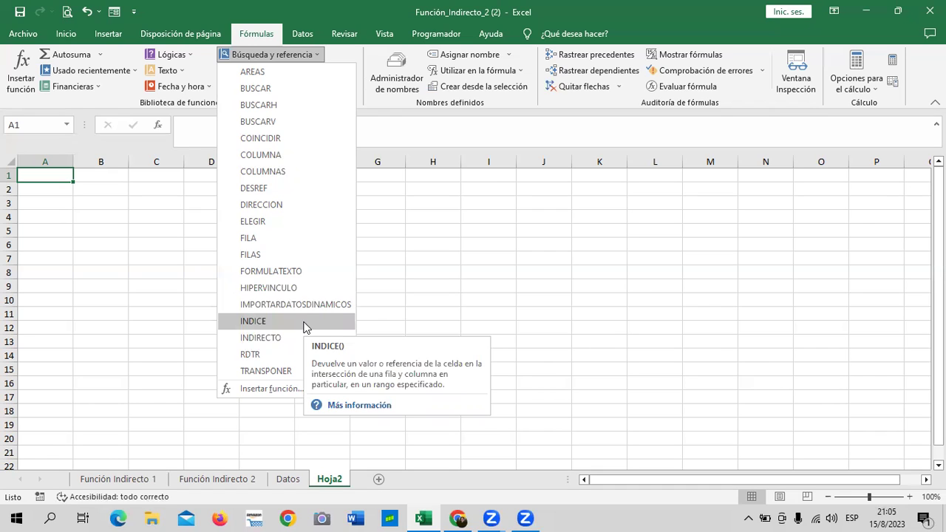
left_click(374, 314)
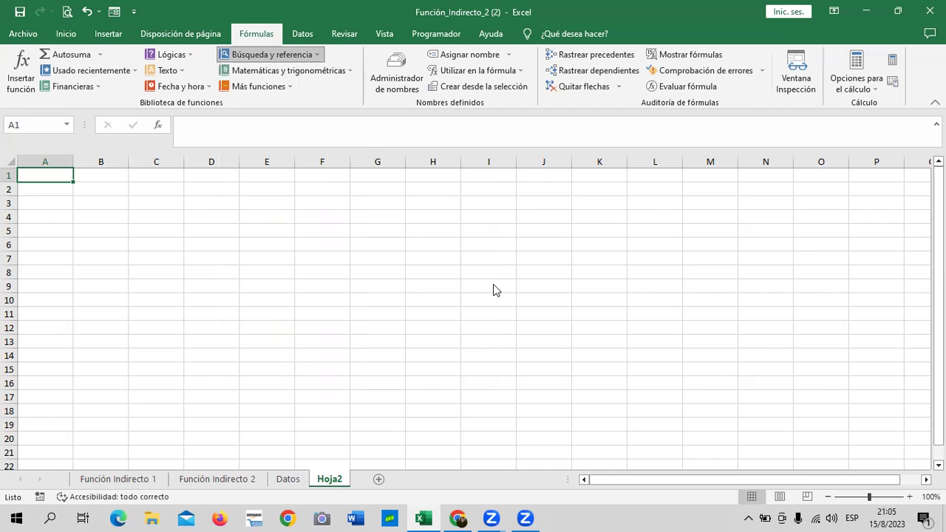
- Remove all data validation from cell F5 on Función Indirecto 1
left_click(118, 479)
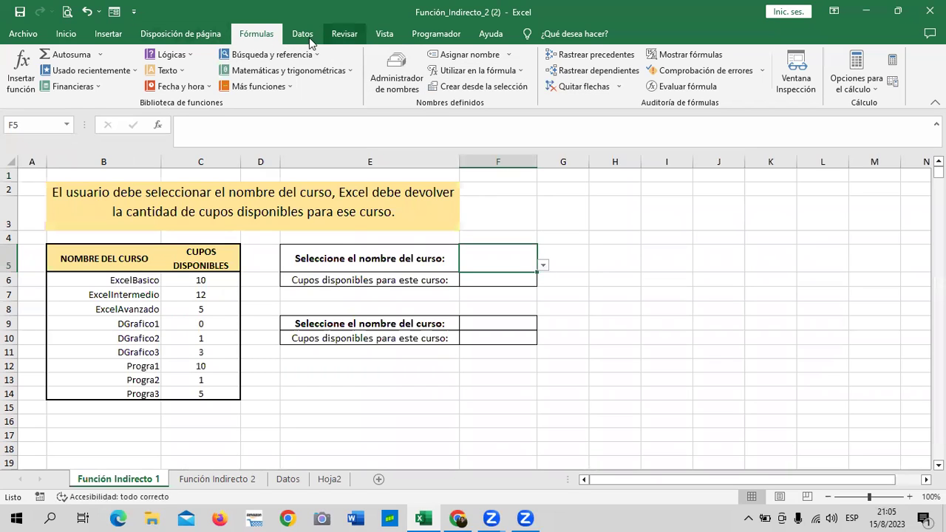
left_click(307, 33)
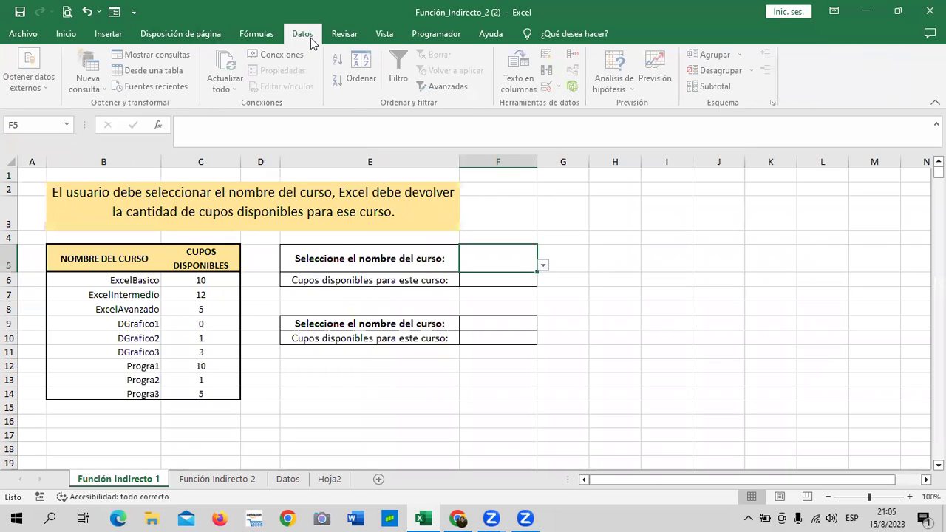
left_click(550, 86)
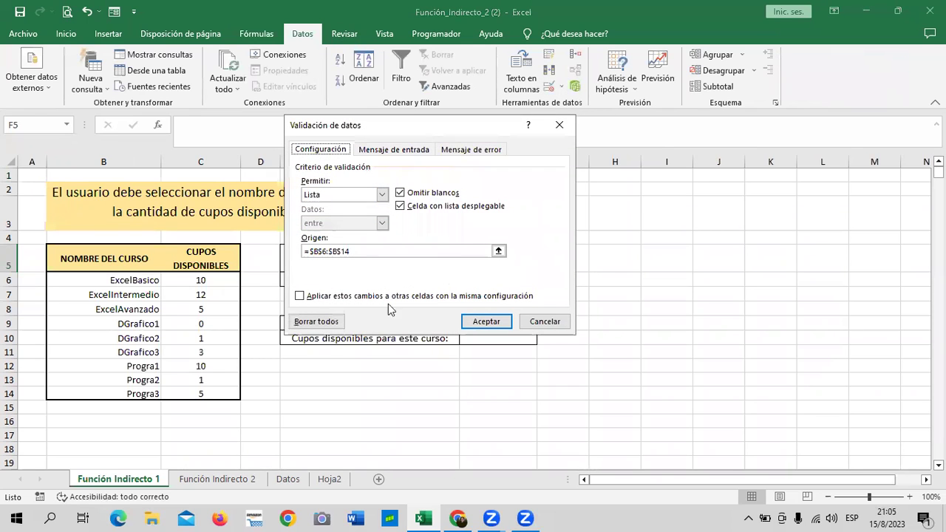
left_click(338, 323)
left_click(496, 324)
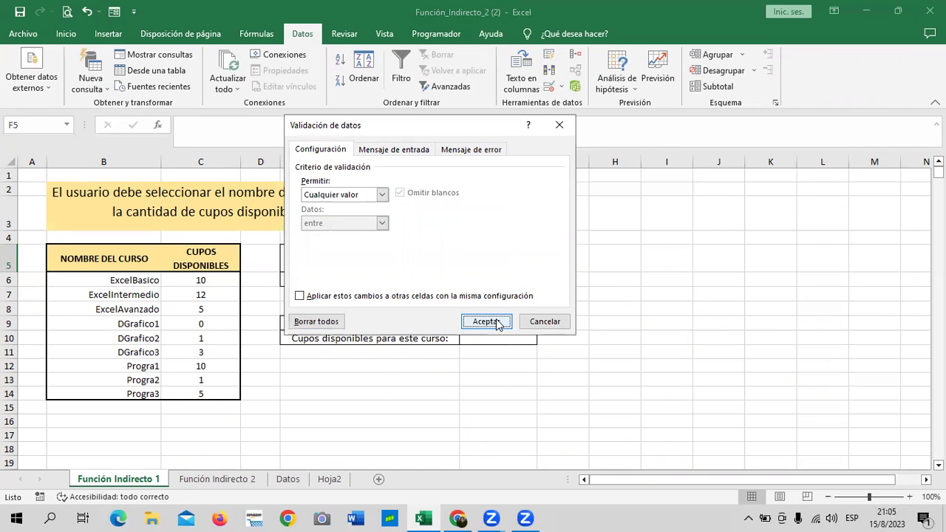
- Select cells I8:I9, then bring the course page in Chrome back to the front
left_click_drag(668, 320, 669, 312)
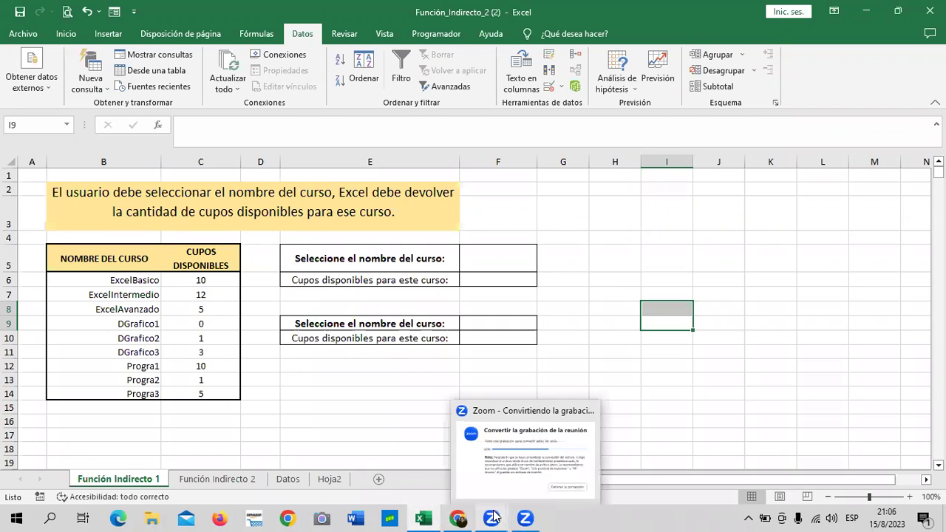
mouse_move(492, 518)
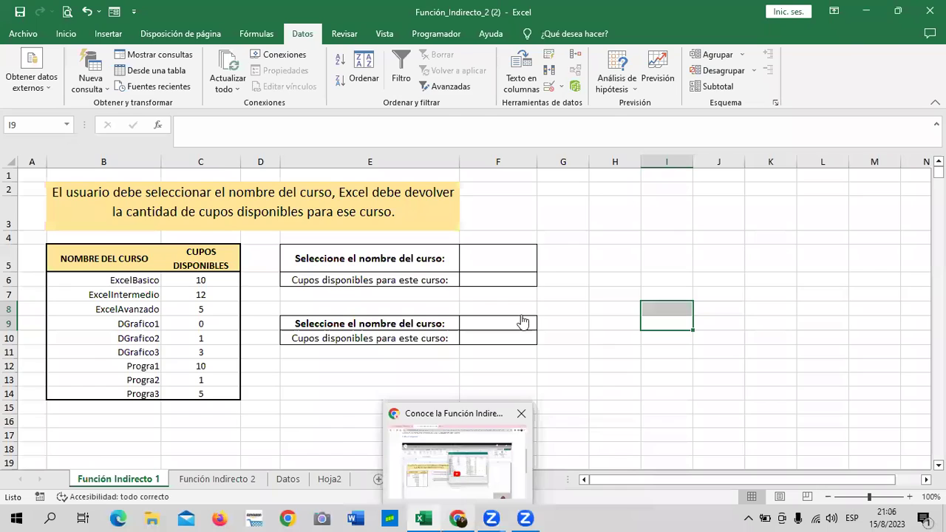
left_click(459, 518)
- Open the Laboratorio 1 INDIRECTO quiz from the lesson navigation and scroll through its questions
scroll(662, 253, "up", 2)
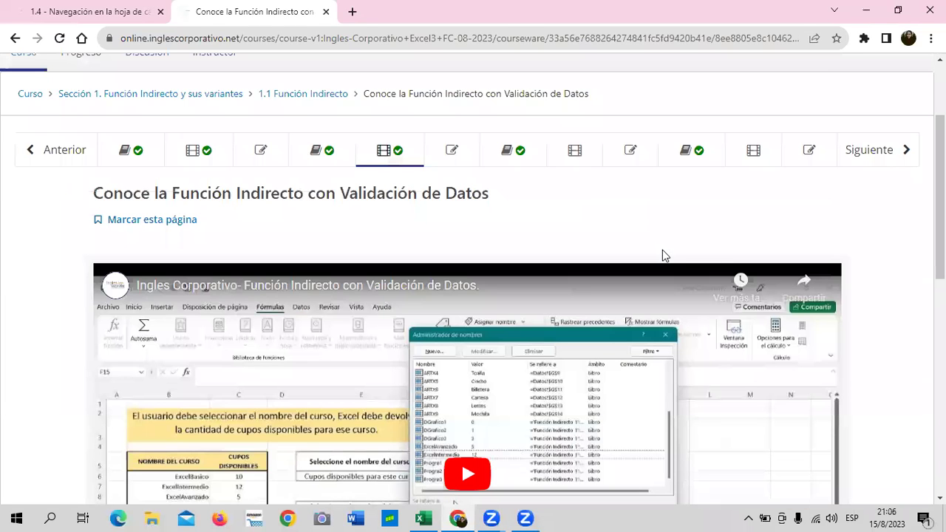
left_click(342, 146)
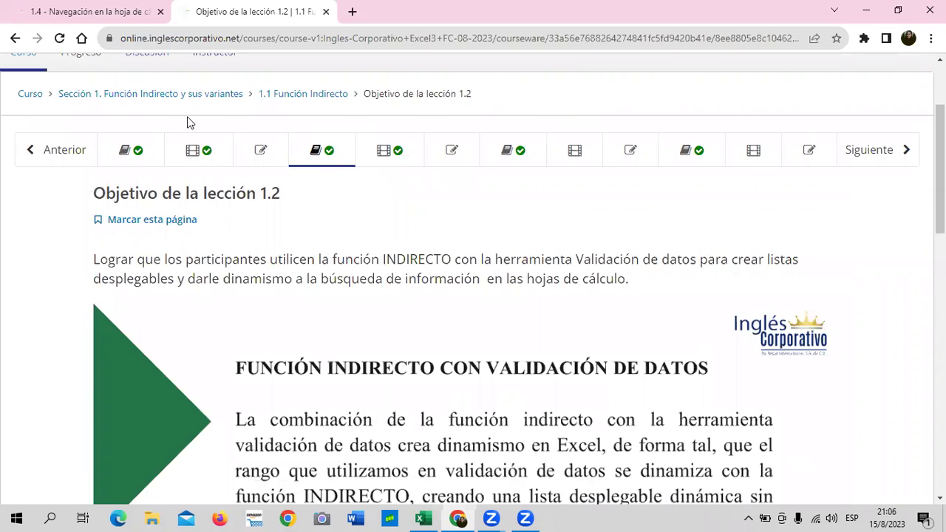
left_click(275, 152)
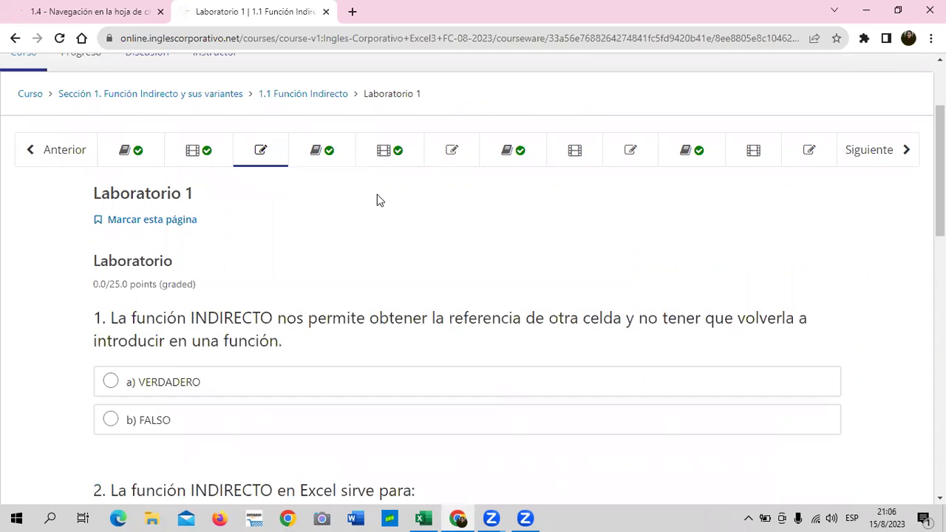
scroll(377, 201, "down", 5)
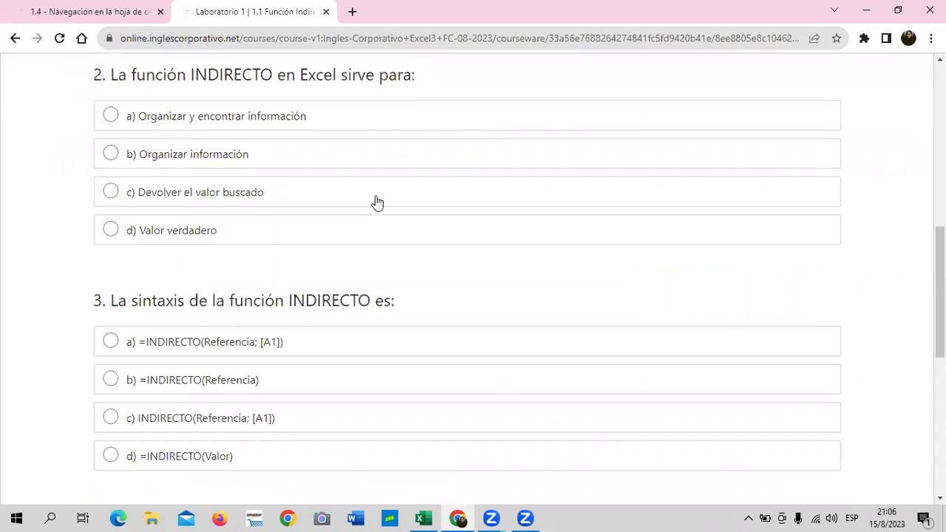
scroll(375, 204, "down", 5)
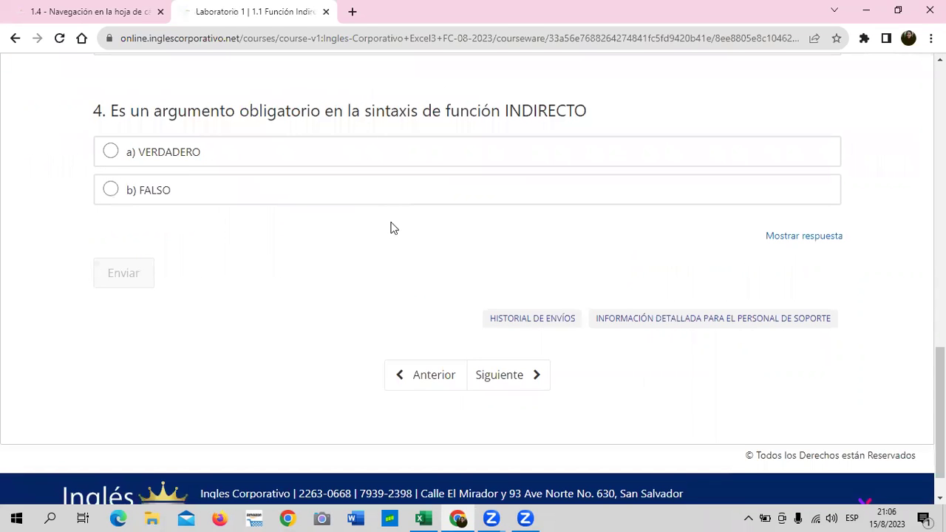
scroll(390, 224, "up", 2)
scroll(391, 223, "up", 3)
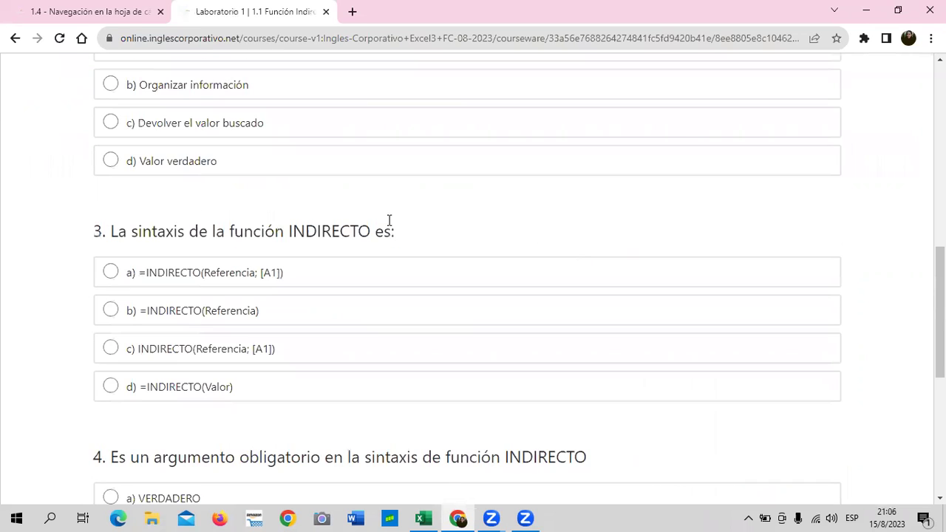
scroll(386, 223, "up", 2)
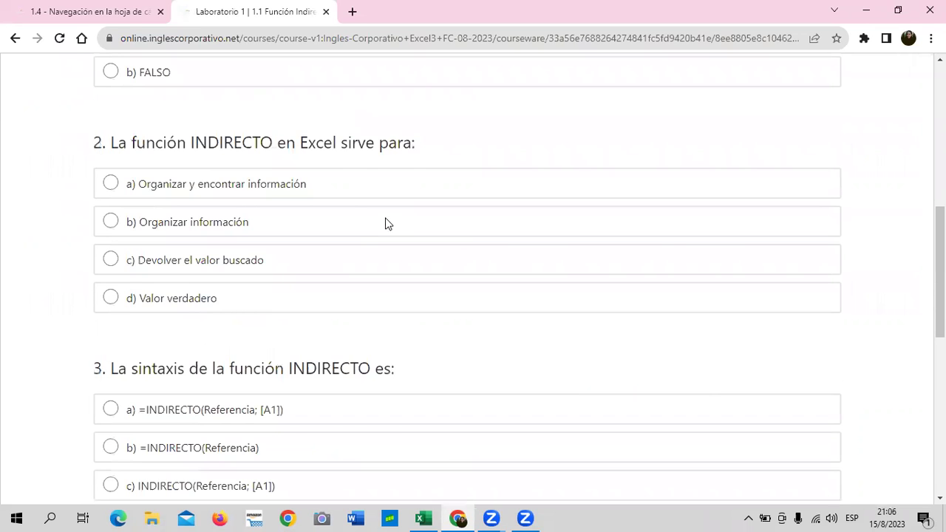
scroll(385, 223, "up", 1)
scroll(383, 220, "up", 3)
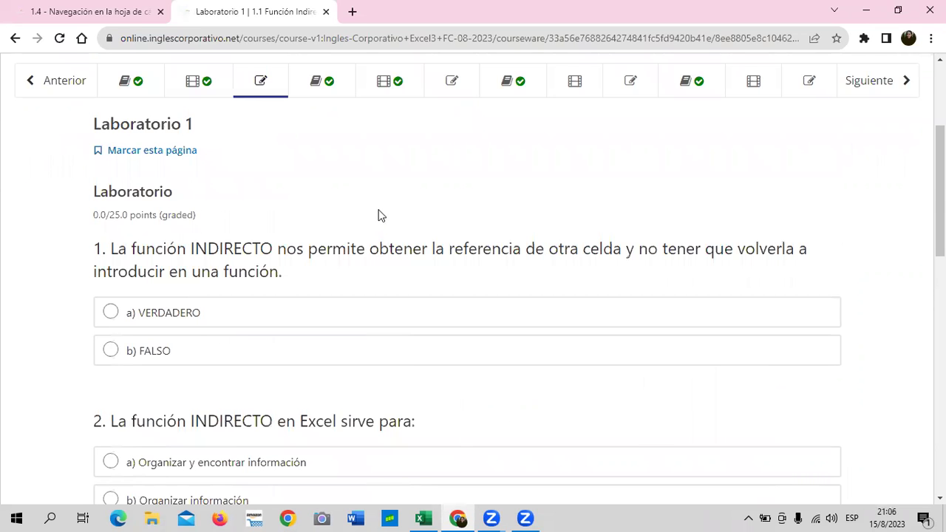
scroll(377, 215, "up", 1)
scroll(377, 215, "down", 1)
scroll(402, 279, "up", 1)
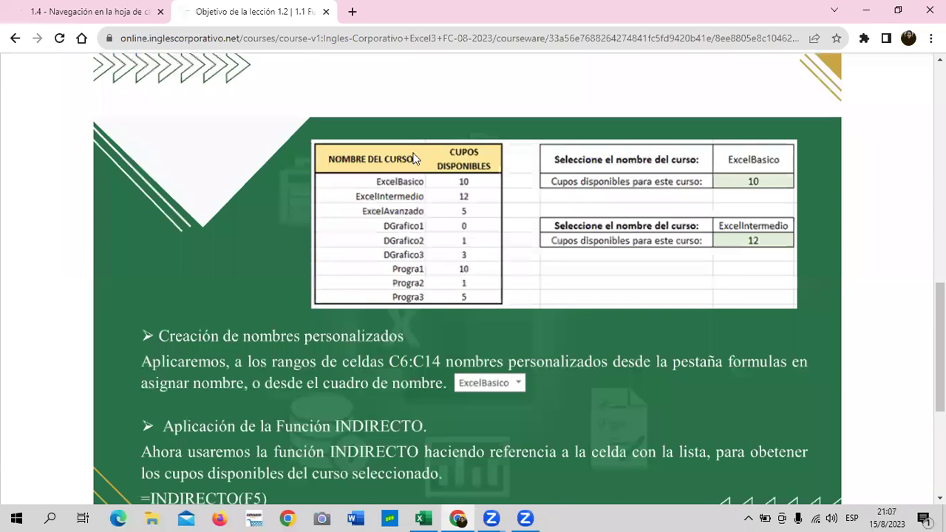
scroll(407, 164, "up", 2)
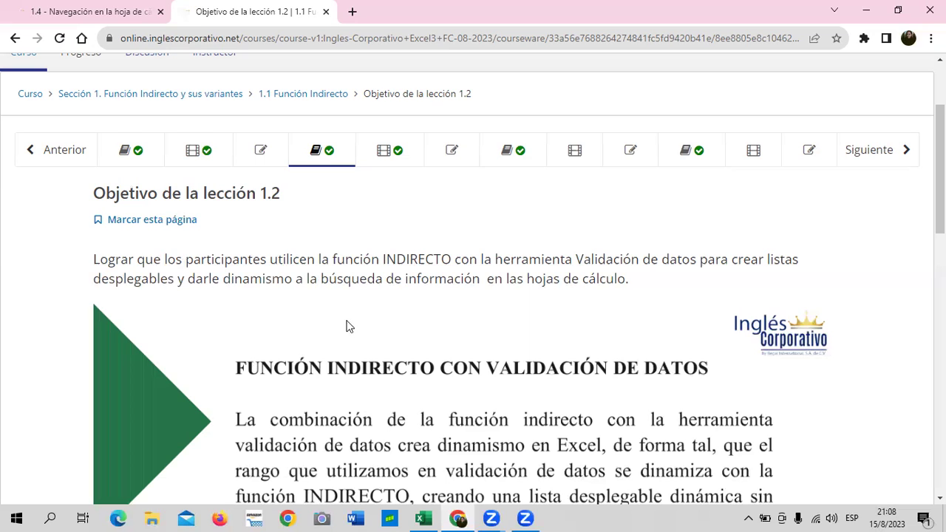
scroll(348, 328, "down", 1)
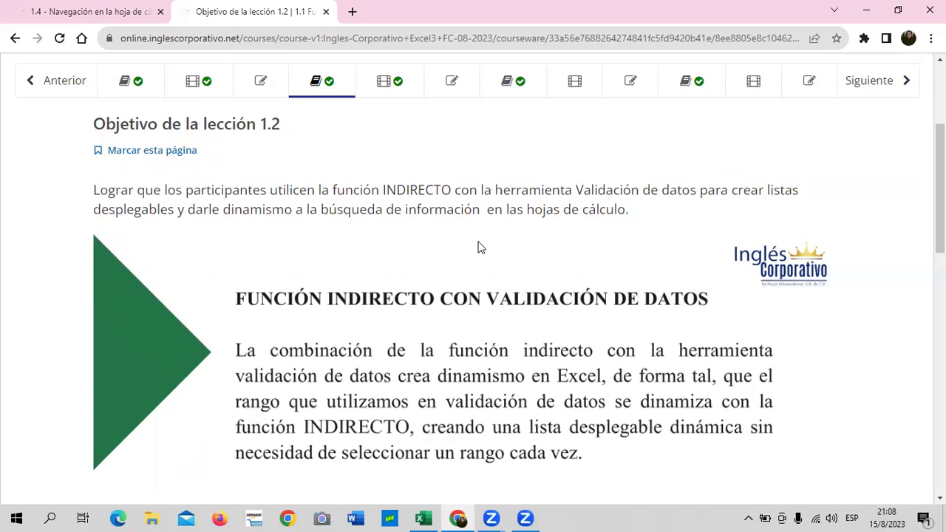
- Read through the INDIRECTO example on the lesson page, then return to the Función_Indirecto_2 workbook
scroll(477, 247, "down", 1)
scroll(475, 243, "down", 2)
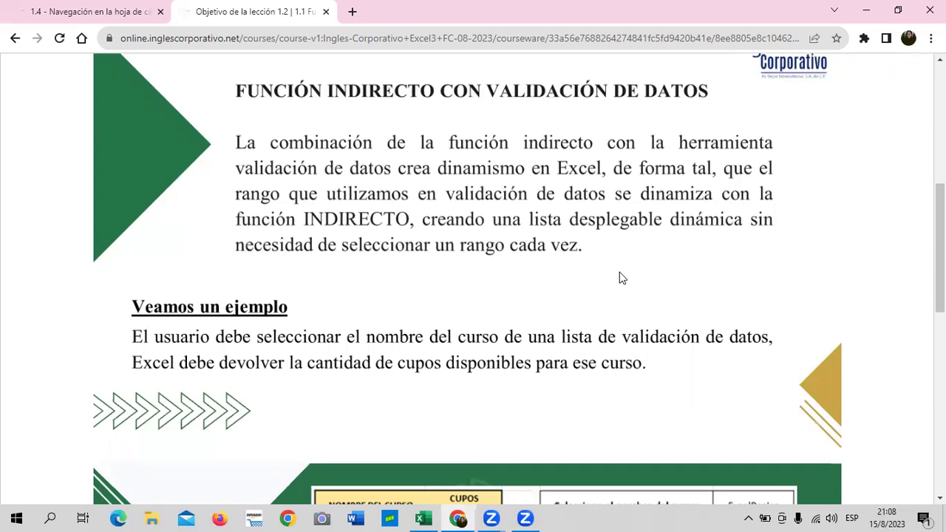
scroll(621, 277, "down", 1)
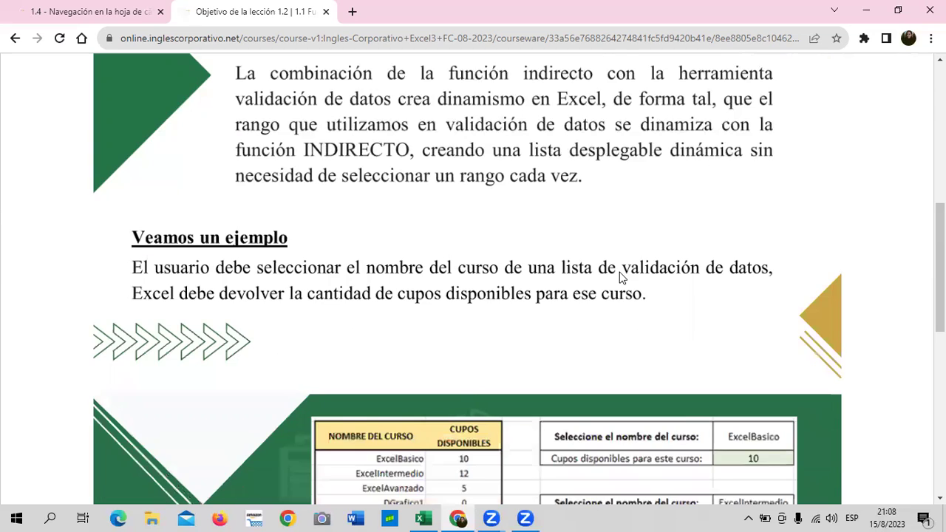
scroll(621, 278, "down", 1)
scroll(621, 278, "up", 2)
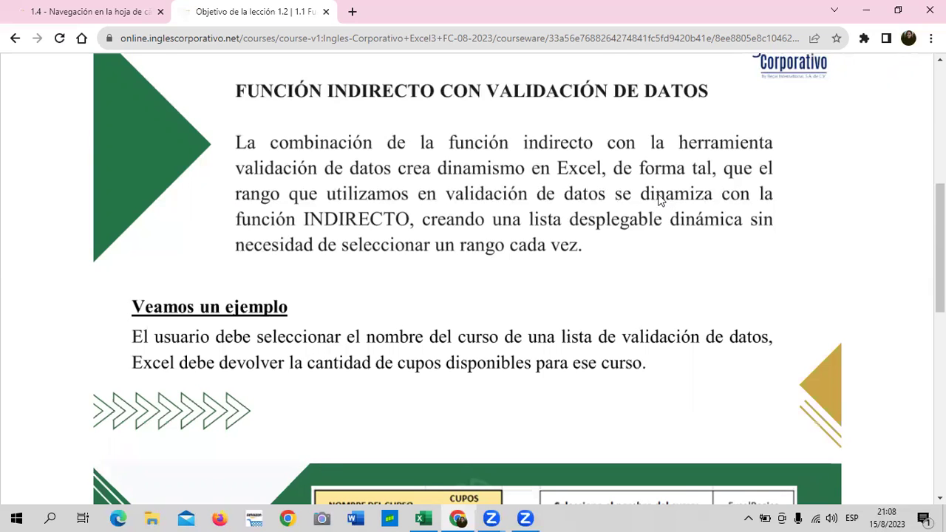
scroll(659, 200, "down", 2)
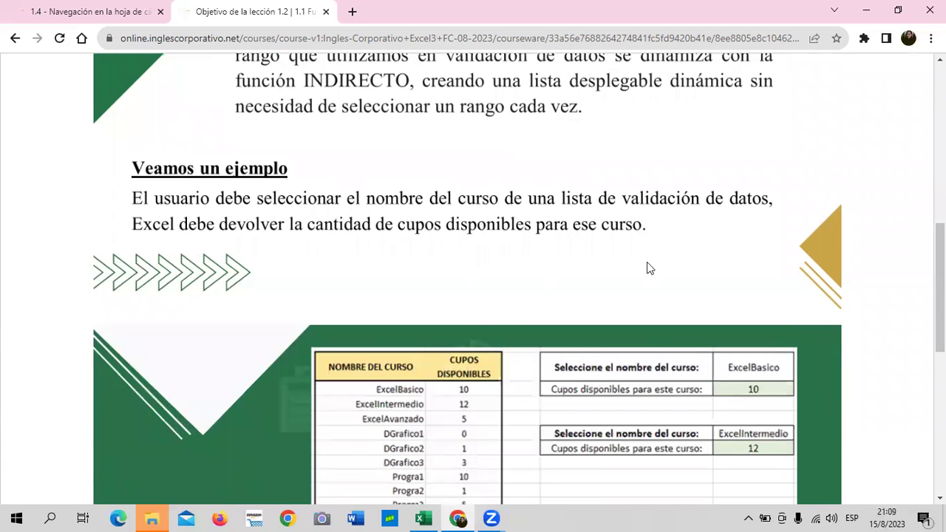
scroll(649, 268, "down", 2)
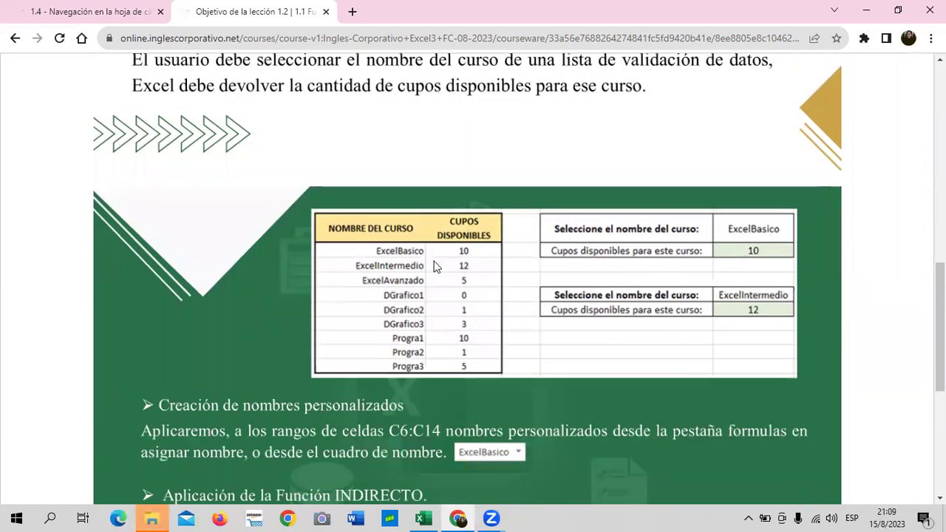
scroll(432, 287, "down", 2)
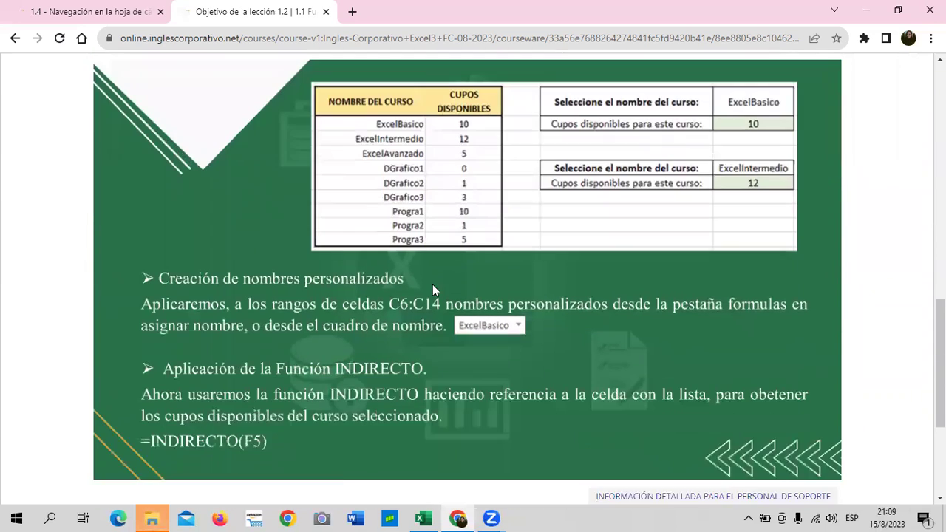
scroll(425, 259, "up", 1)
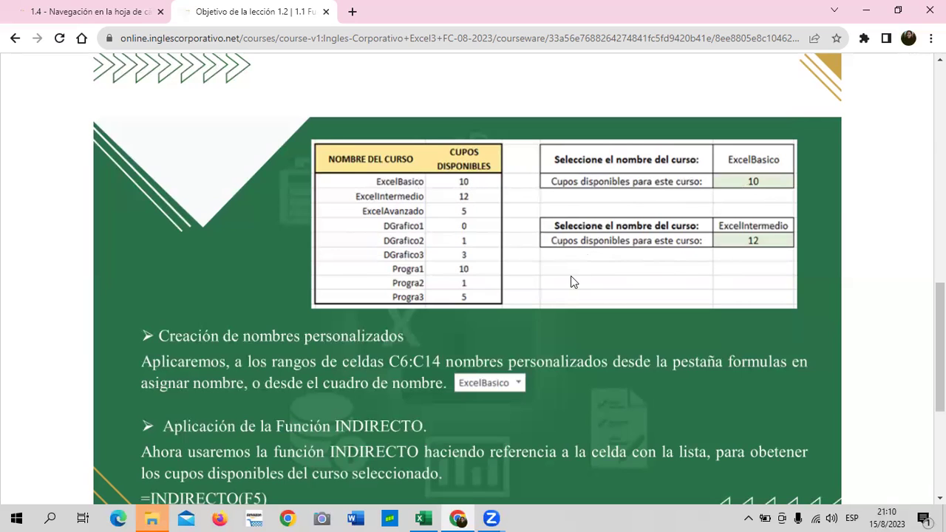
scroll(564, 281, "down", 1)
scroll(555, 281, "down", 1)
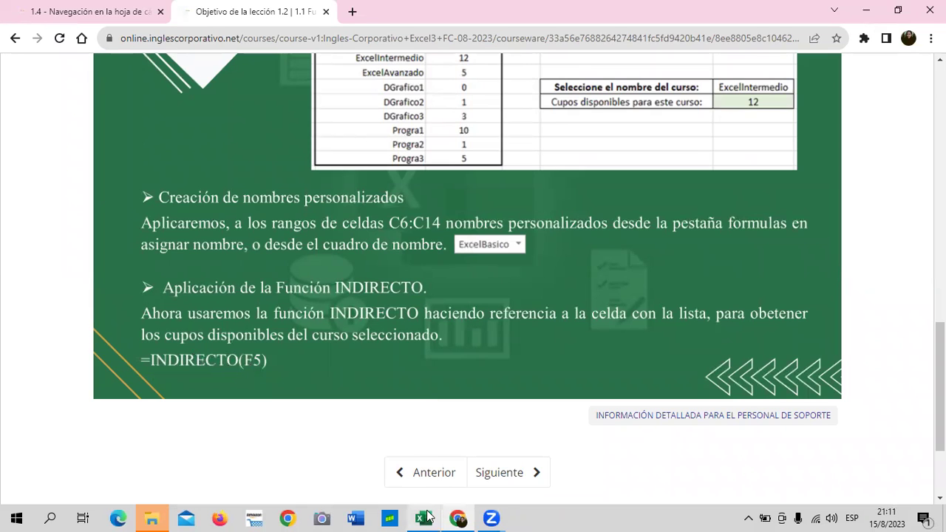
mouse_move(427, 515)
left_click(424, 464)
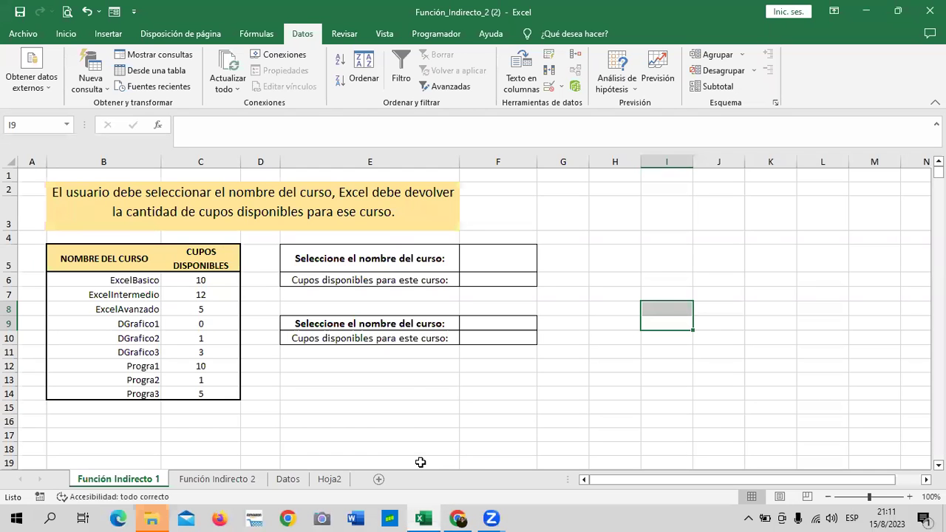
left_click(639, 279)
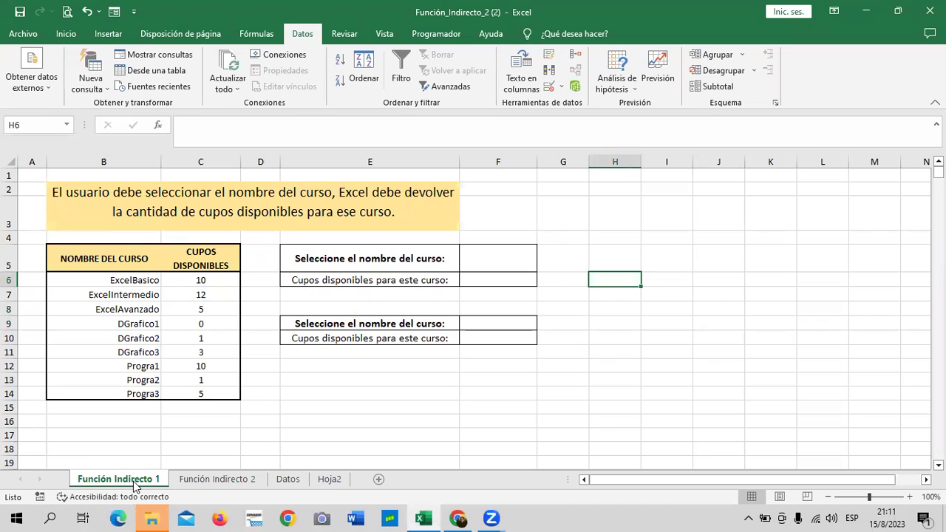
left_click(213, 484)
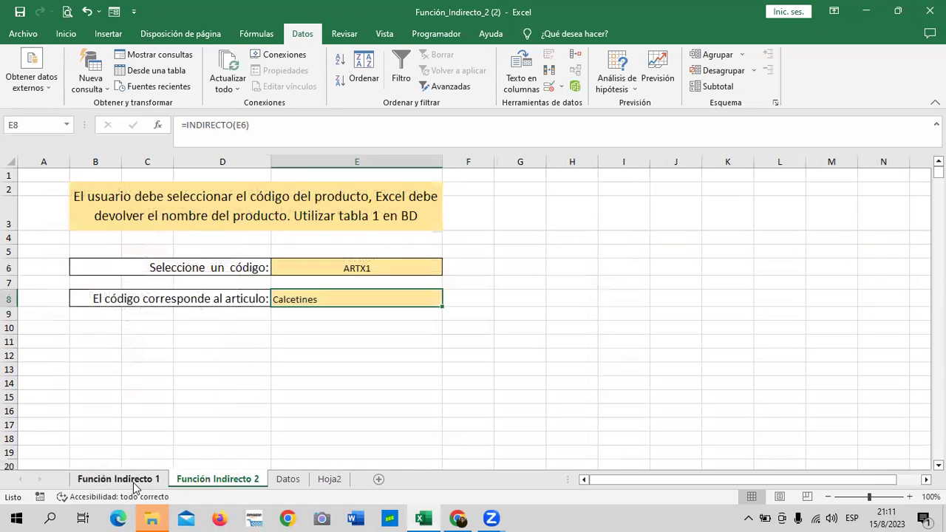
left_click(304, 269)
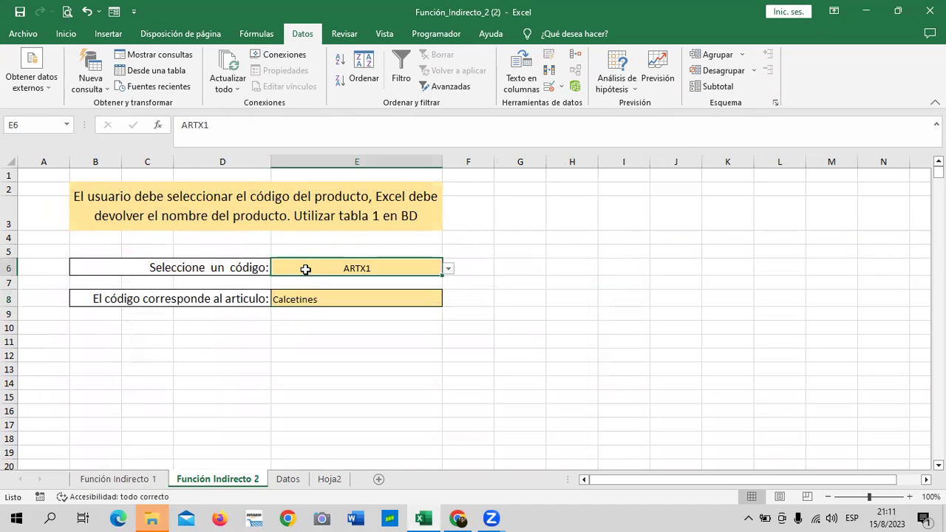
left_click(448, 269)
left_click(432, 293)
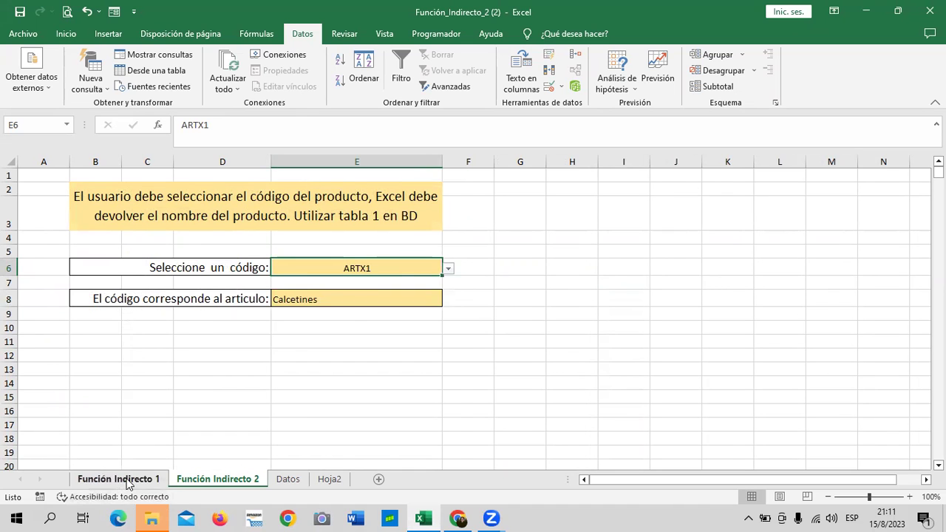
left_click(128, 482)
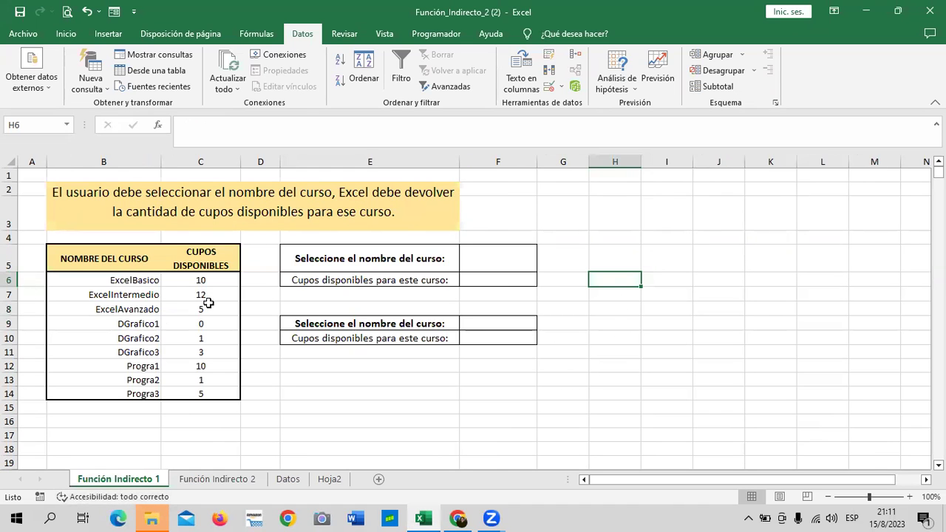
left_click(474, 250)
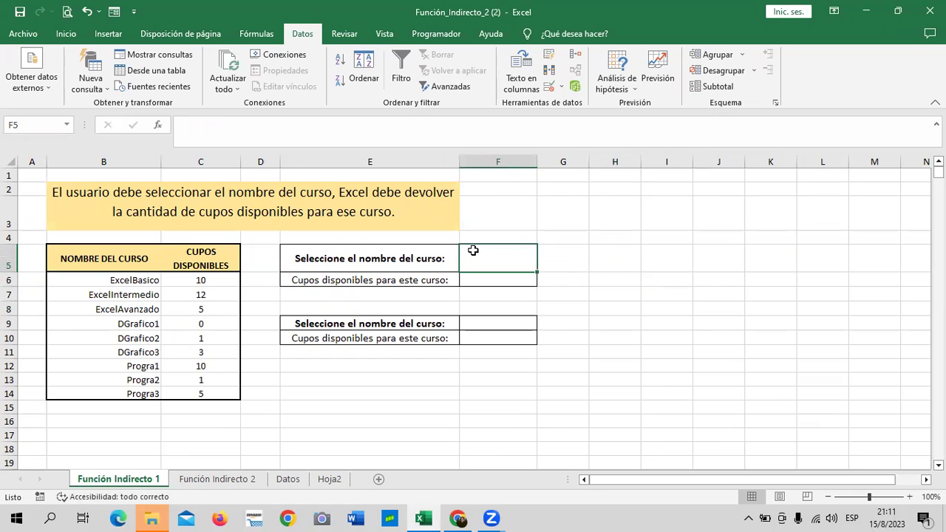
- Give F5 a Lista data validation with source =$B$6:$B$14
left_click(549, 89)
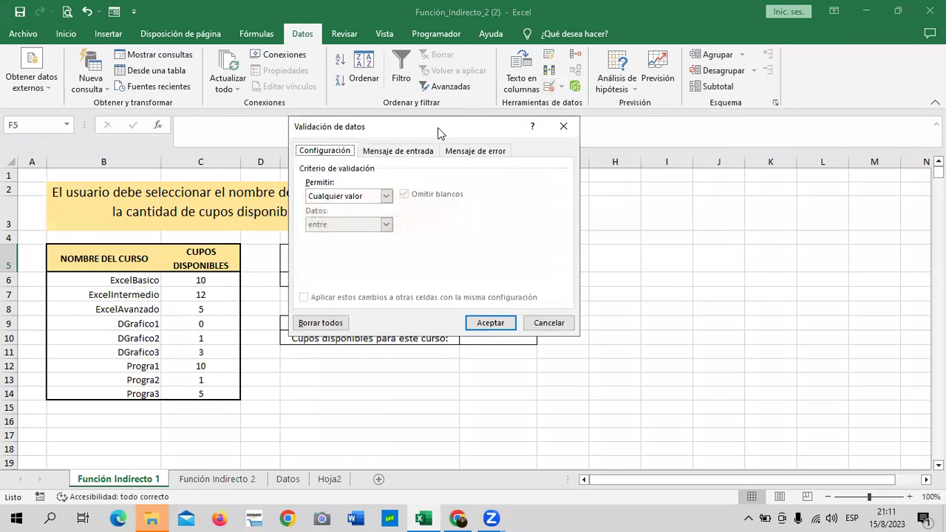
left_click_drag(442, 127, 693, 116)
left_click(637, 186)
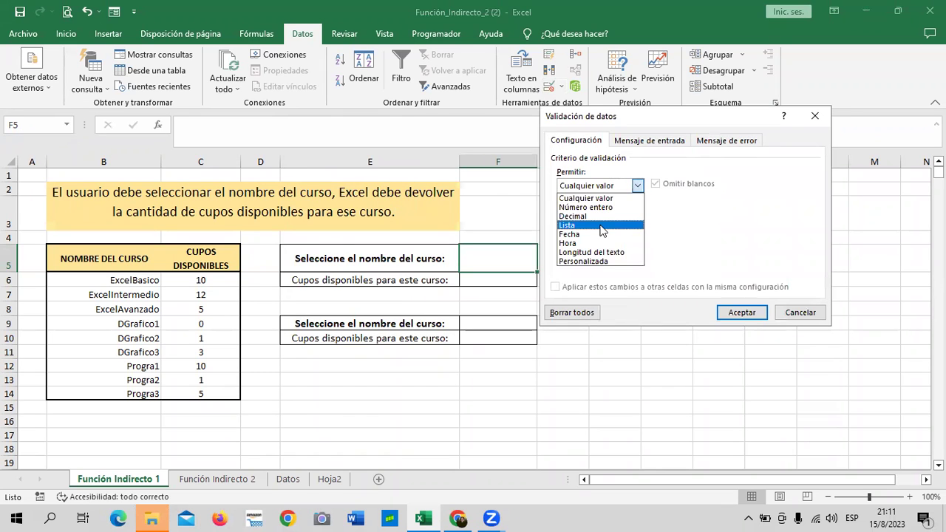
left_click(601, 225)
left_click(752, 238)
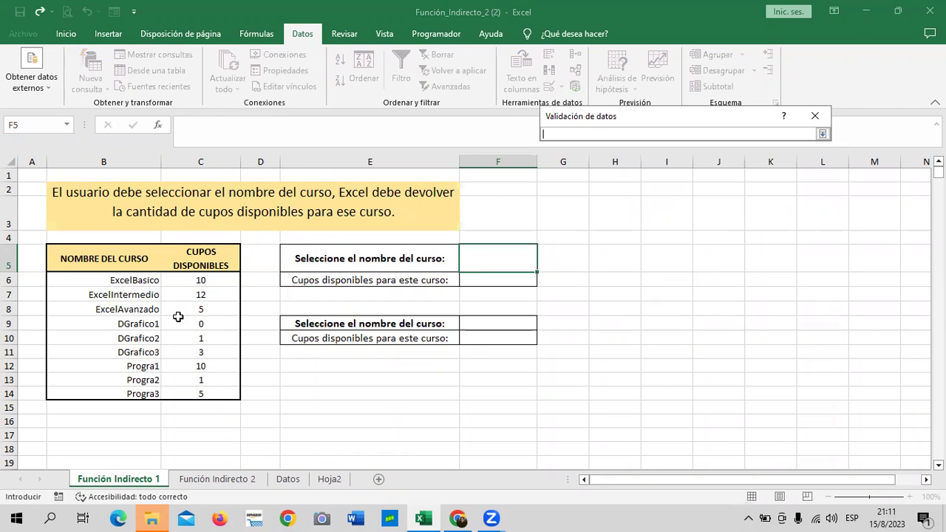
left_click_drag(145, 280, 139, 395)
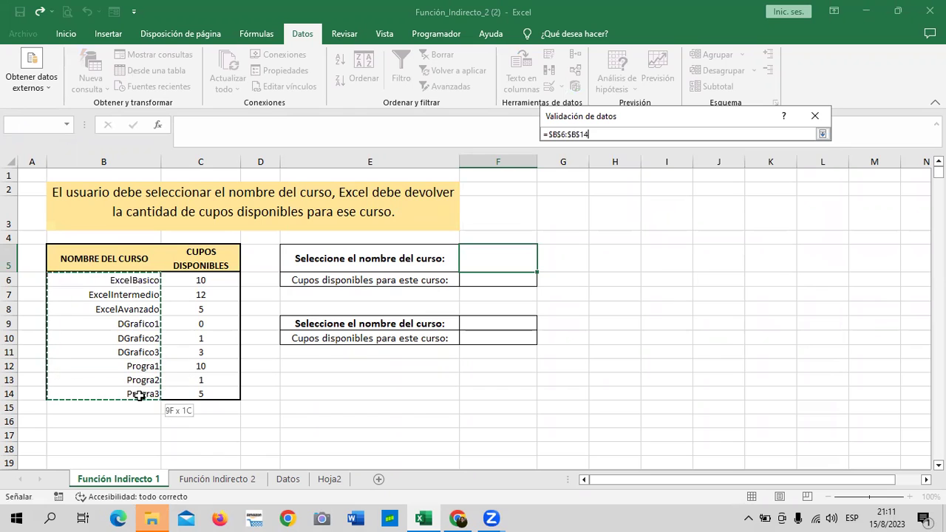
left_click(823, 135)
left_click(751, 314)
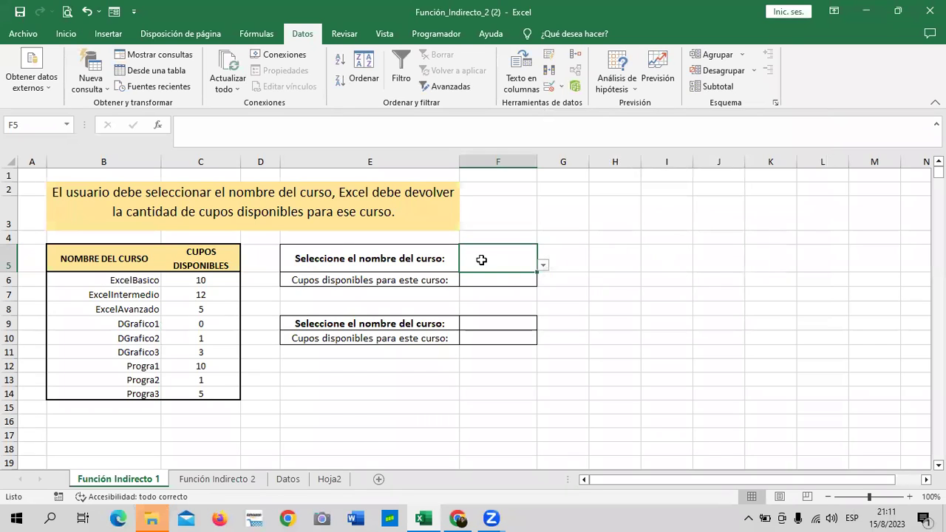
- Test the F5 course dropdown, settling on ExcelIntermedio, then select F6
left_click(544, 266)
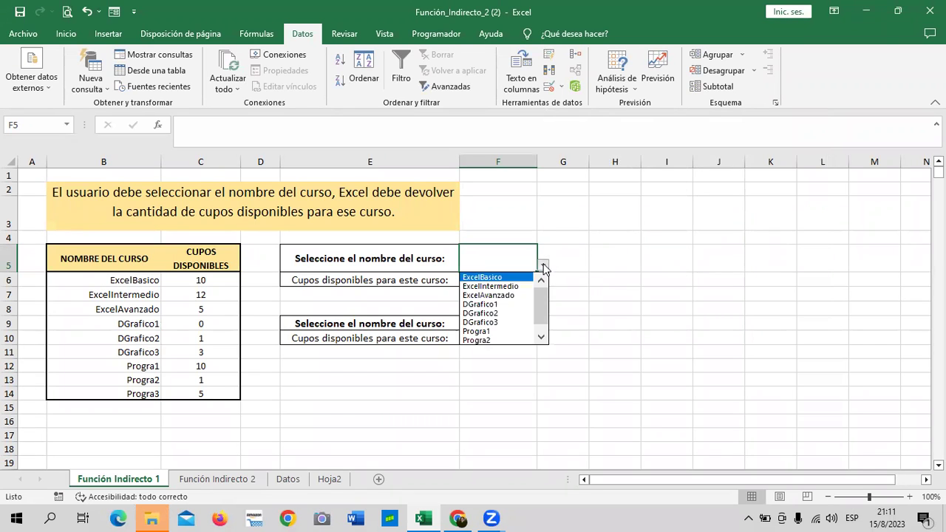
left_click(521, 294)
left_click(543, 266)
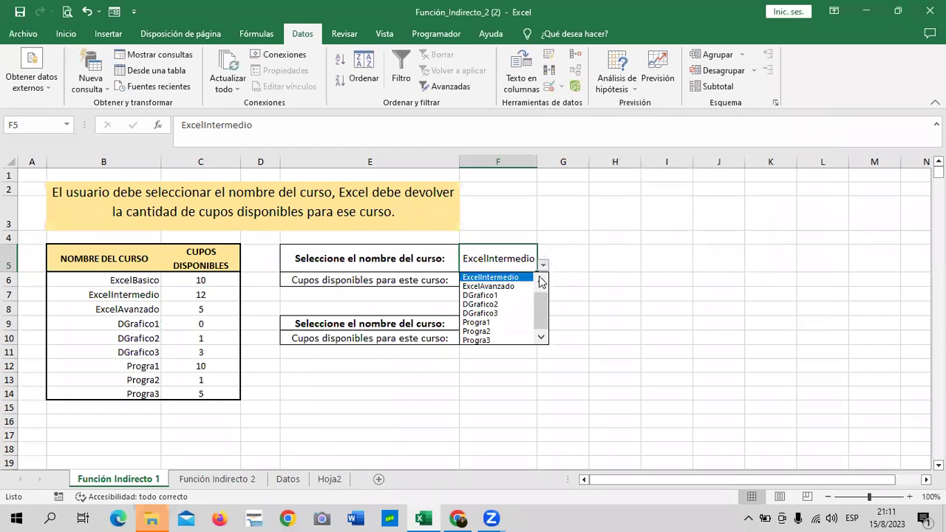
left_click(526, 332)
left_click(542, 265)
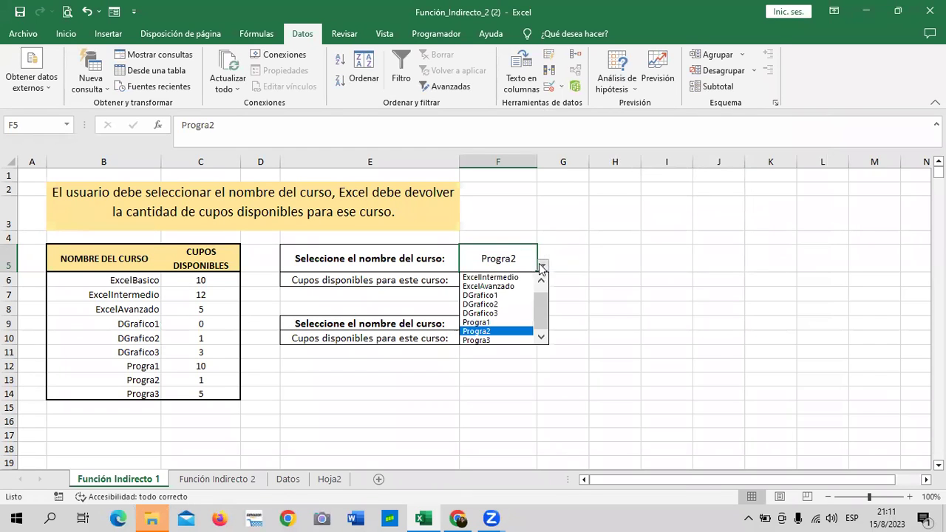
left_click(515, 330)
left_click(615, 293)
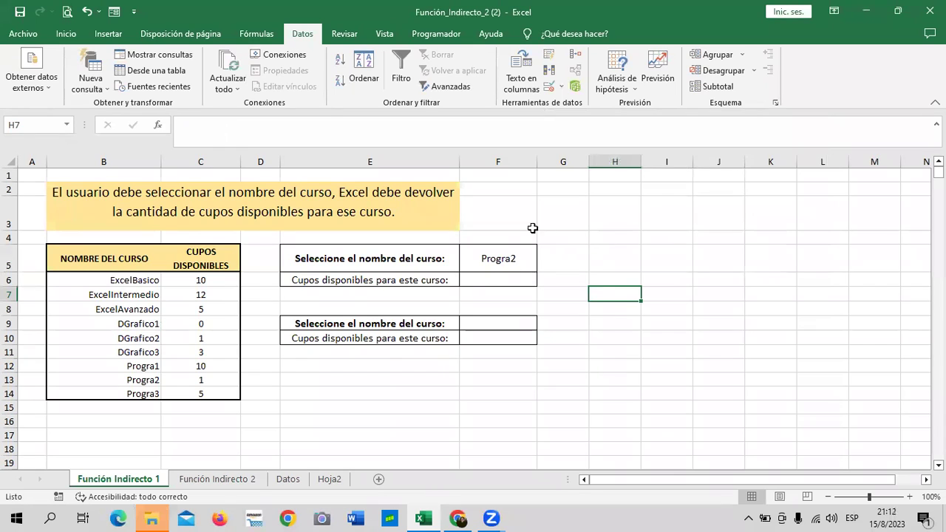
left_click(503, 258)
left_click(543, 265)
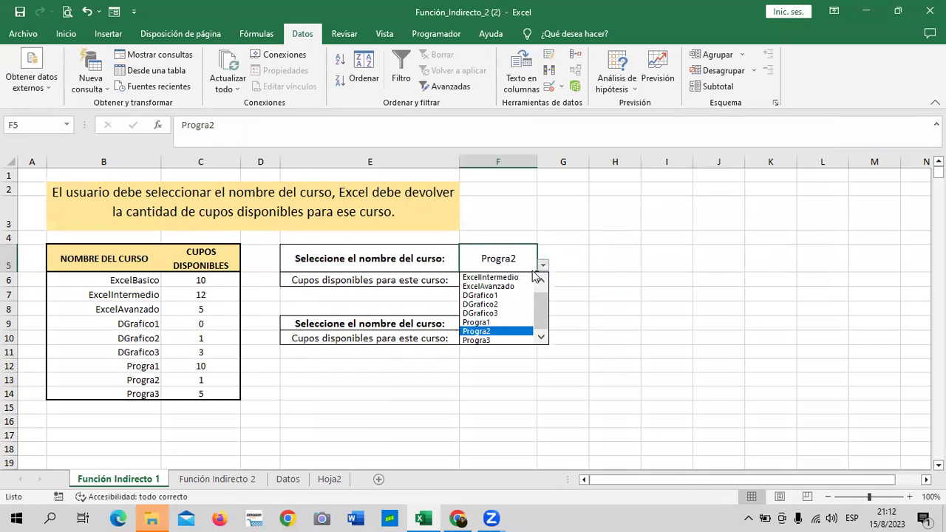
left_click(530, 285)
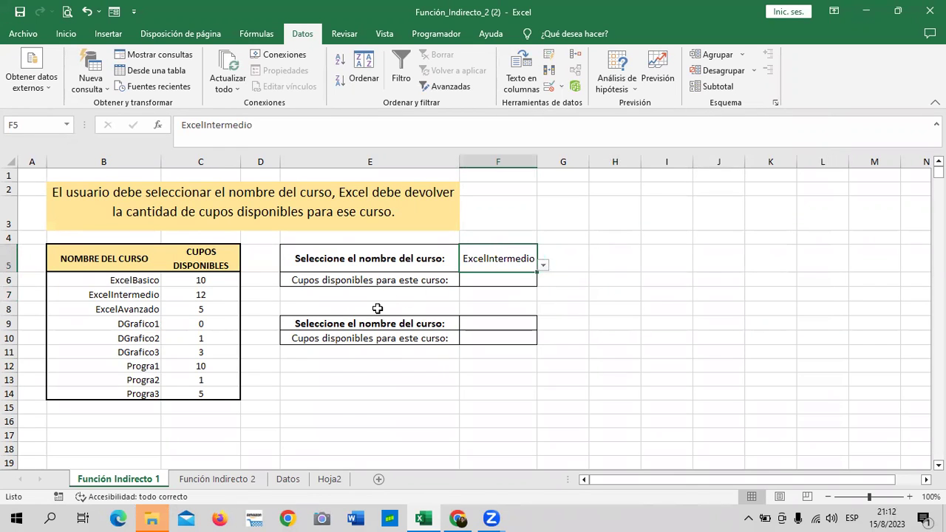
left_click(510, 279)
- Name cell C7 (12 seats) ExcelIntermedio via the Name Box
left_click(217, 279)
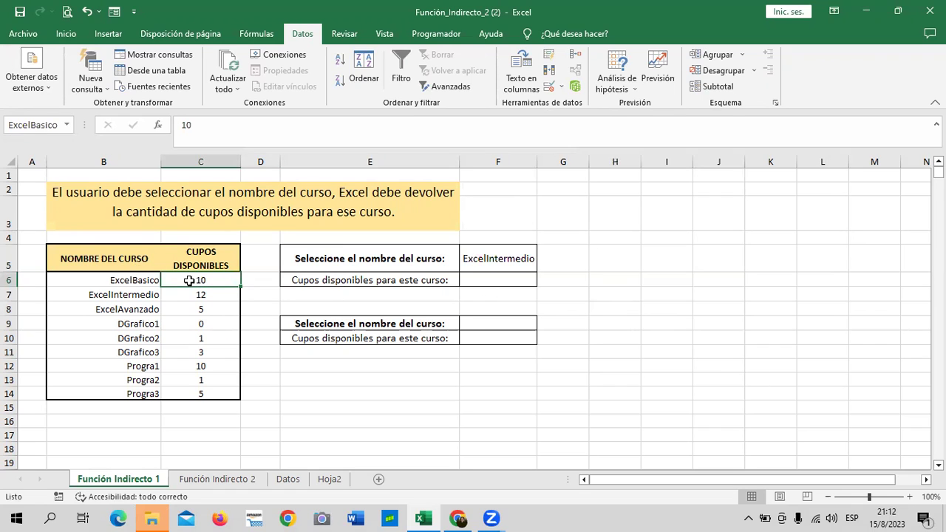
left_click(464, 394)
left_click(210, 296)
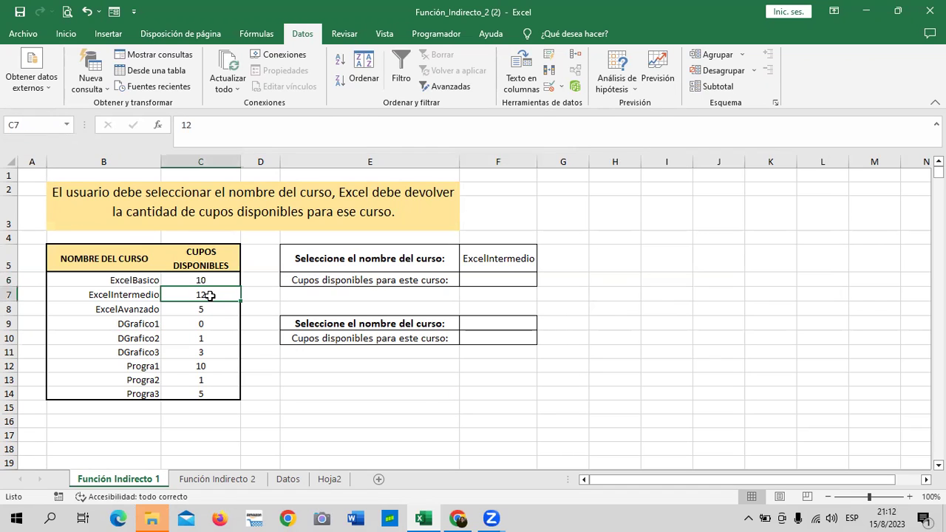
left_click(54, 120)
type("eXCEL")
key("BackSpace")
key("BackSpace")
key("BackSpace")
key("BackSpace")
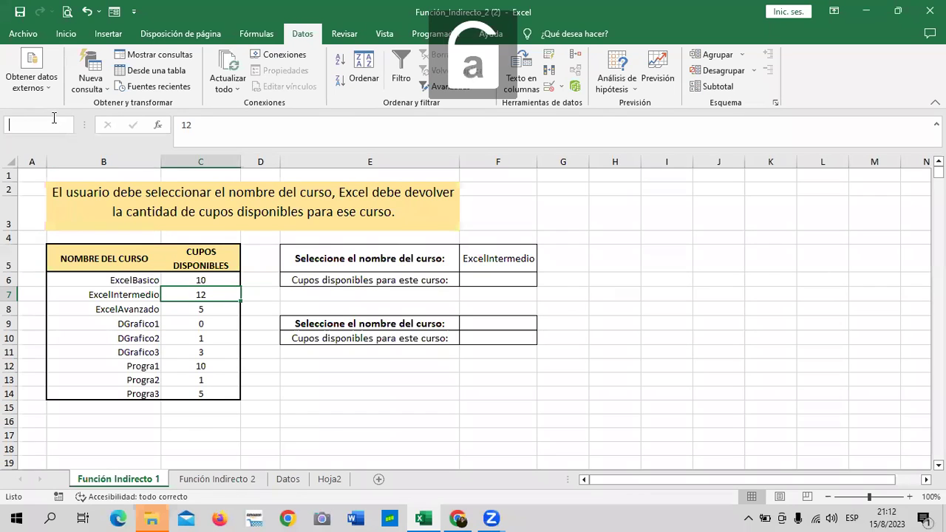
type("Excel")
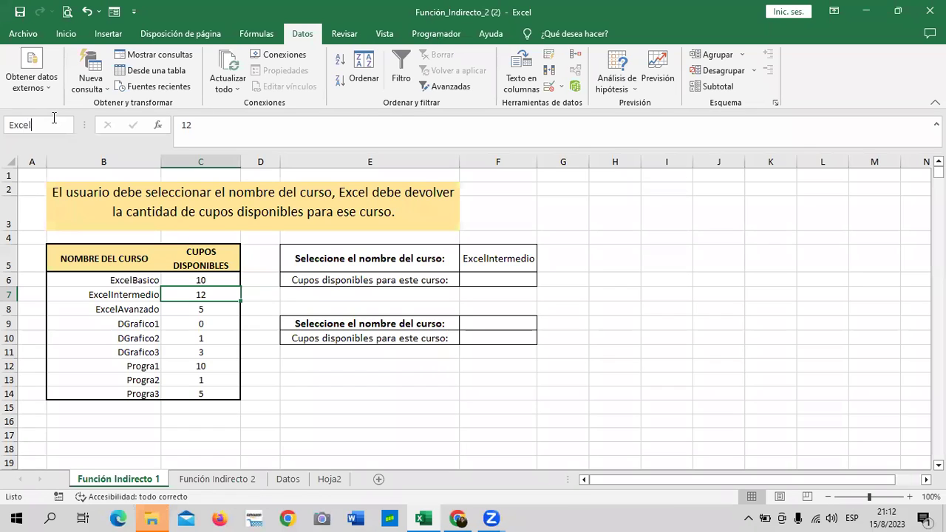
type("Intermedio")
key("Return")
- Name cell C8 ExcelAvanzado
left_click(215, 309)
left_click(55, 123)
key("BackSpace")
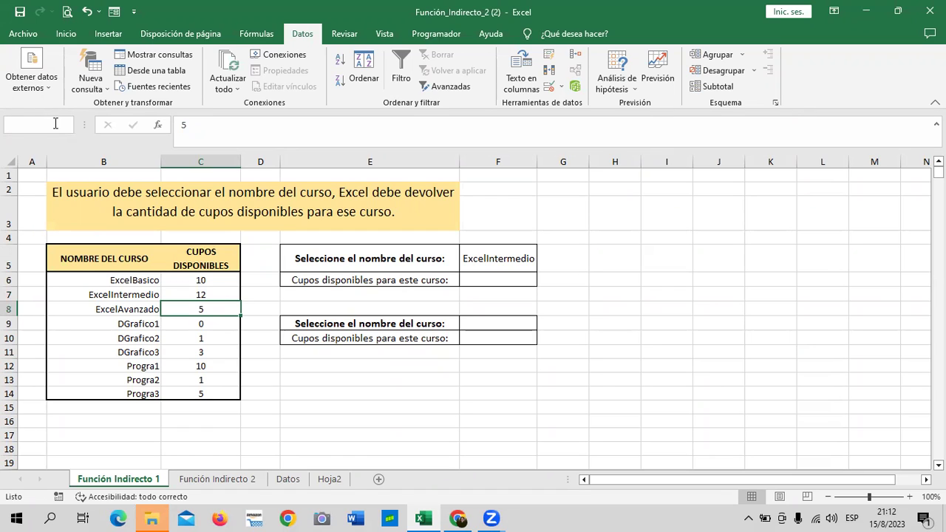
type("Excel")
type("Avanzado")
key("Return")
- Type the name DGrafico for cell C9, fixing its capitalization
left_click(189, 323)
left_click(59, 123)
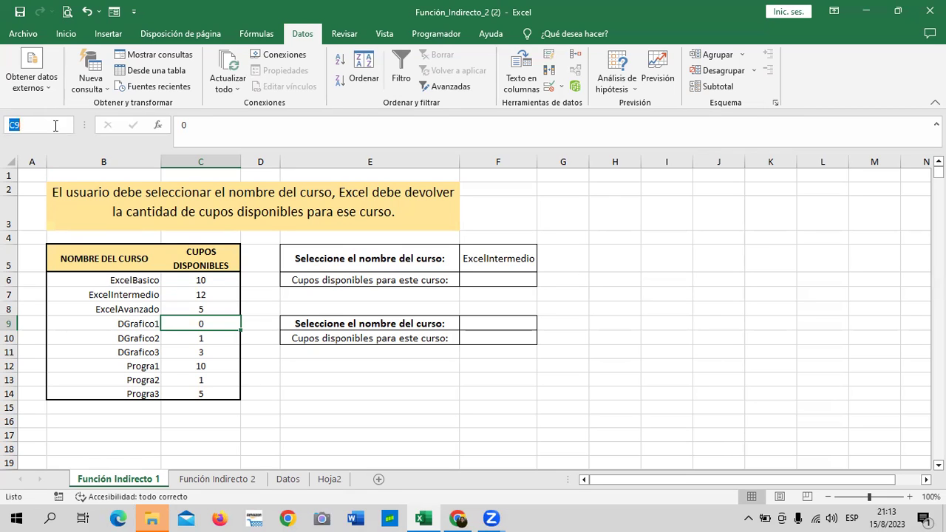
type("Dgrafico")
key("BackSpace")
type("G")
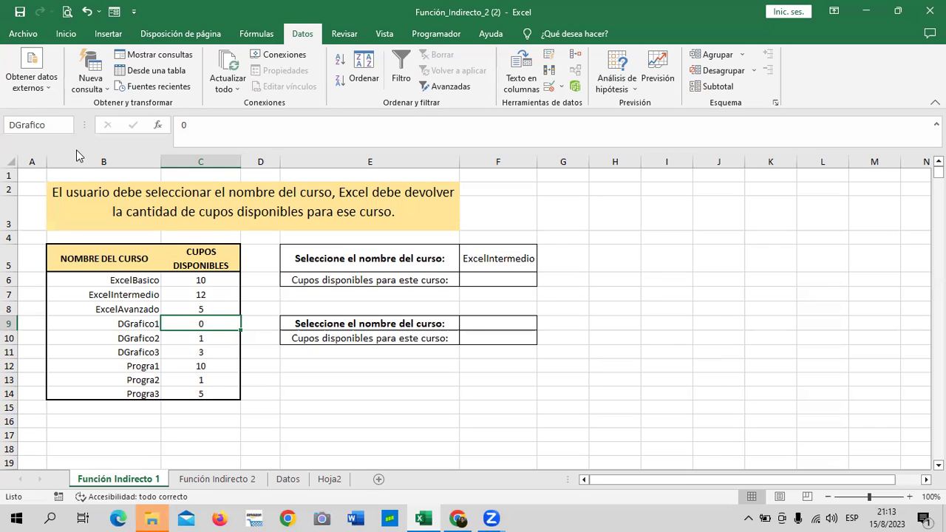
type("1")
- Confirm the DGrafico name for C9 and name cell C10 DGrafico2
key("Return")
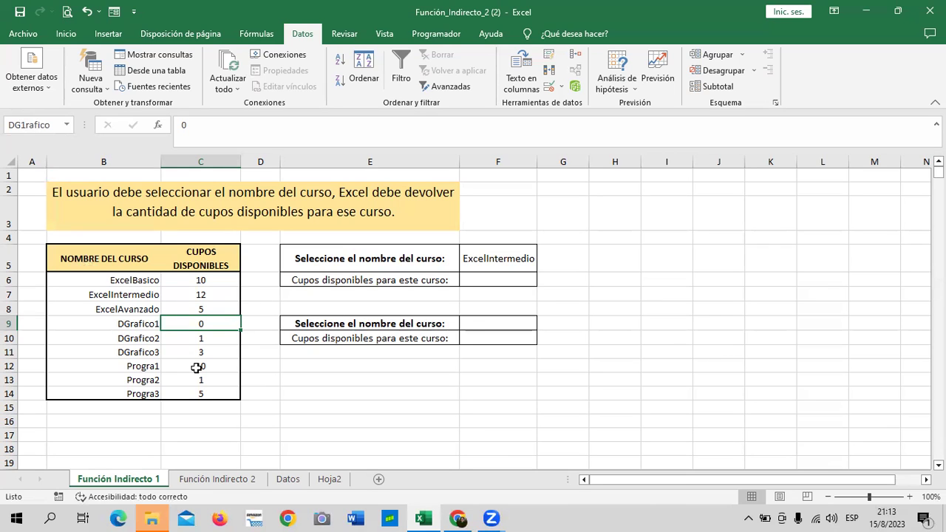
left_click(191, 338)
left_click(47, 124)
type("DGrafico")
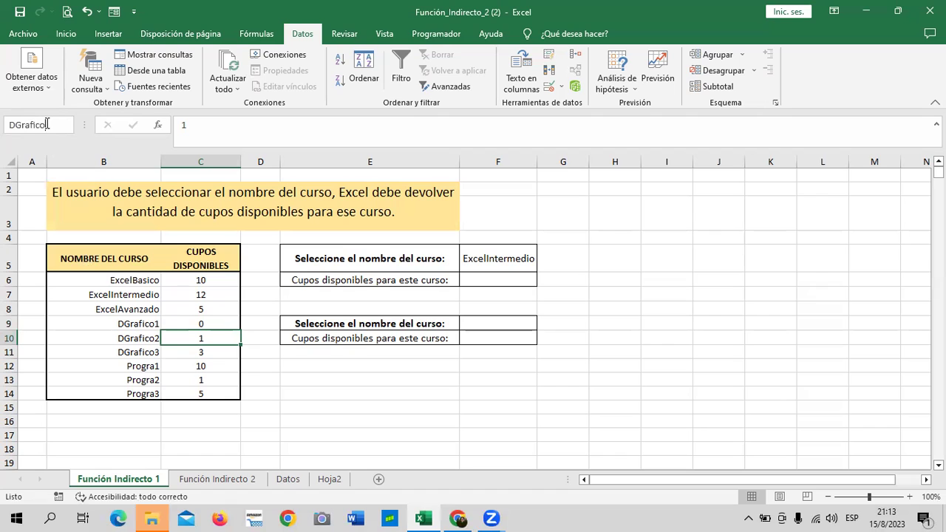
type("2")
key("Return")
- Name cell C11 DGrafico3 and move on to C12
left_click(199, 349)
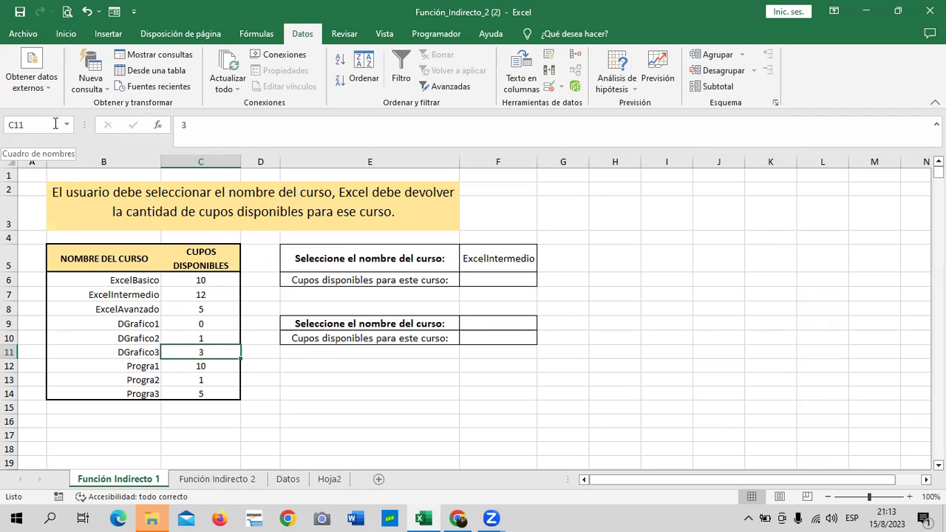
left_click(56, 123)
key("BackSpace")
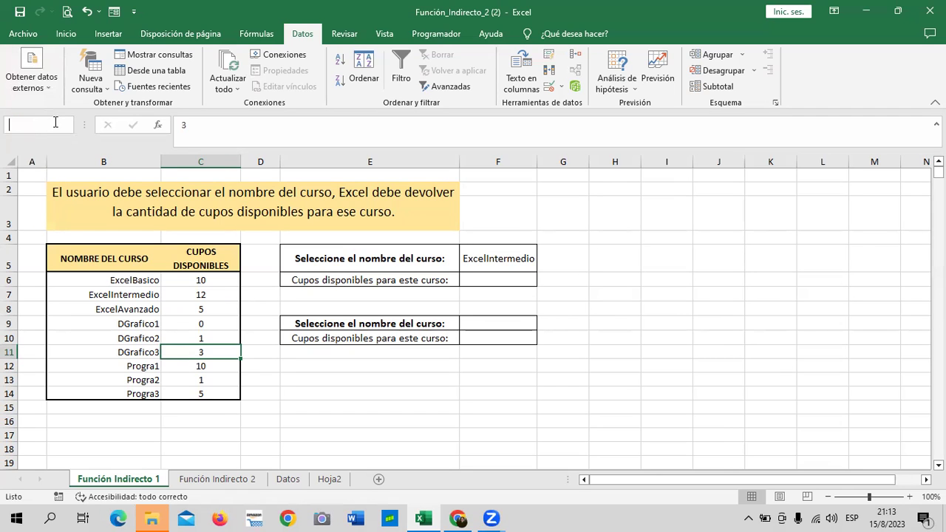
type("DGrafico")
type("3")
key("Return")
left_click(178, 371)
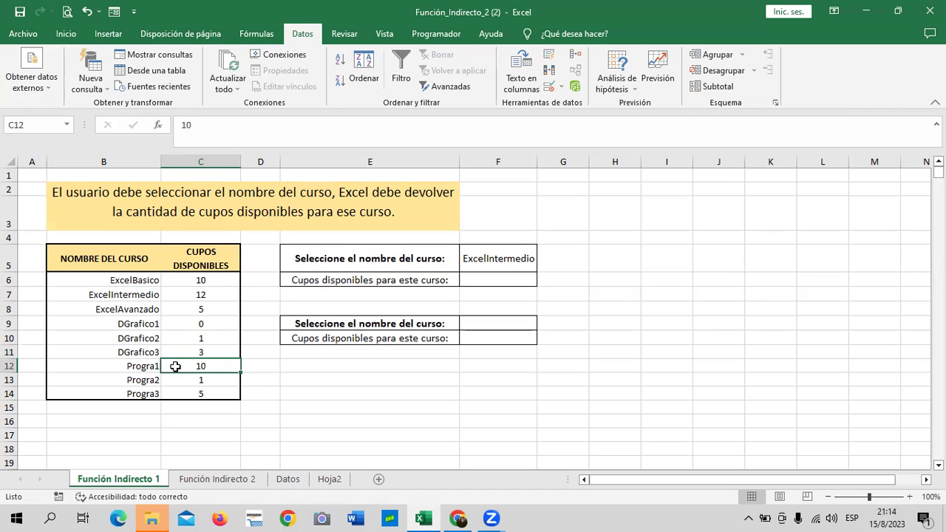
- Enter Progra1 into C12 by mistake, then name cell C13 Progra2
type("Progr")
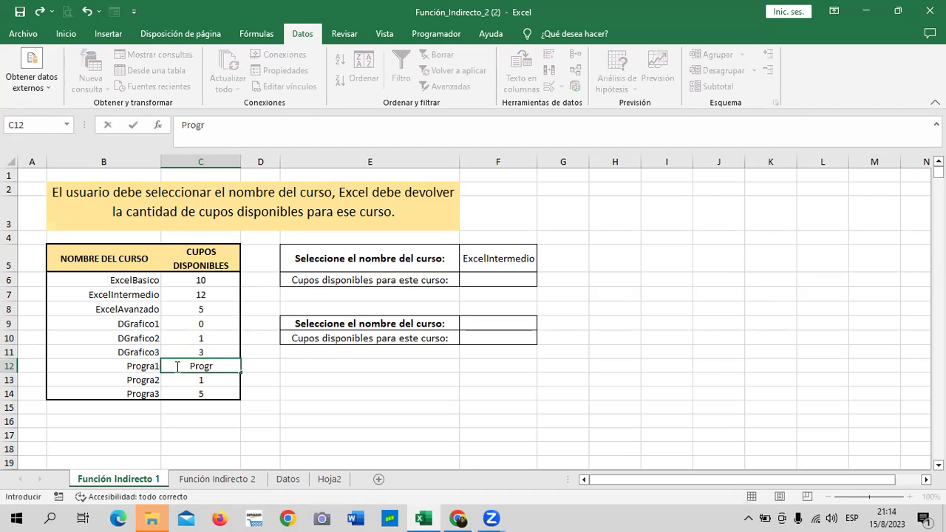
type("a")
type("1")
key("Return")
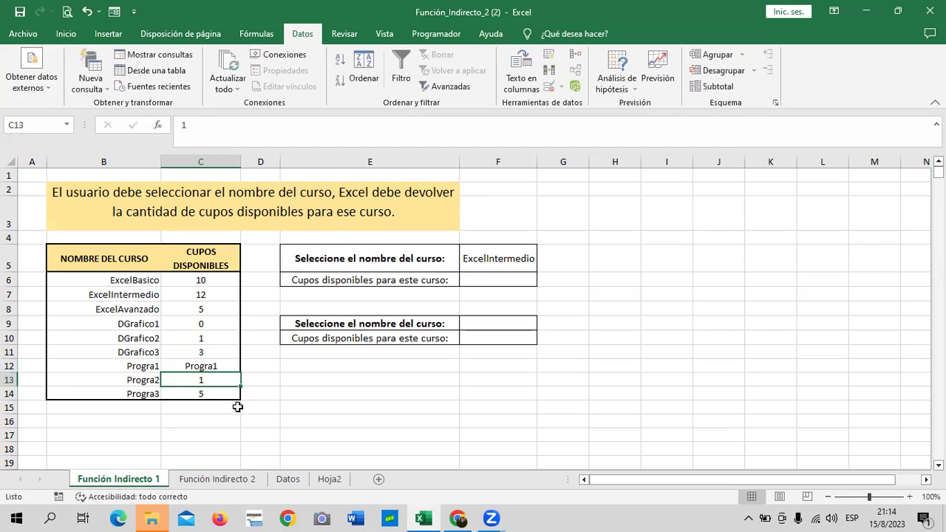
left_click(51, 126)
type("Progra")
type("2")
key("Return")
- Name cell C14 Progra3, then check what C12 now contains
left_click(217, 392)
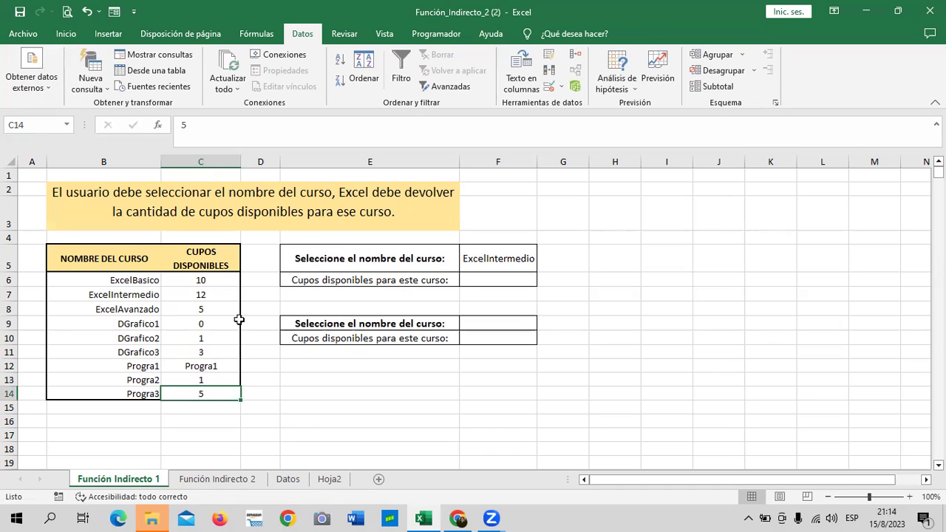
left_click(51, 123)
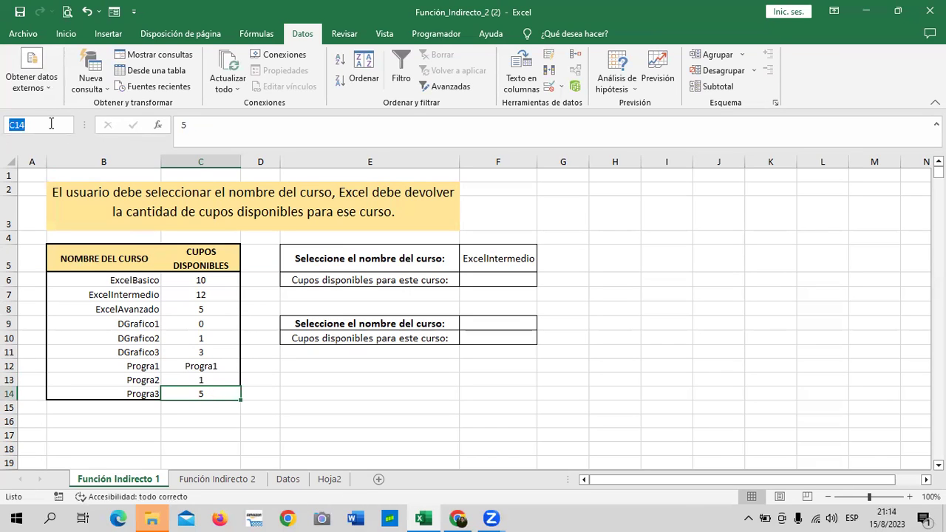
type("Pro")
type("gr")
key("BackSpace")
key("BackSpace")
type("gra3")
key("Return")
left_click(218, 364)
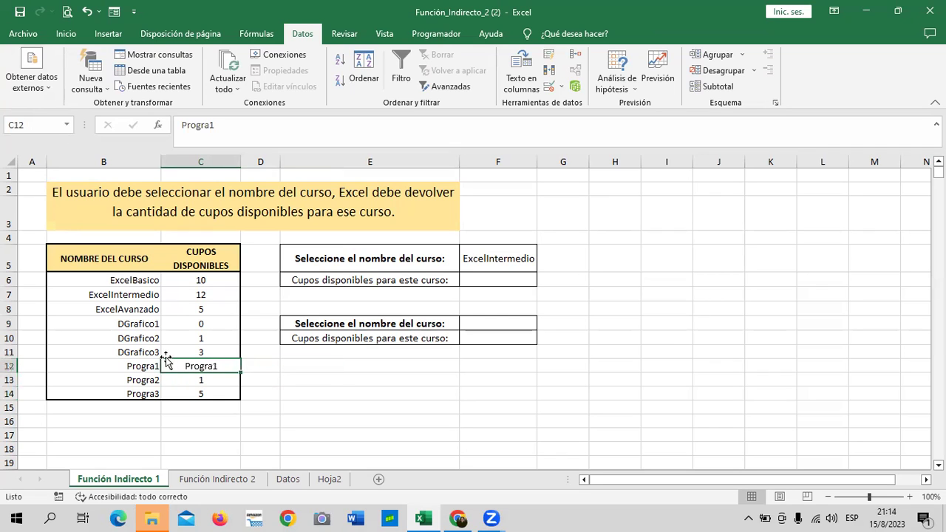
left_click(112, 369)
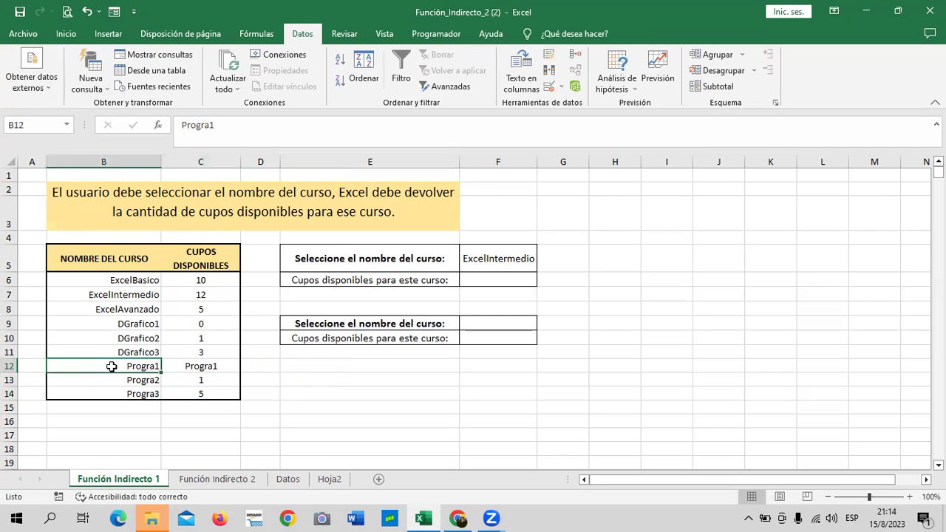
left_click(169, 366)
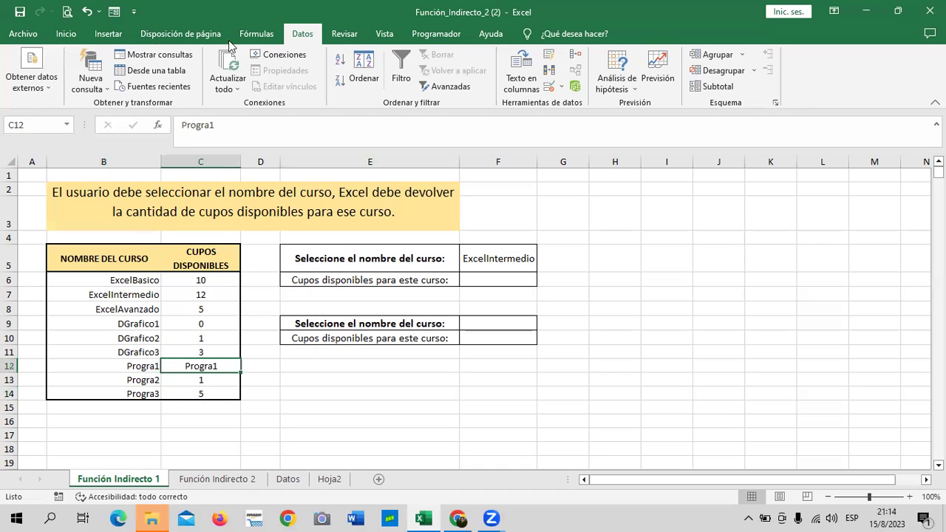
- Review the workbook's defined names in the Fórmulas Name Manager
left_click(270, 37)
left_click(397, 74)
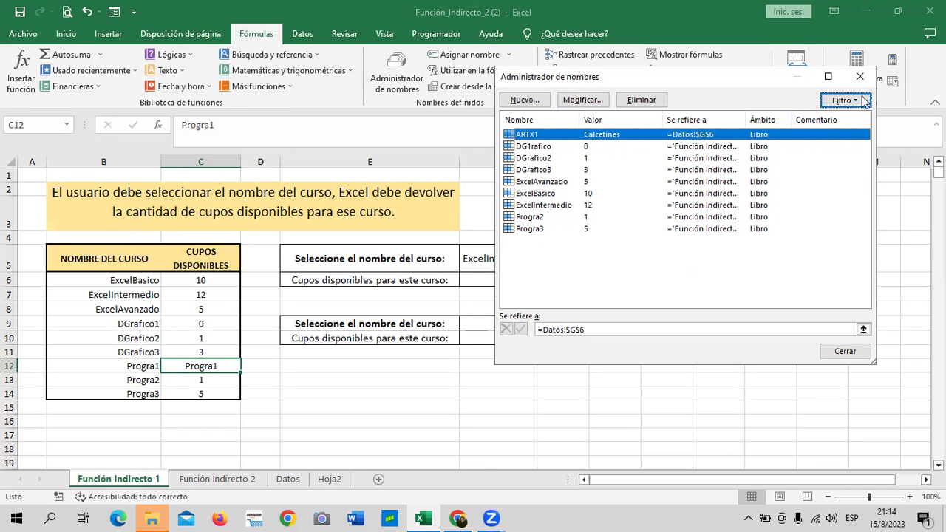
left_click(845, 351)
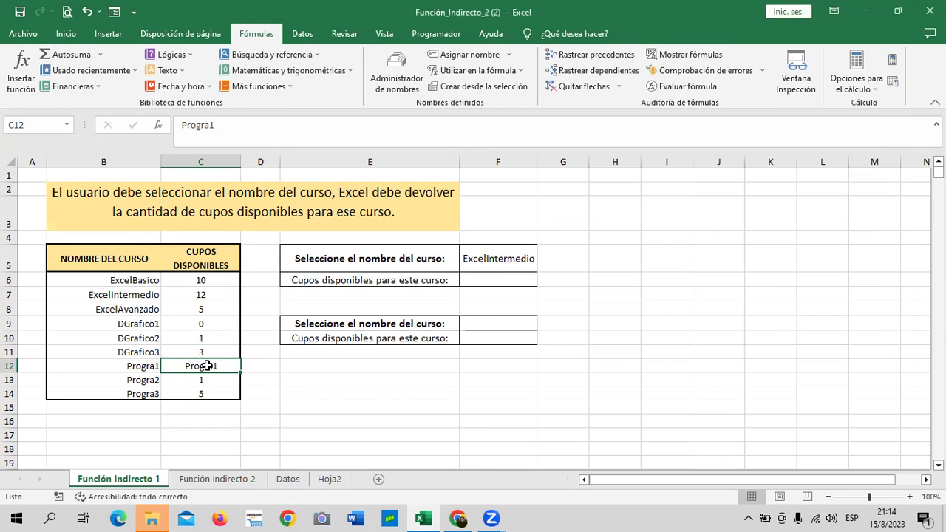
- Replace the mistaken Progra1 text in cell C12 with the value 0
key("Delete")
left_click(362, 399)
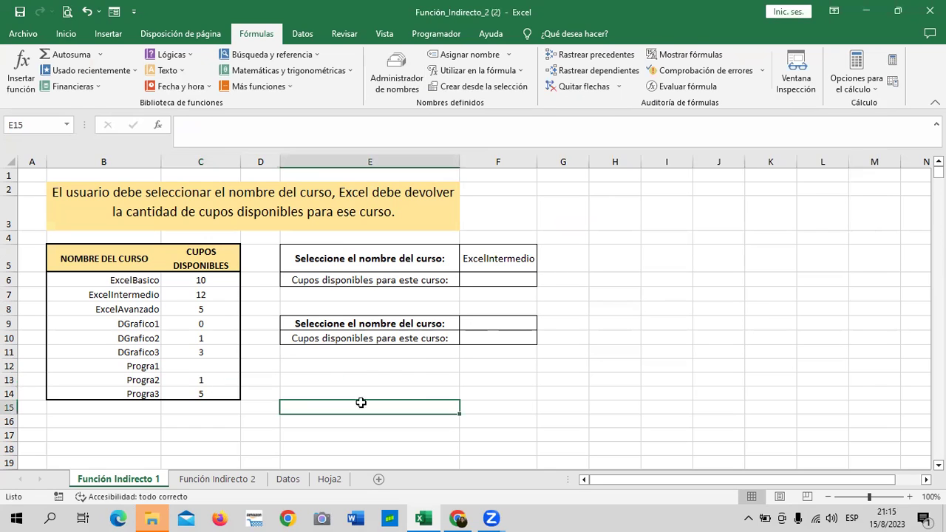
left_click(230, 366)
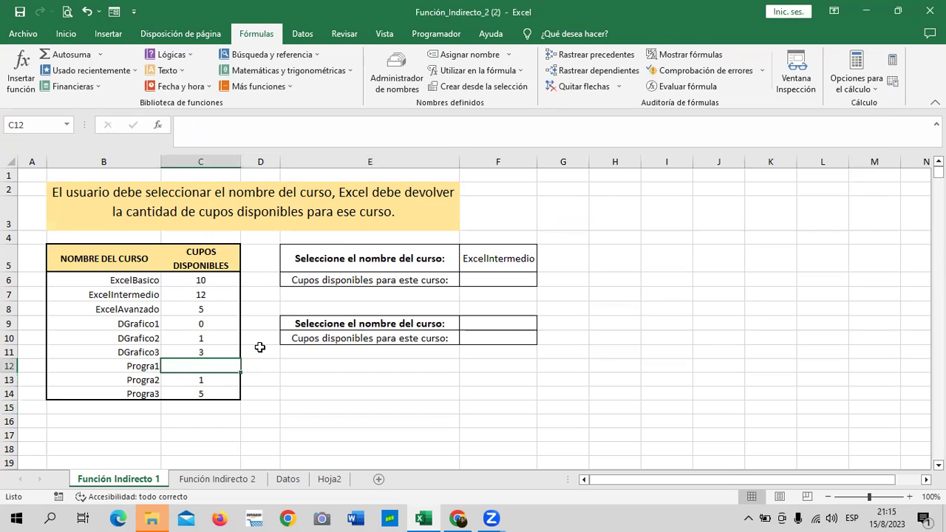
type("0")
left_click(403, 408)
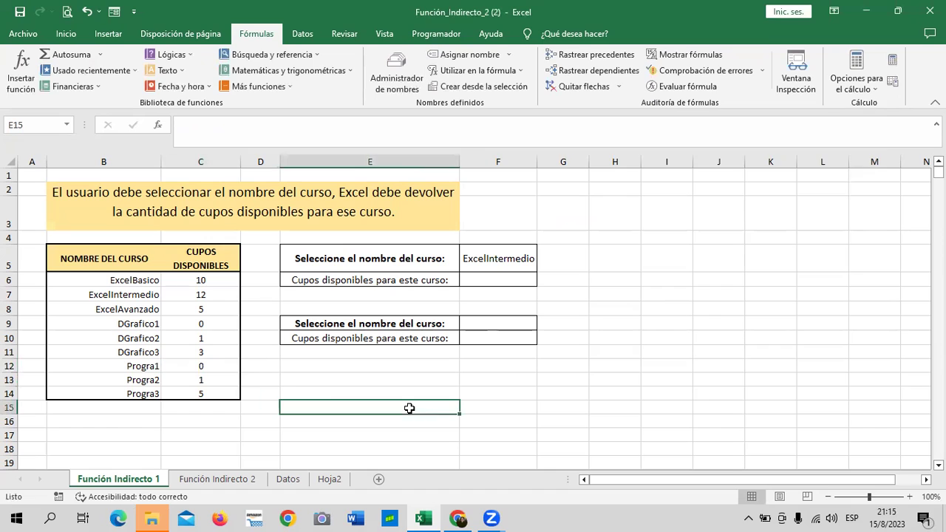
- Give cell C12 the defined name 'Progra1' using the Name Box
left_click(184, 365)
left_click(50, 127)
type("Progra")
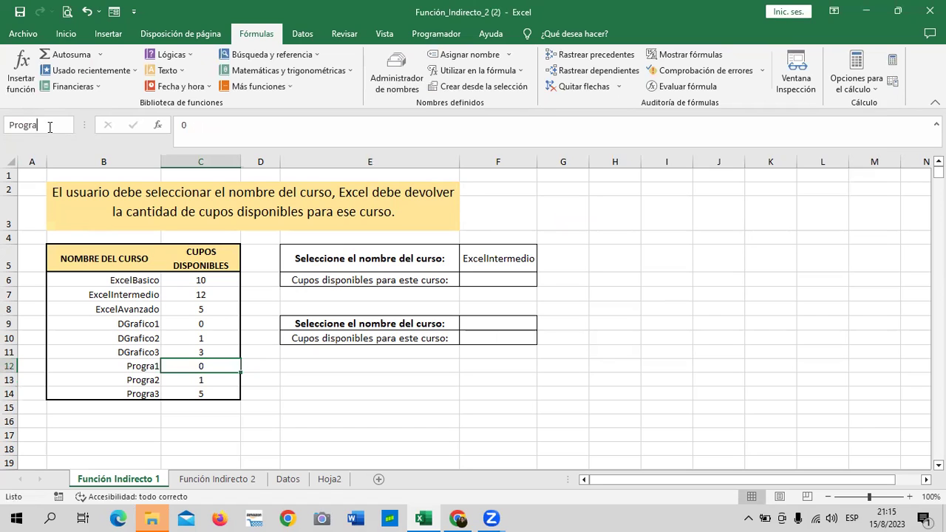
type("1")
key("Return")
left_click(417, 78)
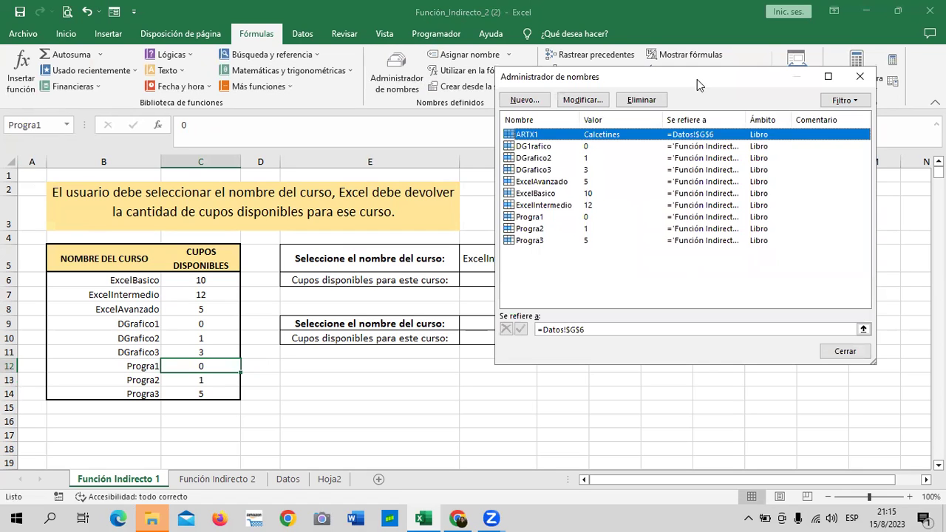
left_click_drag(698, 79, 591, 67)
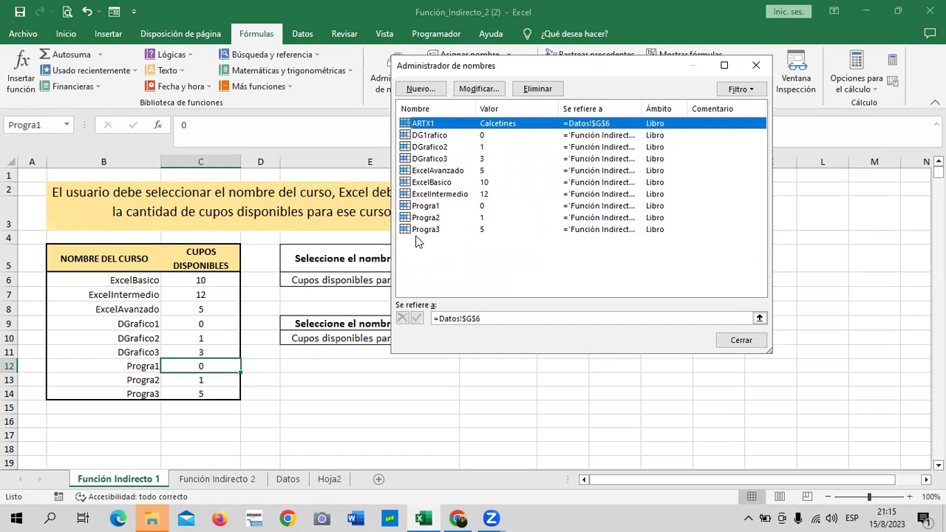
left_click(493, 89)
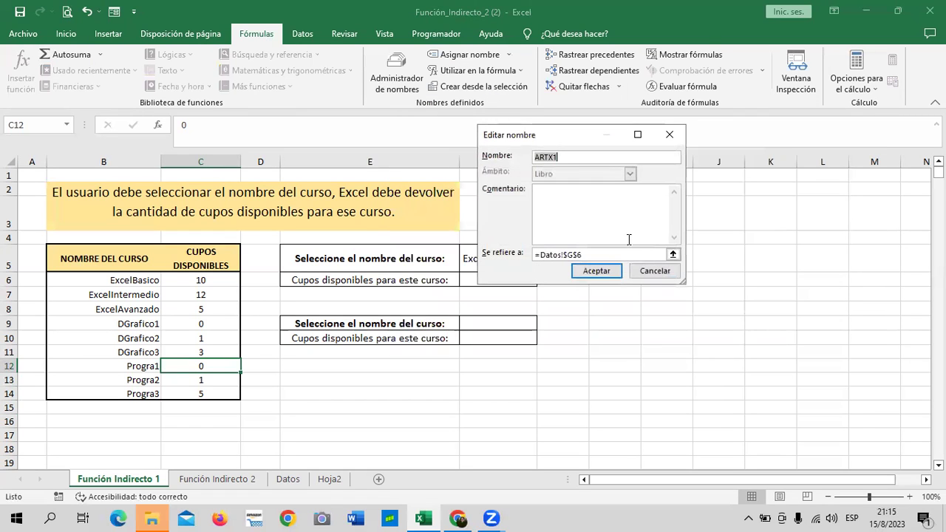
left_click(648, 273)
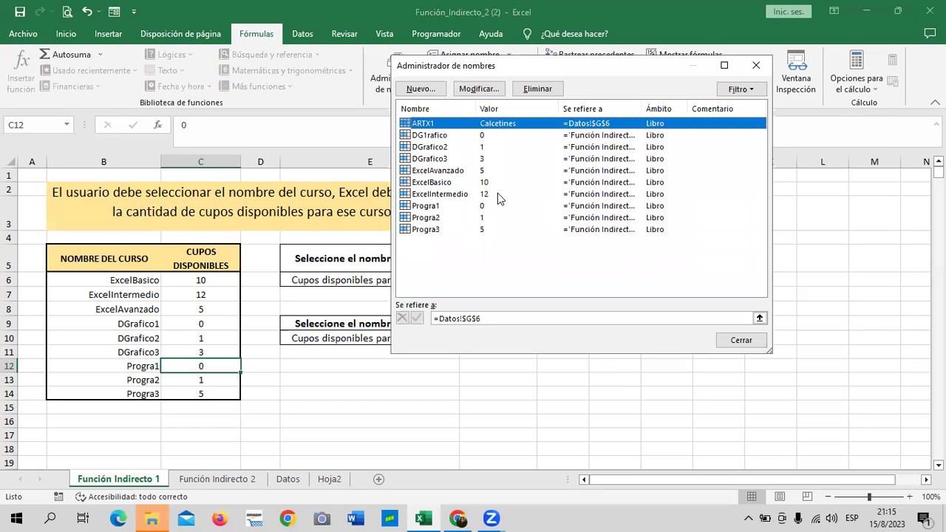
left_click(437, 92)
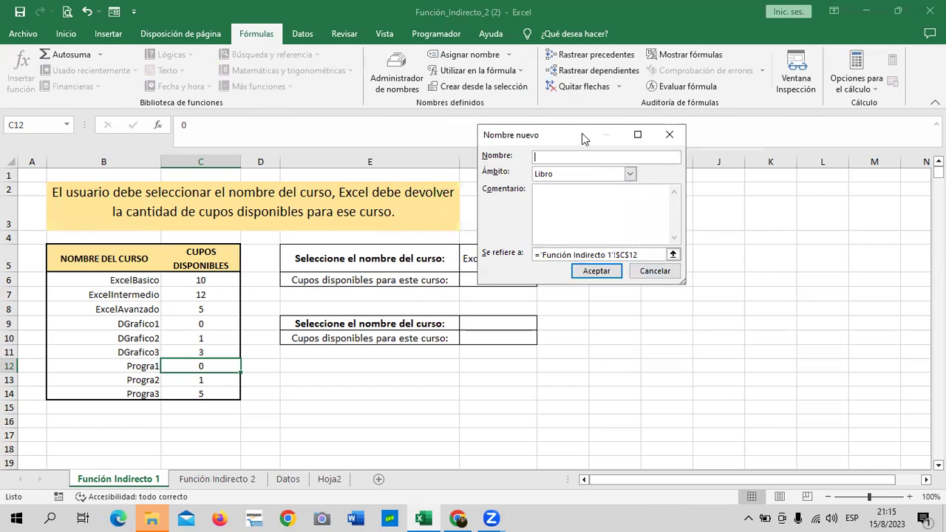
left_click_drag(582, 133, 662, 148)
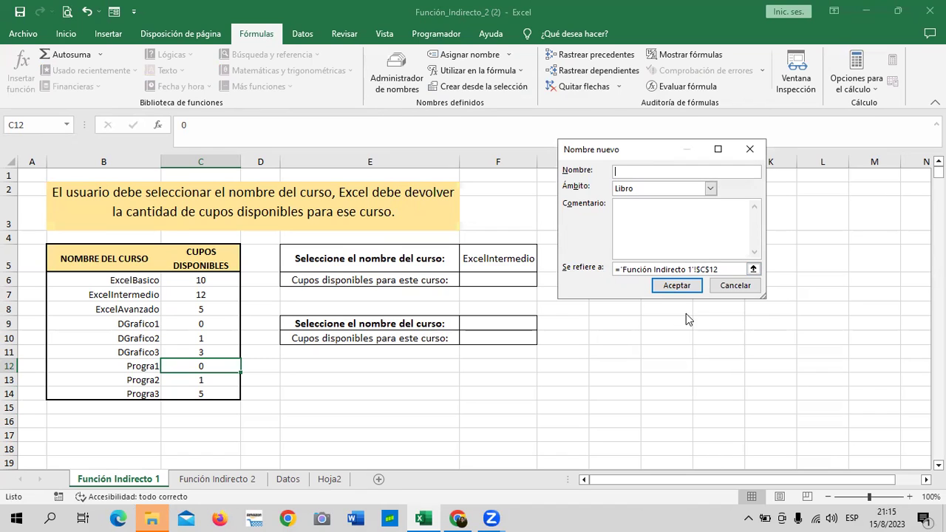
left_click(733, 286)
left_click(820, 355)
mouse_move(638, 268)
left_mouse_down()
mouse_move(883, 274)
mouse_move(737, 274)
left_mouse_up()
left_click(705, 341)
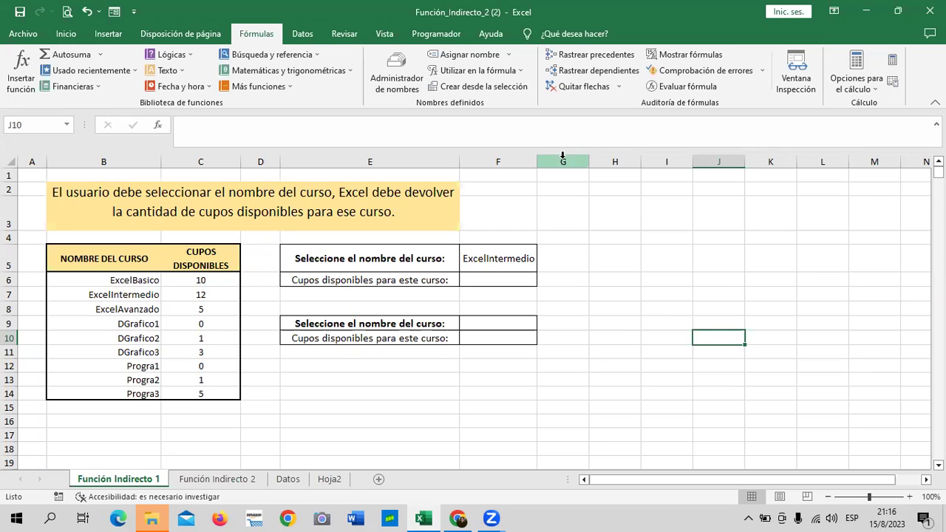
left_click(674, 251)
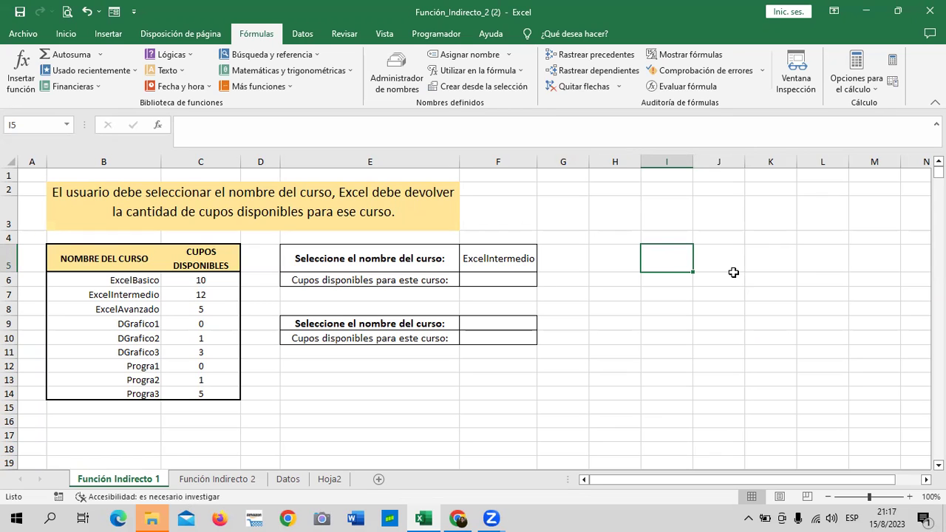
- Pick DGrafico3 from the course dropdown in F5
left_click(654, 325)
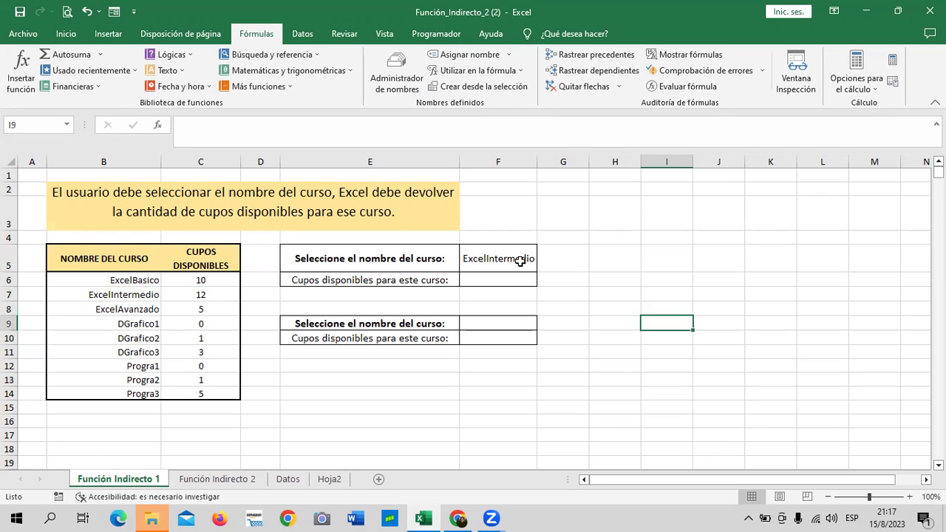
left_click(508, 281)
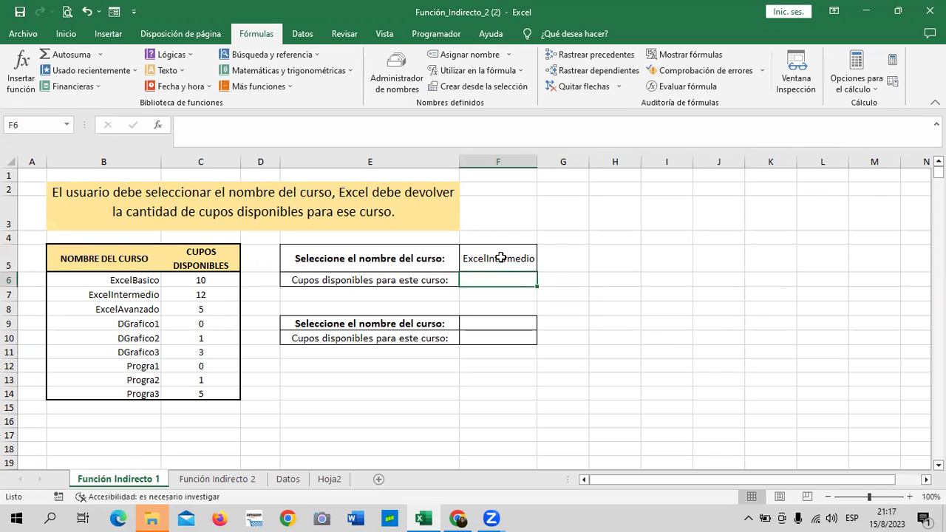
left_click(500, 257)
left_click(543, 266)
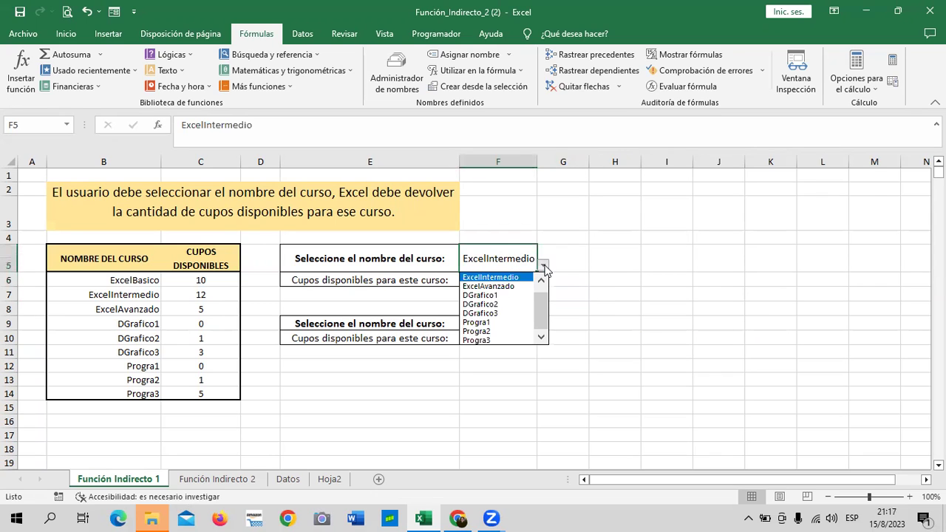
left_click(484, 314)
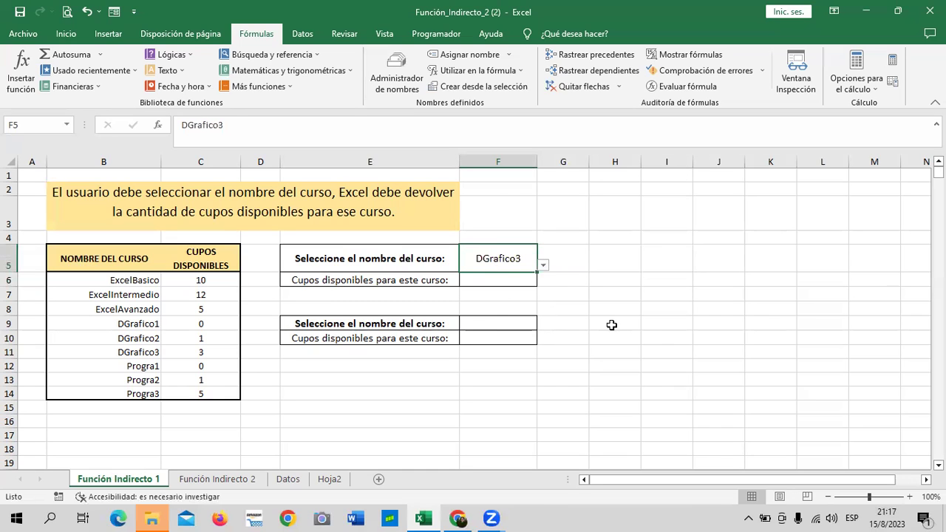
- Enter =INDIRECTO(F5) in F6 to show the course's available seats
left_click(488, 275)
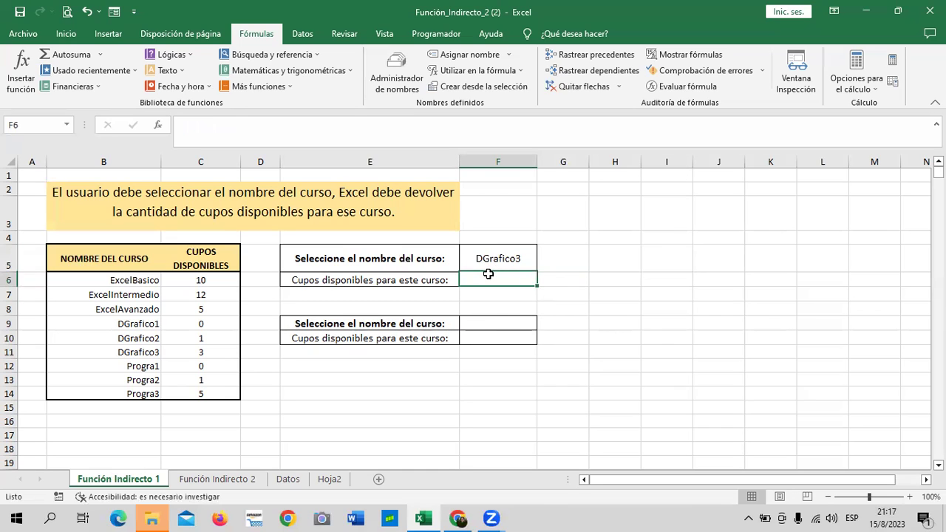
type("=indi")
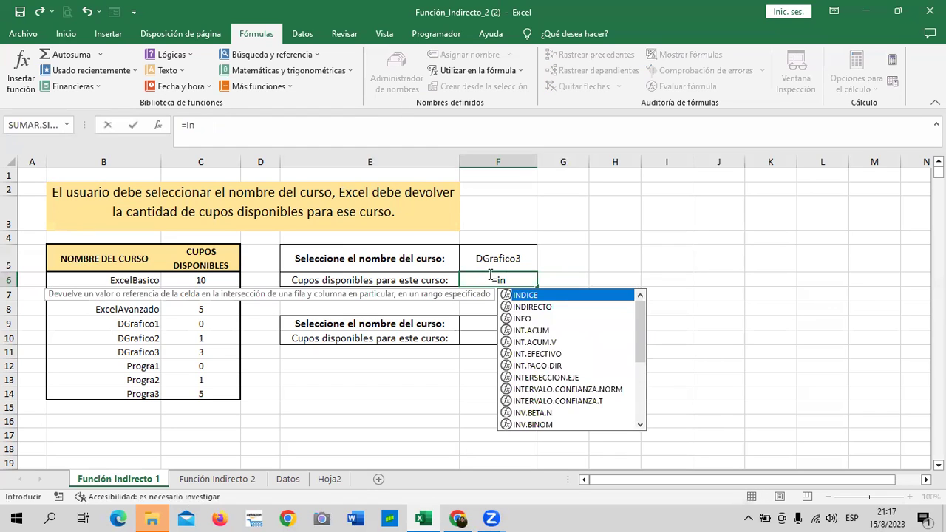
double_click(538, 307)
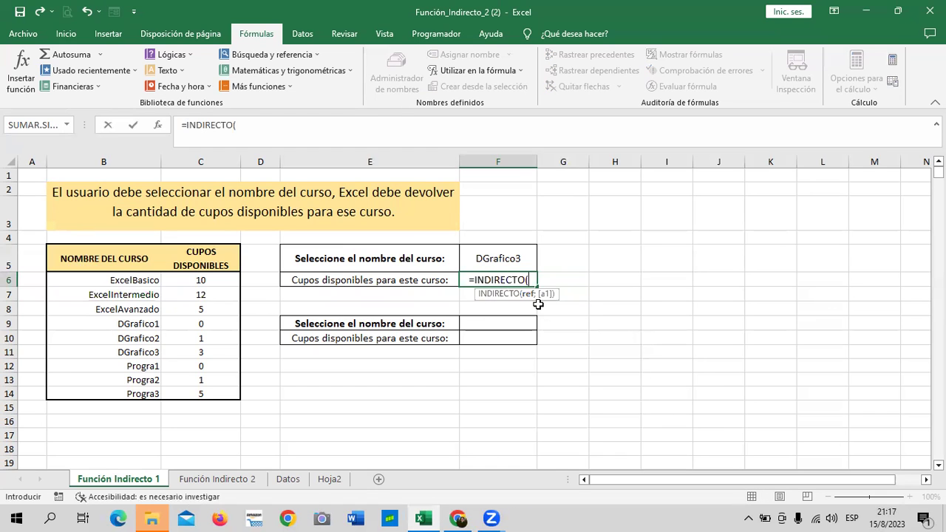
left_click(516, 260)
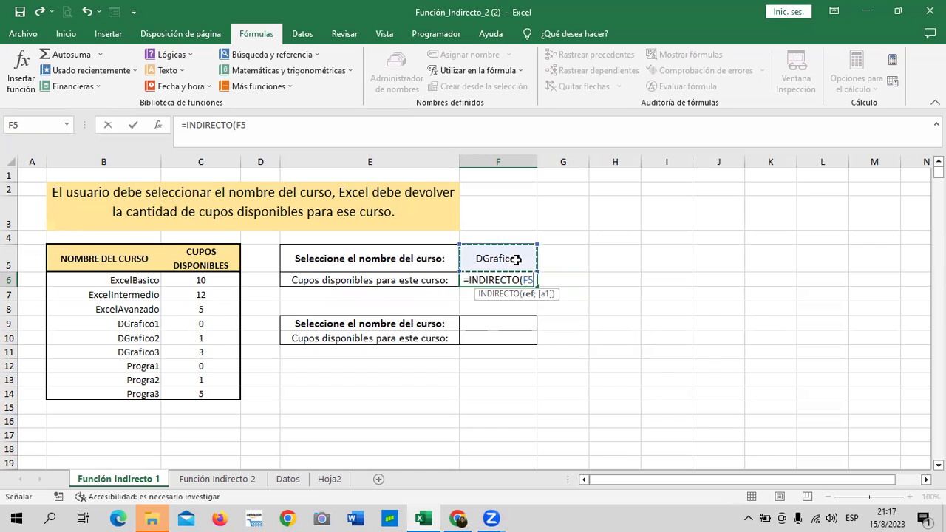
type(")")
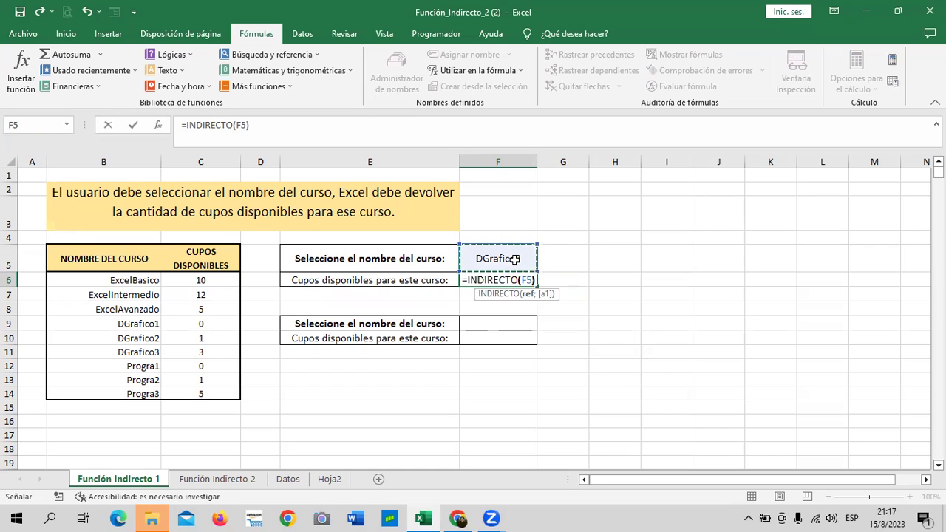
key("Return")
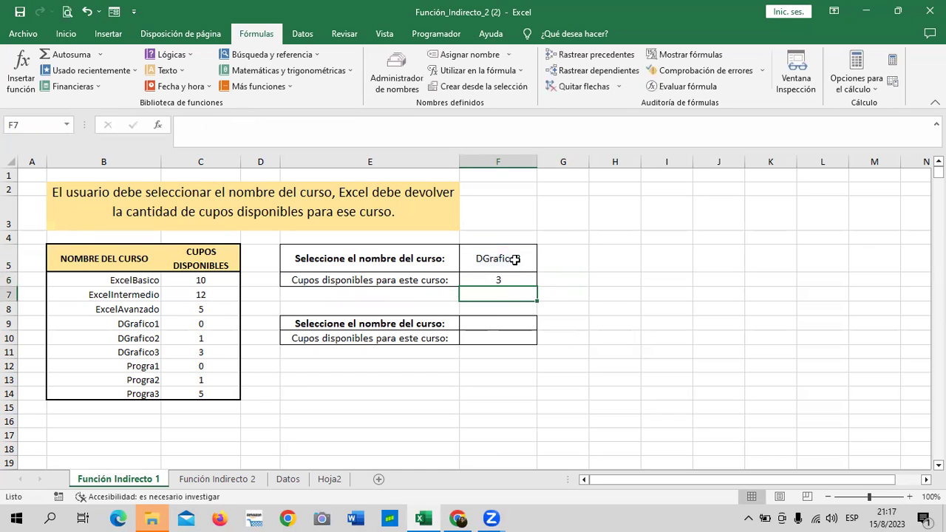
- Try ExcelBasico, ExcelIntermedio, DGrafico2, Progra3 and Progra1 in F5's dropdown
left_click(517, 259)
left_click(544, 265)
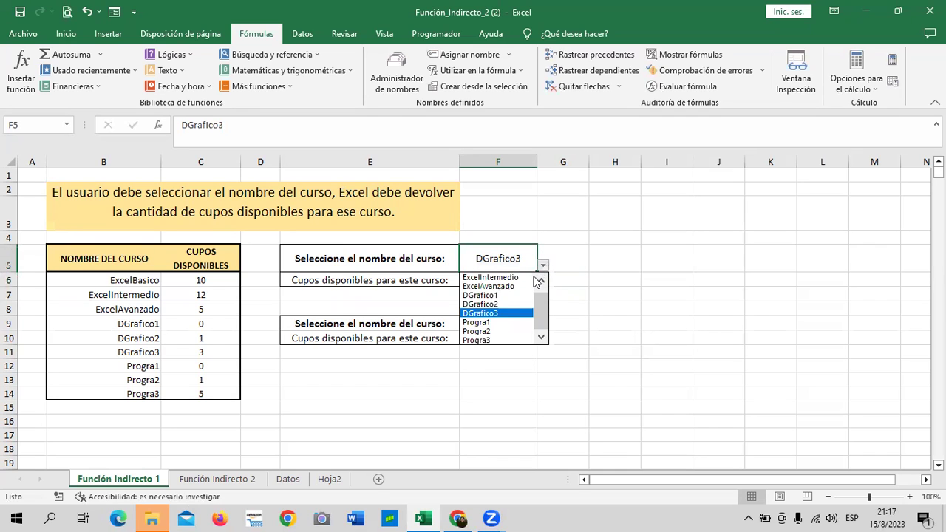
left_click_drag(547, 309, 547, 300)
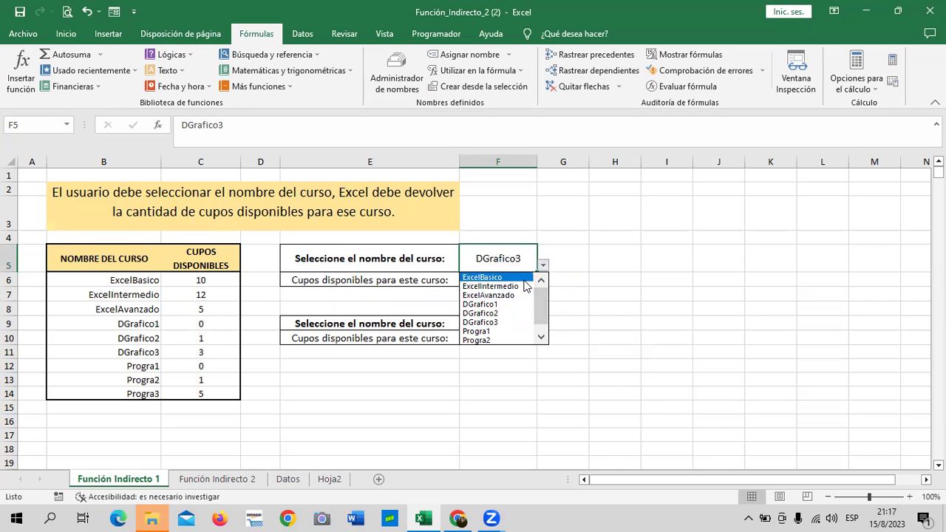
left_click(525, 280)
left_click(544, 264)
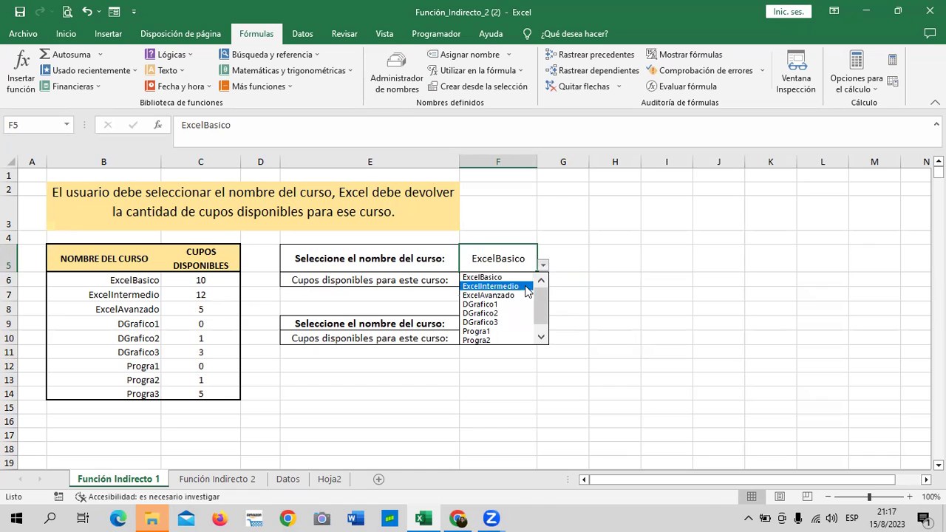
left_click(527, 286)
left_click(544, 265)
left_click(528, 304)
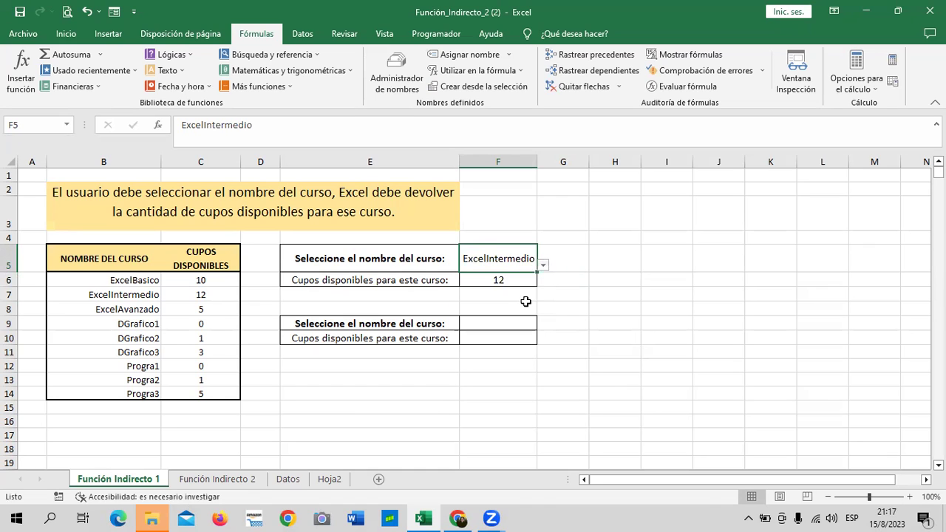
left_click(544, 264)
left_click(541, 336)
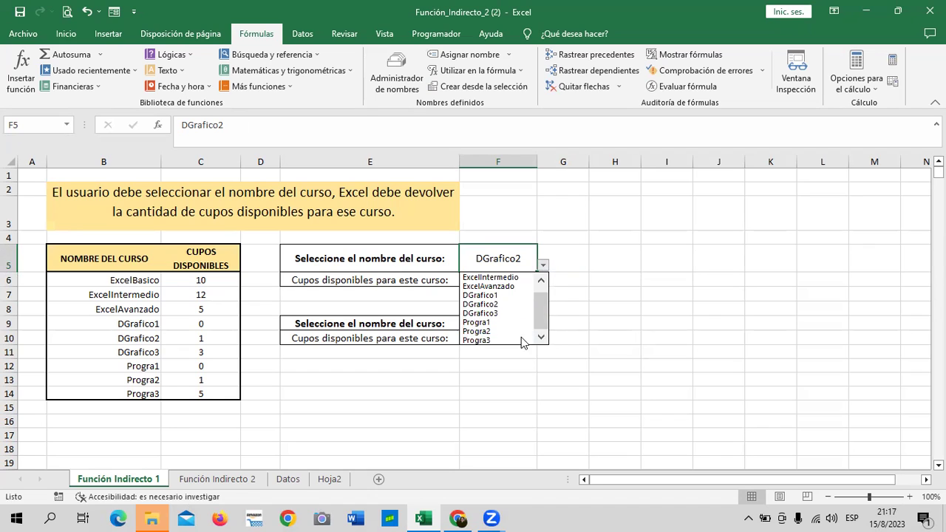
left_click(522, 339)
left_click(543, 267)
left_click(510, 322)
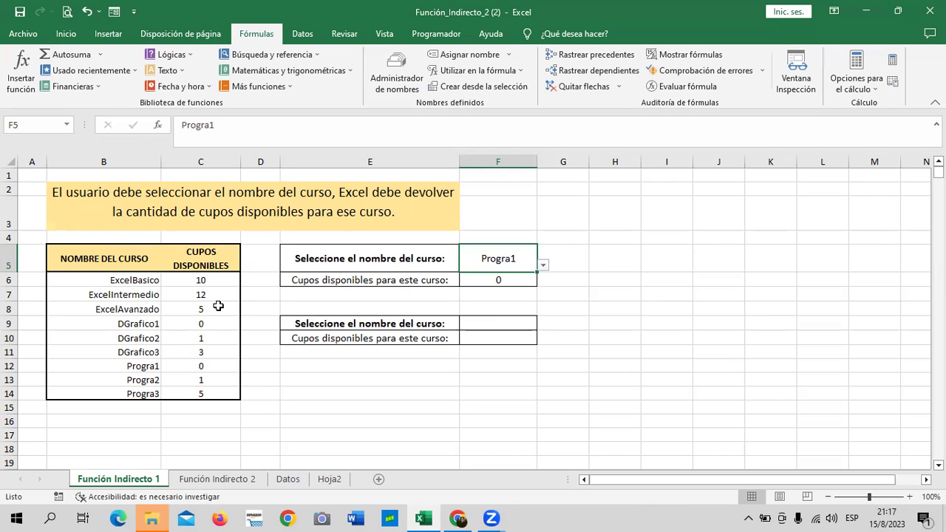
- Switch F5 to ExcelAvanzado, then DGrafico2, and finally back to ExcelAvanzado
left_click(543, 265)
left_click(518, 298)
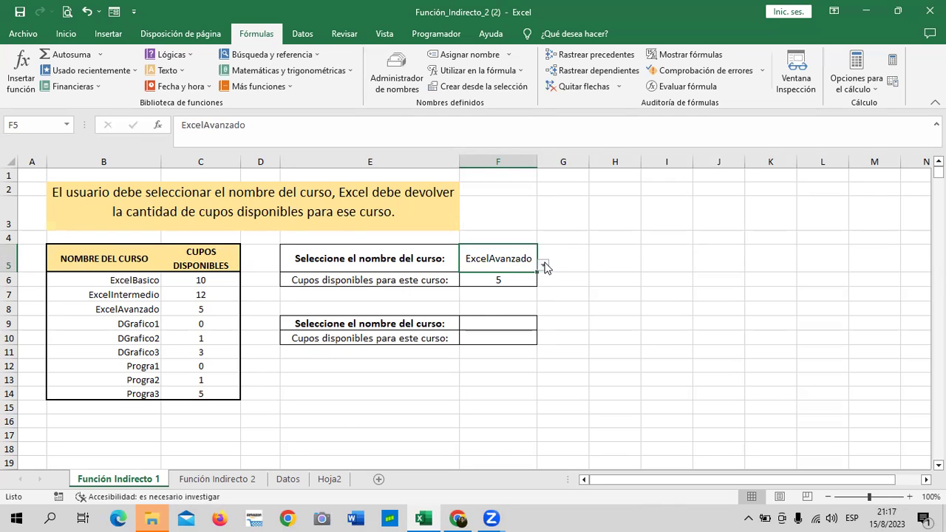
left_click(545, 264)
left_click(501, 305)
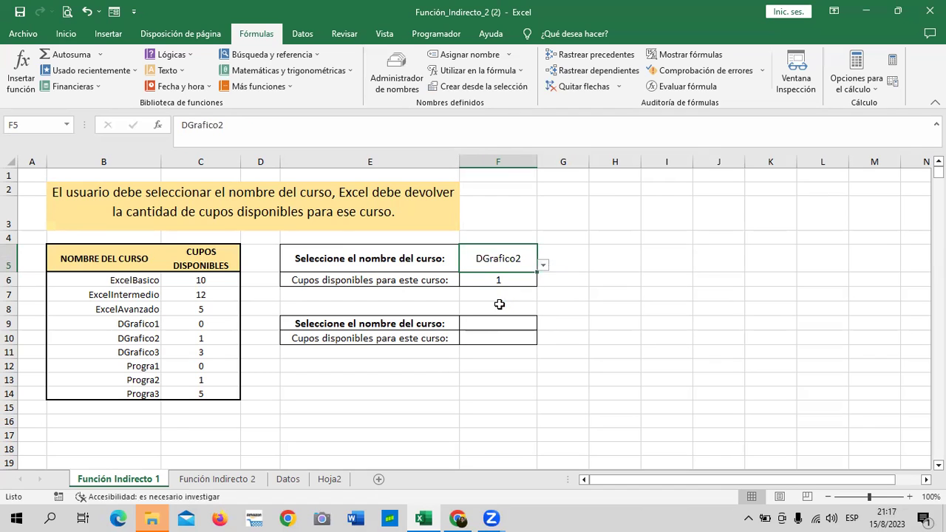
left_click(544, 265)
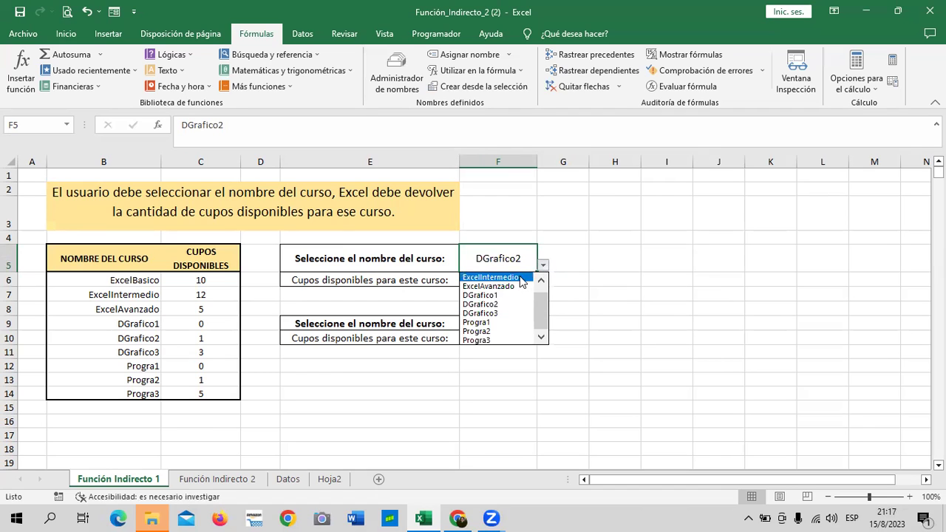
left_click(510, 286)
left_click(613, 310)
left_click(509, 323)
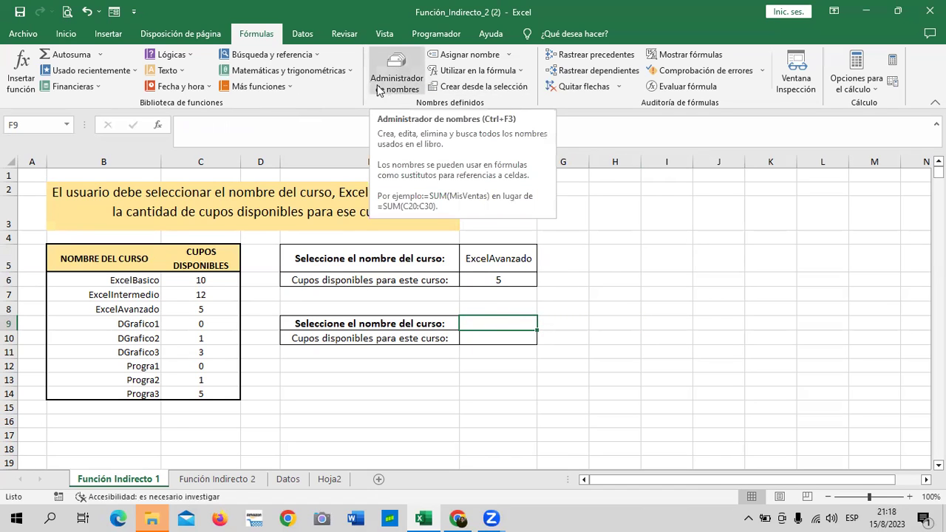
- Add a Lista data validation to F9 with source =$B$6:$B$14
left_click(303, 34)
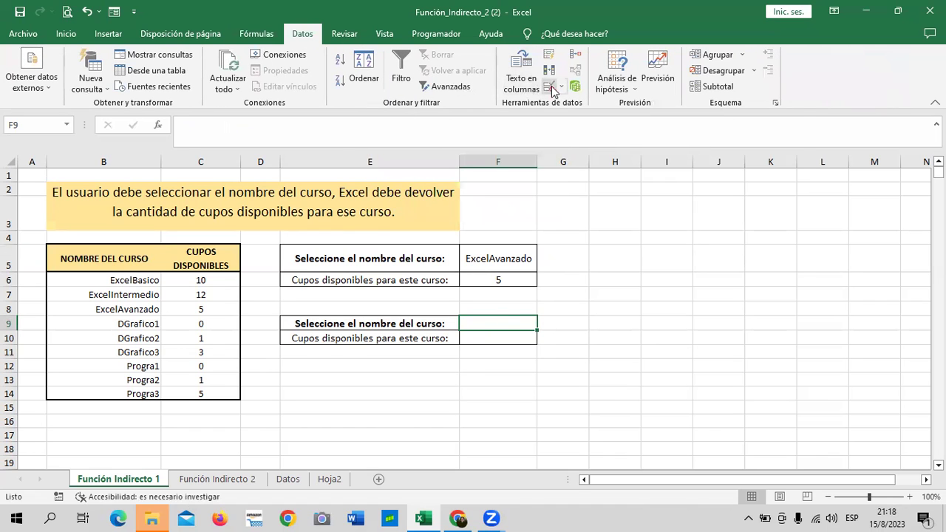
left_click(549, 87)
left_click(614, 190)
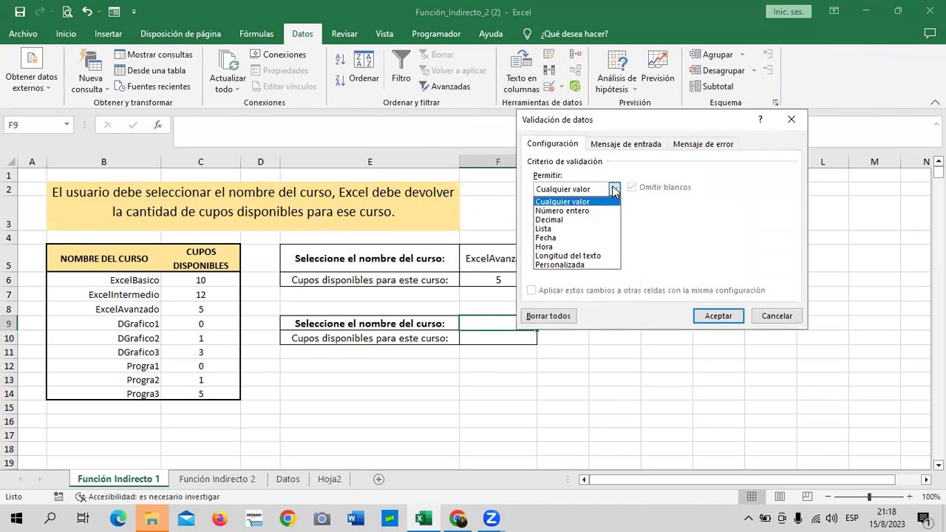
left_click(562, 229)
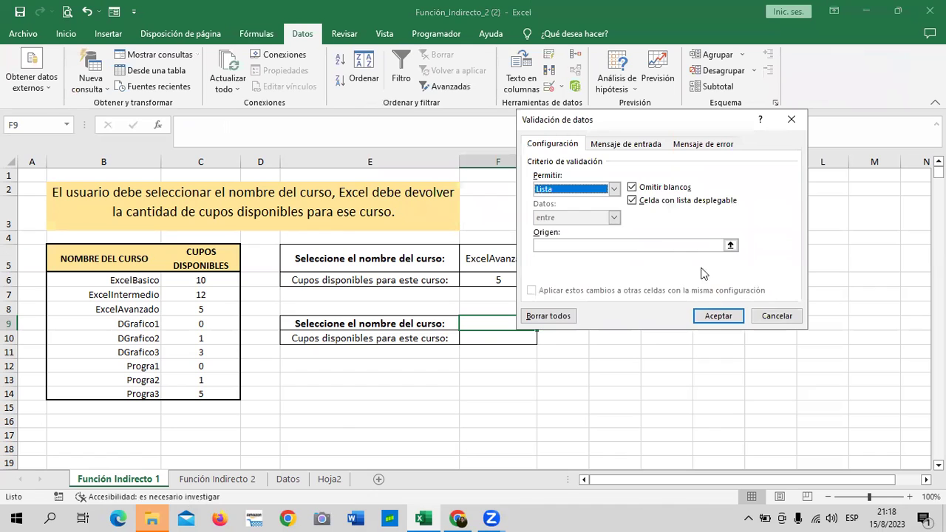
left_click(730, 246)
left_click_drag(130, 279, 132, 394)
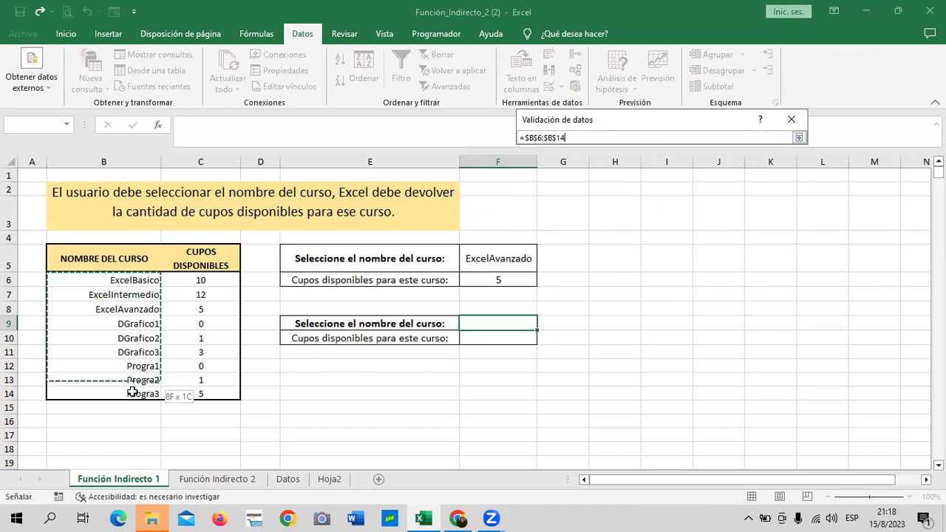
left_click(799, 137)
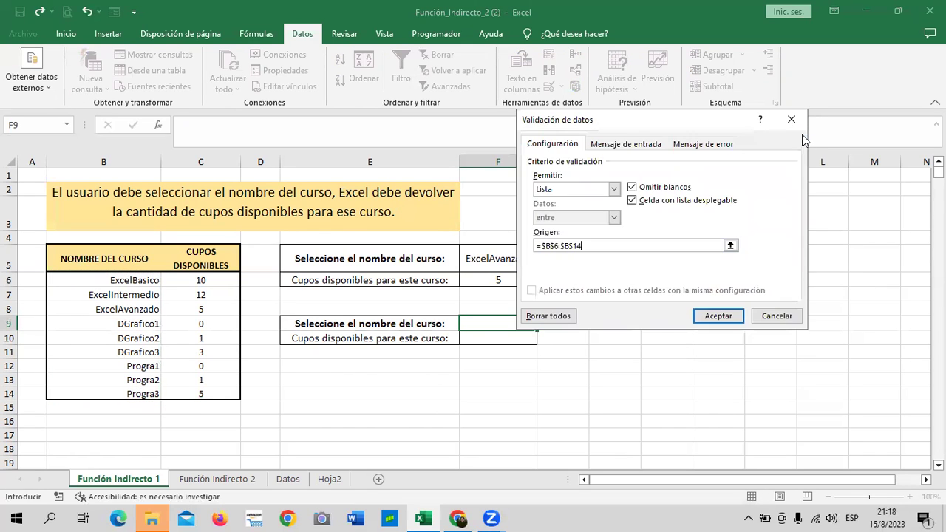
left_click(737, 317)
- Choose ExcelBasico in F9 and start the =INDIRECTO(F9) formula in F10
left_click(544, 324)
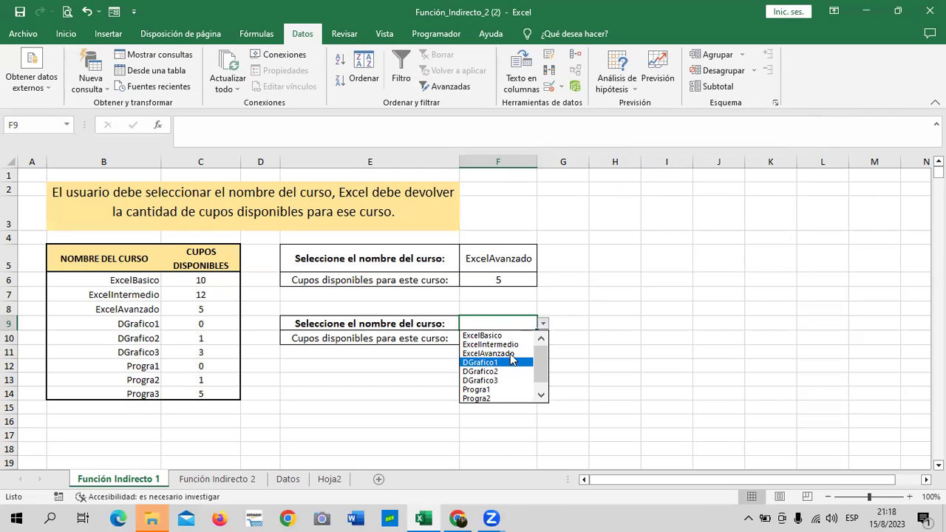
left_click(488, 336)
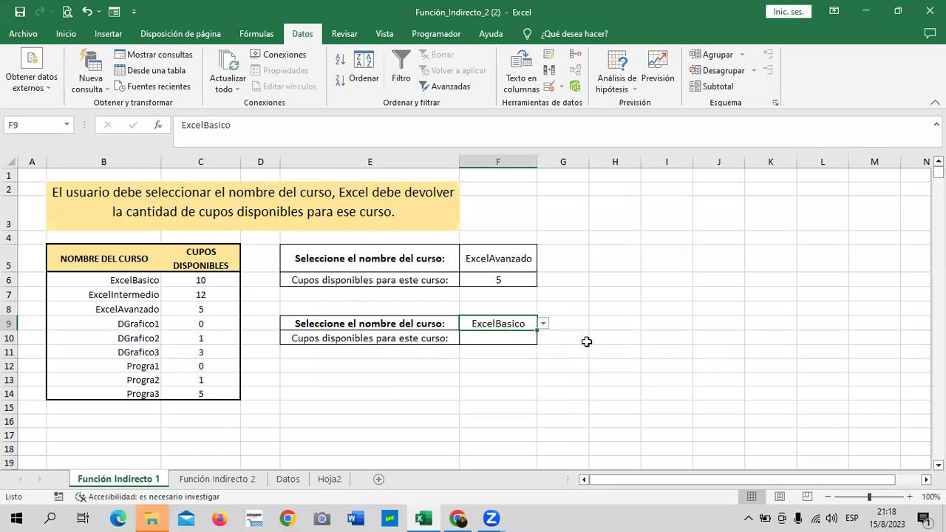
left_click(509, 336)
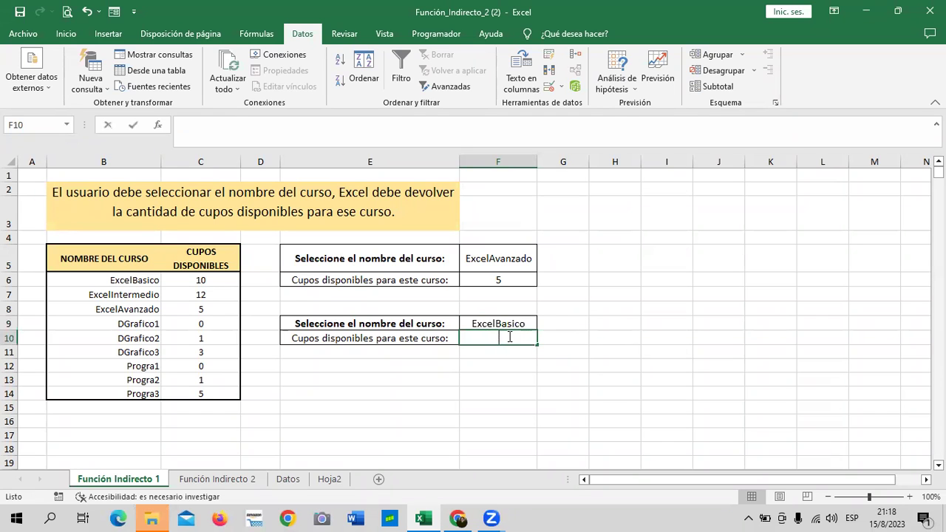
type("=indire")
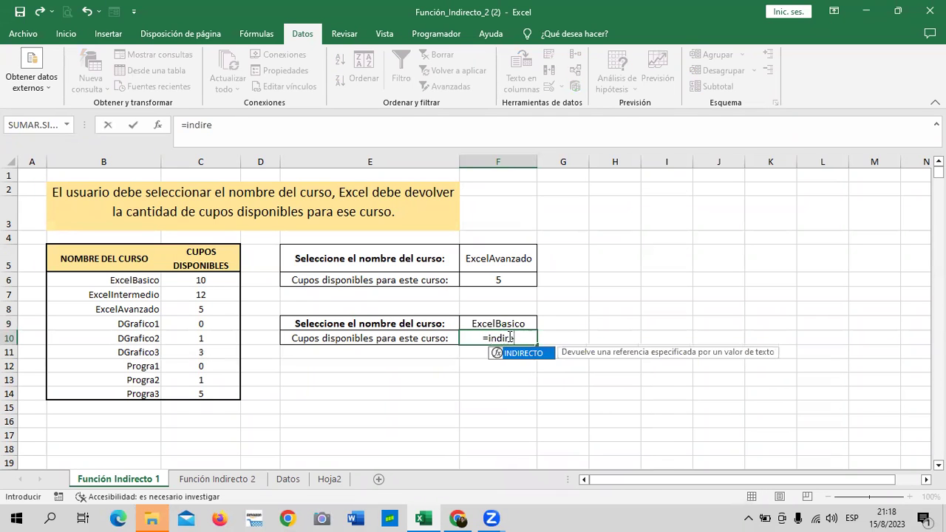
double_click(530, 354)
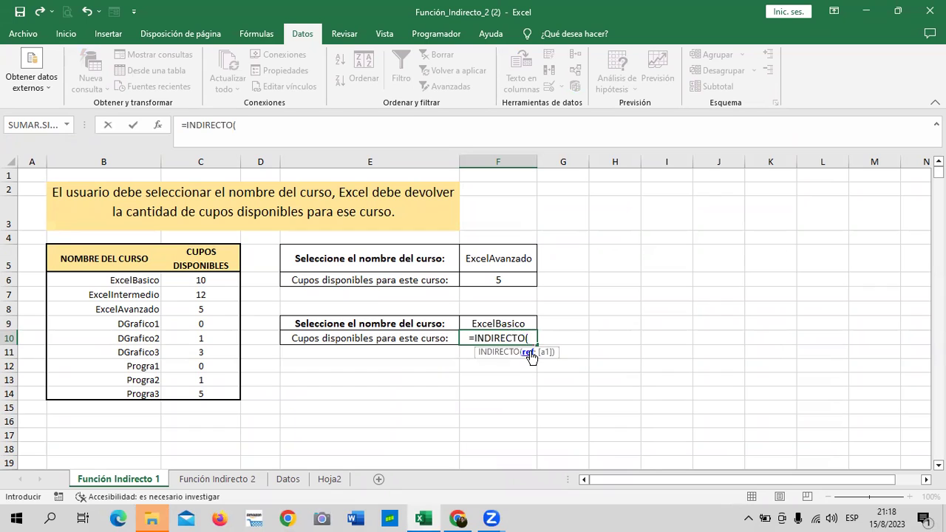
left_click(513, 322)
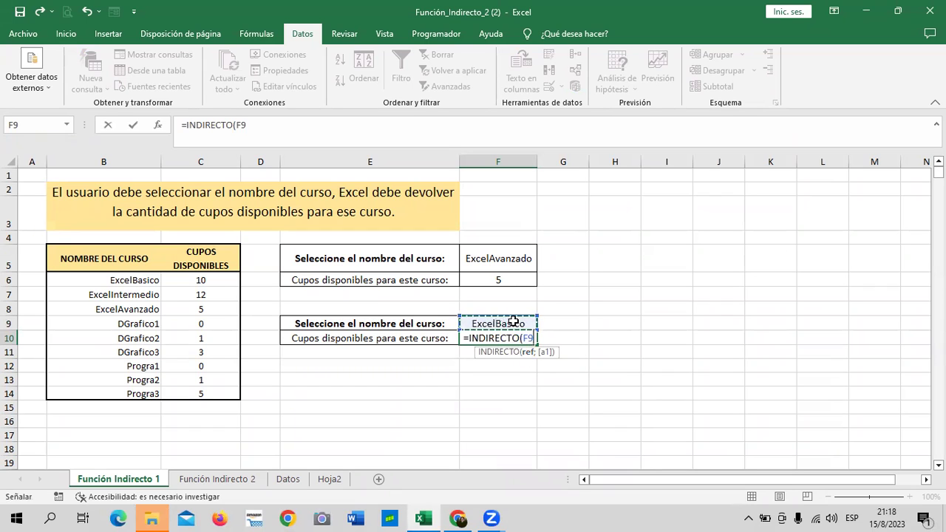
- Finish F10's =INDIRECTO(F9) formula, then test Progra3 and ExcelAvanzado in F9
type(")")
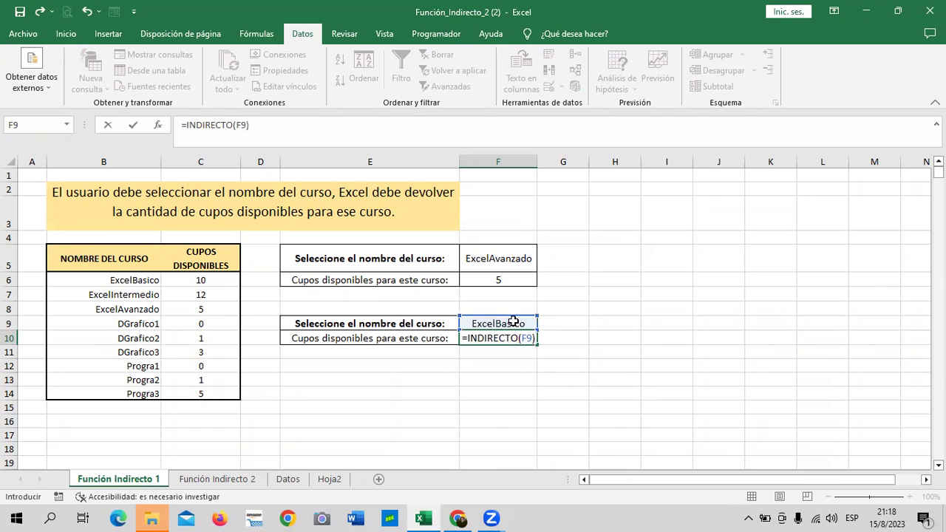
key("Return")
left_click(513, 322)
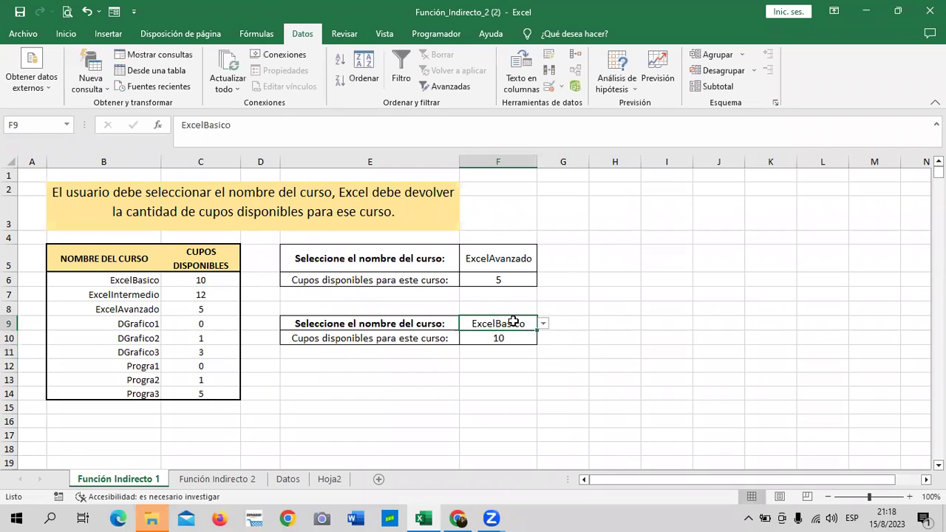
left_click(544, 324)
left_click_drag(539, 378, 541, 393)
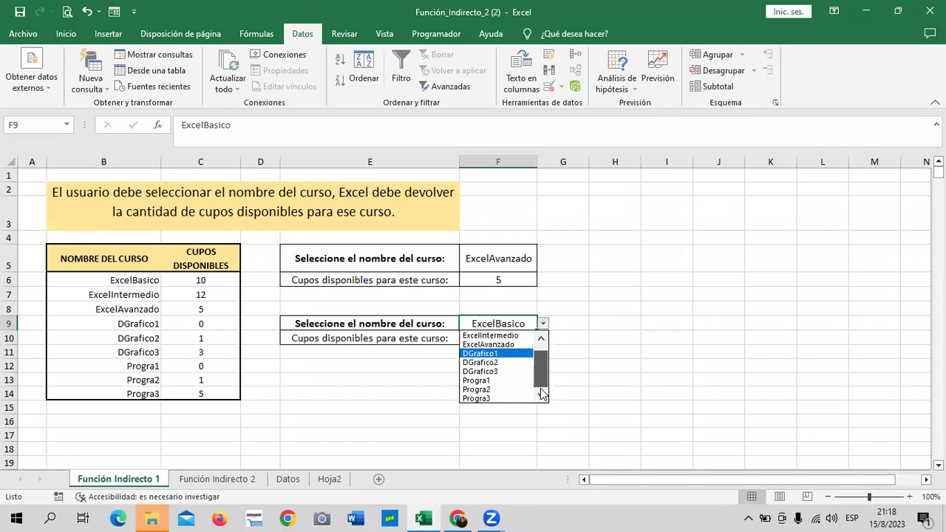
left_click(515, 399)
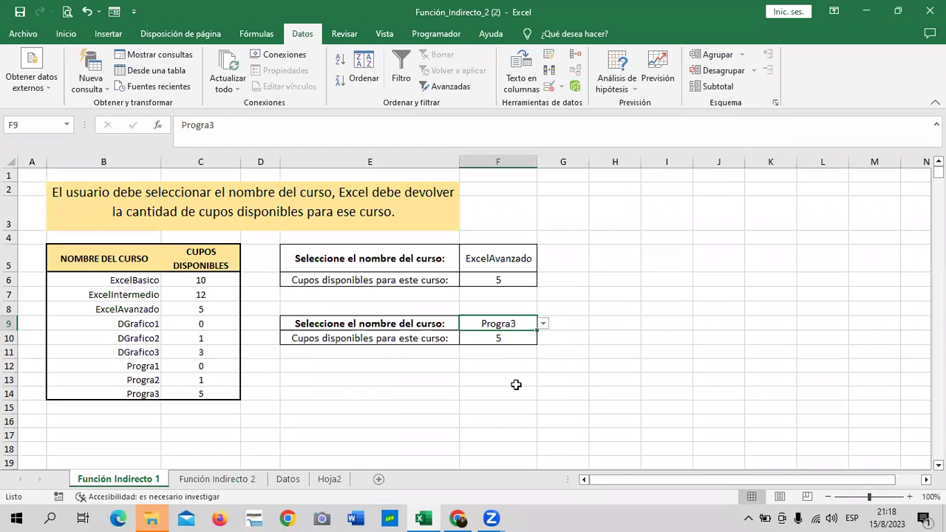
left_click(544, 324)
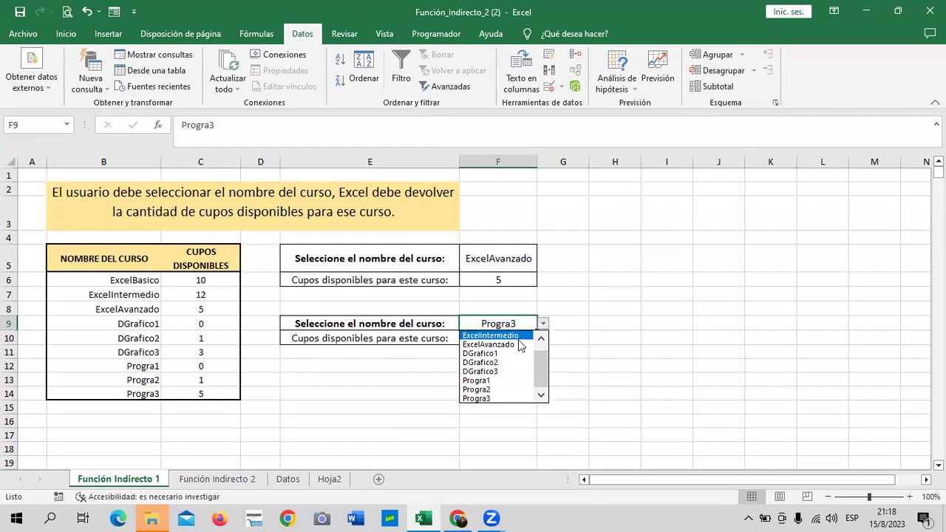
left_click(519, 333)
- Choose DGrafico1 in F5, which makes F6 show #¡REF!
left_click(507, 257)
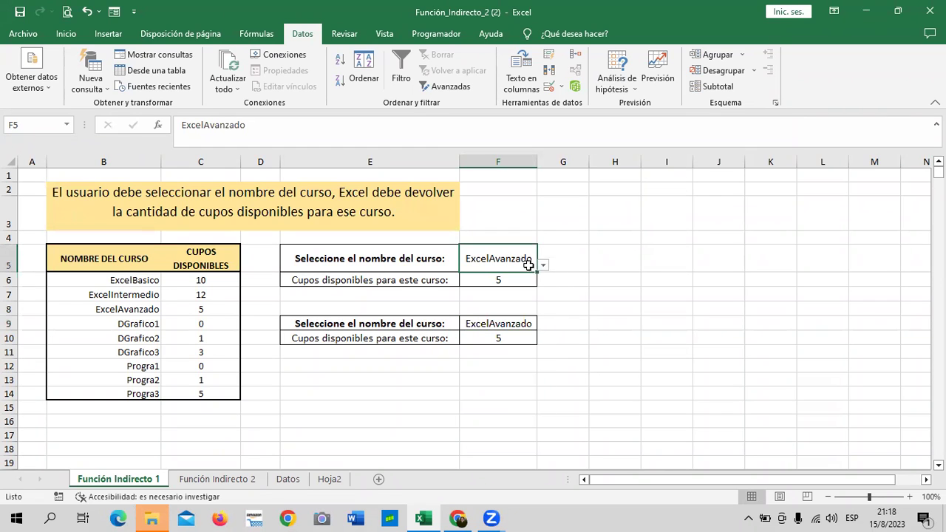
left_click(543, 264)
left_click(515, 297)
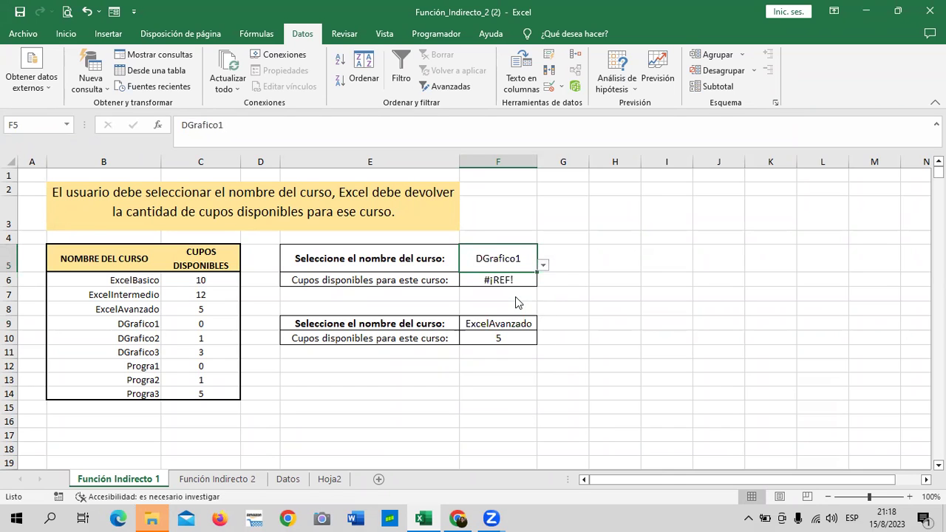
left_click(584, 311)
left_click(510, 255)
- Set F5 back to ExcelBasico and check F6's INDIRECTO formula shows 10
left_click(543, 265)
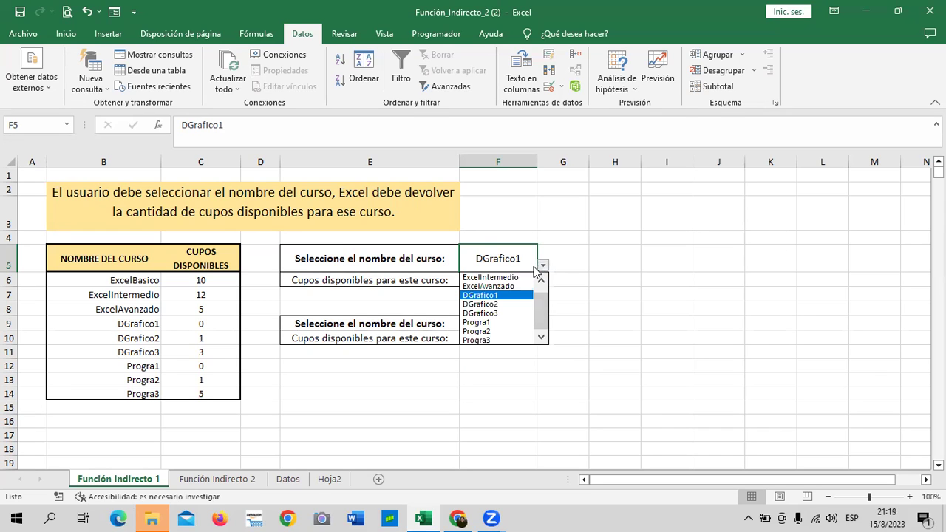
left_click(541, 281)
left_click(510, 278)
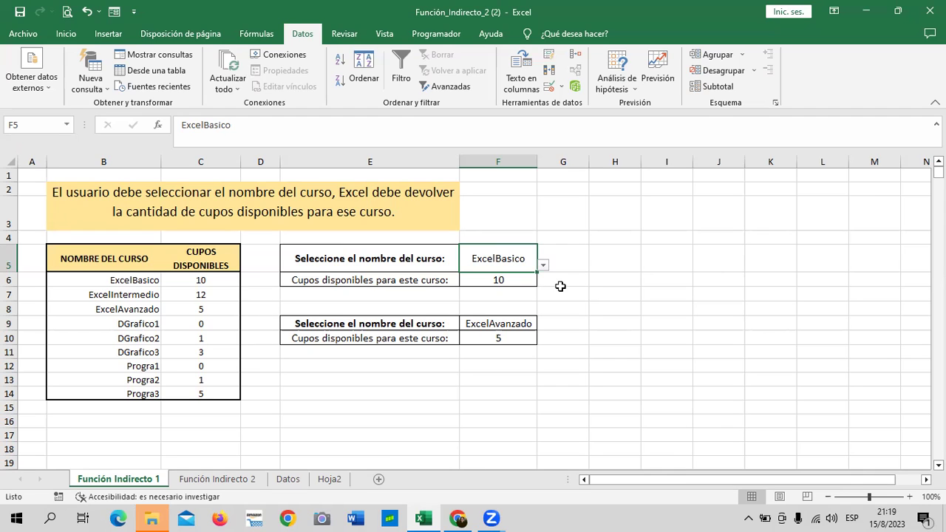
left_click(510, 278)
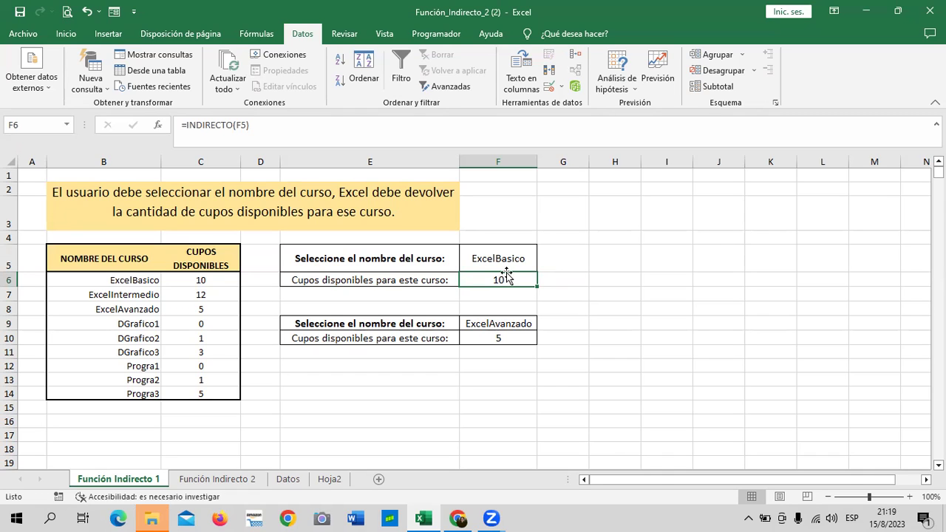
left_click(500, 257)
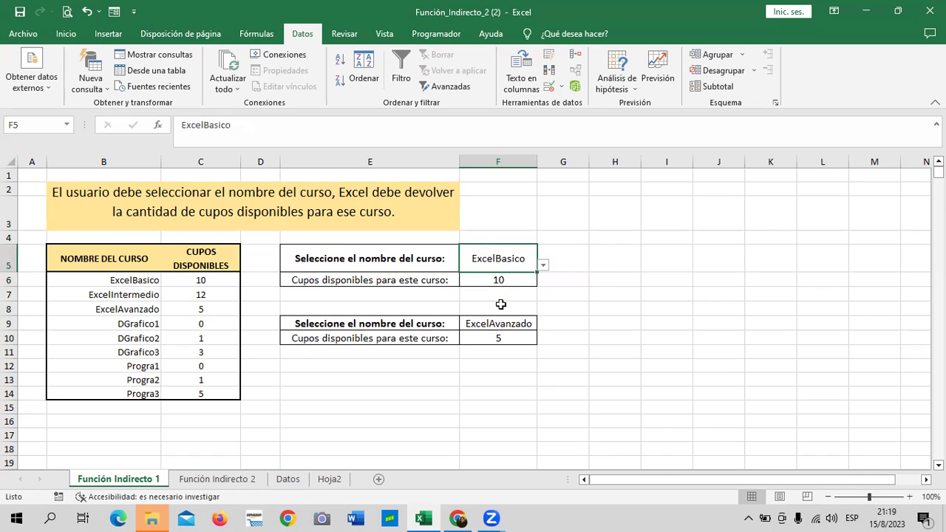
- Test DGrafico1, DGrafico2 and DGrafico3 in F9's dropdown
left_click(509, 327)
left_click(542, 324)
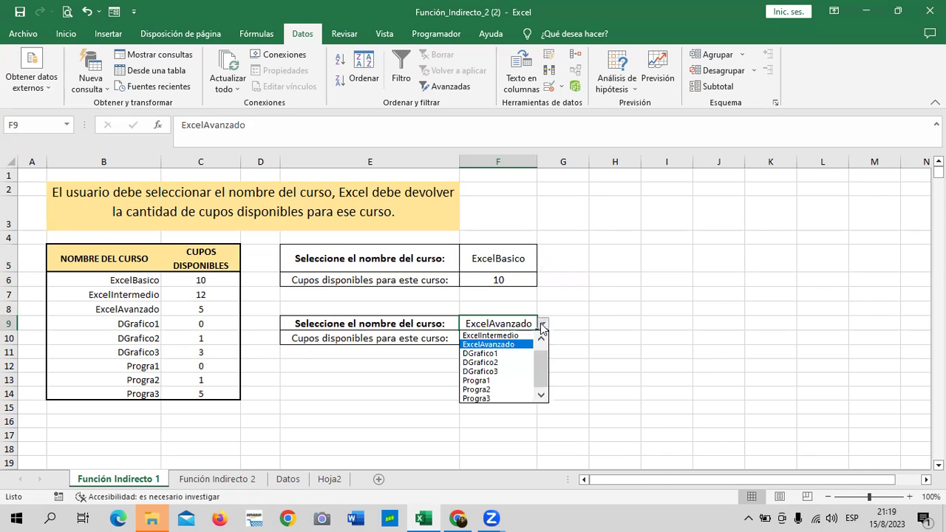
left_click(516, 354)
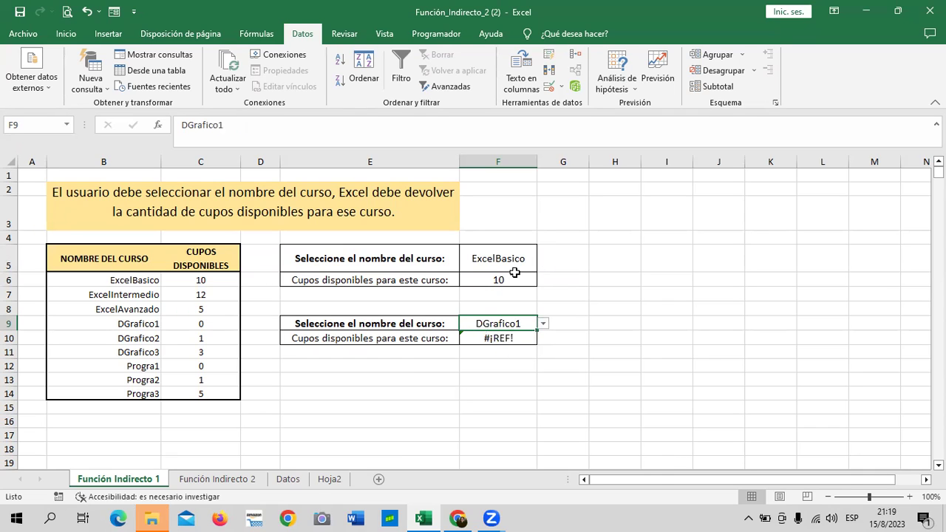
left_click(543, 326)
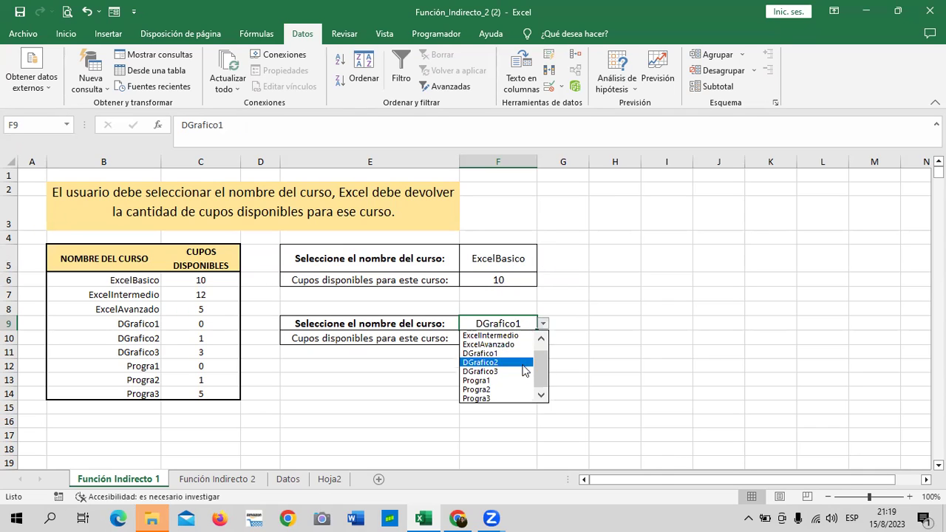
left_click(527, 362)
left_click(542, 324)
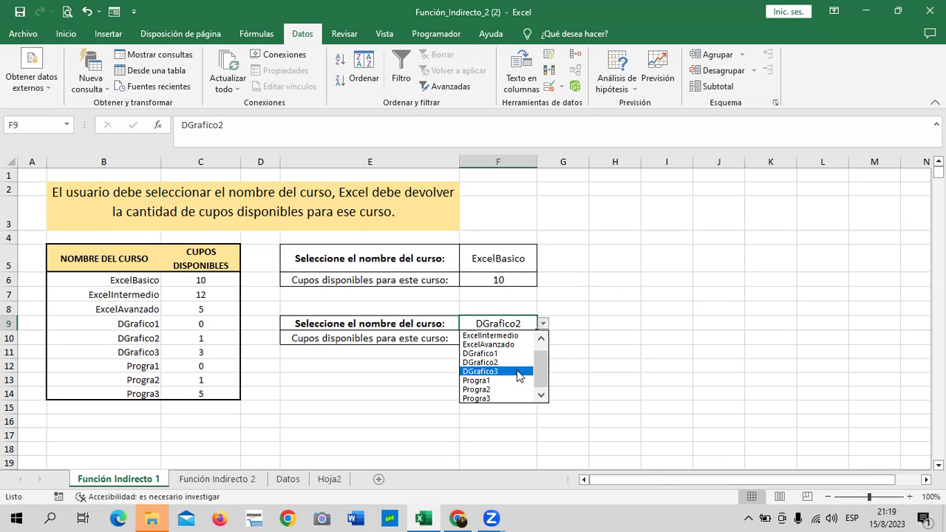
left_click(516, 371)
- Test Progra1, Progra2 and Progra3 in F9, ending back on DGrafico1
left_click(544, 326)
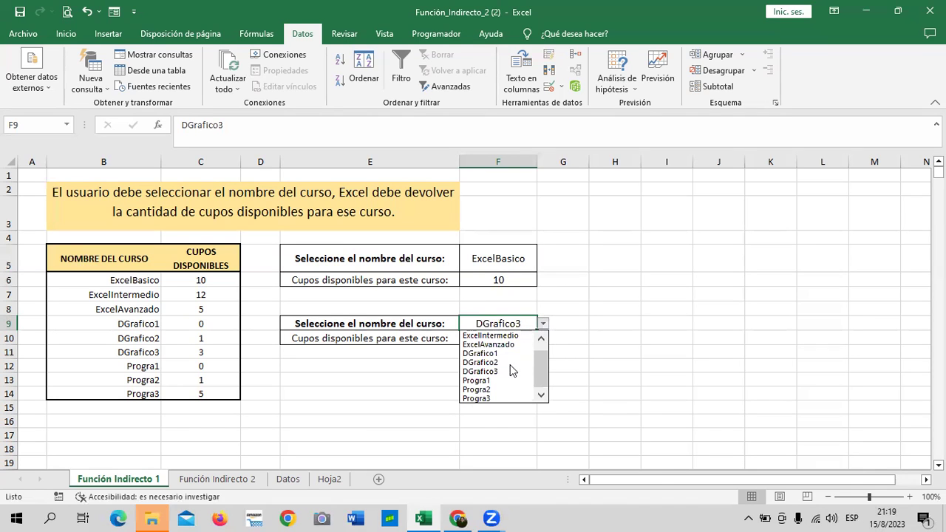
left_click(509, 380)
left_click(543, 325)
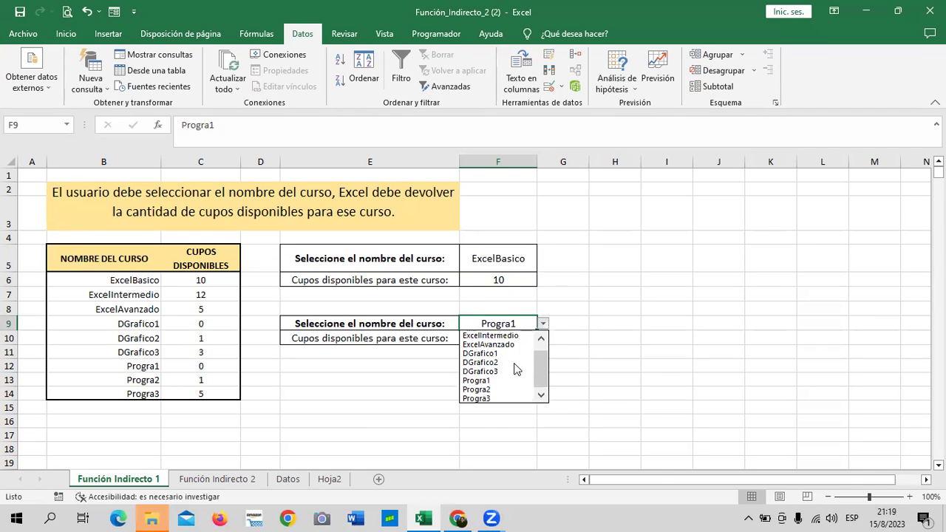
left_click(521, 386)
left_click(543, 325)
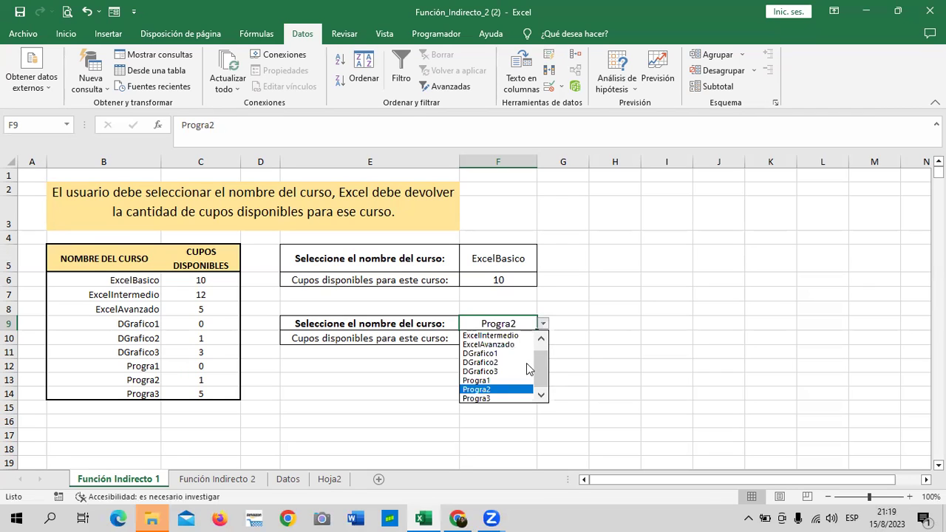
left_click(516, 396)
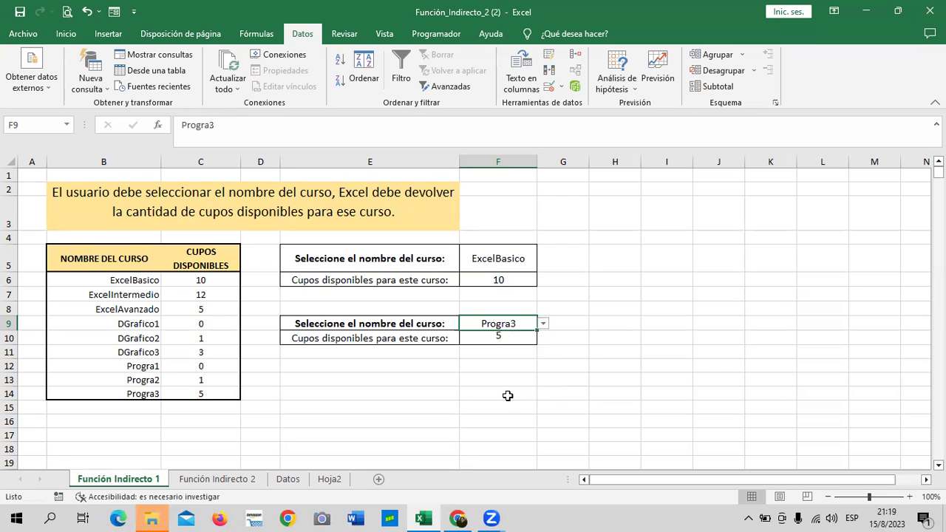
left_click(543, 325)
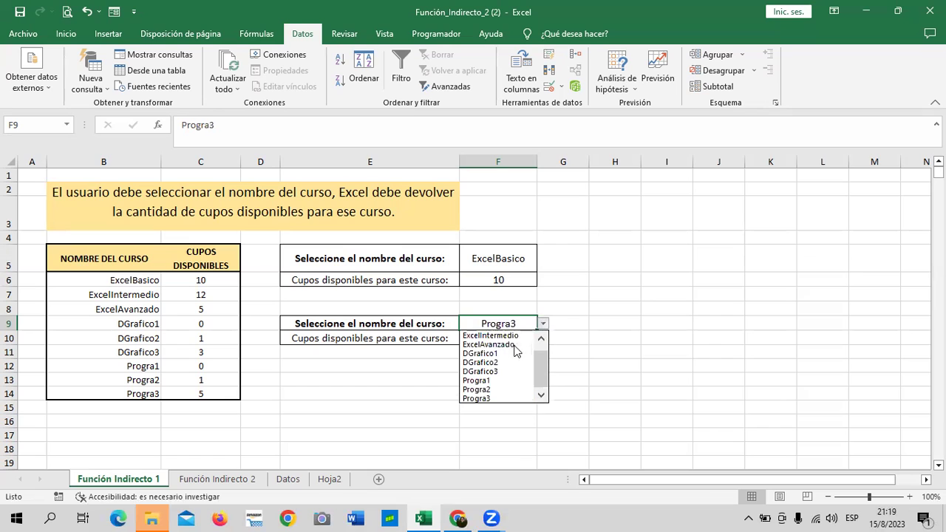
left_click(516, 353)
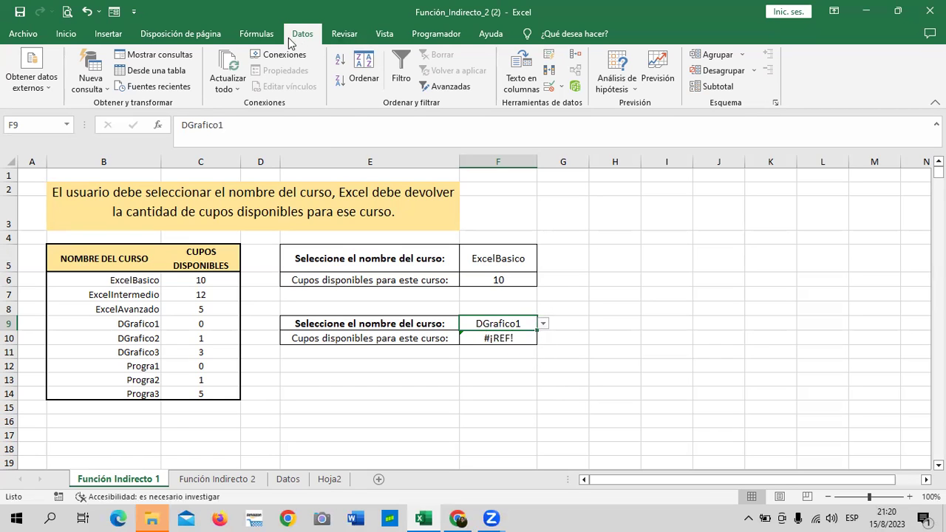
- Delete the misspelled defined name DG1rafico in the Name Manager
left_click(257, 34)
left_click(397, 80)
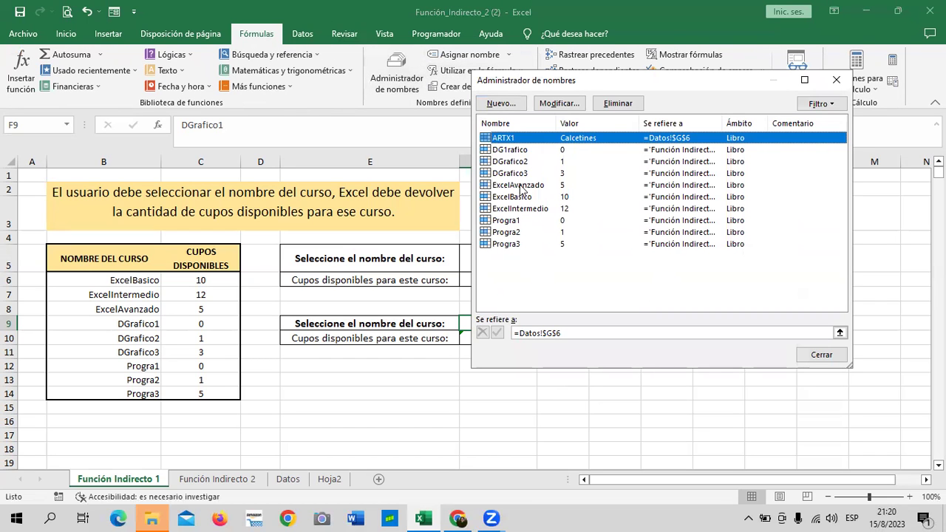
left_click(524, 151)
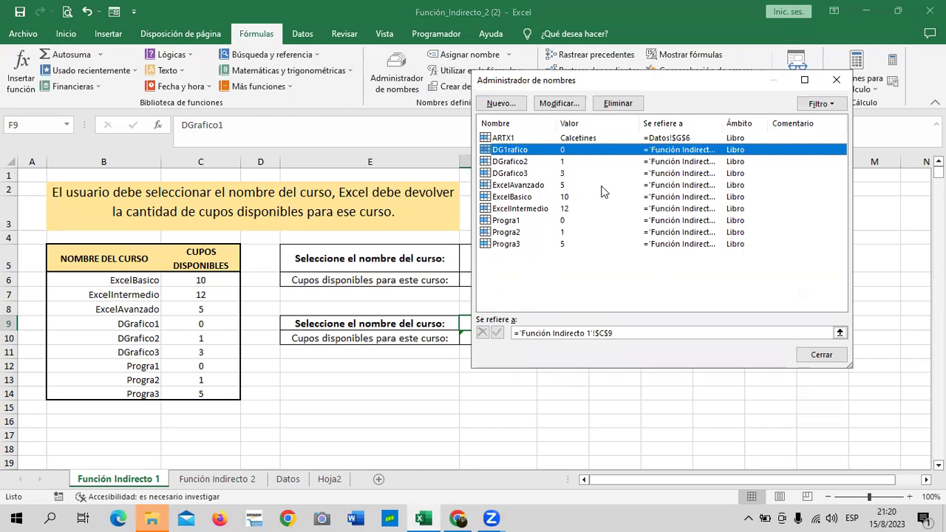
left_click(618, 103)
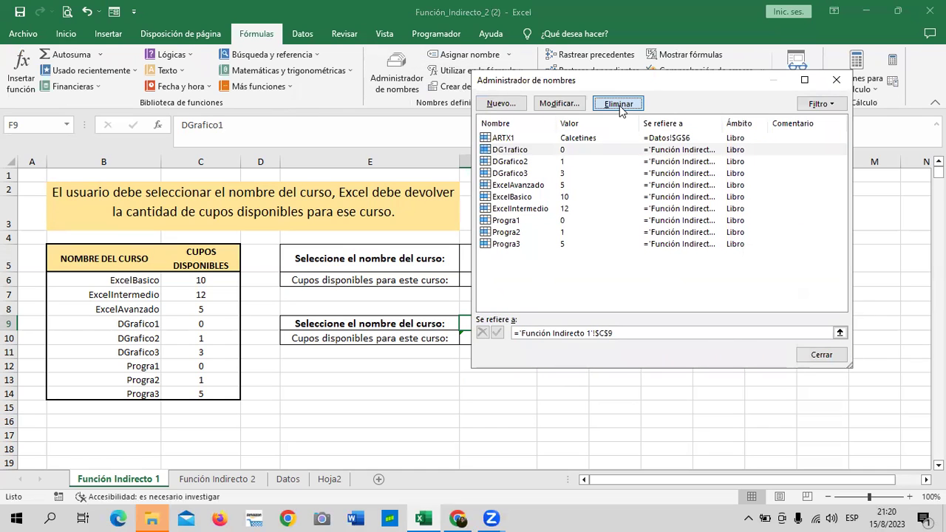
left_click(444, 298)
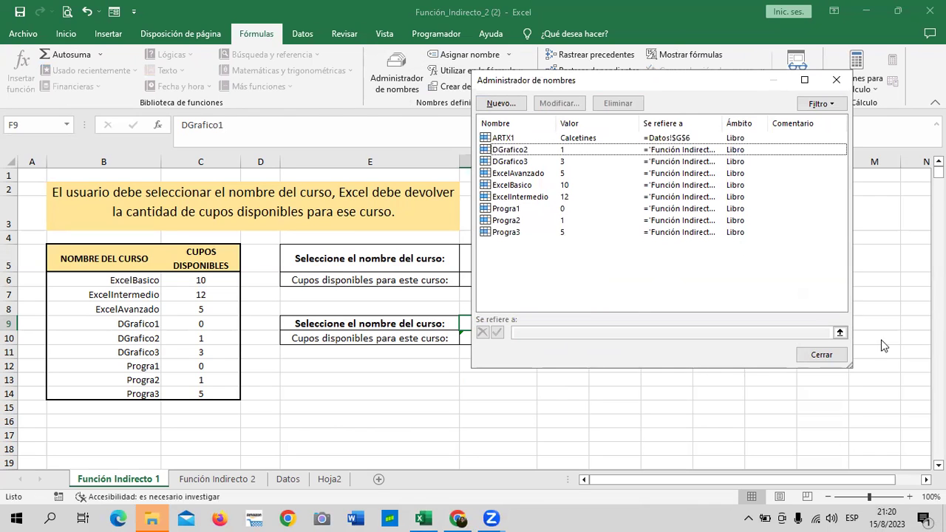
left_click(806, 355)
left_click(617, 352)
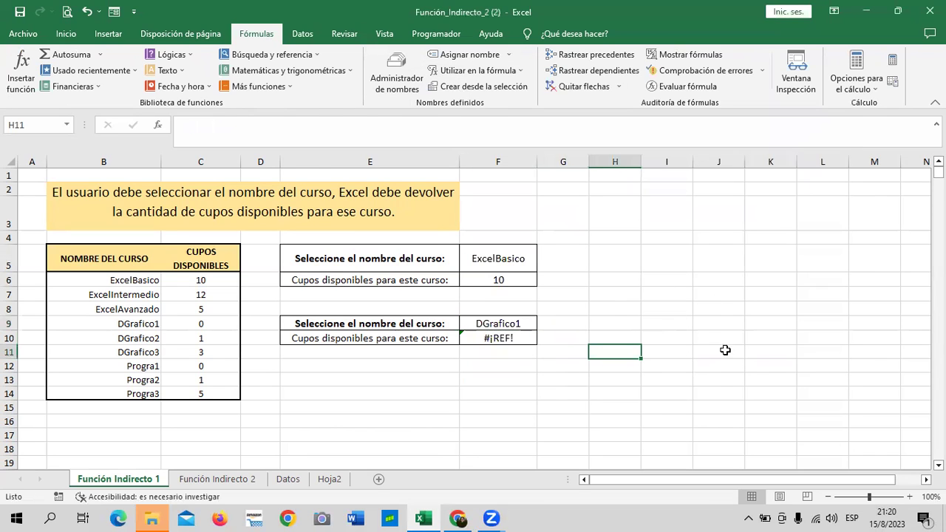
- Name cell C9 'DGrafico1' through the Name Box so F10 returns 0
left_click(211, 326)
left_click(48, 126)
type("DGrafico1")
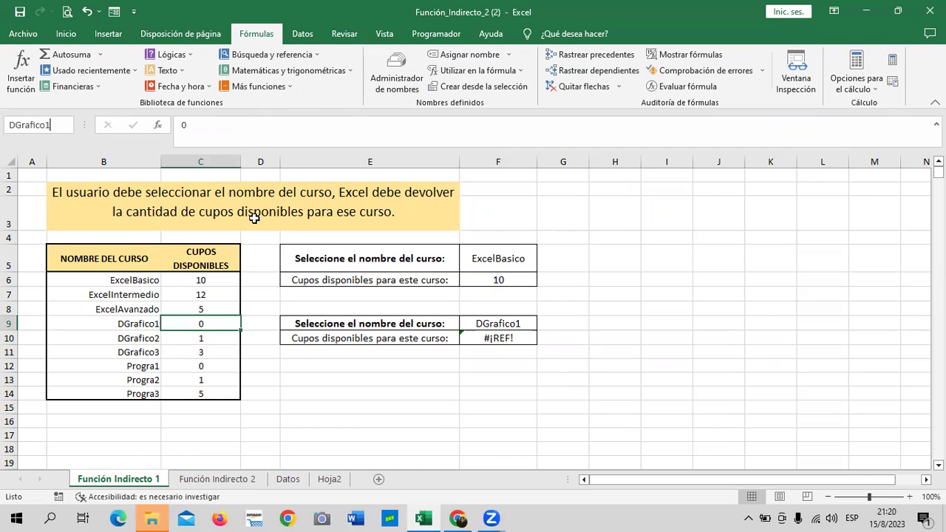
key("Return")
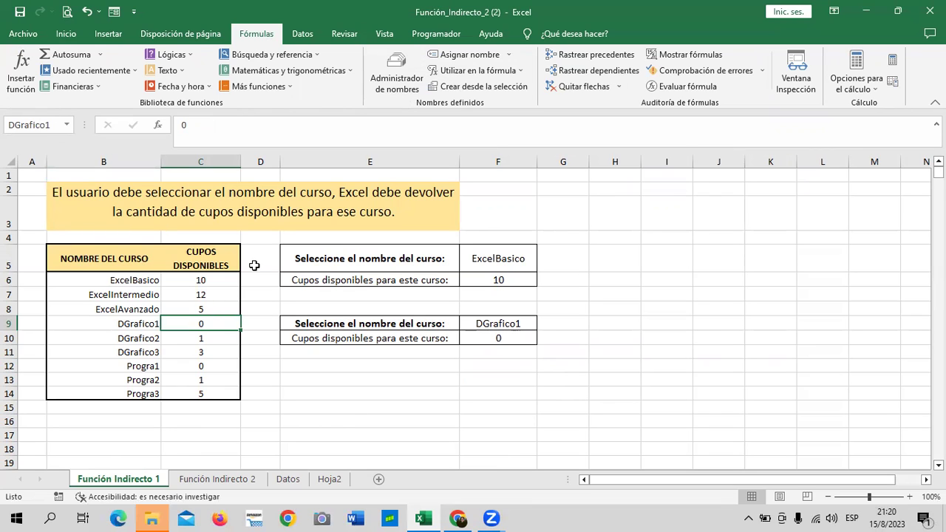
left_click(203, 407)
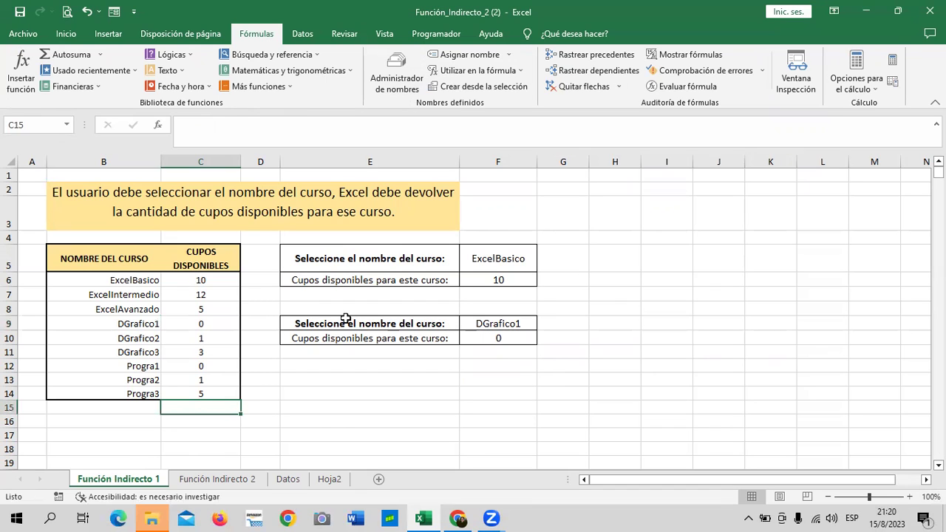
- Apply Todos los bordes to the course table B6:C14
left_click_drag(124, 280, 214, 394)
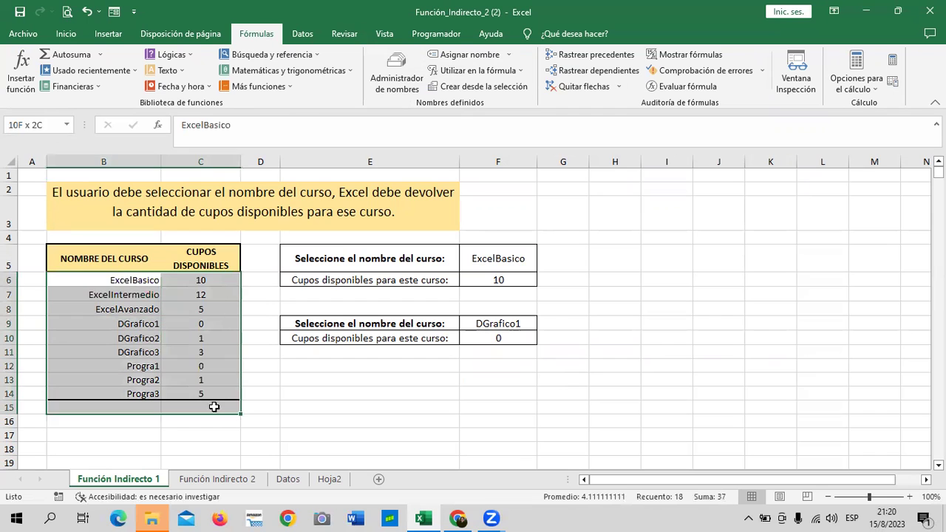
left_click(66, 34)
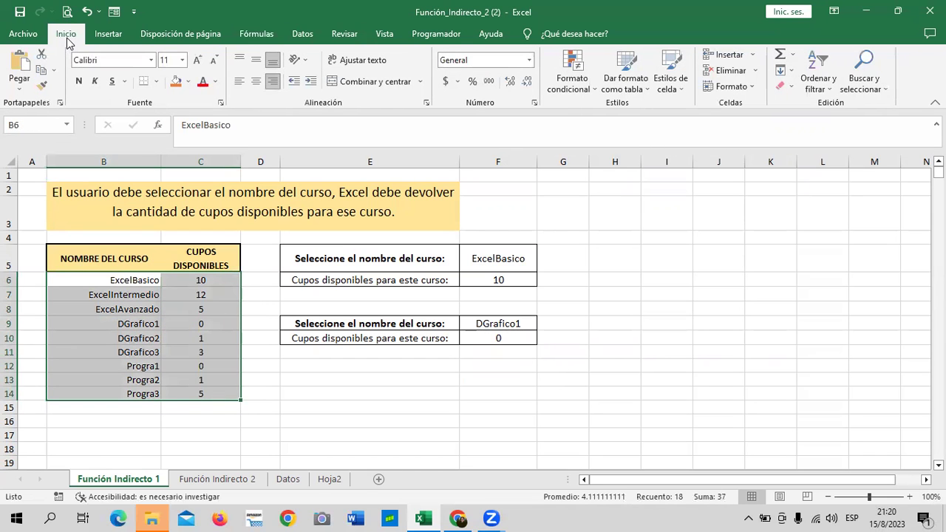
left_click(158, 81)
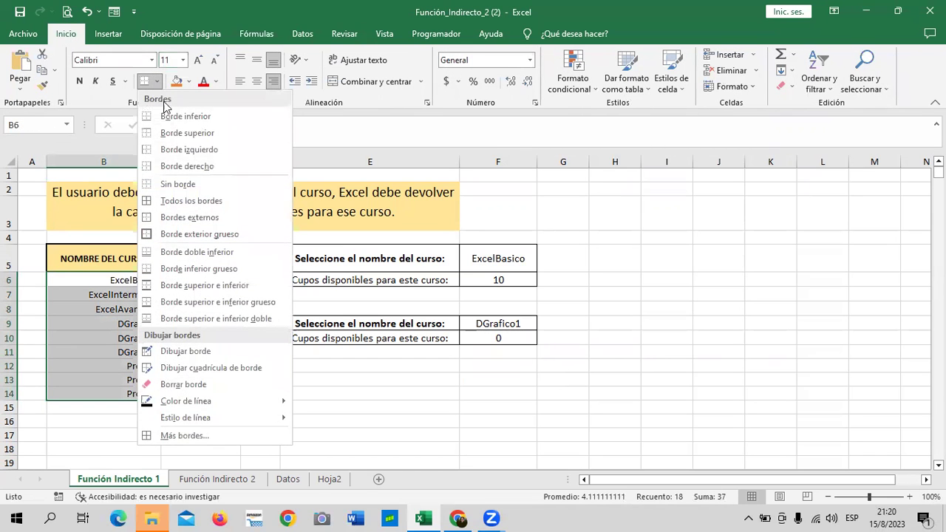
left_click(198, 201)
left_click(437, 427)
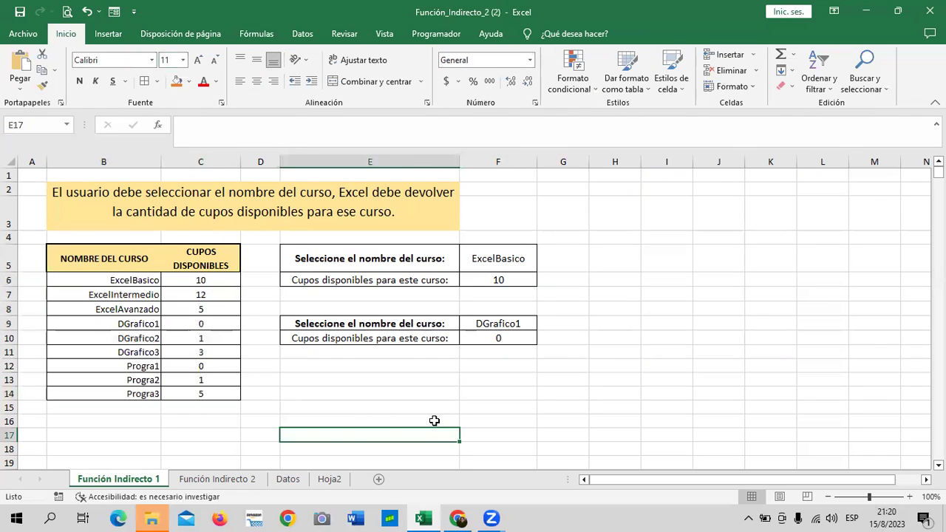
left_click(532, 269)
- Choose DGrafico1 as the course in F5 and enter 10 seats for it in C9
left_click(543, 265)
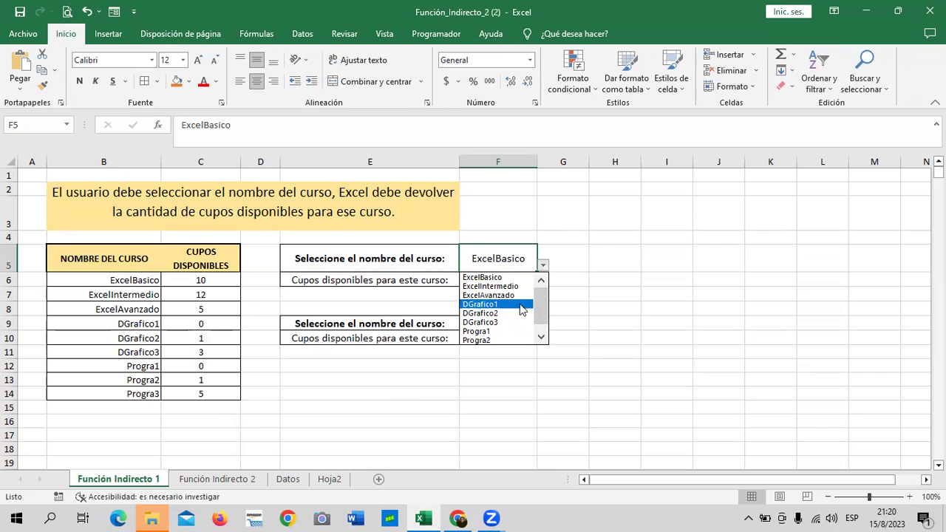
left_click(521, 305)
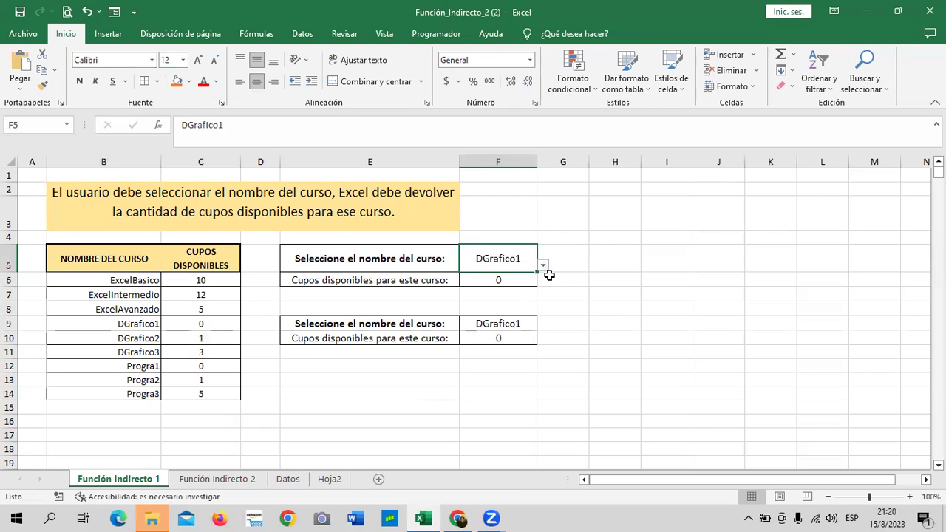
left_click(213, 322)
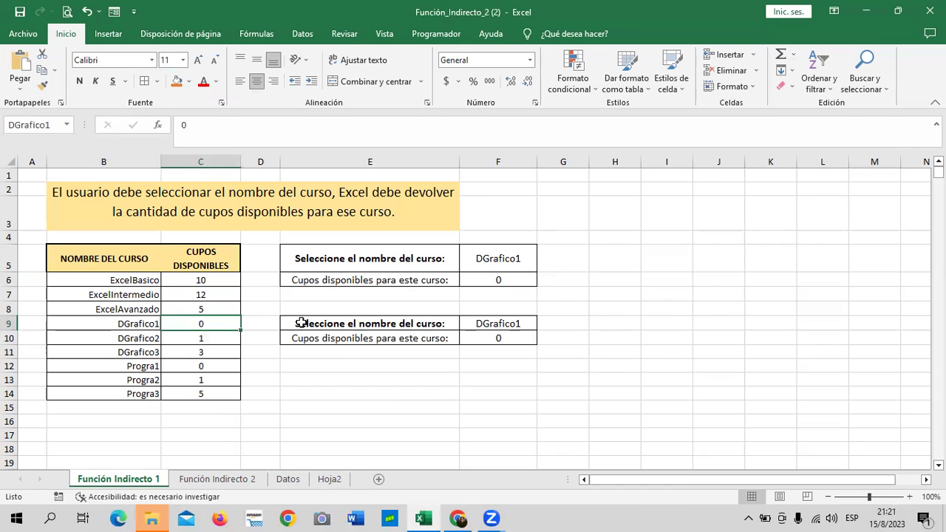
type("10")
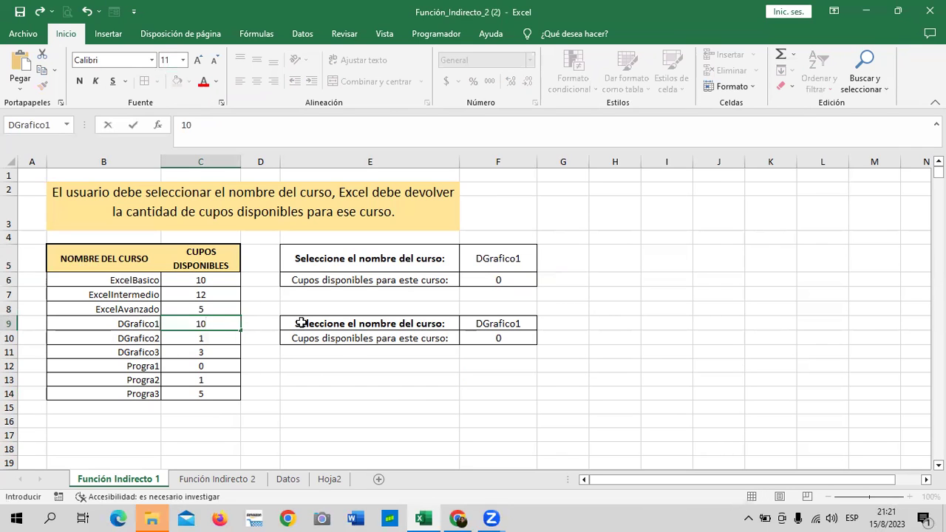
key("Return")
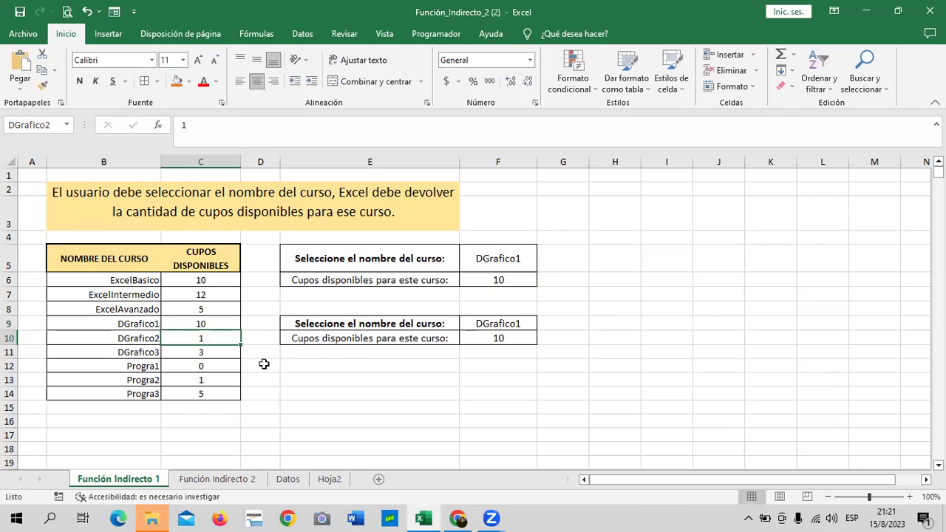
- Enter 6 seats for Progra1 in C12, pick Progra1 in F9, and go to Función Indirecto 2
left_click(221, 367)
type("6")
key("Return")
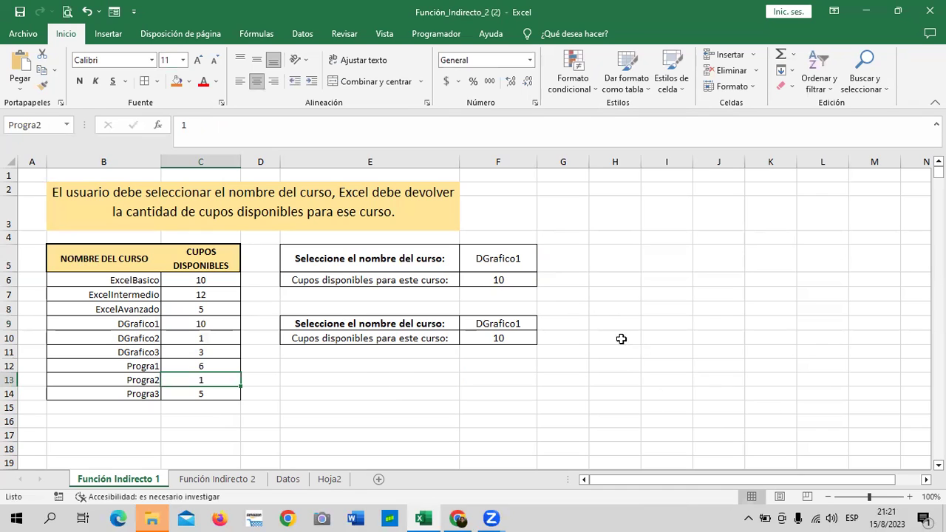
left_click(516, 323)
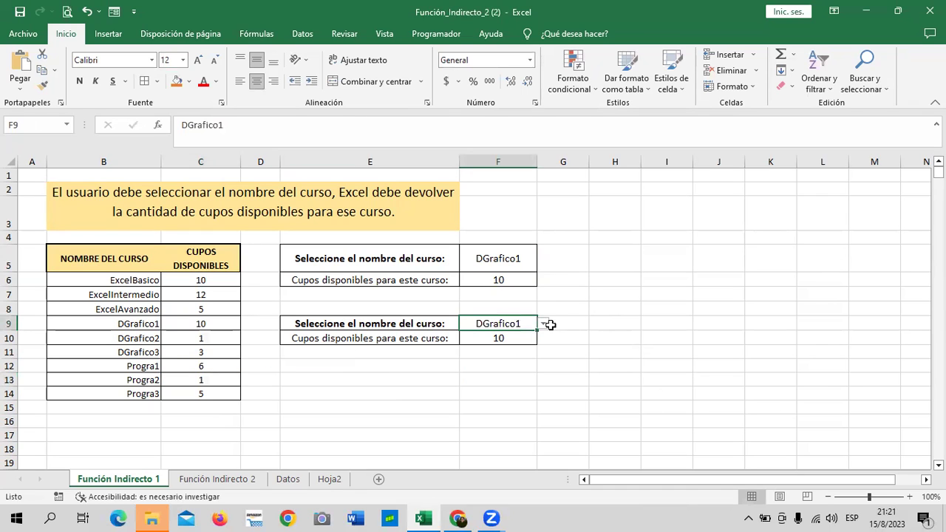
left_click(544, 324)
left_click(521, 380)
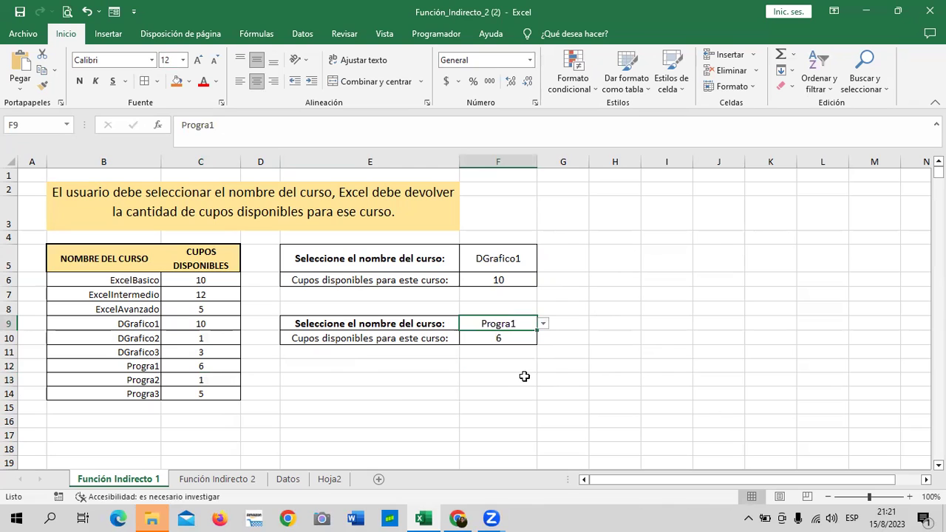
left_click(616, 356)
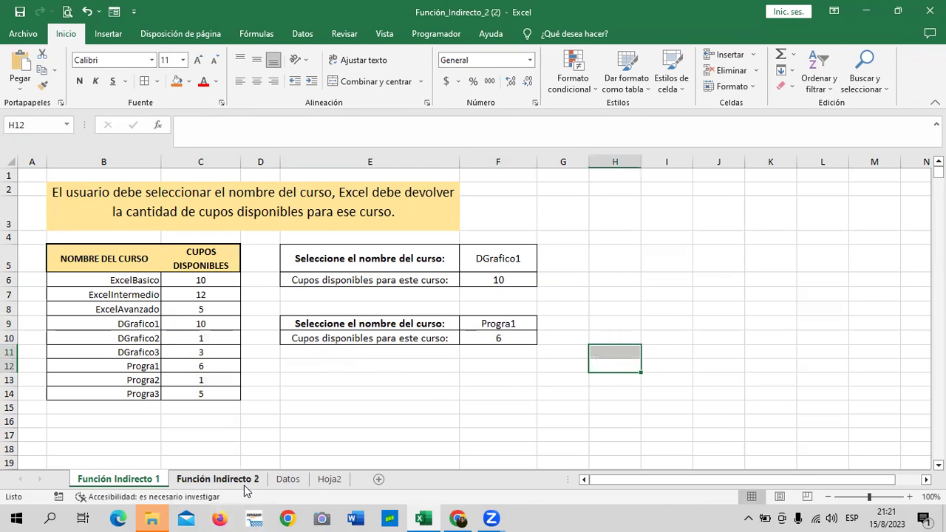
left_click(219, 479)
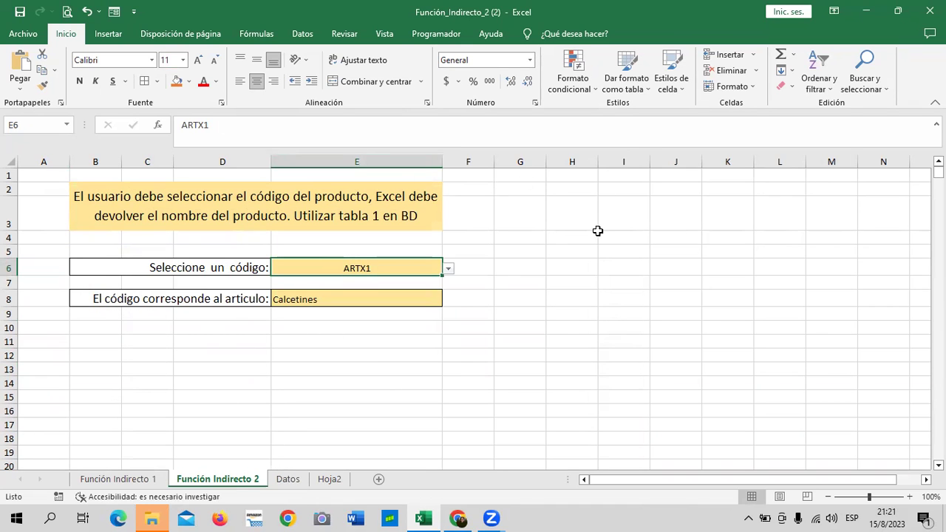
- Look over the TABLA 1 list on the Datos sheet, then switch to the empty Hoja2 sheet
left_click(292, 480)
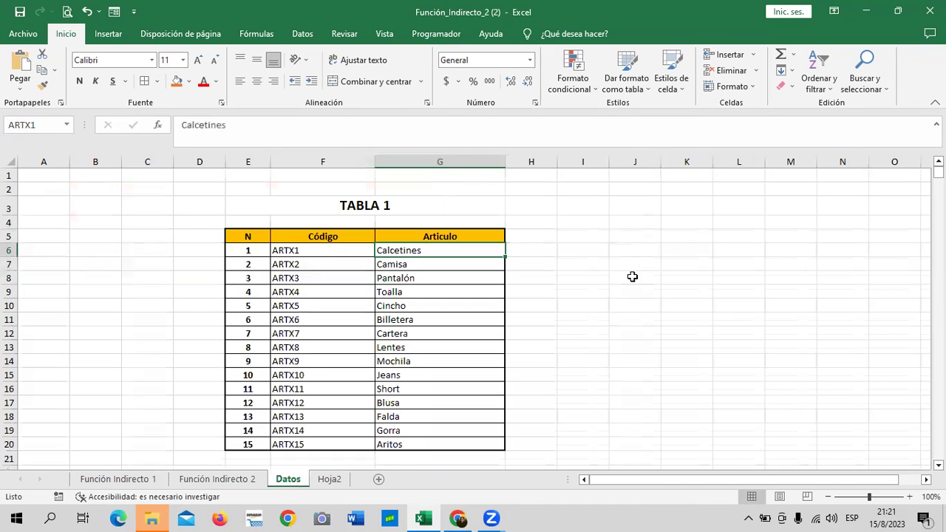
scroll(631, 276, "down", 2)
scroll(626, 283, "up", 2)
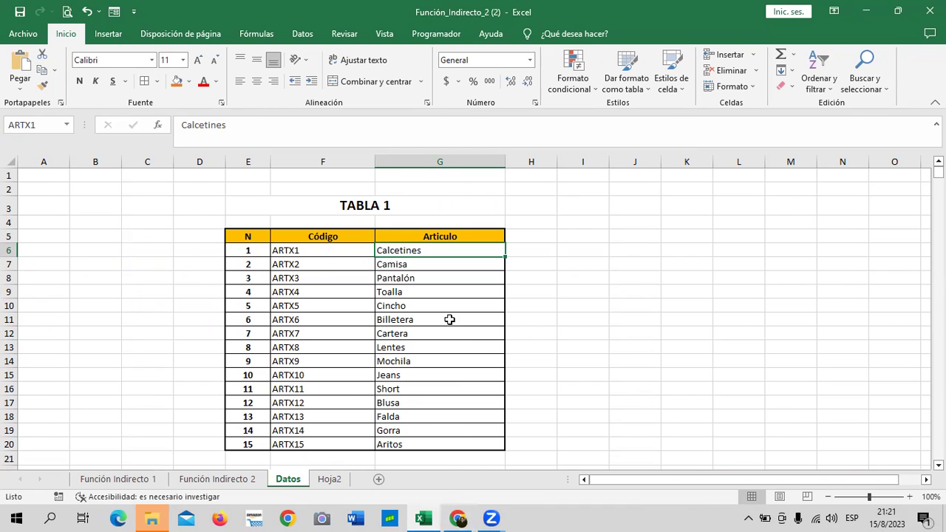
left_click(333, 482)
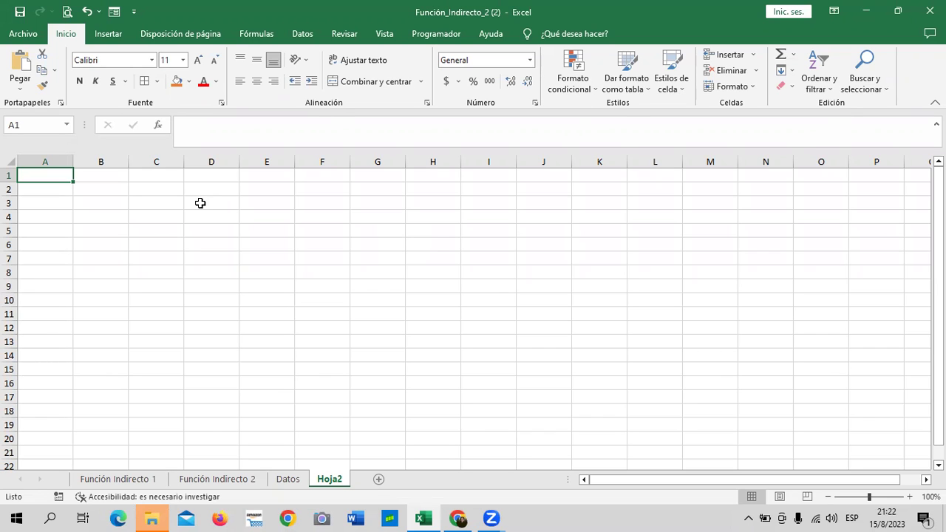
- Enter headers NOMBRE in B3 and ENERO in C3, filling the months through ABRIL in F3
left_click(104, 203)
key("Caps_Lock")
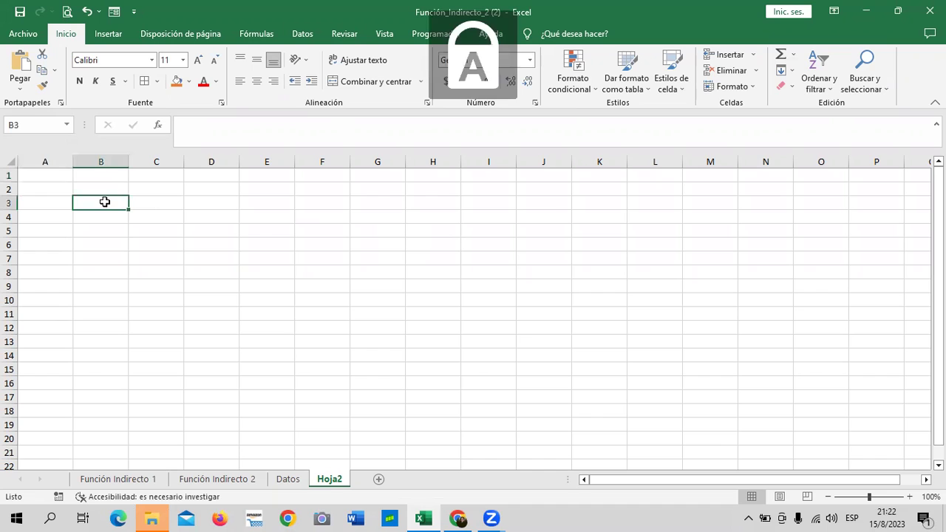
type("NOMBRE")
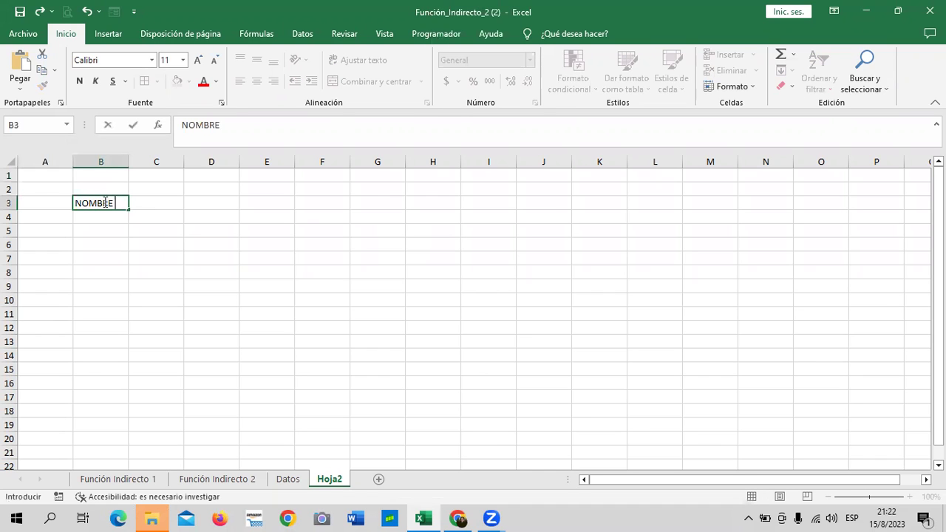
key("Tab")
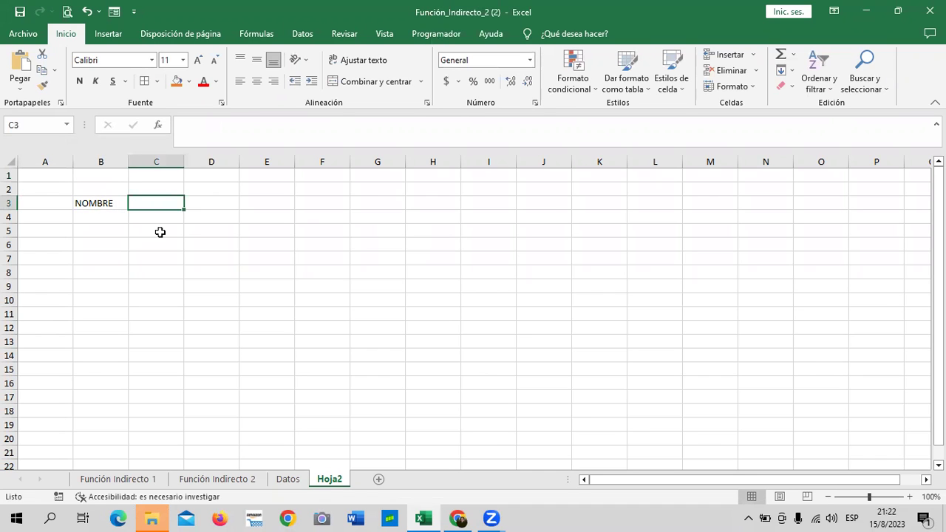
type("ENERO")
key("ctrl+Return")
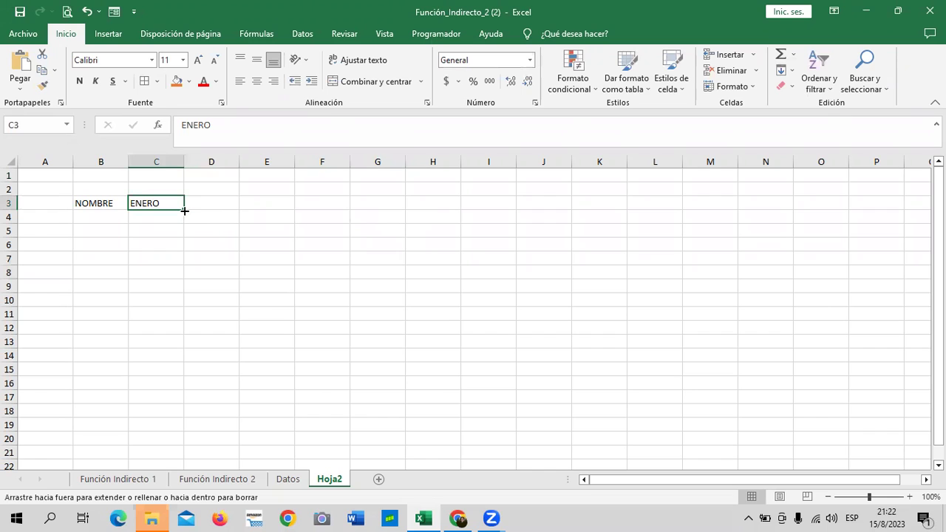
left_click_drag(184, 210, 326, 221)
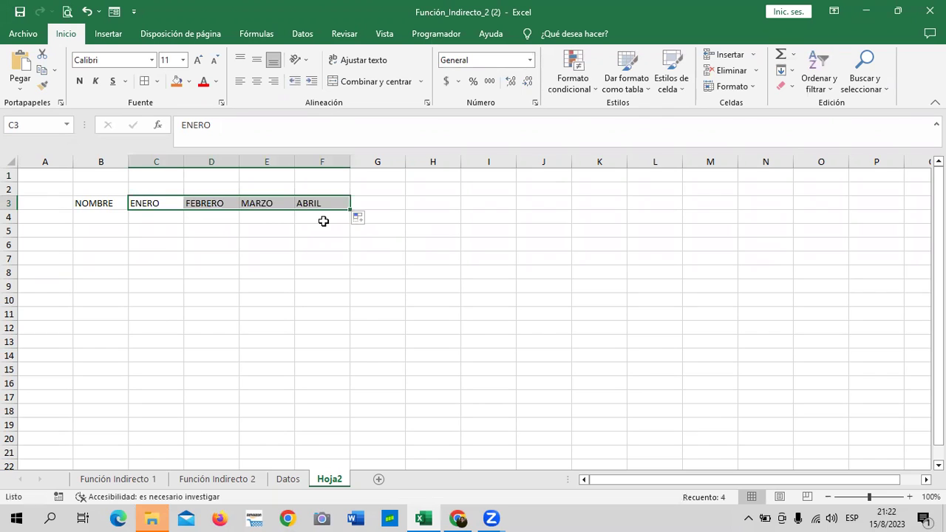
- Number rows 1–8 in A4:A11 as a fill series, then select the B3:F11 table range
left_click(45, 201)
key("Down")
type("1")
key("Return")
left_click(65, 218)
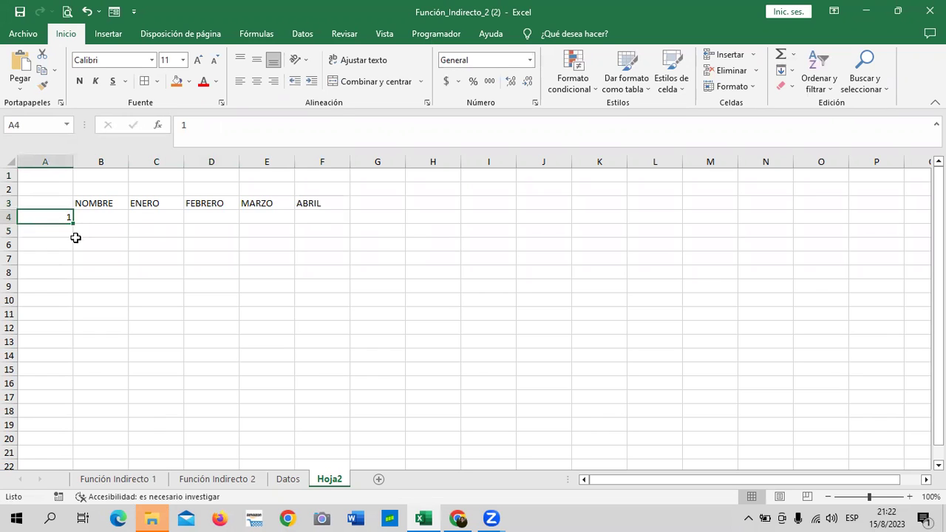
left_click_drag(73, 222, 76, 316)
left_click(82, 329)
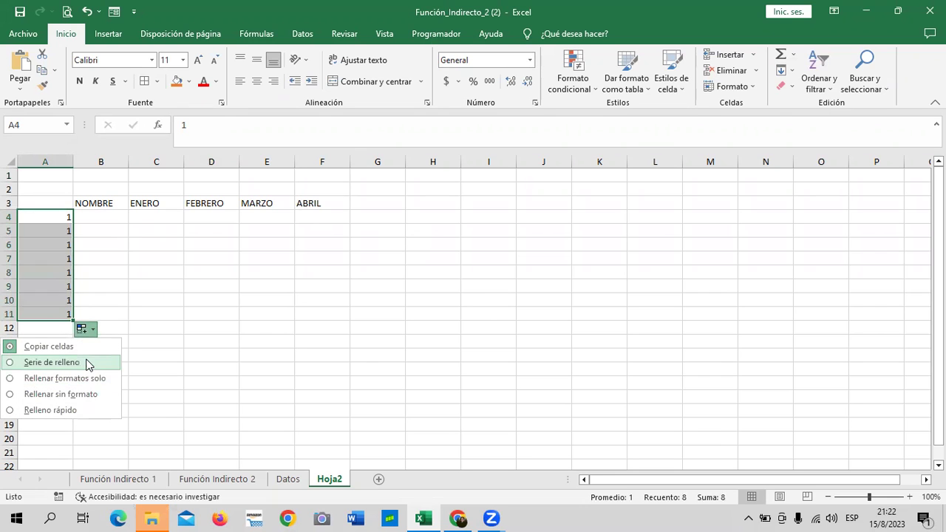
left_click(87, 363)
left_click(56, 327)
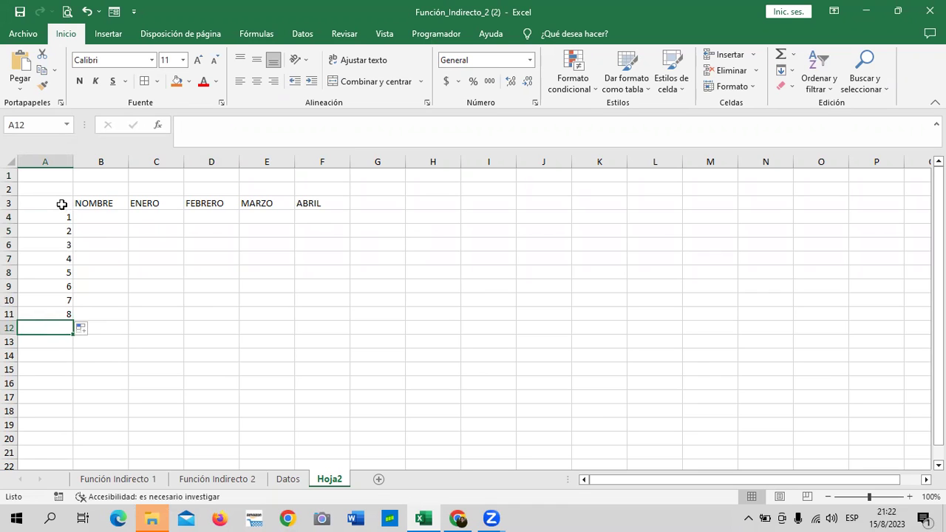
left_click_drag(81, 203, 329, 314)
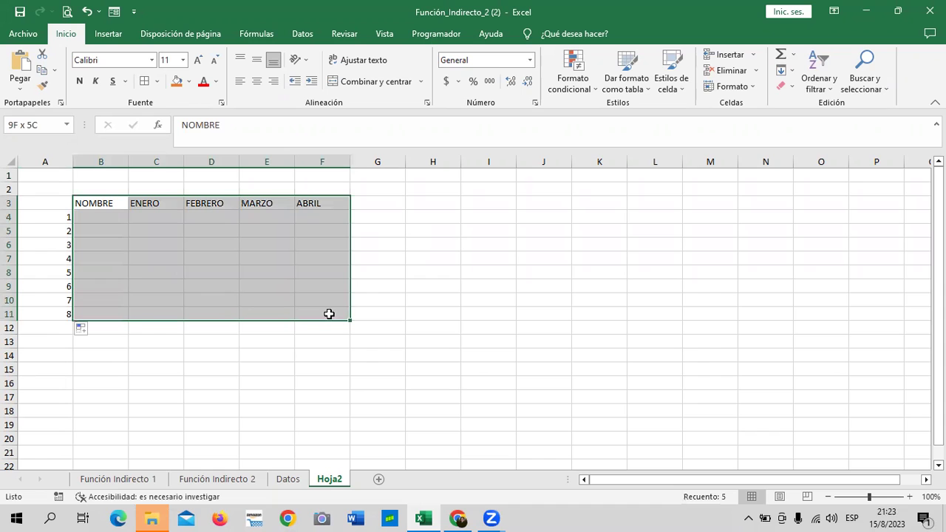
- Apply All Borders to every cell of the B3:F11 table
left_click(146, 82)
left_click(477, 312)
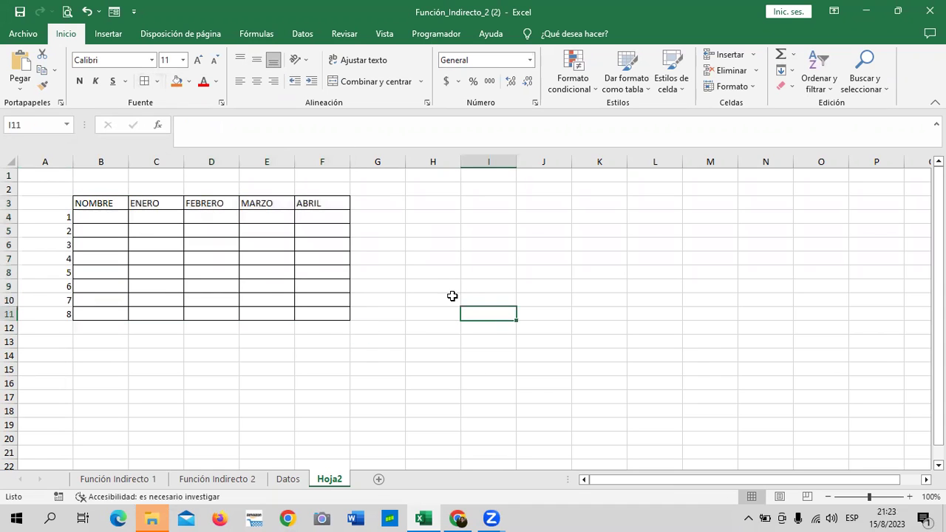
left_click(110, 215)
left_click(471, 316)
- Give the month cells C4:F11 Accounting number format
left_click_drag(159, 220, 323, 313)
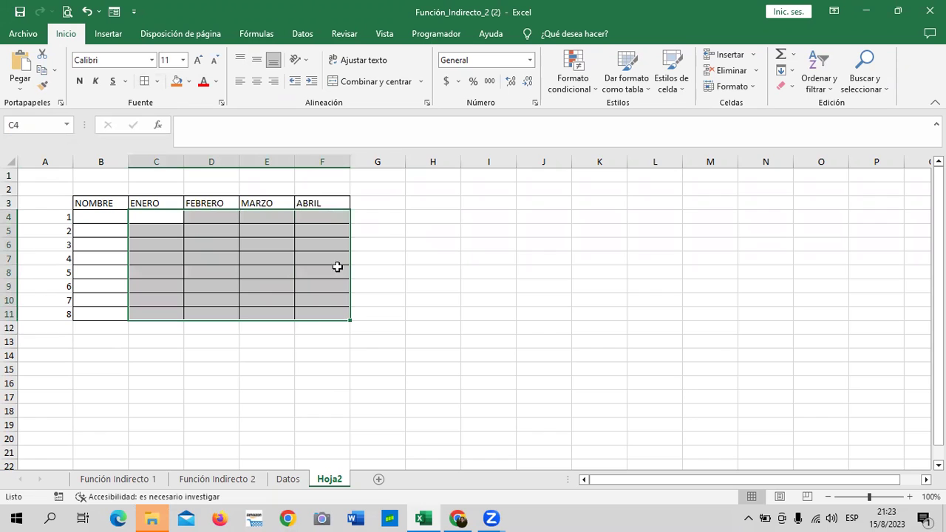
left_click(446, 81)
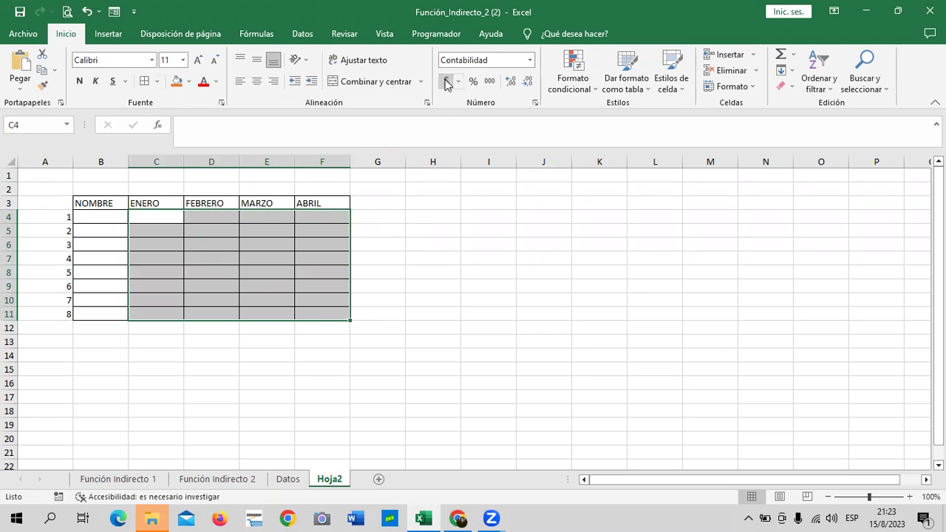
left_click(466, 240)
left_click(154, 217)
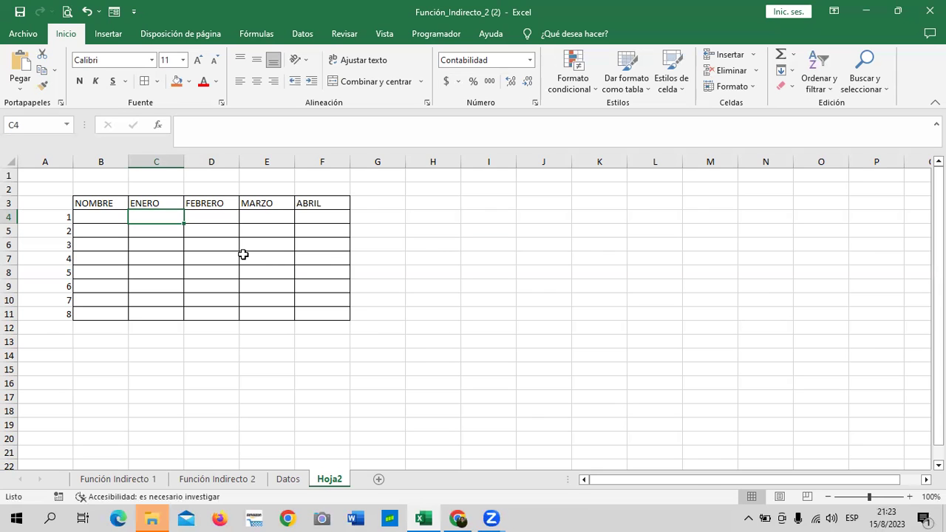
- Enter =ALEATORIO.ENTRE(500;1500) in C4, showing a random amount of $ 1,416.00
left_click(112, 216)
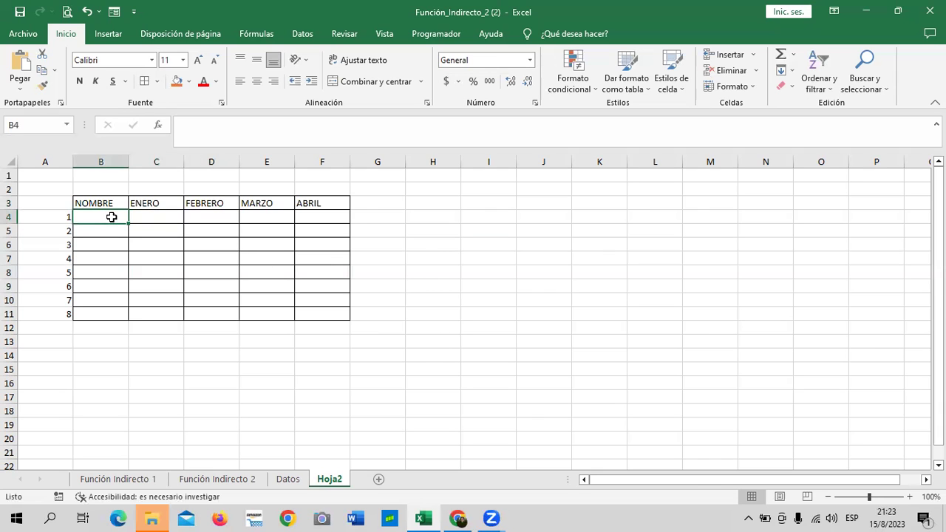
left_click(163, 219)
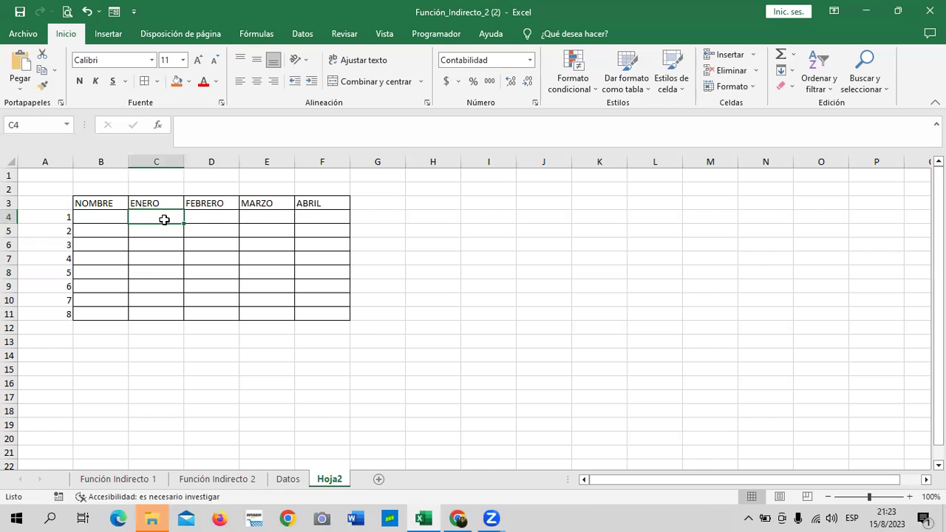
type("=ALE")
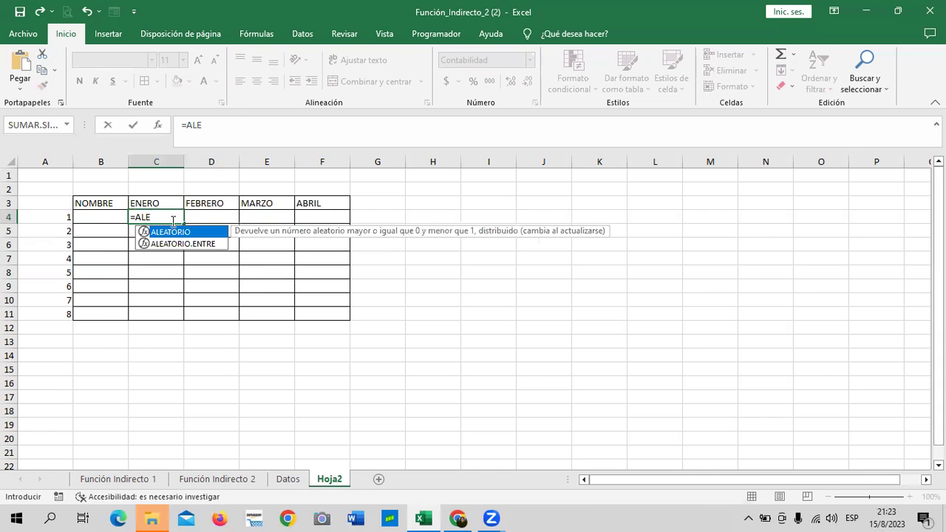
double_click(205, 244)
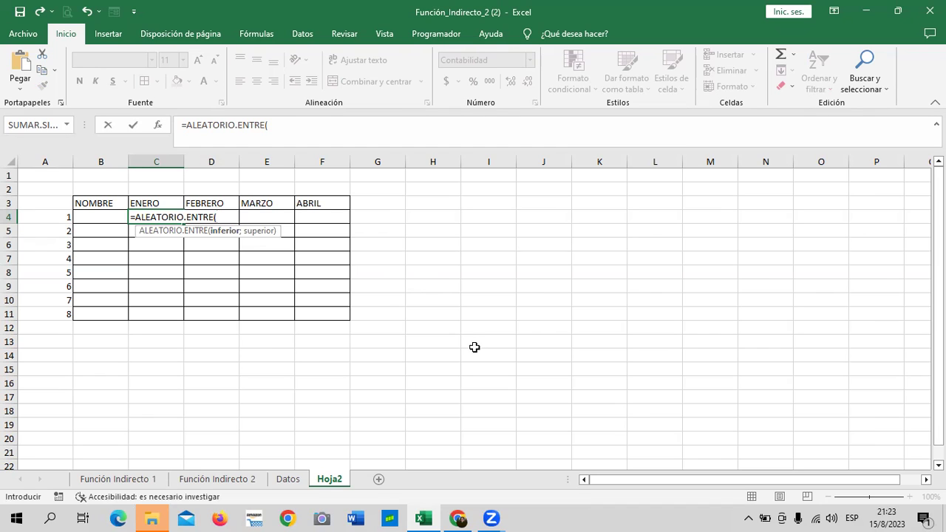
type("500")
type(";")
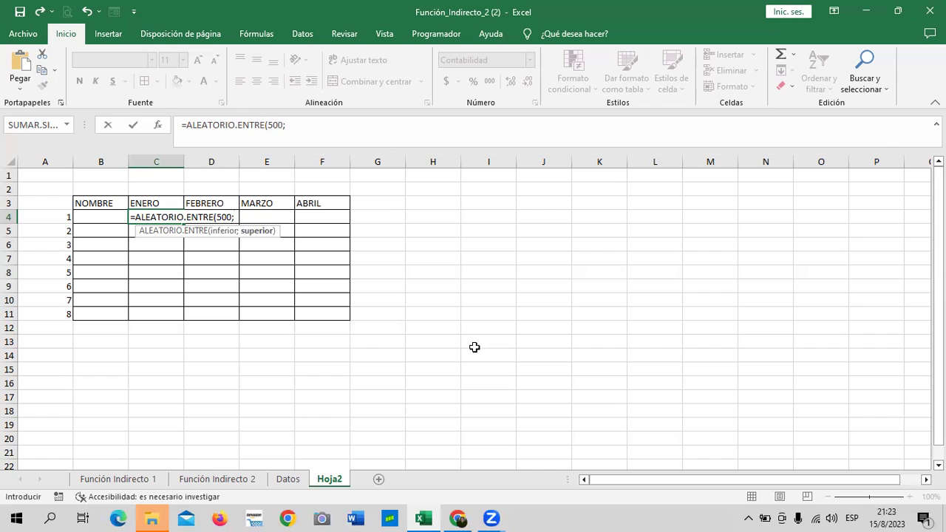
type("1500")
type(")")
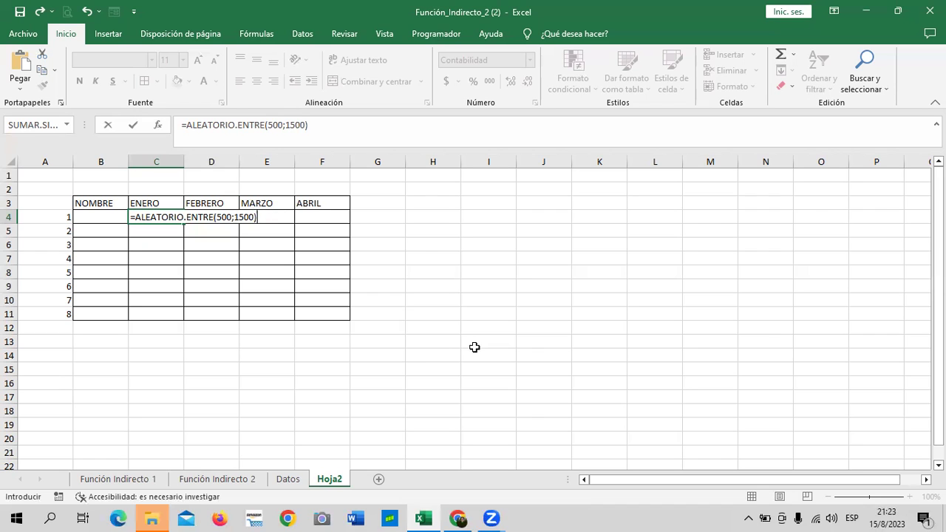
key("Return")
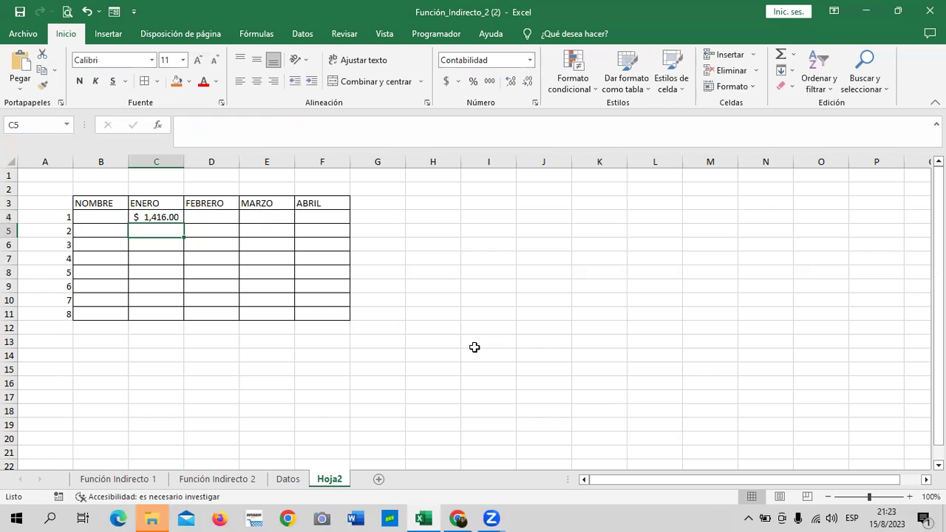
- Fill C4's random-amount formula across to F4 and down to row 11, covering C4:F11
left_click(142, 214)
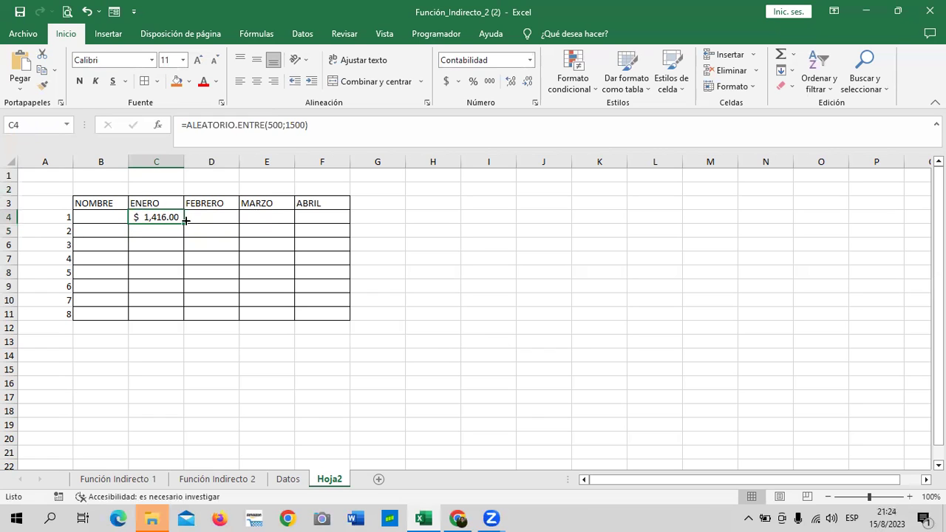
left_click_drag(184, 224, 342, 317)
left_click_drag(350, 223, 352, 318)
left_click(423, 229)
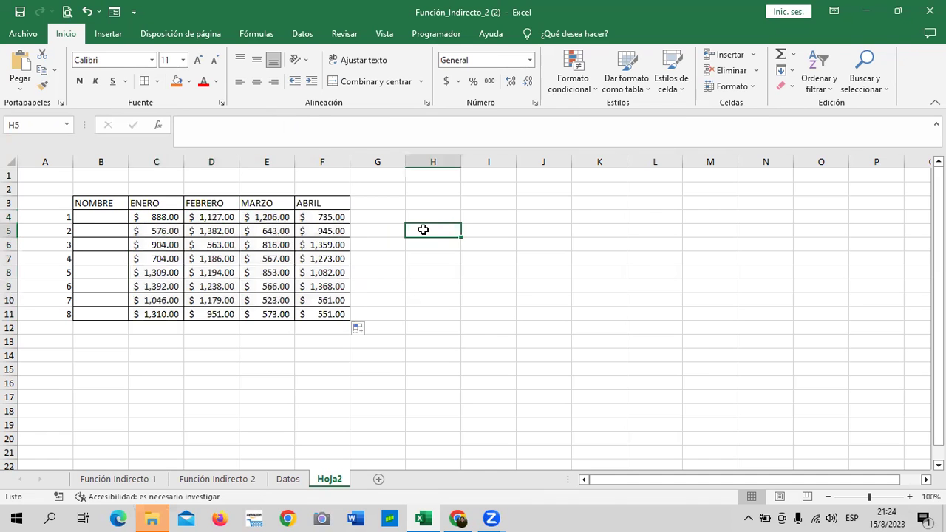
left_click(107, 246)
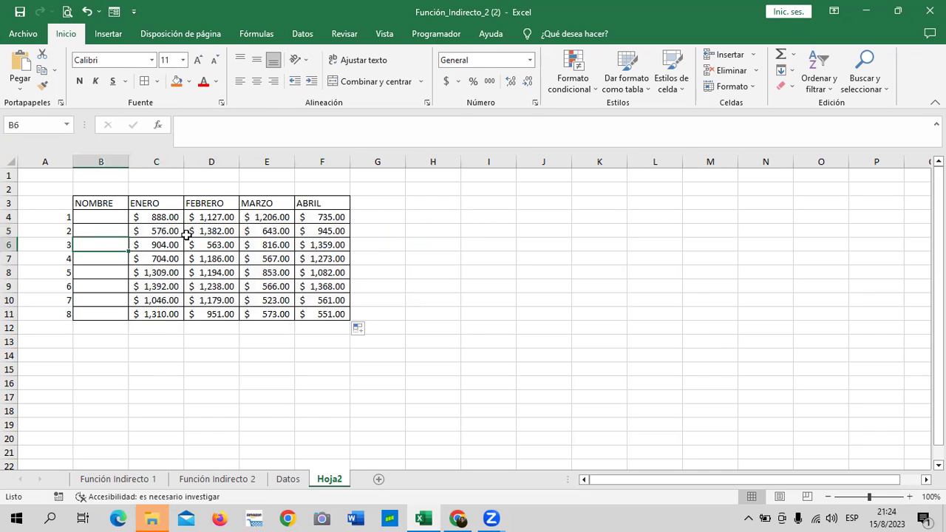
left_click(186, 235)
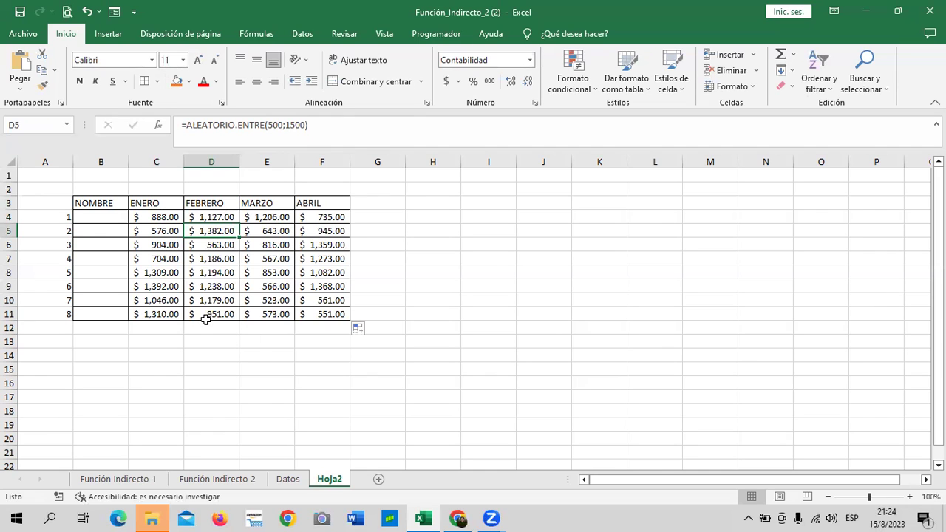
- Copy the amounts C4:F11 and paste them back at C4, then check E6's formula
left_click_drag(157, 218, 326, 315)
right_click(249, 228)
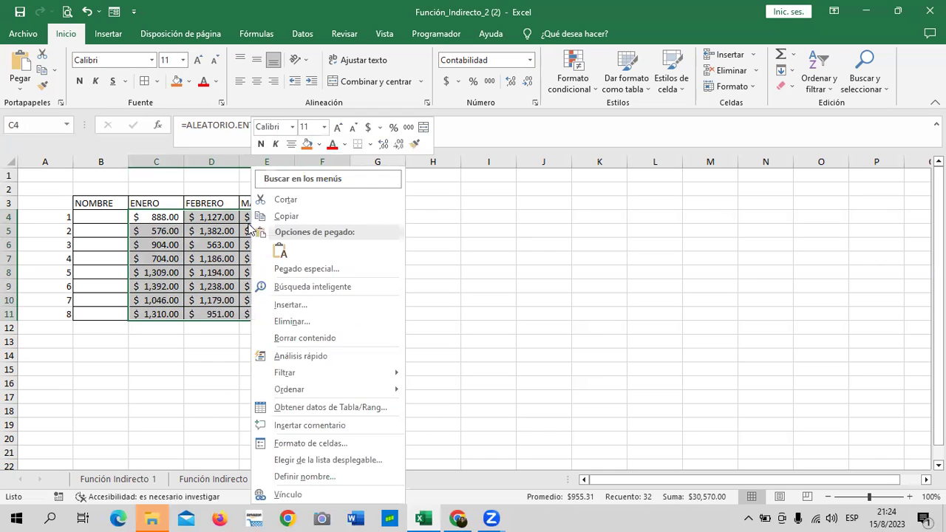
left_click(303, 216)
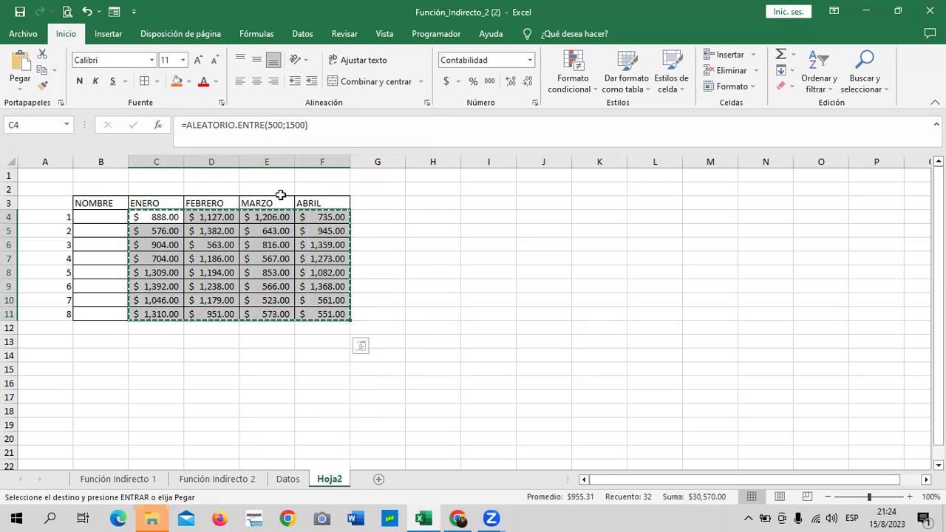
right_click(149, 216)
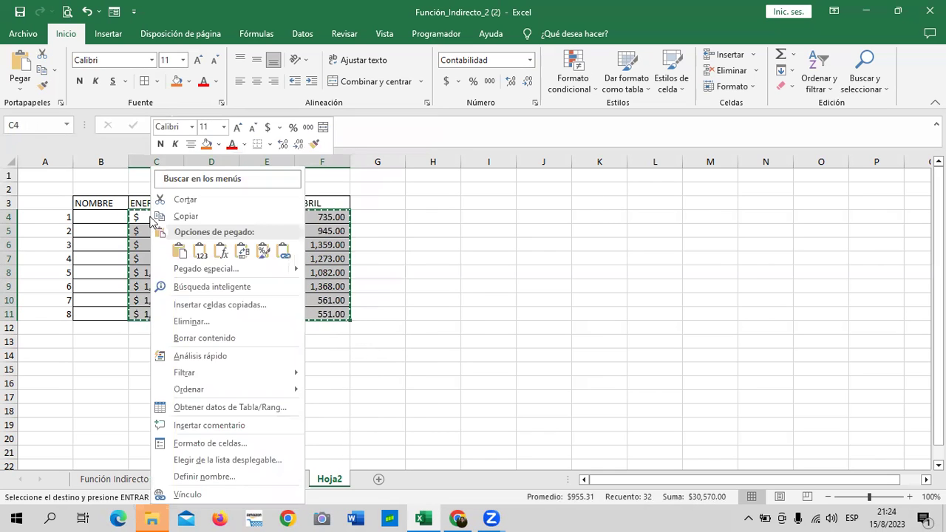
left_click(180, 252)
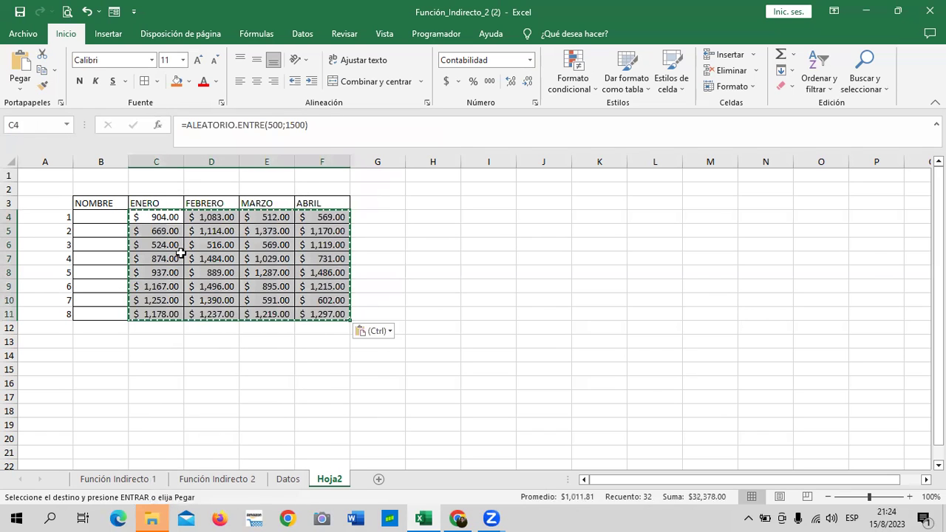
key("Return")
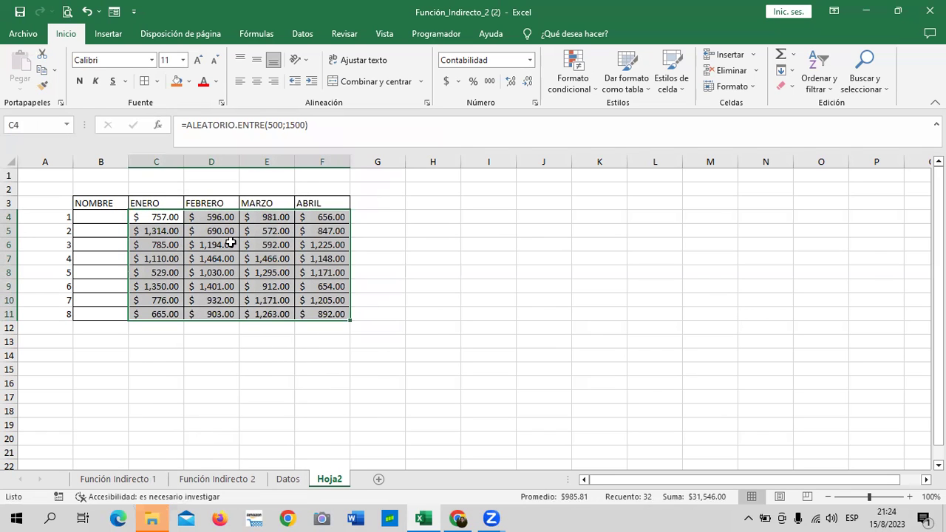
left_click(436, 247)
left_click(252, 248)
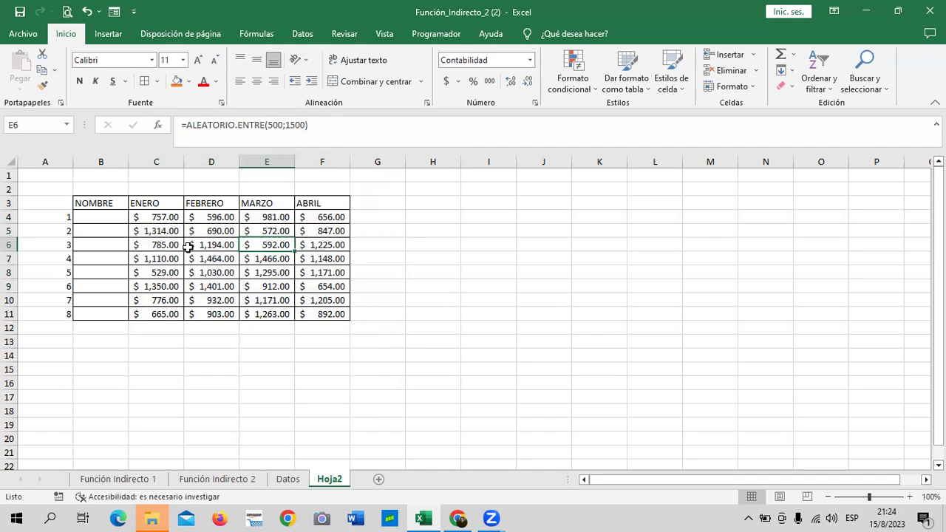
- Repeat the copy of C4:F11 and paste at C4, then check whether C4 still holds a formula
left_click_drag(144, 217, 327, 315)
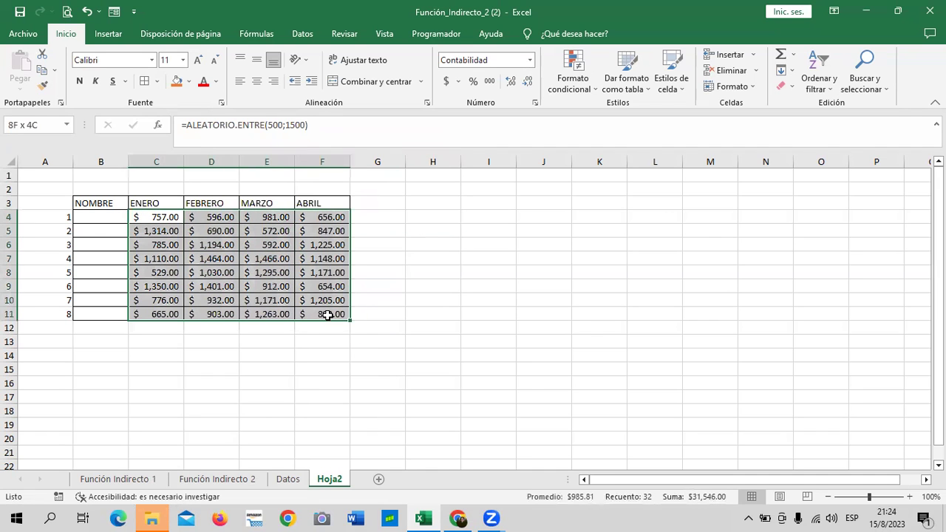
right_click(247, 235)
left_click(303, 215)
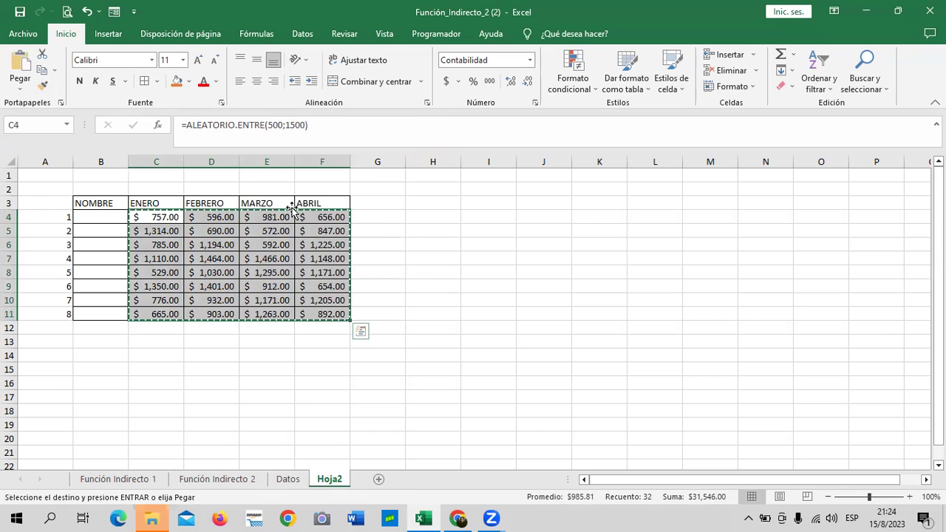
left_click(142, 217)
right_click(141, 216)
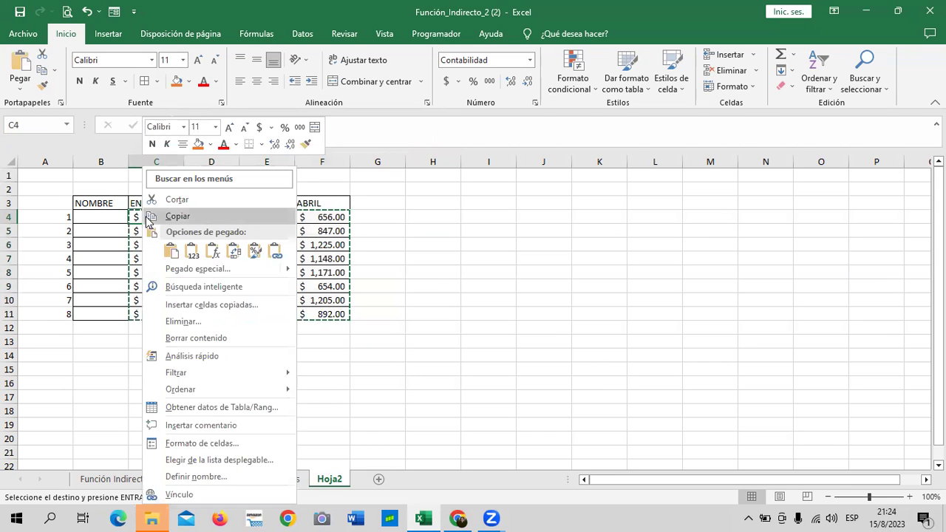
left_click(172, 253)
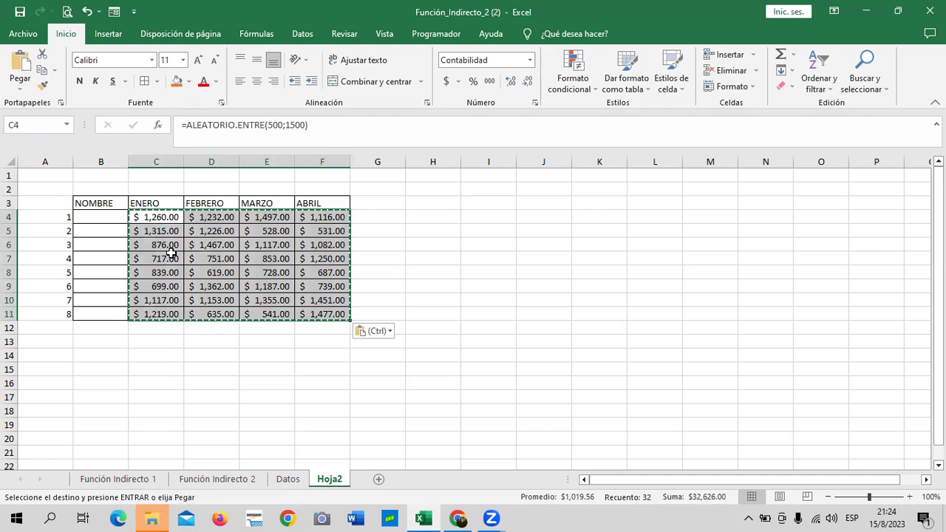
key("Return")
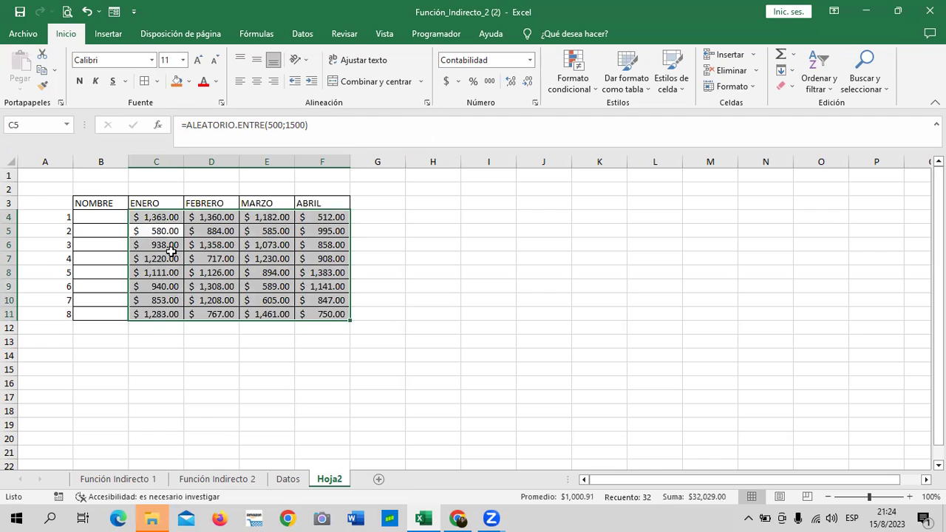
left_click(59, 216)
left_click(136, 221)
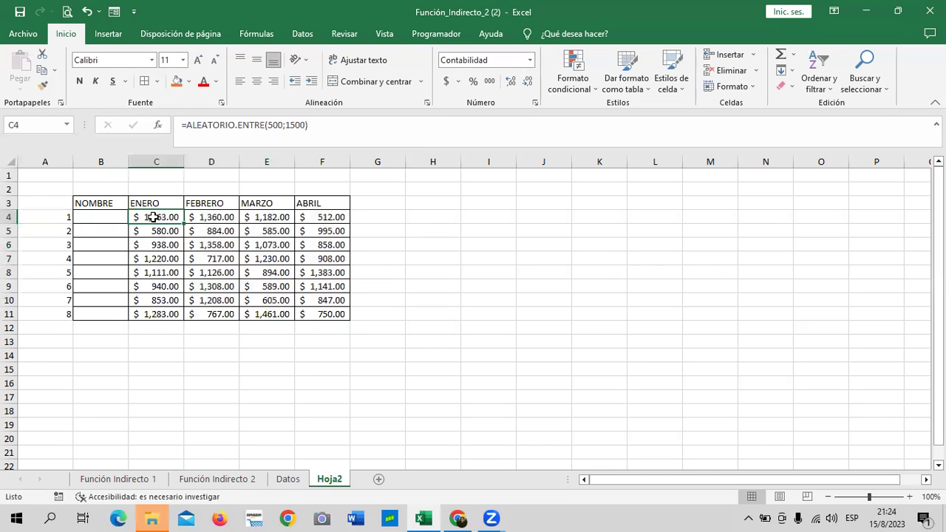
left_click(445, 270)
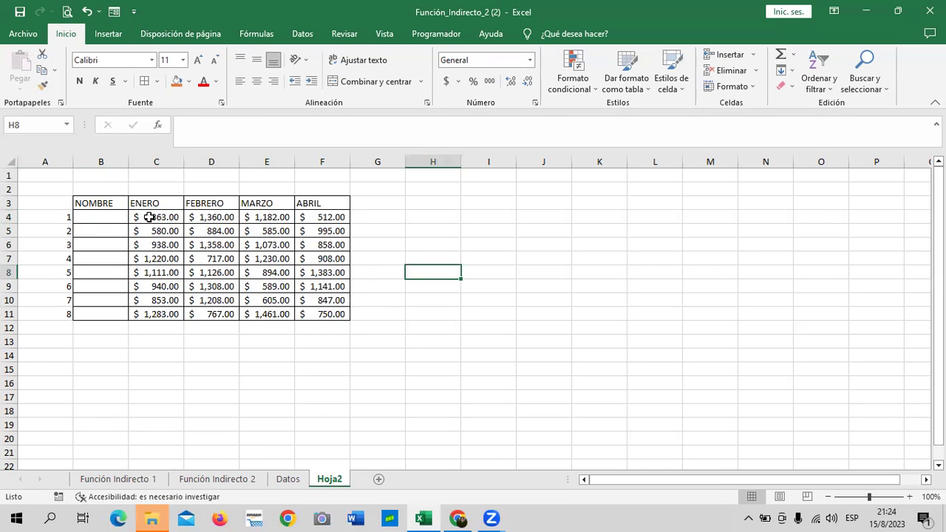
- Cut C4:F11 and paste it back at C4, then check the formula in E9
left_click_drag(144, 216, 316, 309)
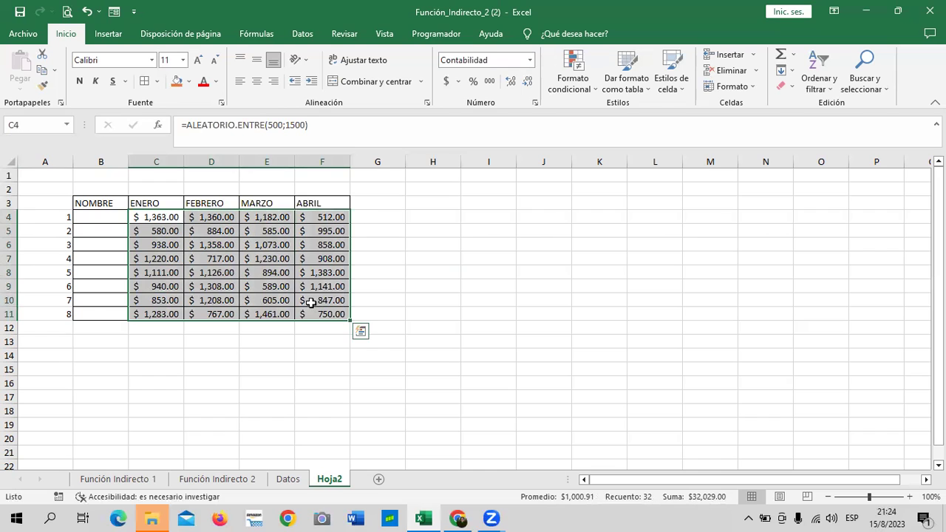
right_click(247, 240)
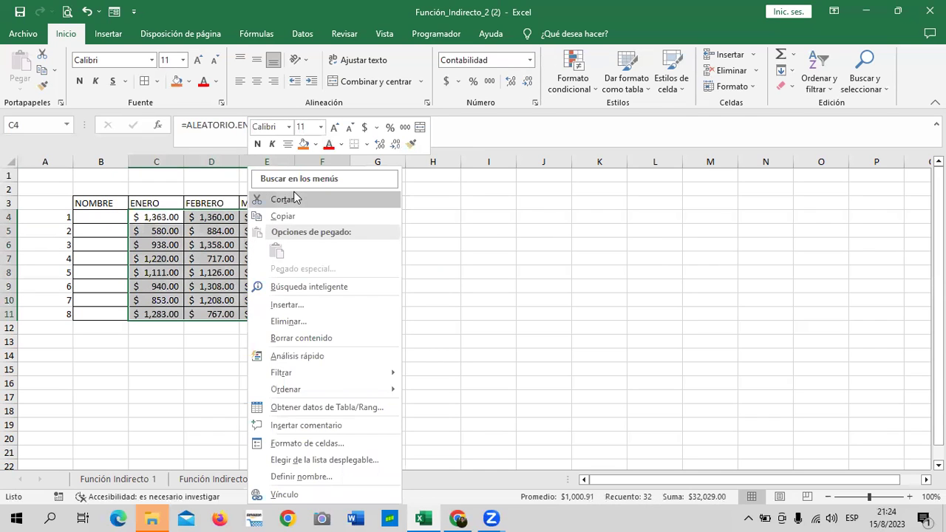
left_click(317, 200)
right_click(153, 220)
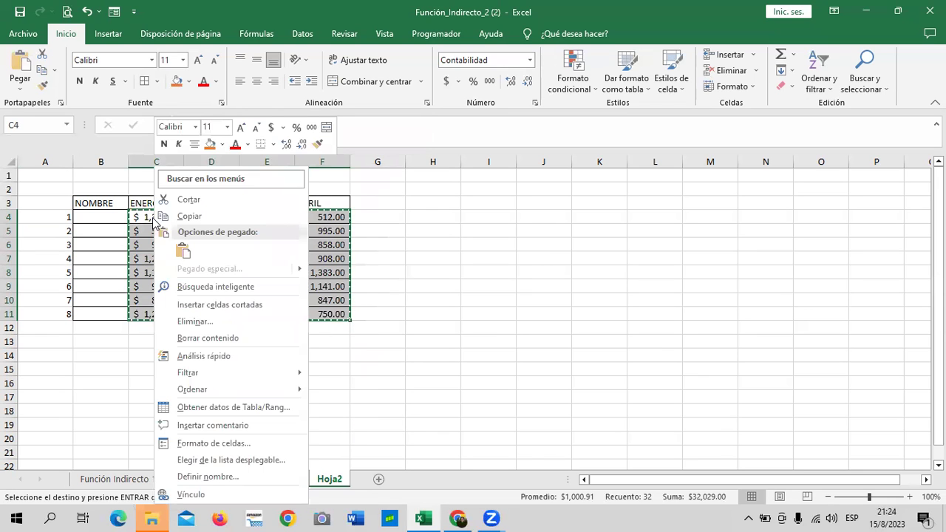
left_click(183, 252)
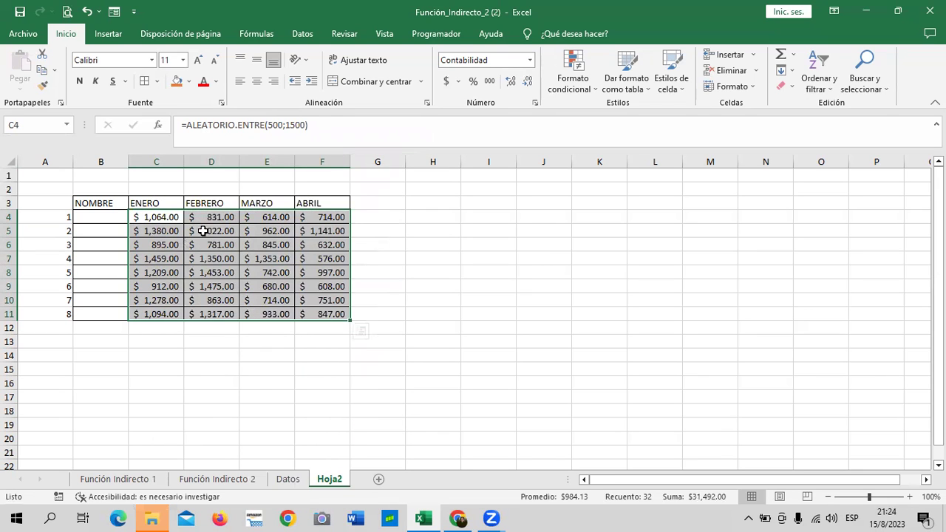
left_click(202, 232)
left_click(170, 274)
left_click(257, 283)
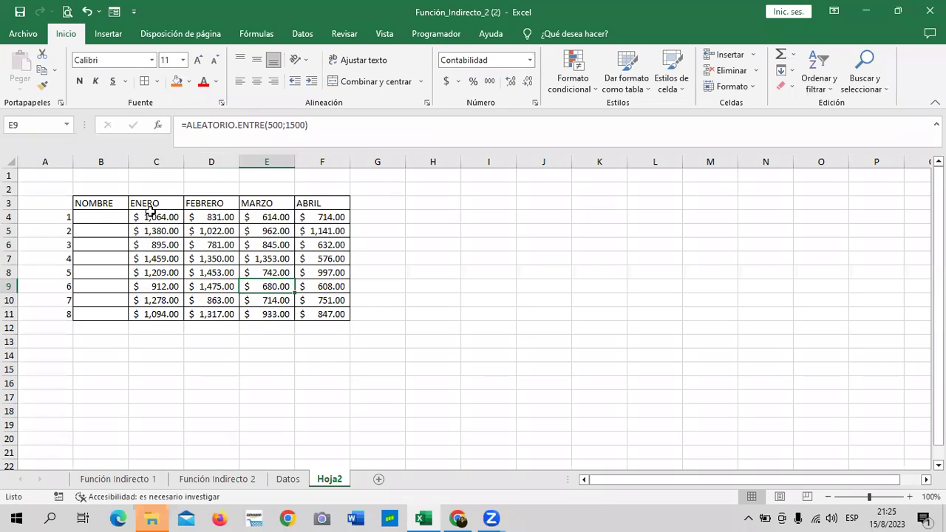
- Move the amounts out to I3:L10, then copy that block back into the table at C4
left_click_drag(150, 212, 323, 317)
right_click(274, 234)
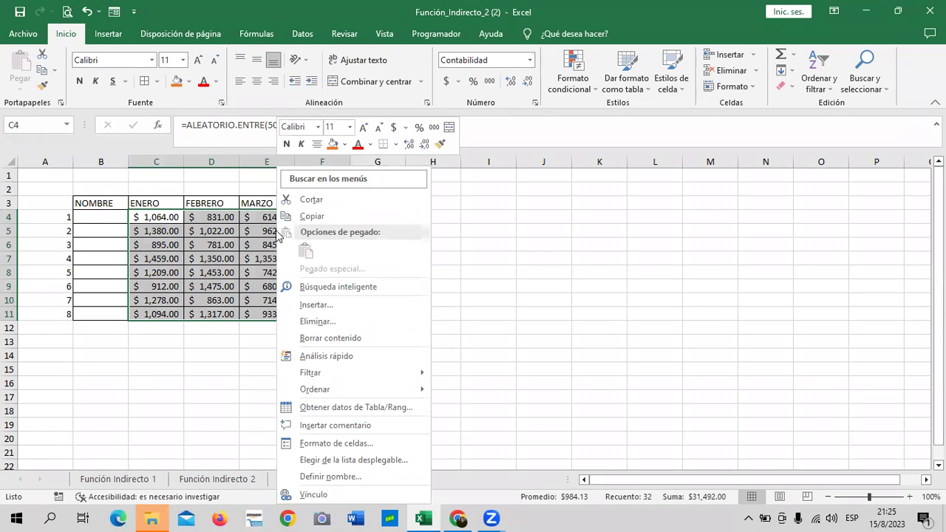
left_click(311, 200)
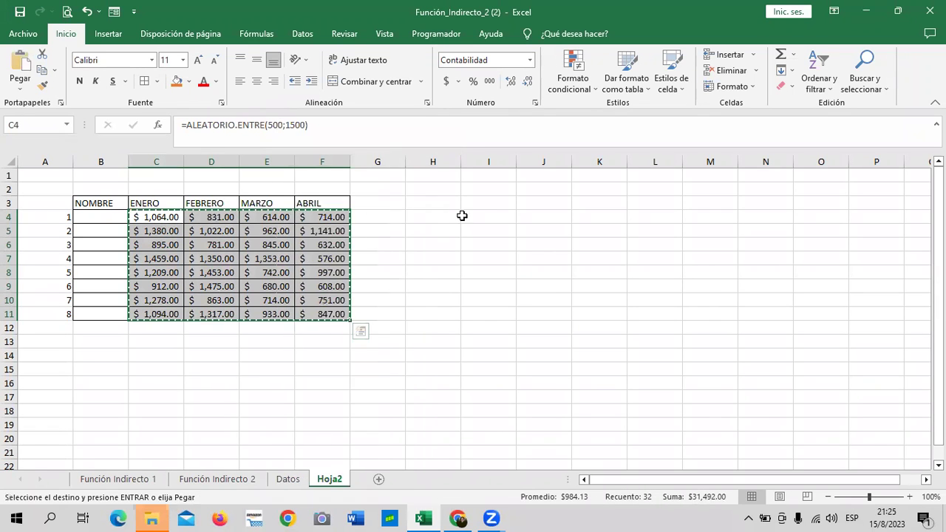
right_click(479, 205)
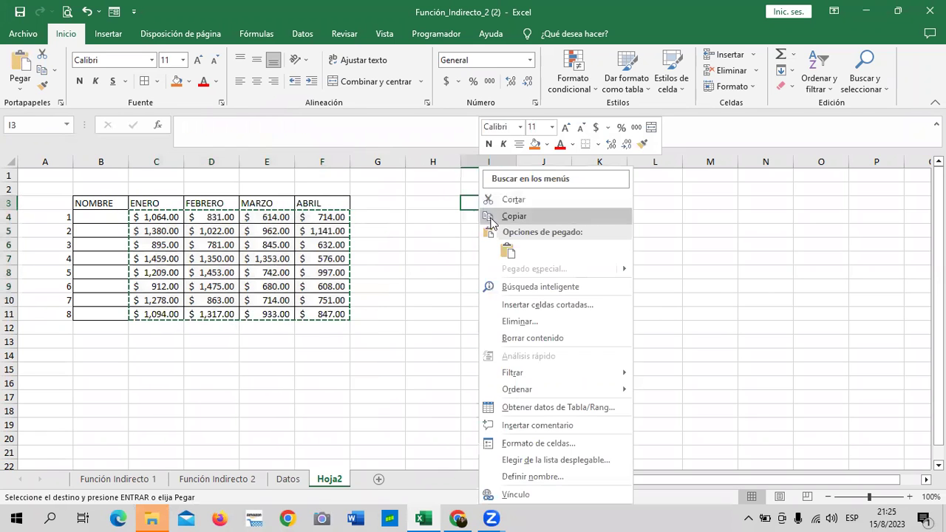
left_click(507, 252)
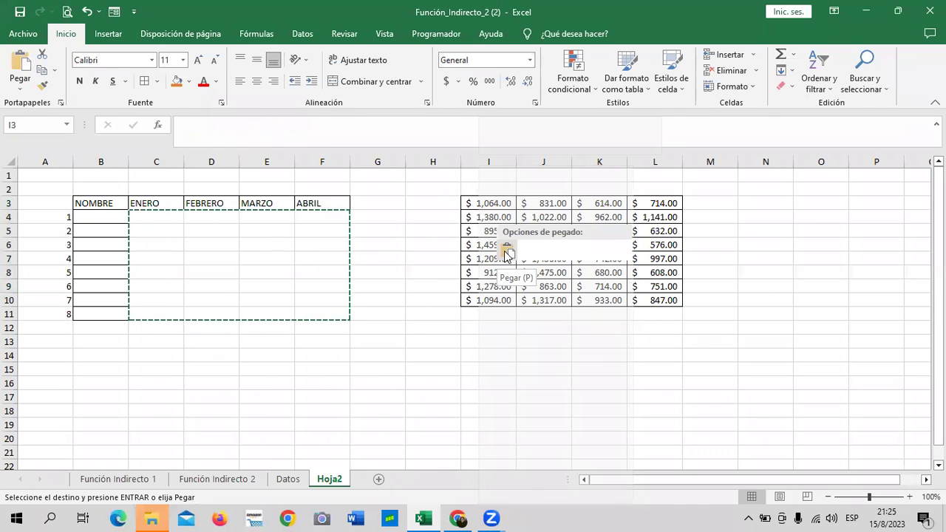
left_click(526, 207)
mouse_move(494, 203)
left_mouse_down()
mouse_move(615, 291)
mouse_move(654, 299)
left_mouse_up()
right_click(566, 241)
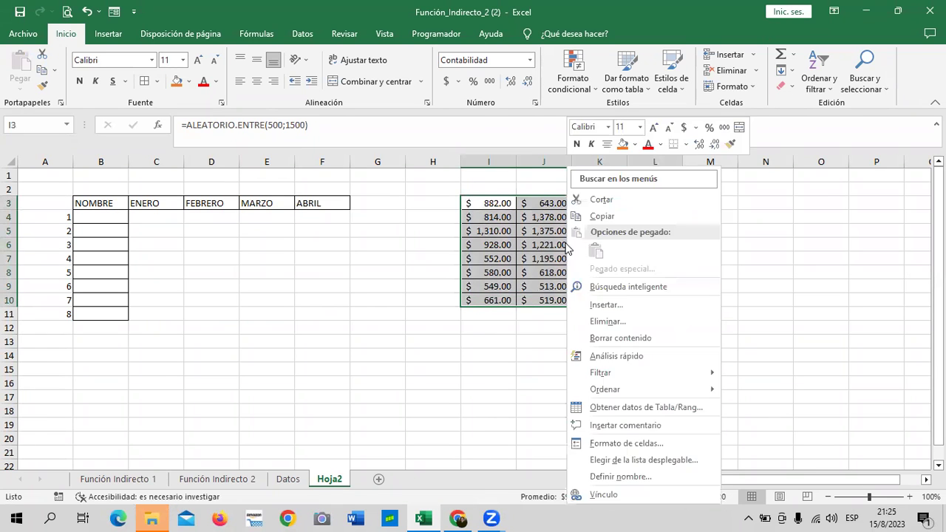
left_click(603, 215)
left_click(157, 216)
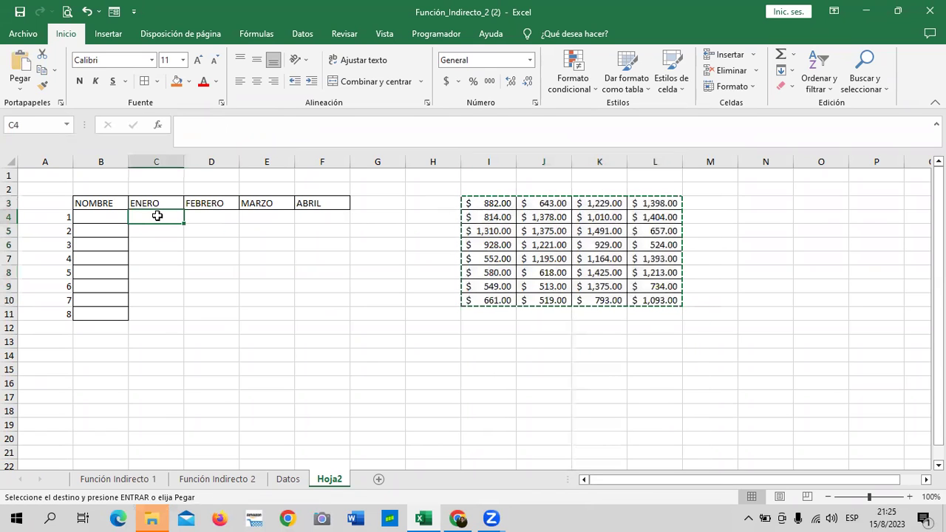
key("ctrl+v")
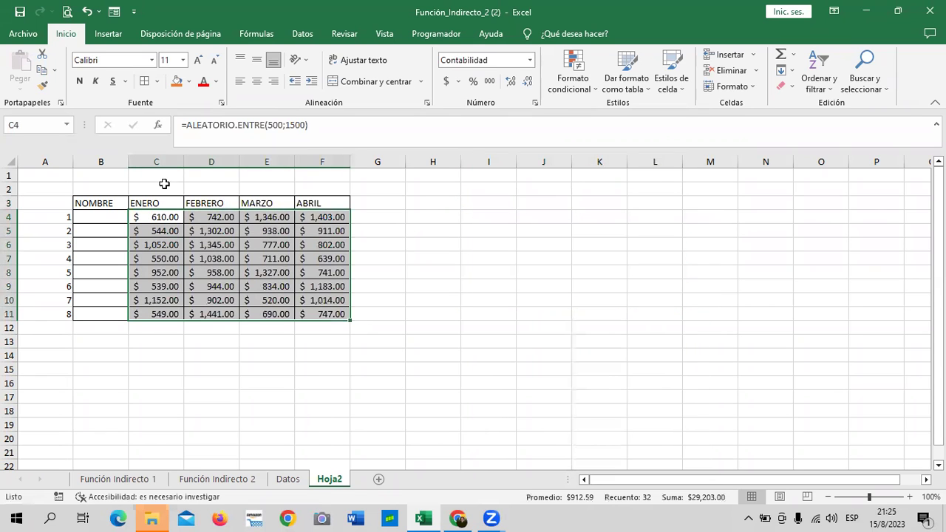
left_click(610, 246)
- Copy C4:F11 and paste it onto C4 as plain values, fixing the random amounts
left_click_drag(146, 216, 309, 311)
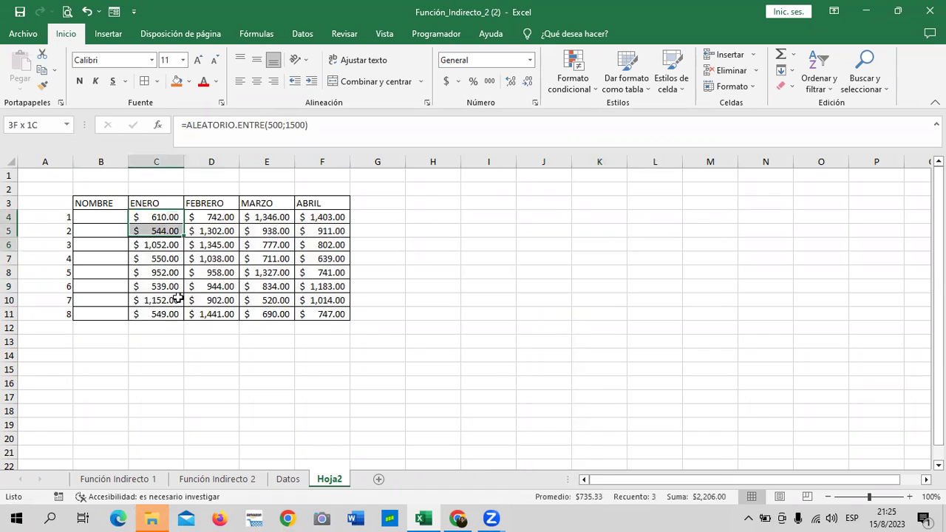
right_click(221, 247)
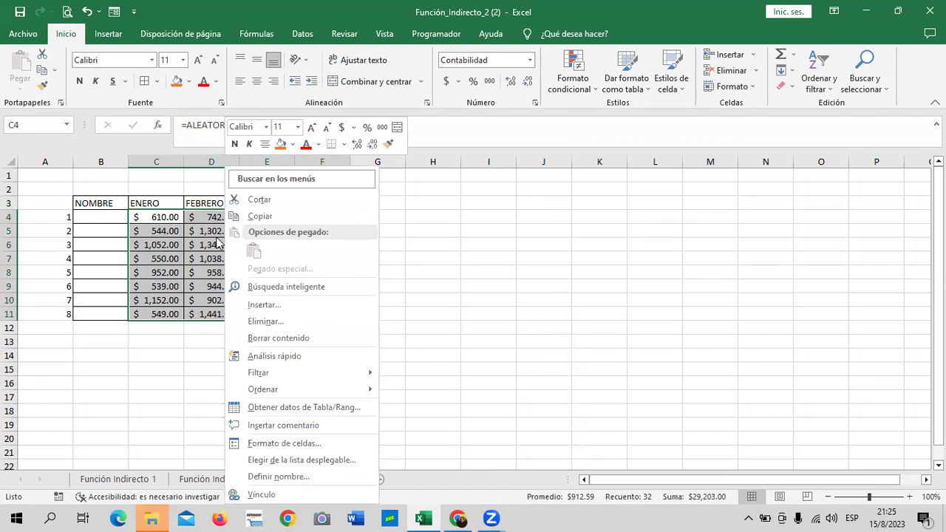
left_click(235, 214)
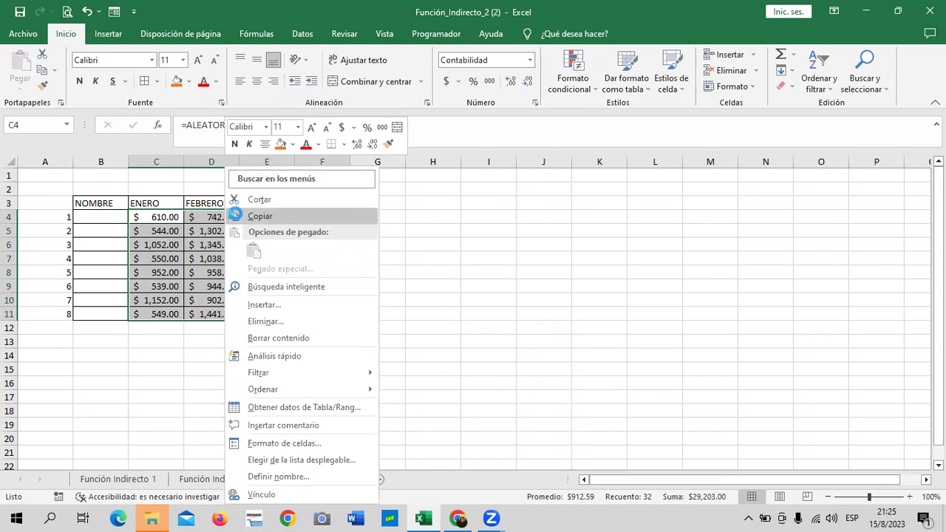
left_click(142, 216)
right_click(142, 216)
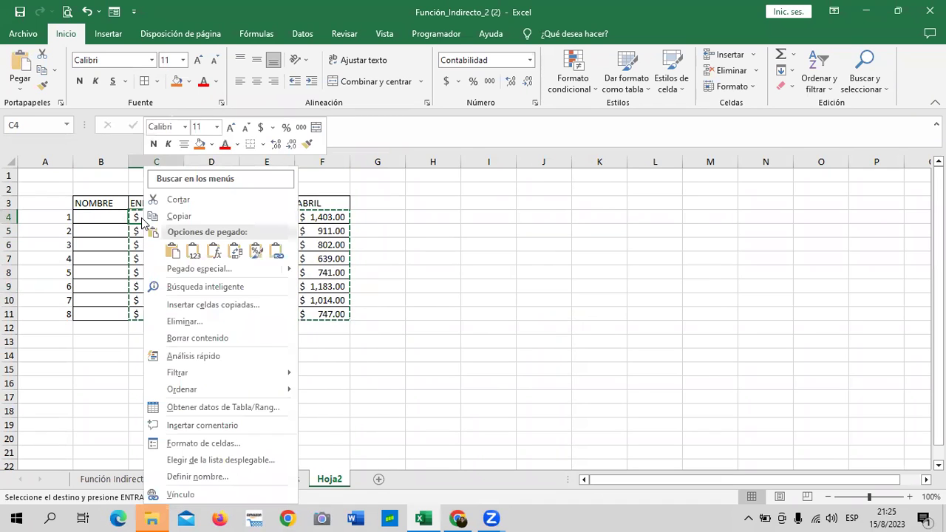
left_click(180, 258)
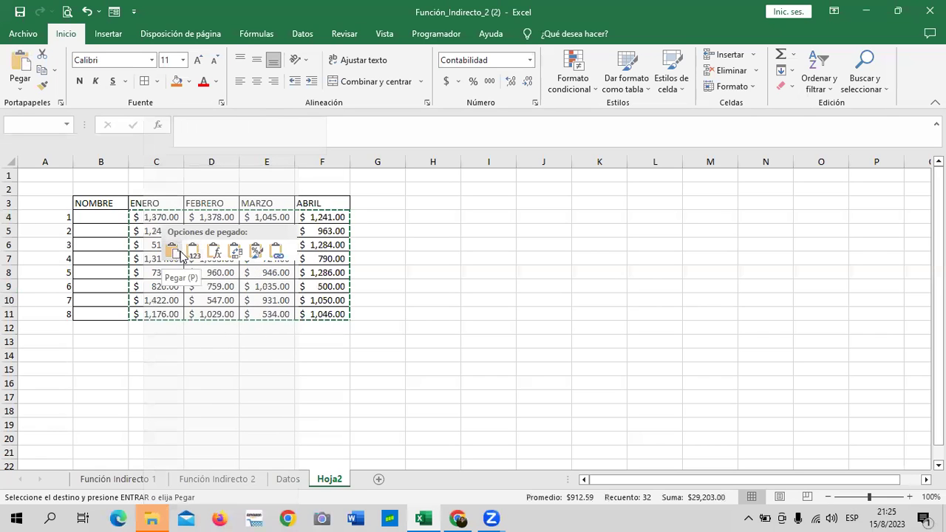
left_click(181, 255)
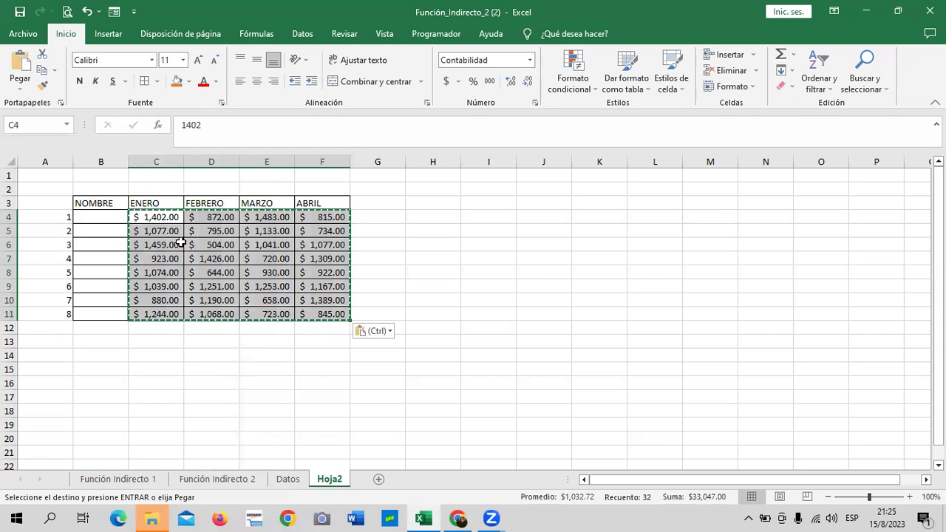
key("Escape")
left_click(463, 336)
left_click(177, 216)
- Verify the pasted cells now hold fixed values, such as F5 734, C10 880 and F4 815
left_click_drag(322, 314, 322, 300)
left_click(300, 231)
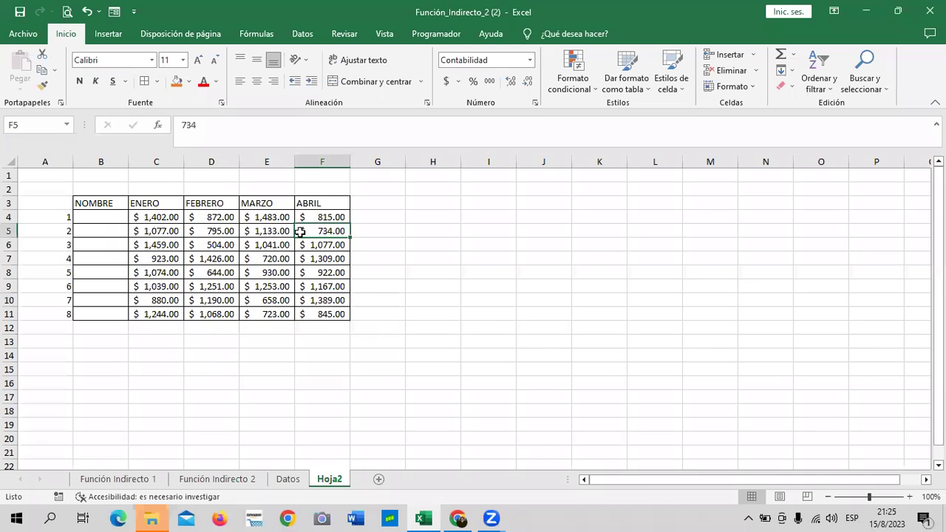
left_click(156, 217)
left_click(158, 300)
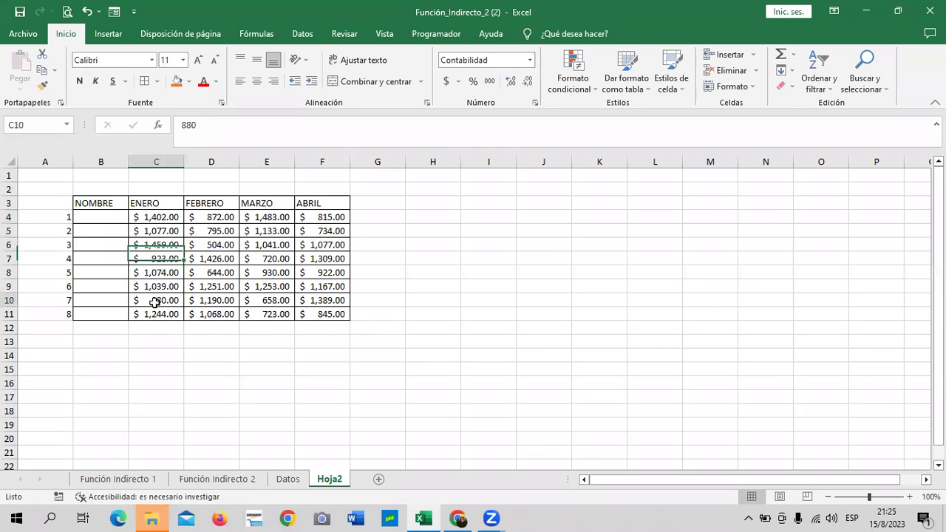
left_click(214, 314)
left_click(289, 314)
left_click(311, 315)
left_click(321, 245)
left_click(311, 214)
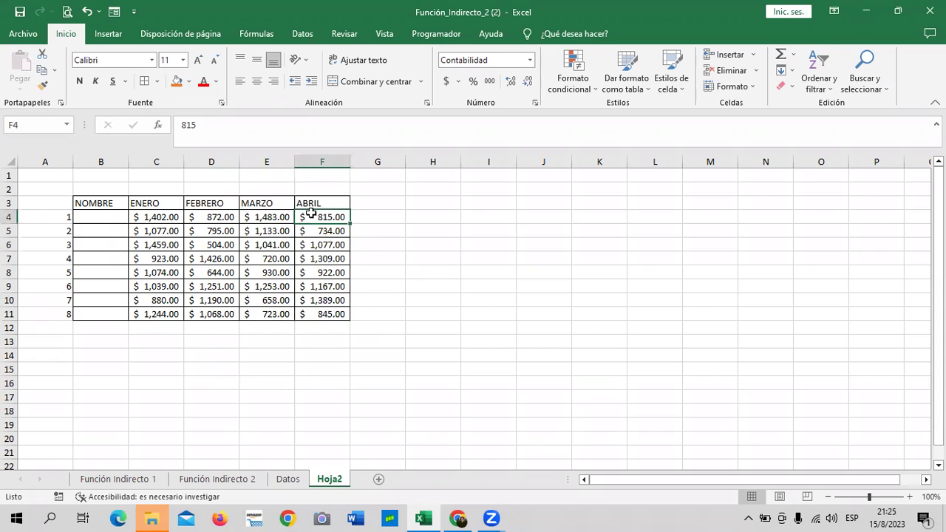
left_click(159, 217)
left_click(163, 288)
- Enter the first four first names in the NOMBRE column, B4 through B7
left_click(105, 216)
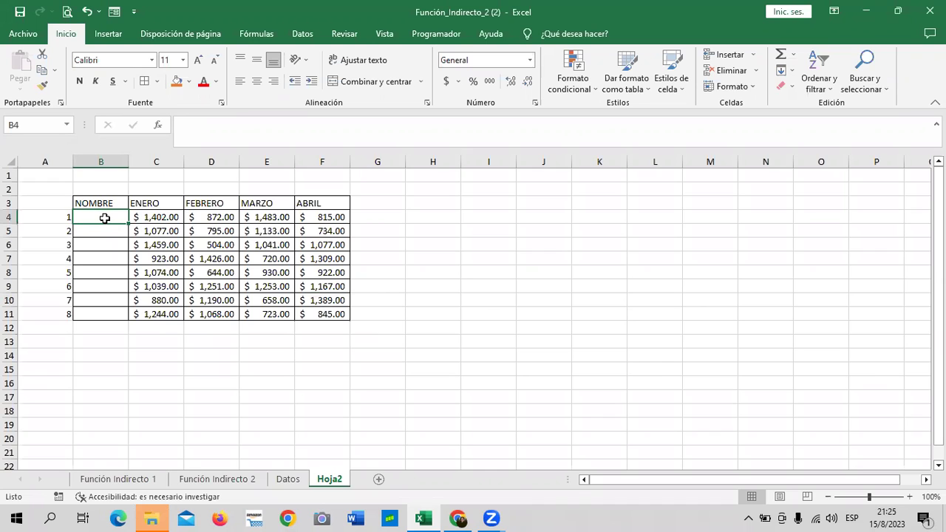
type("JUAN")
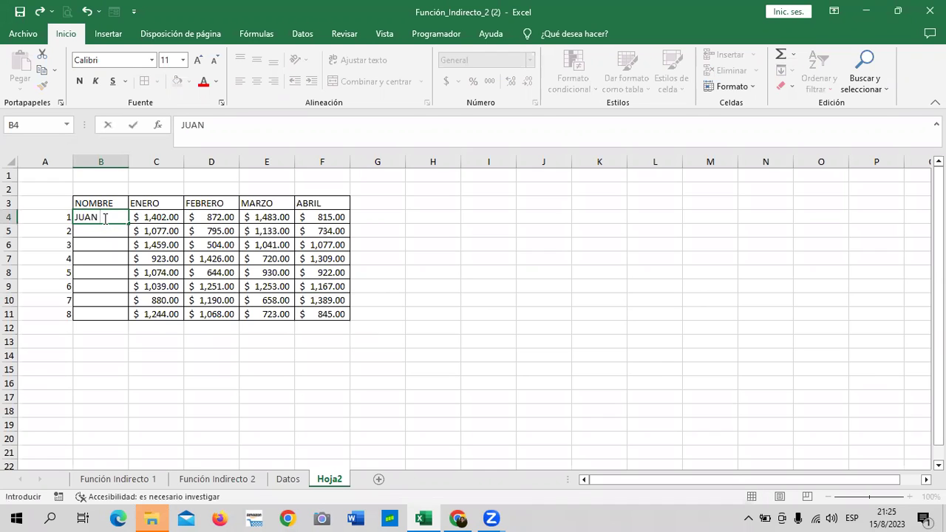
key("Return")
type("PEDRO")
key("Return")
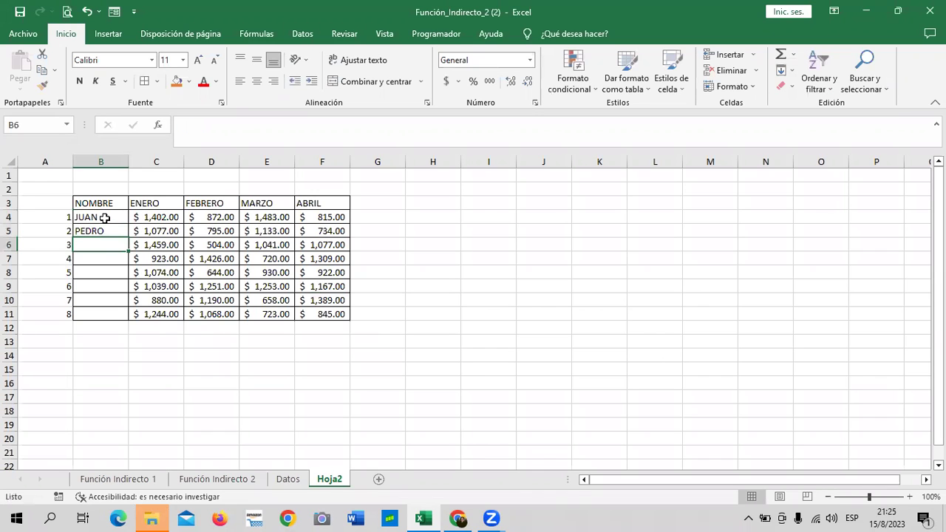
type("LAURA")
key("Return")
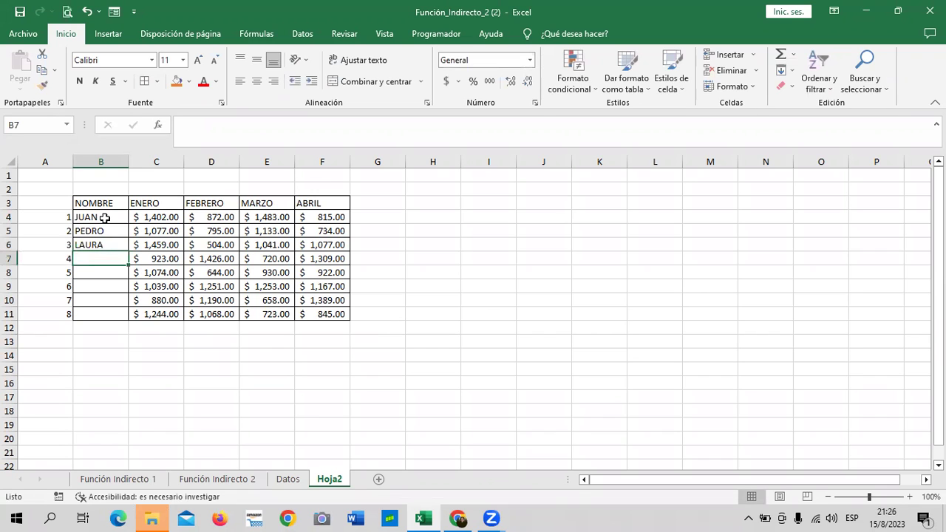
type("MARIA")
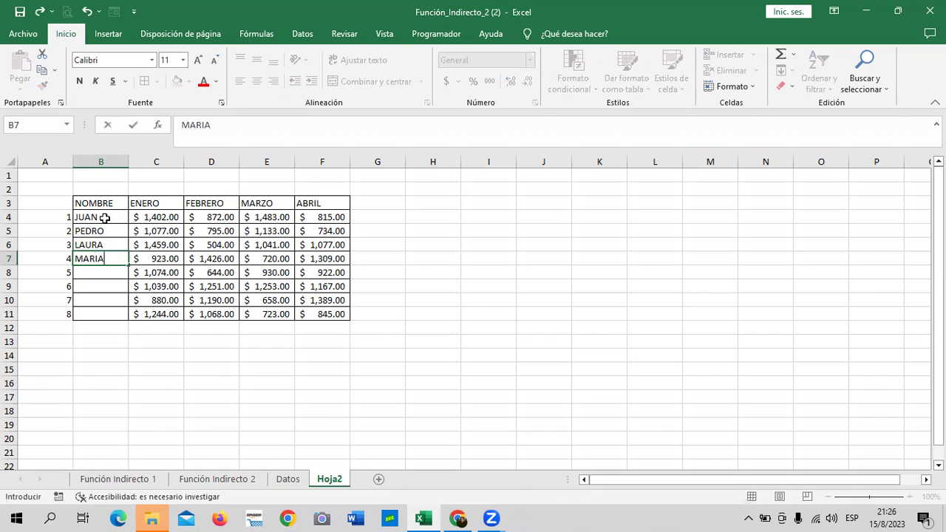
key("Return")
- Enter the remaining four first names in B8 through B11
type("ERNESTO")
key("Return")
type("SUSANA")
key("Return")
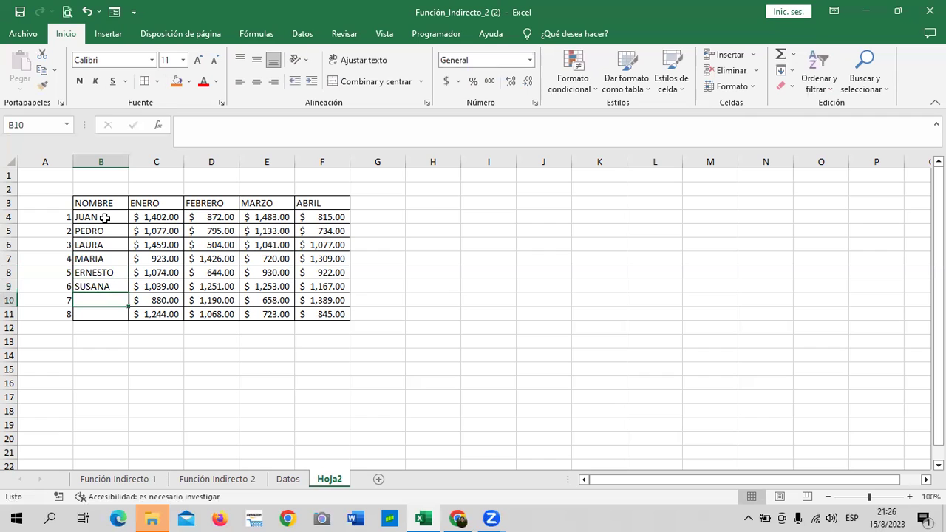
type("IR")
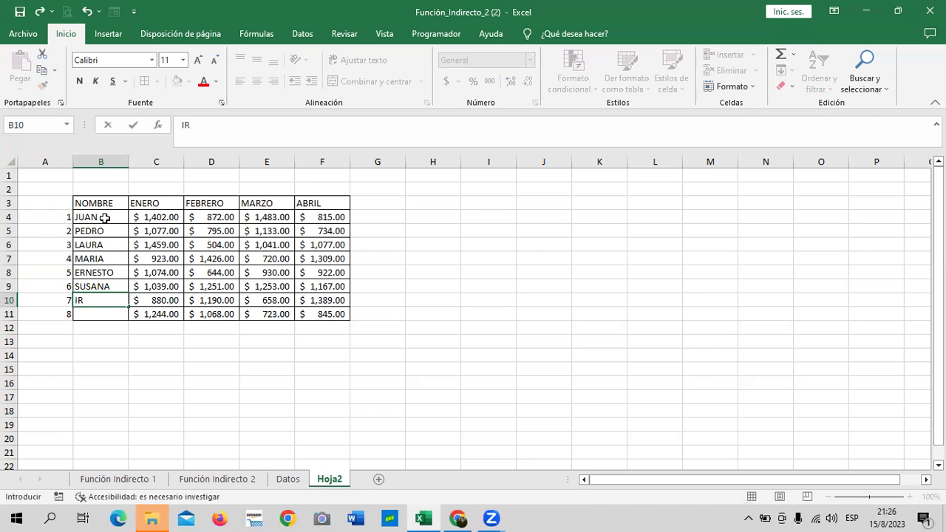
type("IS")
key("Return")
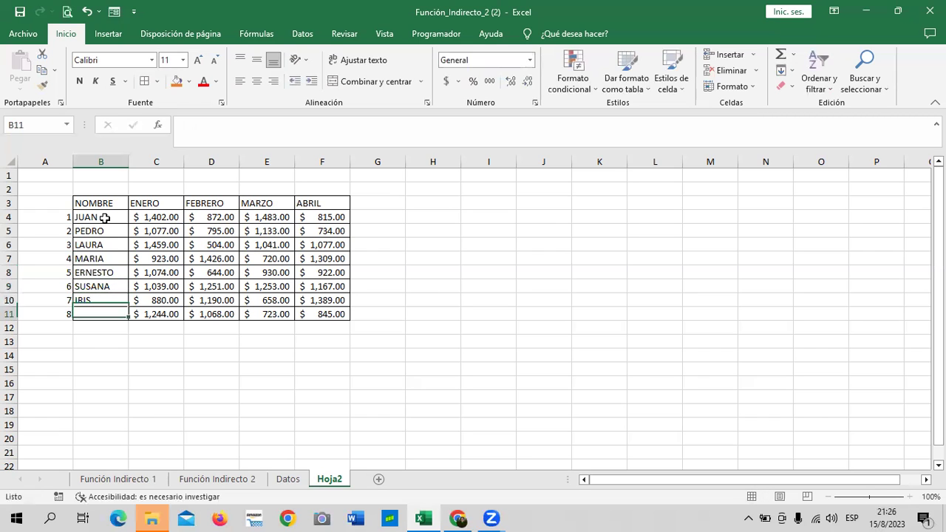
type("CLAUDIA")
key("Return")
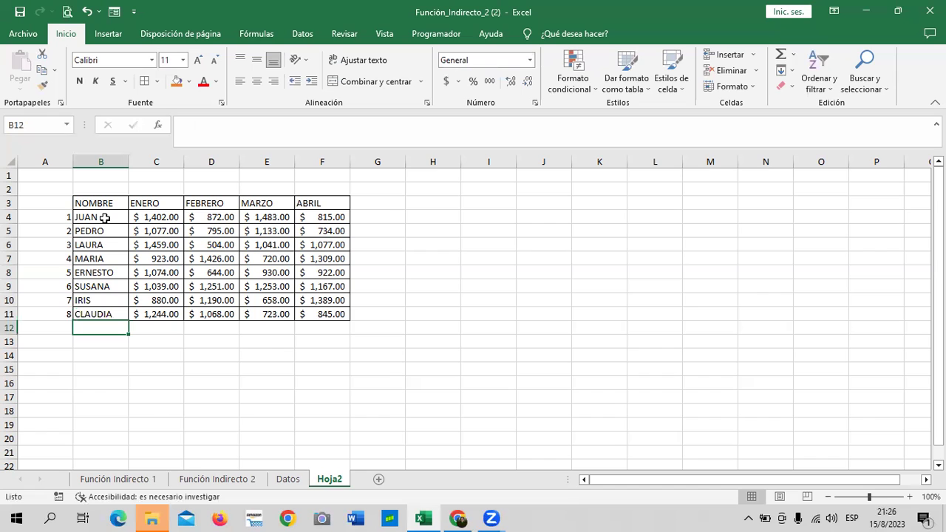
- Give the header row B3:F3 the blue Énfasis1 cell style and center its text
left_click(402, 297)
left_click_drag(124, 201, 319, 206)
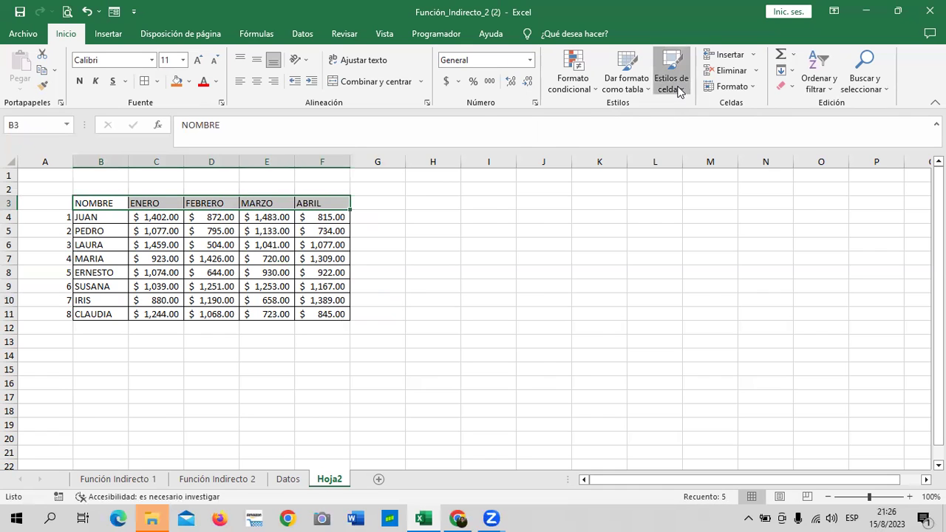
left_click(671, 80)
left_click(547, 301)
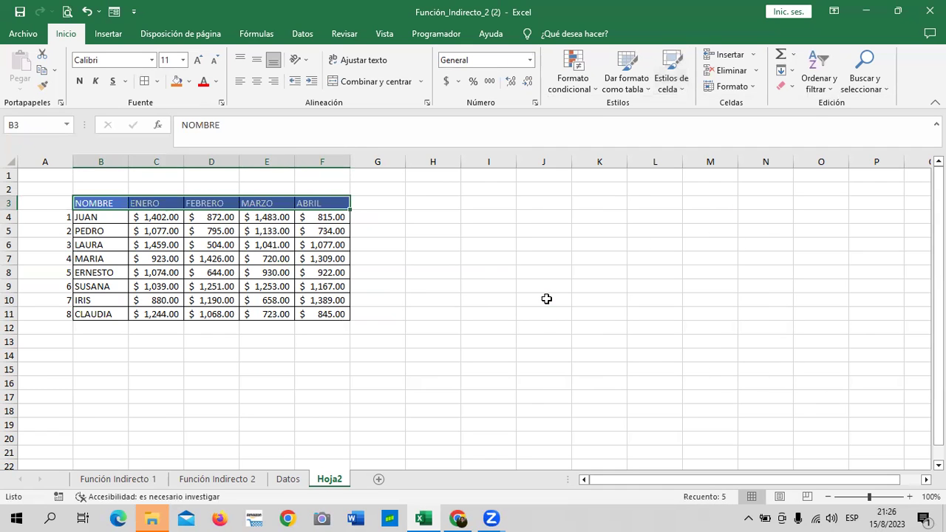
left_click(262, 83)
left_click(525, 300)
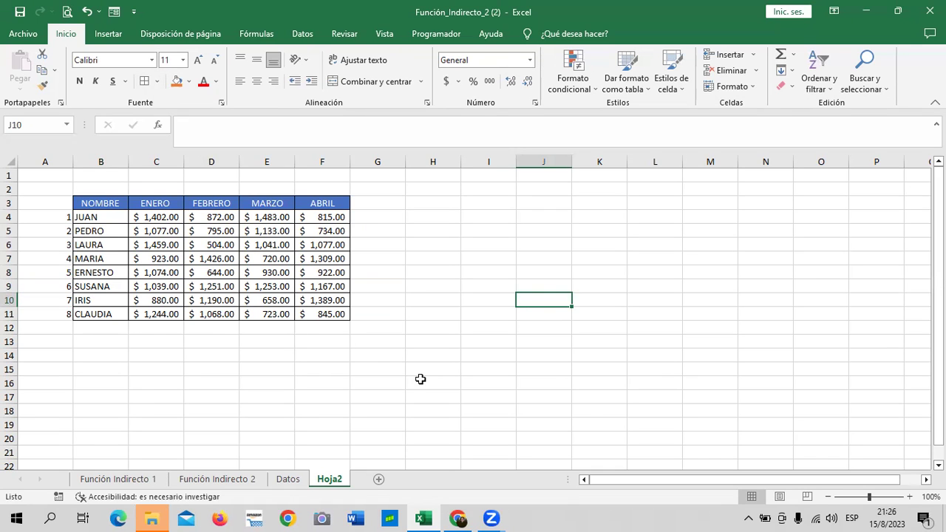
left_click(445, 369)
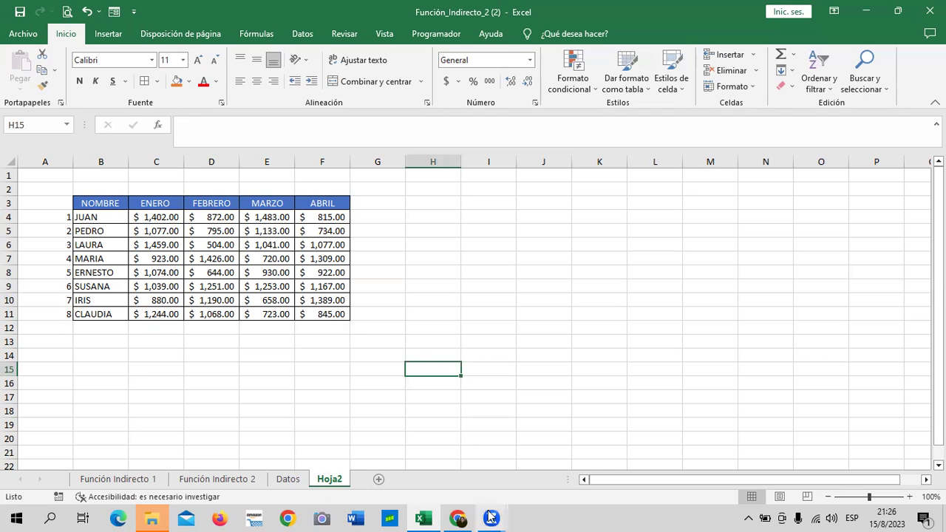
- Return to the Inglés Corporativo course and play the 'Conoce la Función Indirecto con Validación de Datos' video
mouse_move(458, 517)
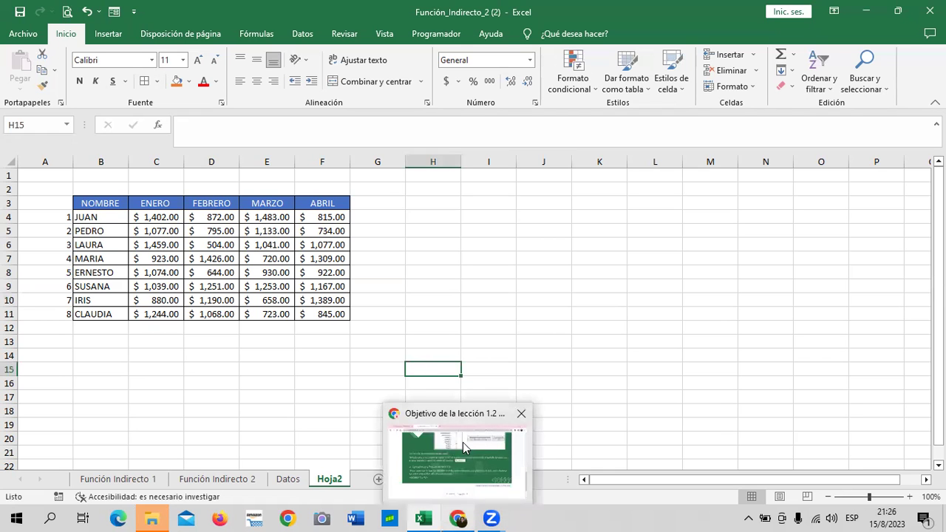
left_click(463, 442)
scroll(496, 307, "up", 3)
scroll(496, 305, "up", 4)
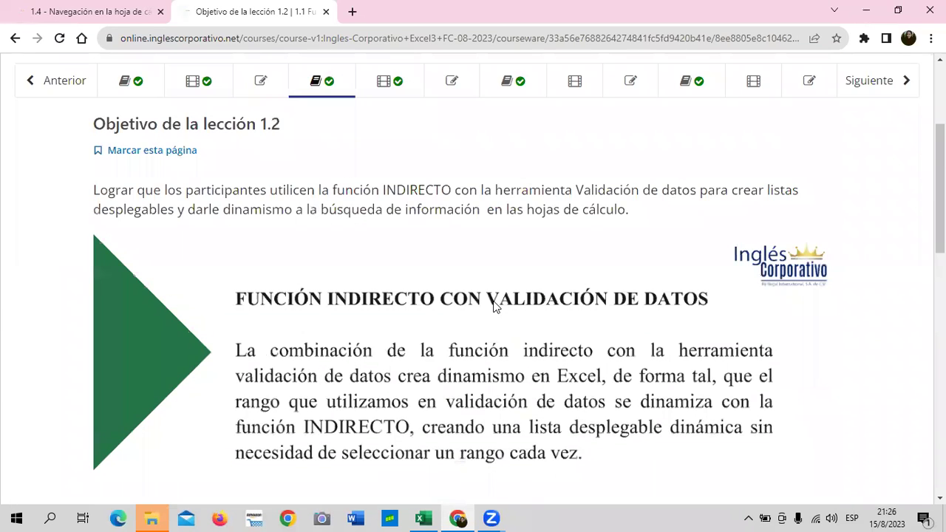
left_click(416, 85)
scroll(660, 247, "down", 2)
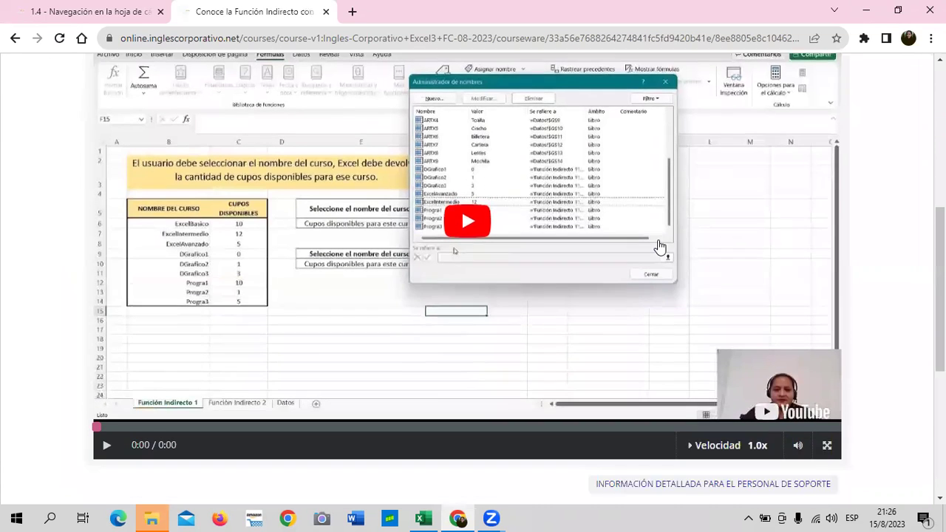
scroll(656, 244, "up", 2)
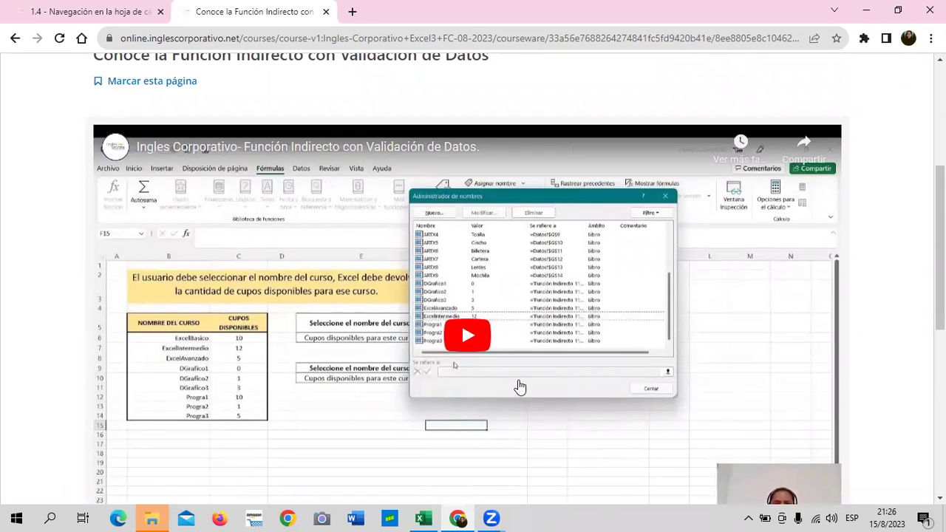
left_click(468, 337)
scroll(468, 336, "down", 1)
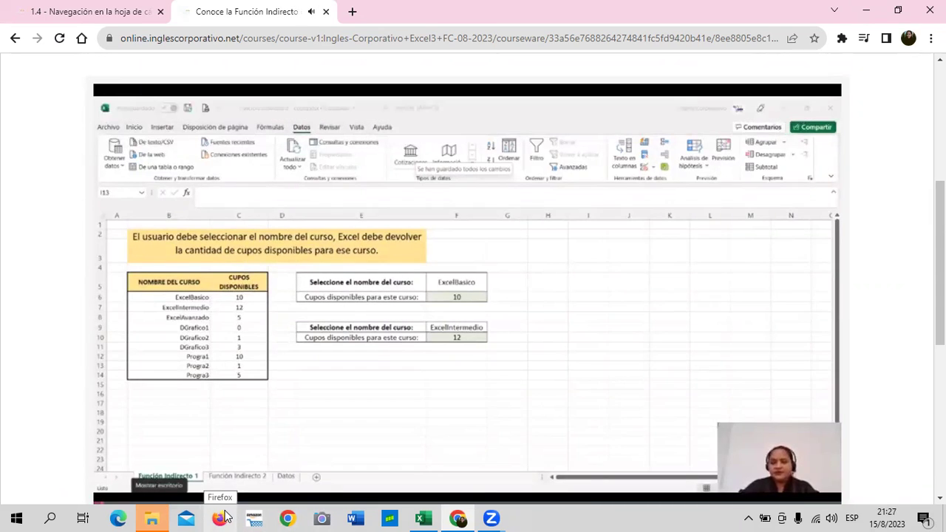
key("XF86AudioLowerVolume")
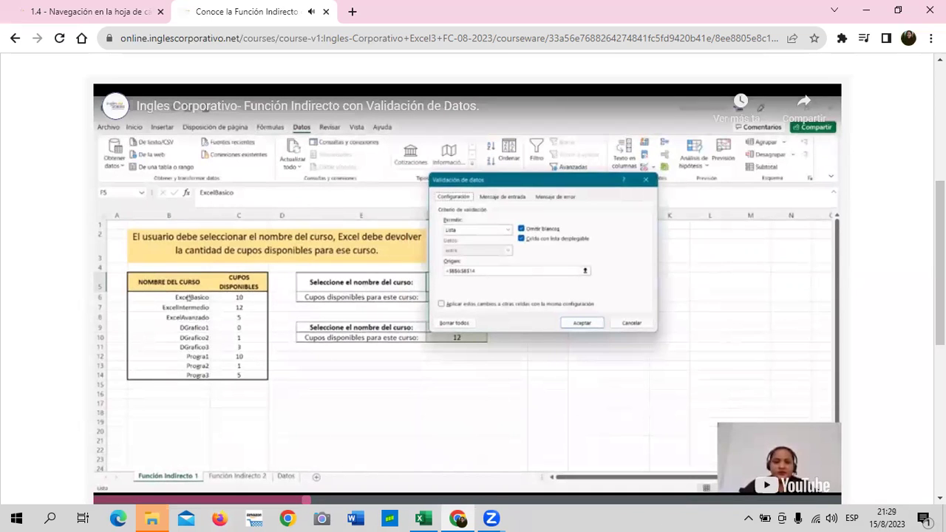
scroll(473, 296, "down", 1)
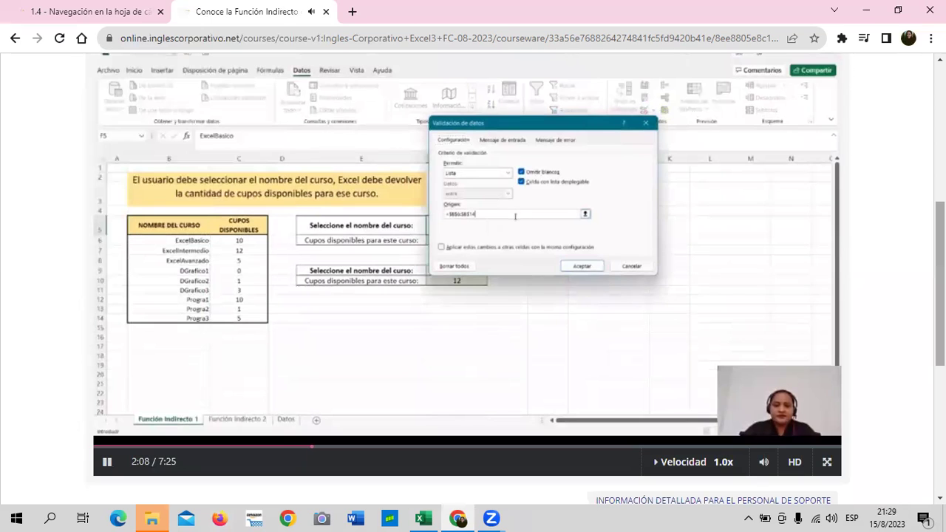
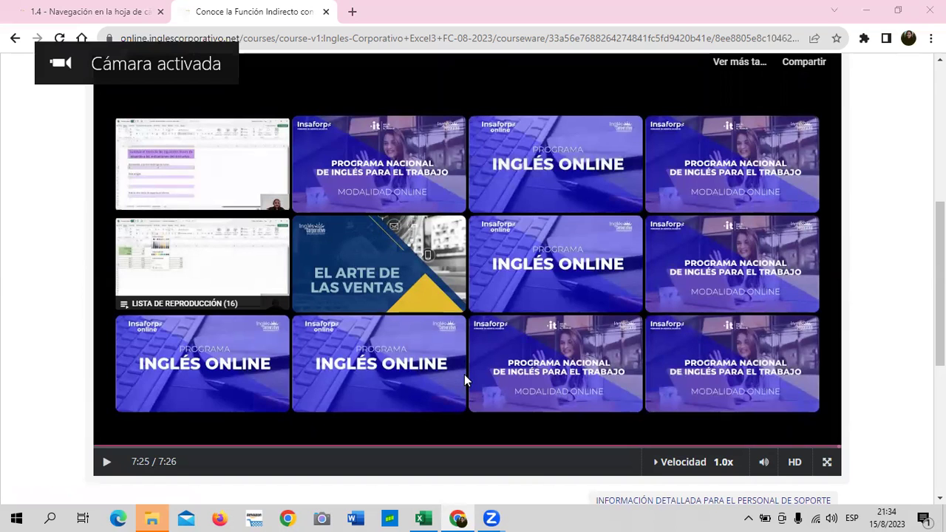
- Bring the Función_Indirecto_2 Excel workbook with the Hoja2 sales table to the front
mouse_move(423, 517)
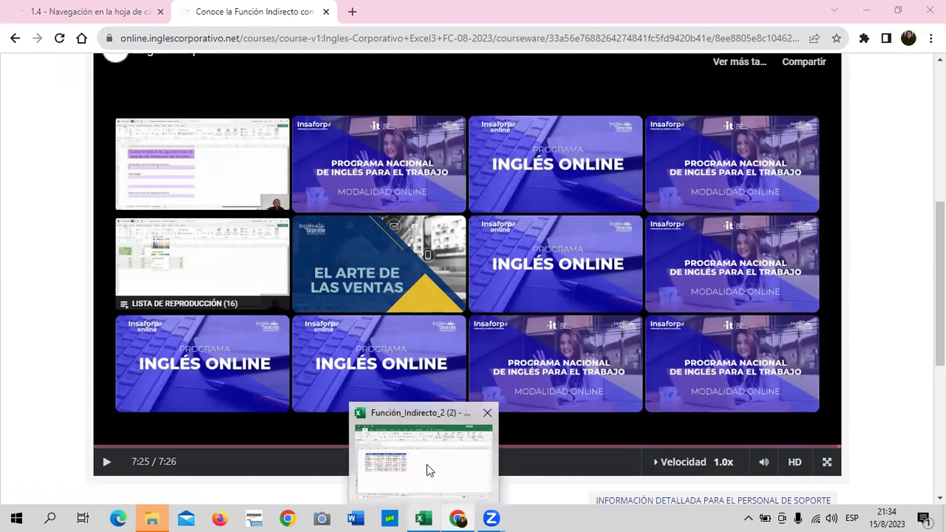
left_click(428, 465)
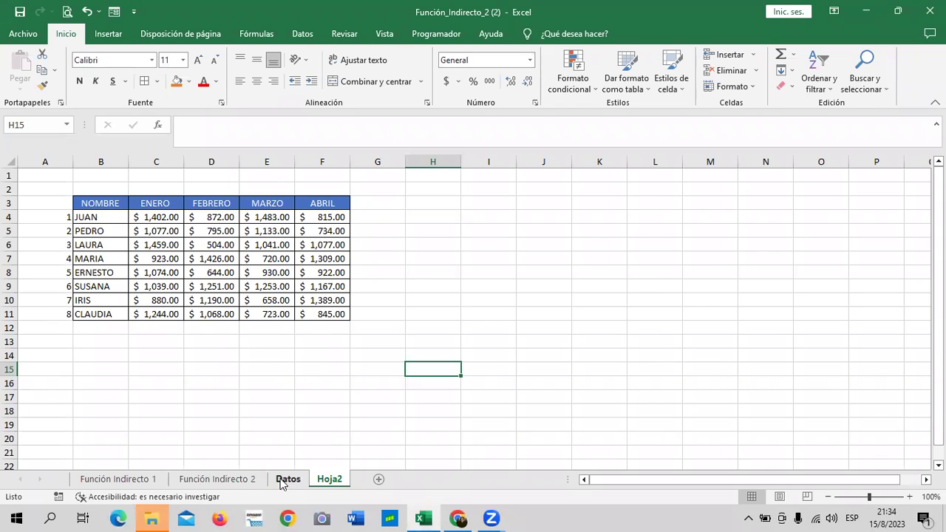
- On Función Indirecto 2, choose ARTX4 in E6 and check E8's INDIRECTO formula
left_click(288, 480)
left_click(235, 481)
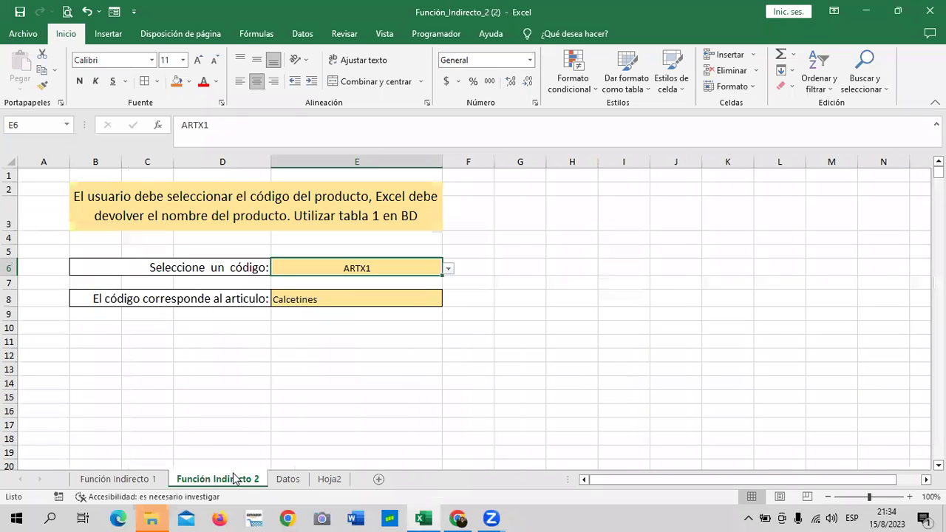
left_click(448, 272)
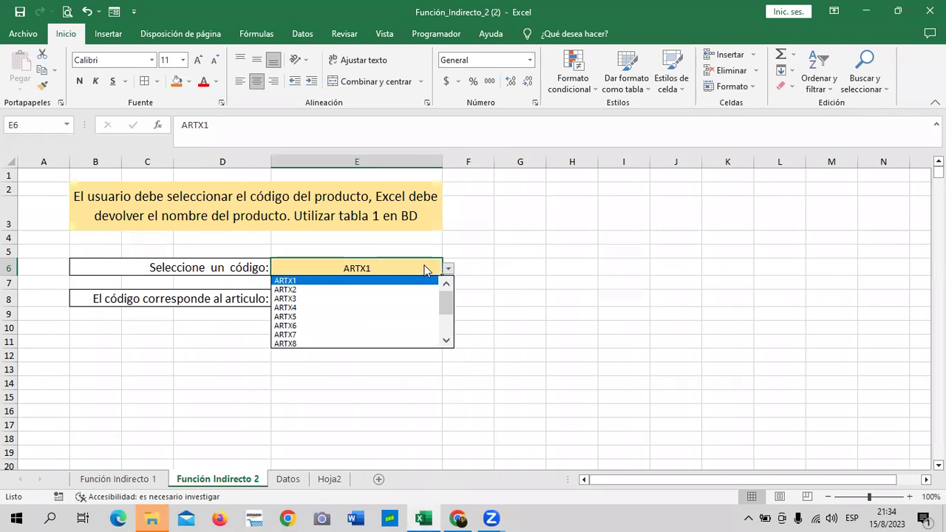
left_click(354, 309)
left_click(405, 298)
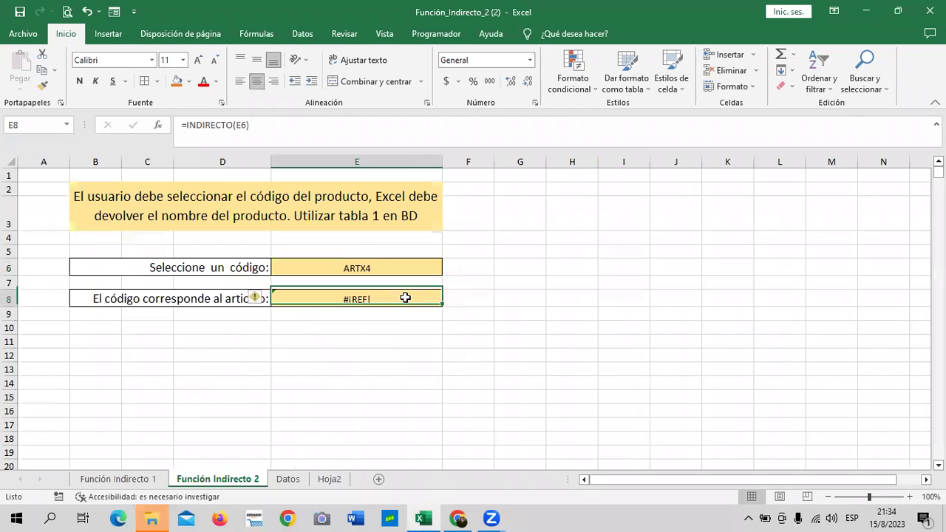
left_click(393, 271)
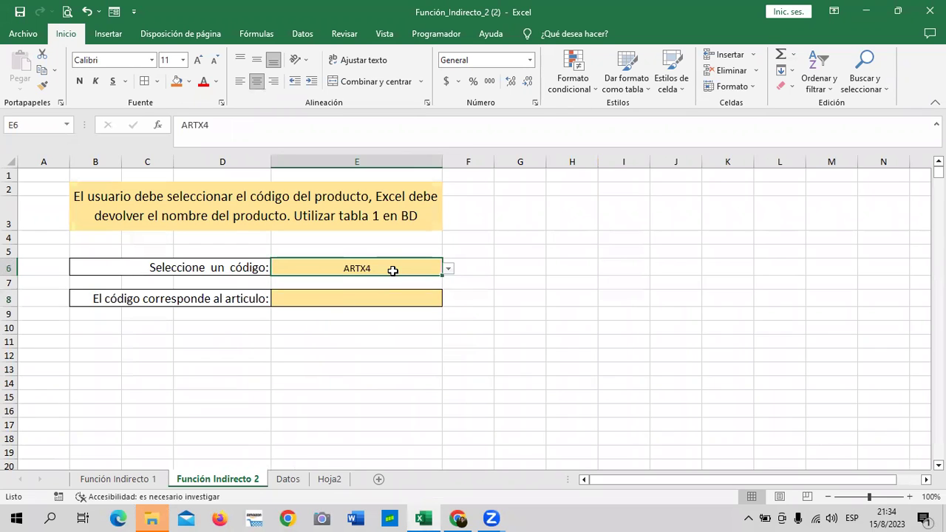
- Delete the ARTX1 defined name in the Name Manager, then show the Datos sheet's TABLA 1
left_click(255, 33)
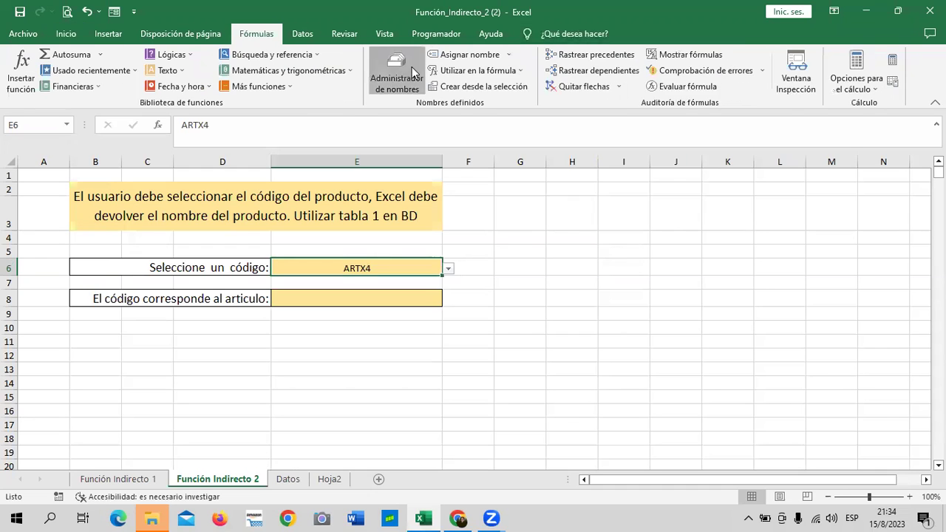
left_click(399, 73)
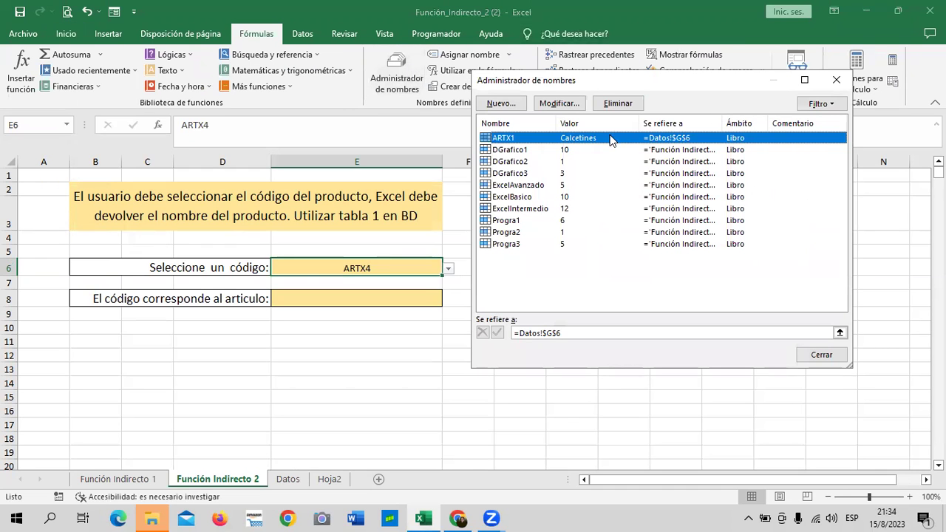
left_click(617, 103)
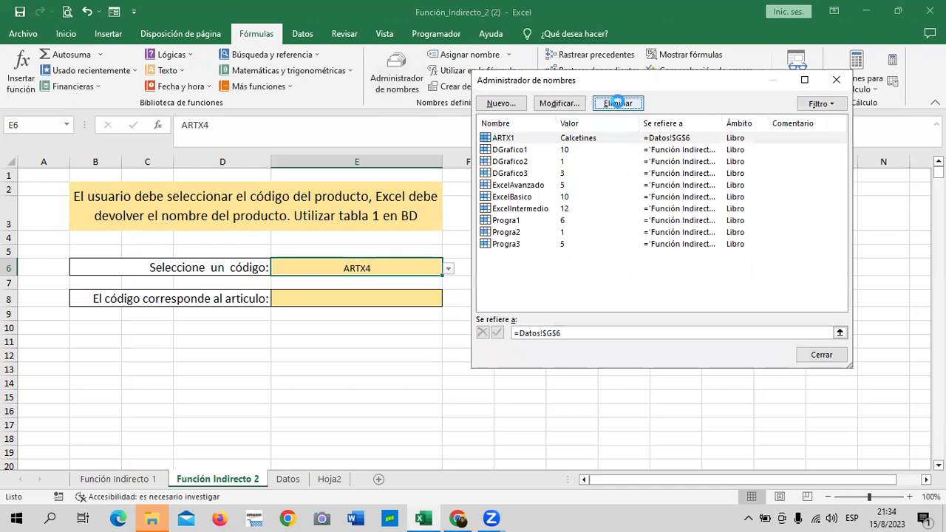
key("Return")
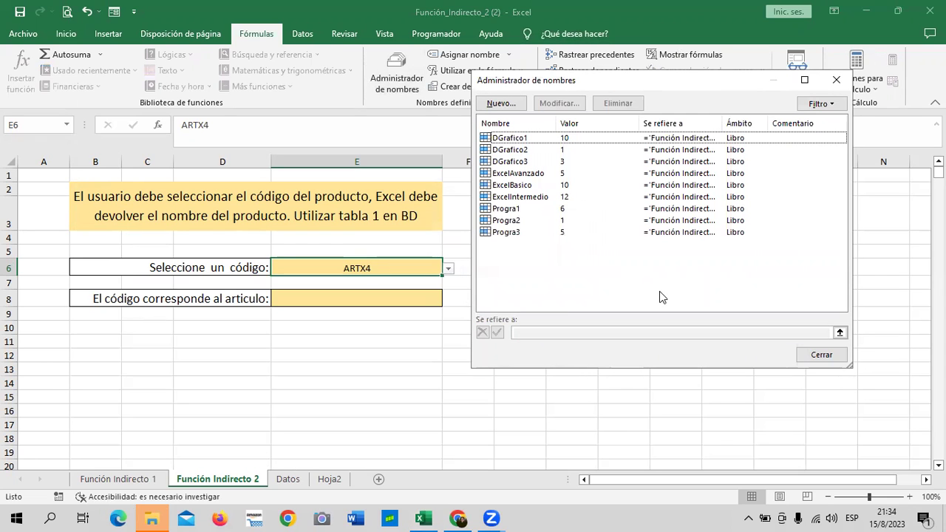
left_click(820, 354)
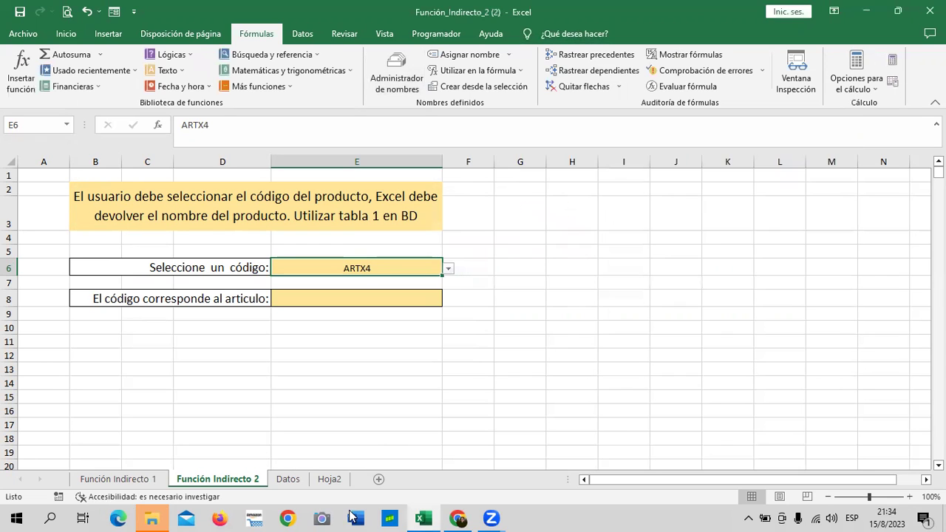
left_click(294, 480)
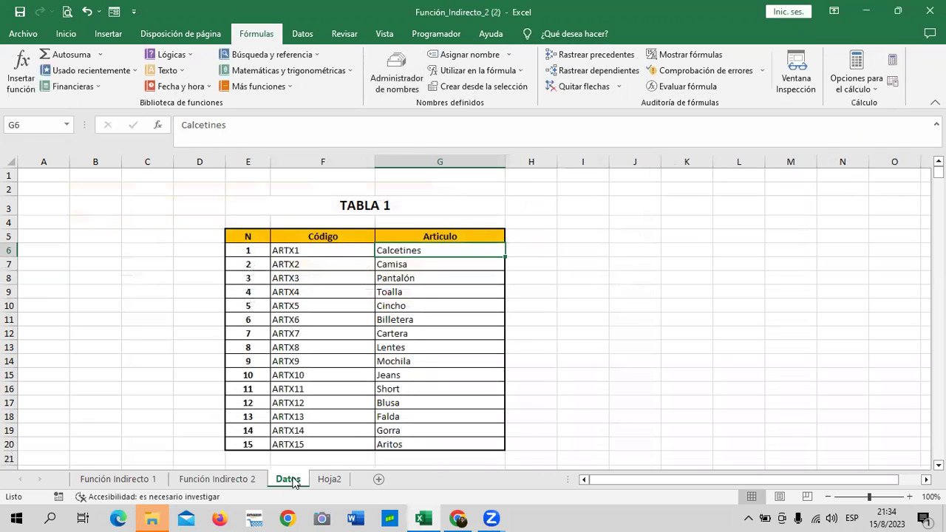
- Create a new name ARTX1 referring to =Datos!$G$6, the Calcetines cell
scroll(562, 290, "down", 1)
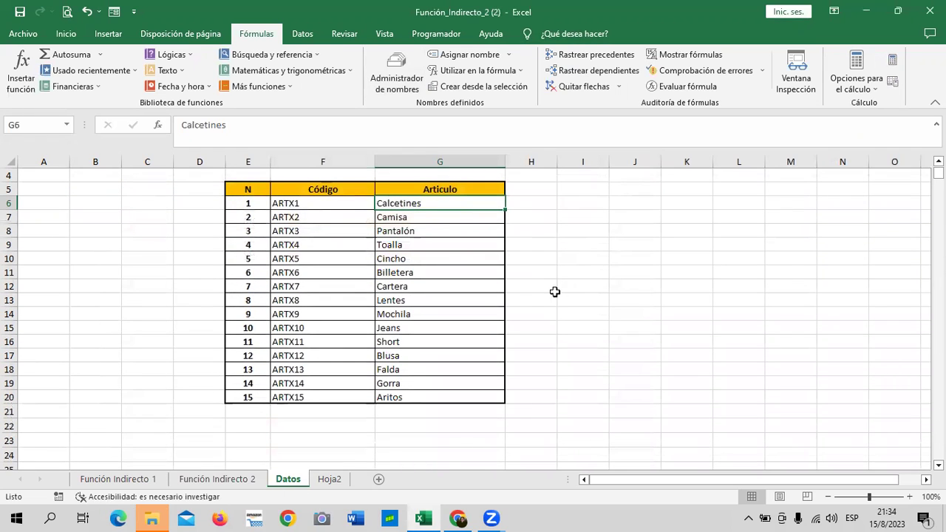
left_click(340, 214)
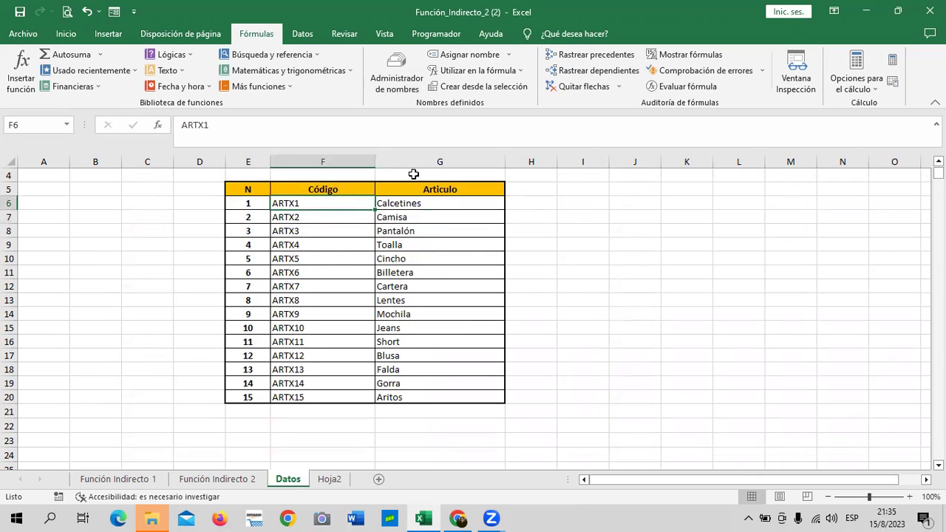
left_click(416, 82)
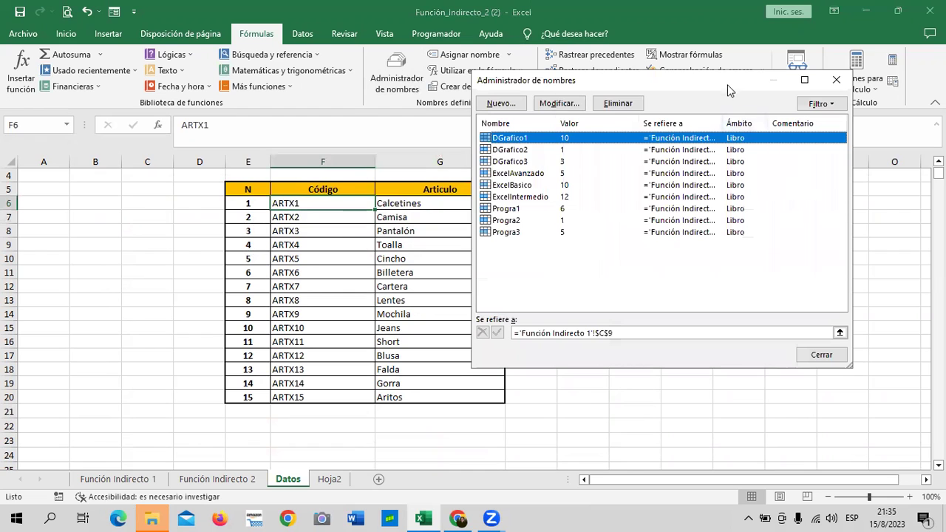
left_click_drag(724, 85, 768, 137)
left_click(544, 155)
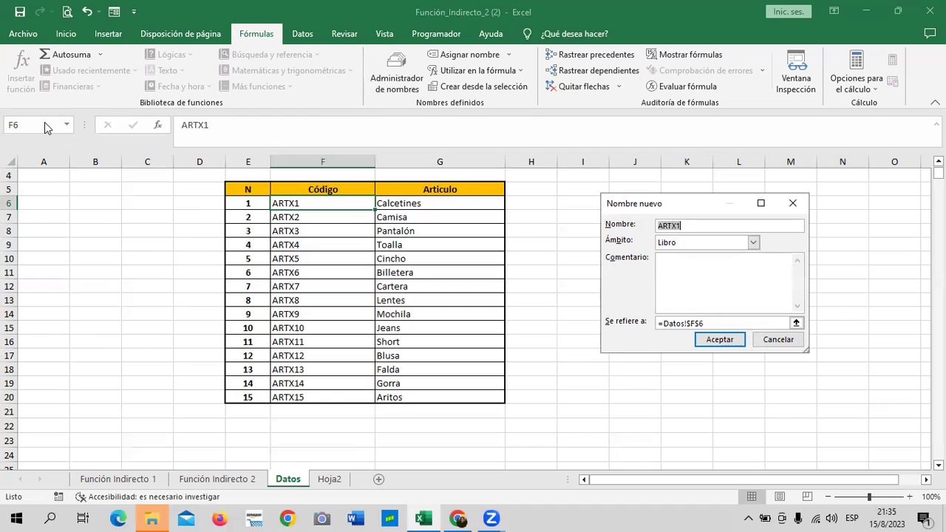
left_click_drag(701, 208, 691, 184)
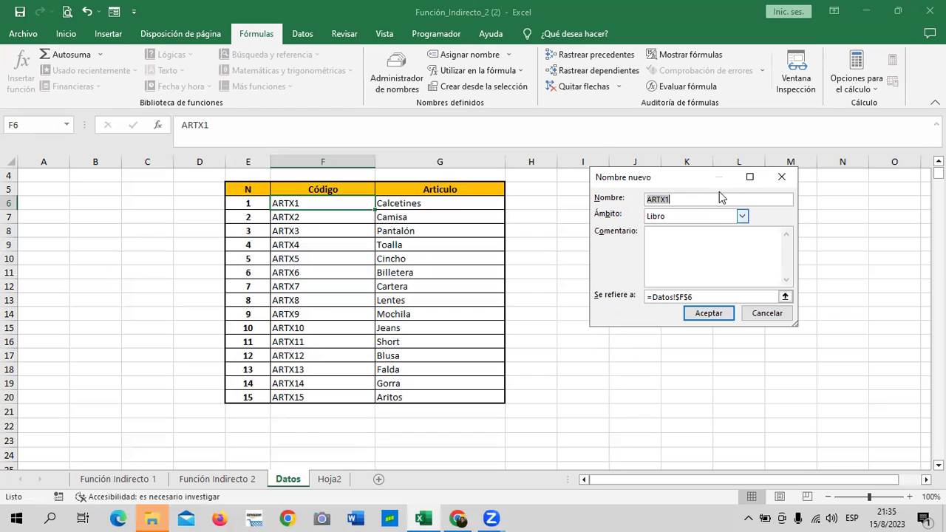
left_click(785, 297)
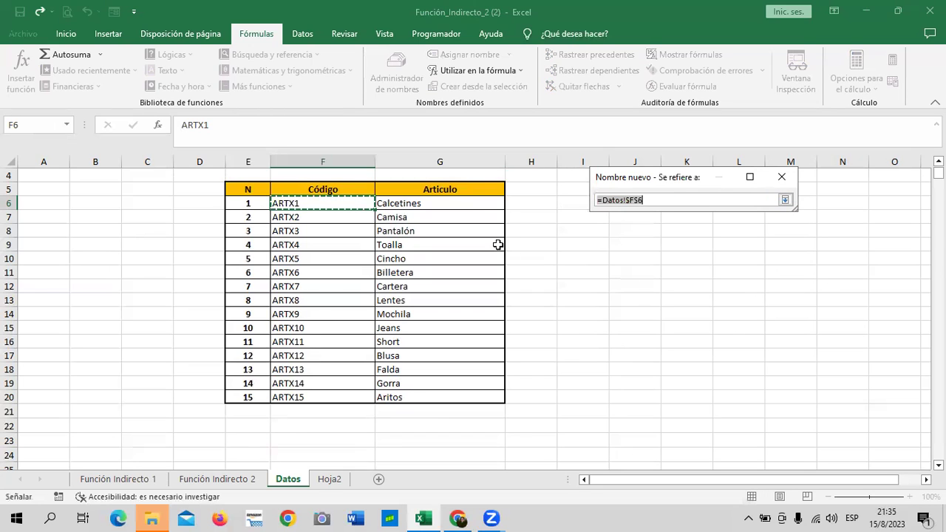
left_click(473, 204)
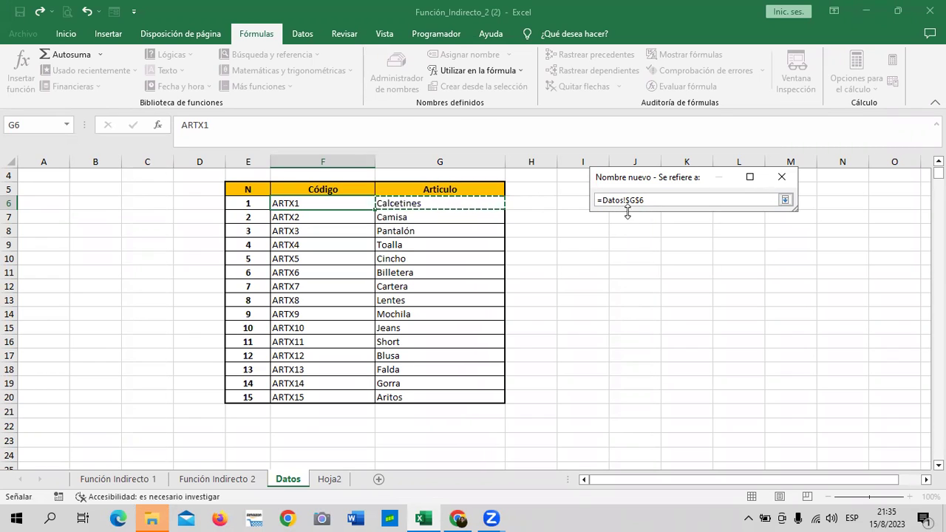
left_click(788, 200)
left_click(718, 314)
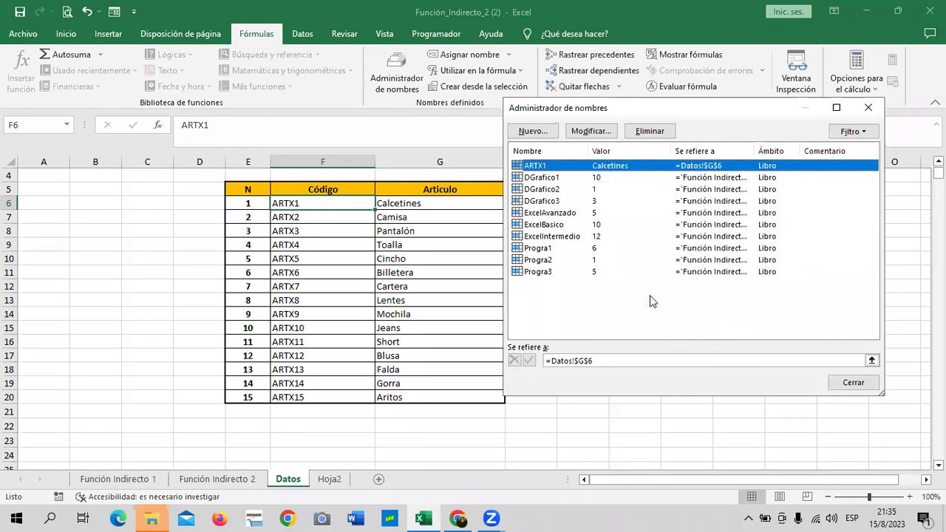
- Define the name ARTX2 referring to Datos!G7, Camisa
key("Escape")
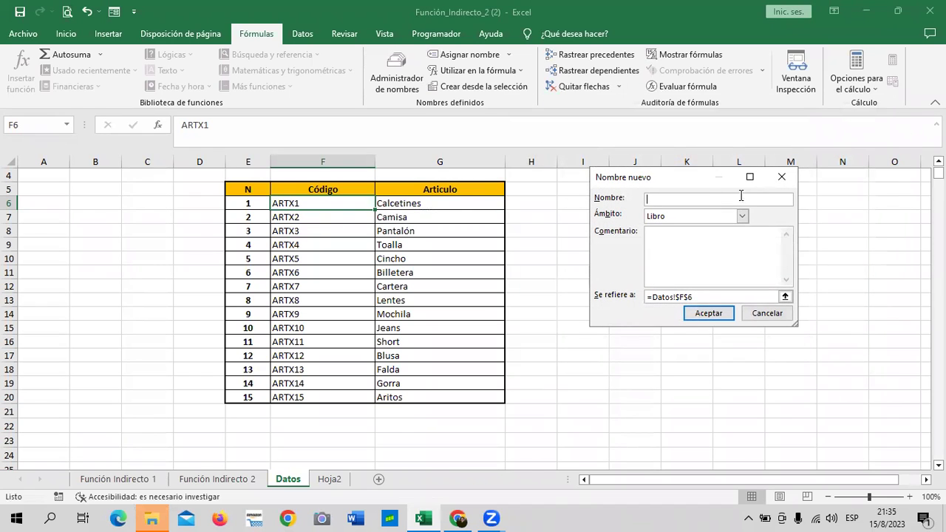
key("Caps_Lock")
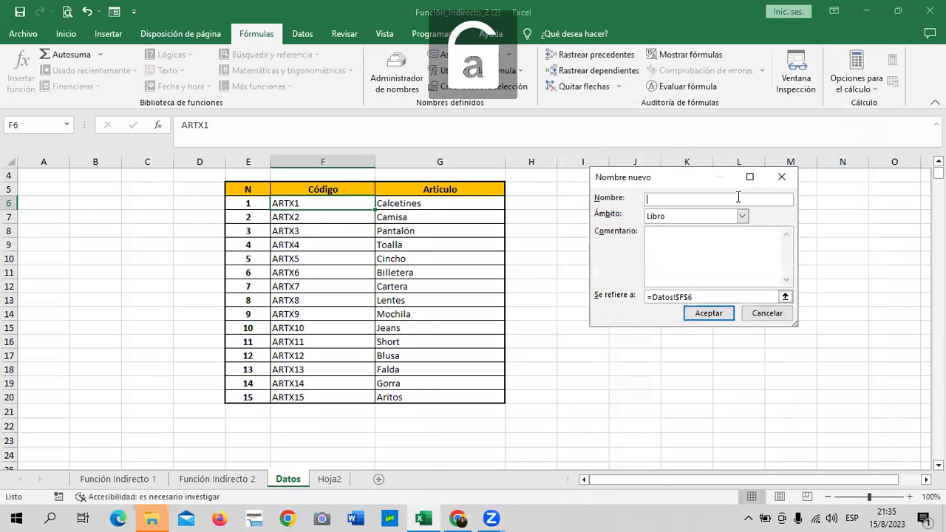
key("Caps_Lock")
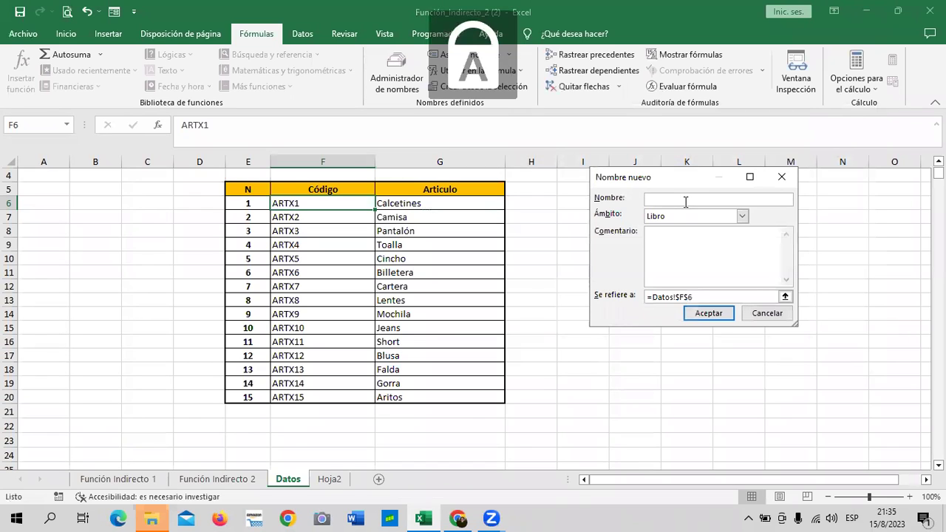
type("ARTX2")
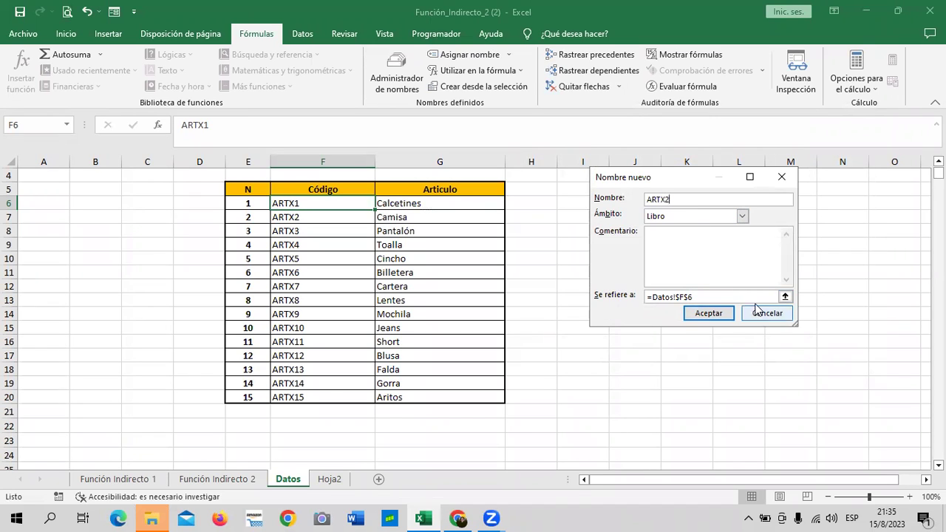
left_click(785, 296)
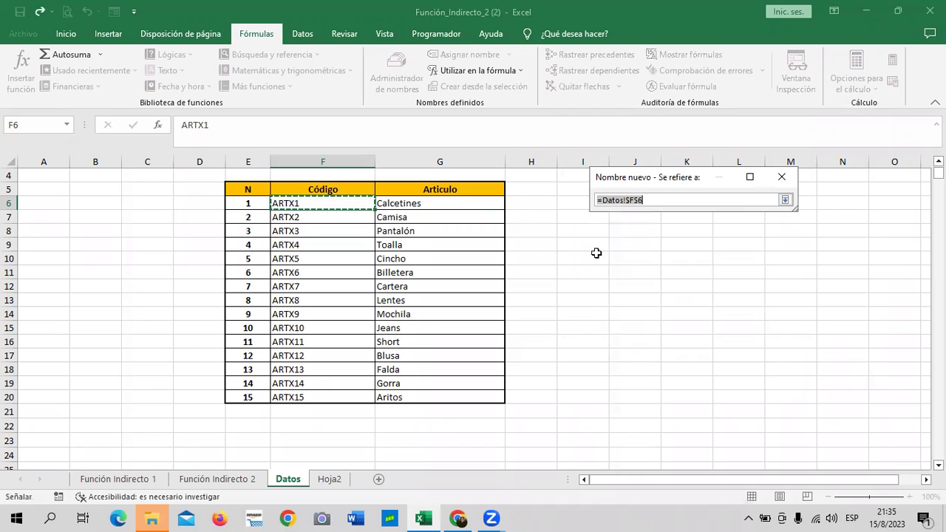
left_click(484, 222)
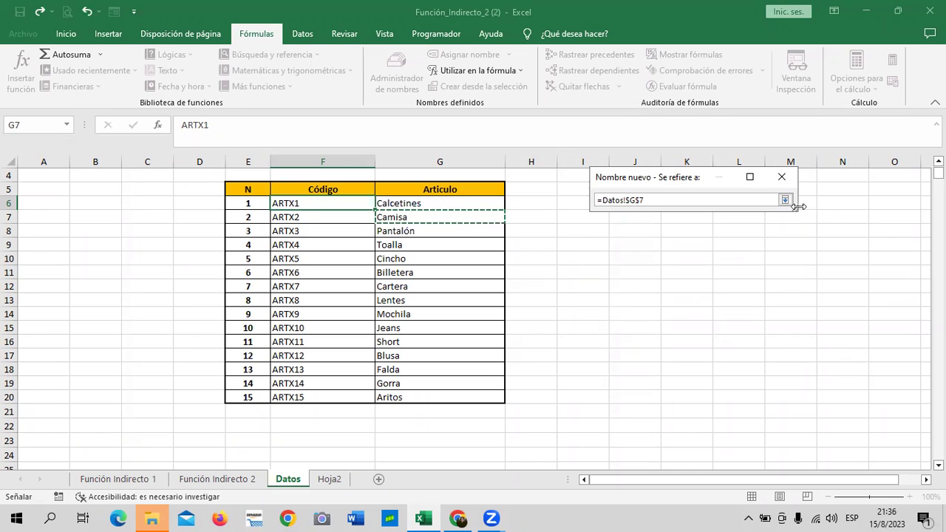
left_click(785, 200)
left_click(708, 313)
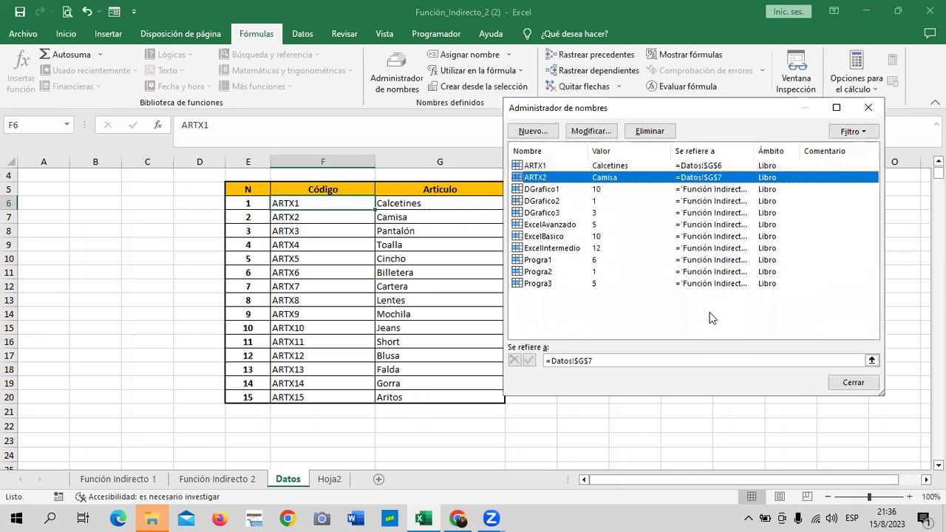
- Define the name ARTX3 referring to Datos!G8
left_click(533, 131)
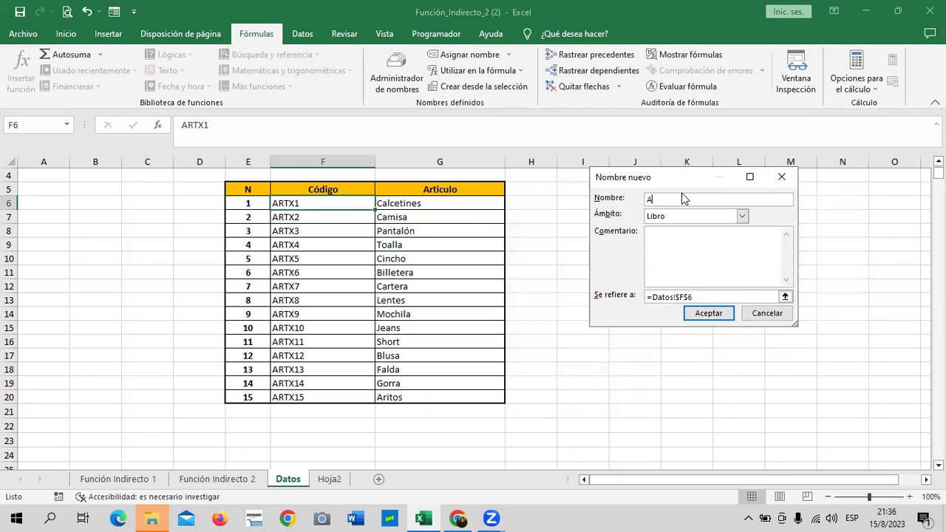
type("ARTX3")
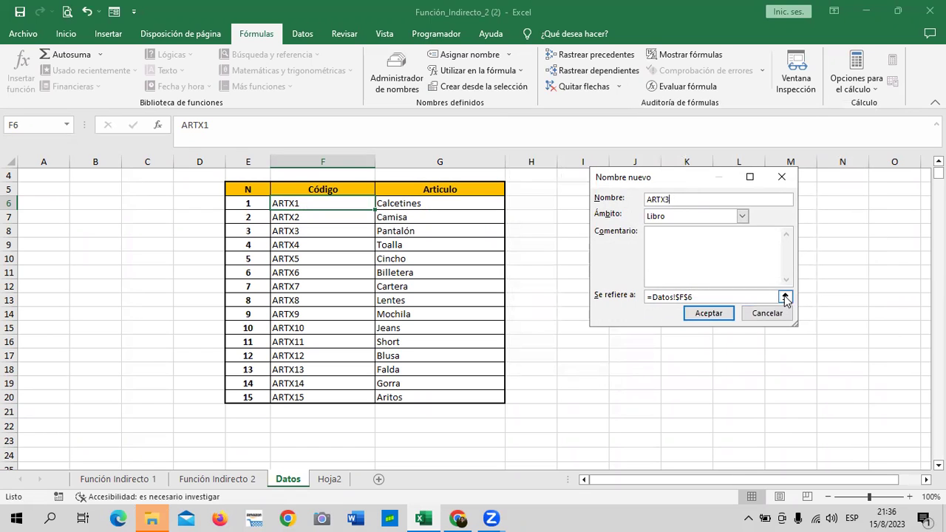
left_click(785, 296)
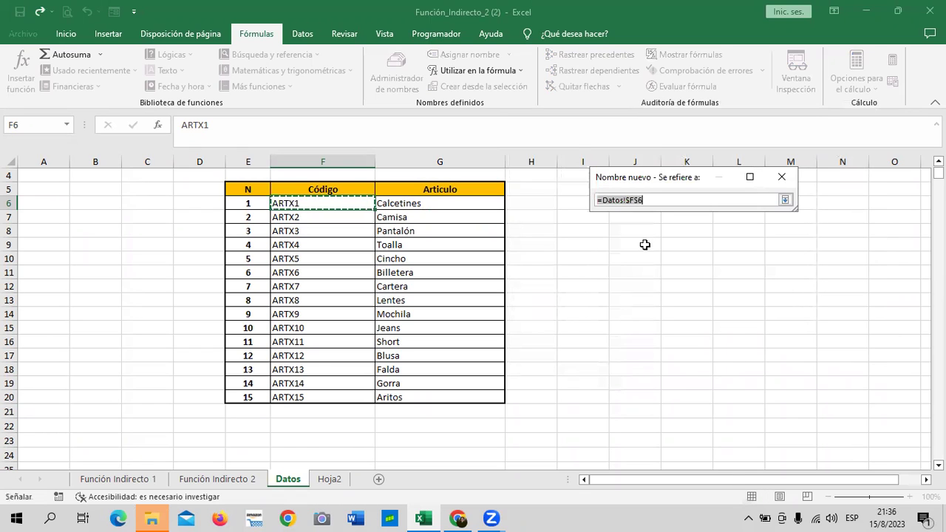
left_click(444, 233)
left_click(785, 200)
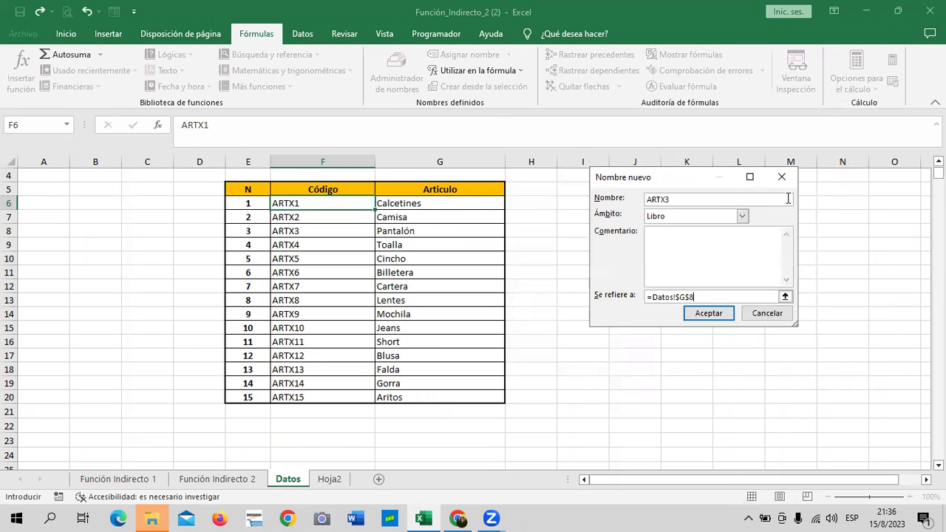
left_click(708, 313)
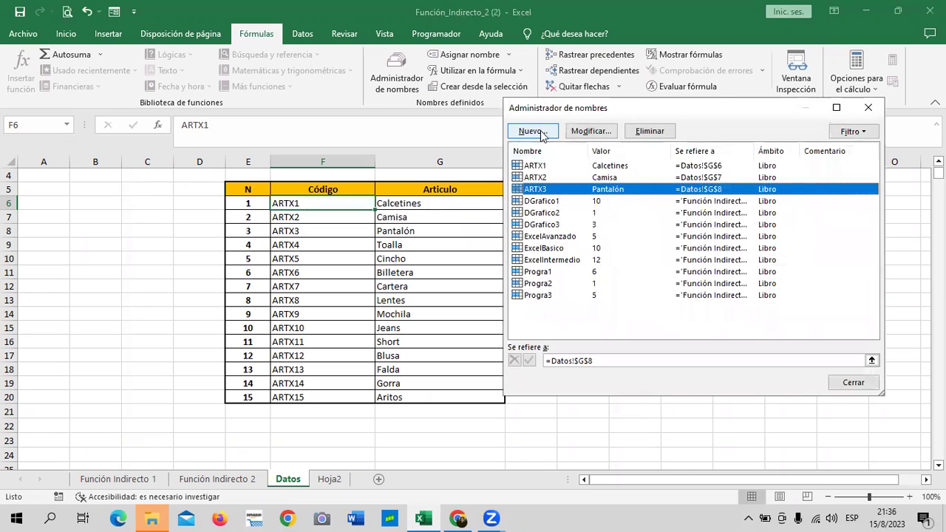
- Define the name ARTX4 referring to Datos!G9, Toalla
left_click(539, 136)
type("ARTX4")
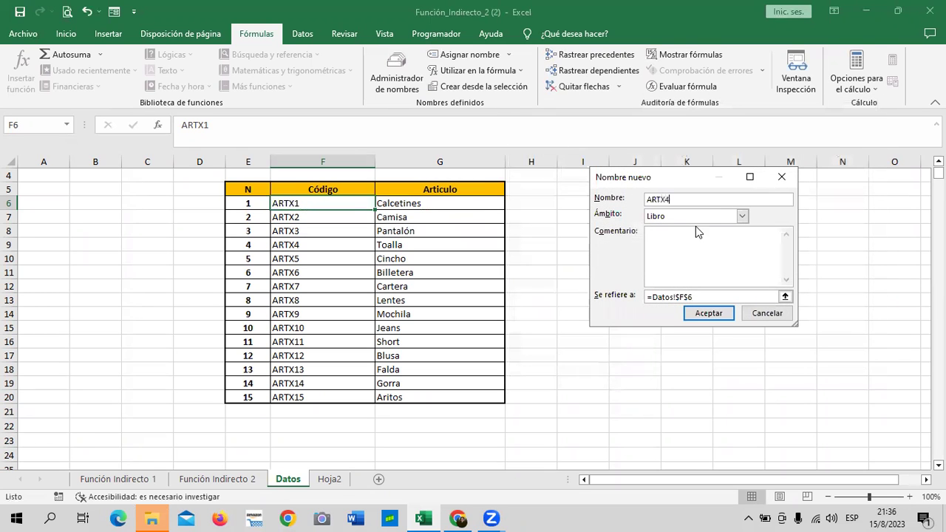
left_click(785, 297)
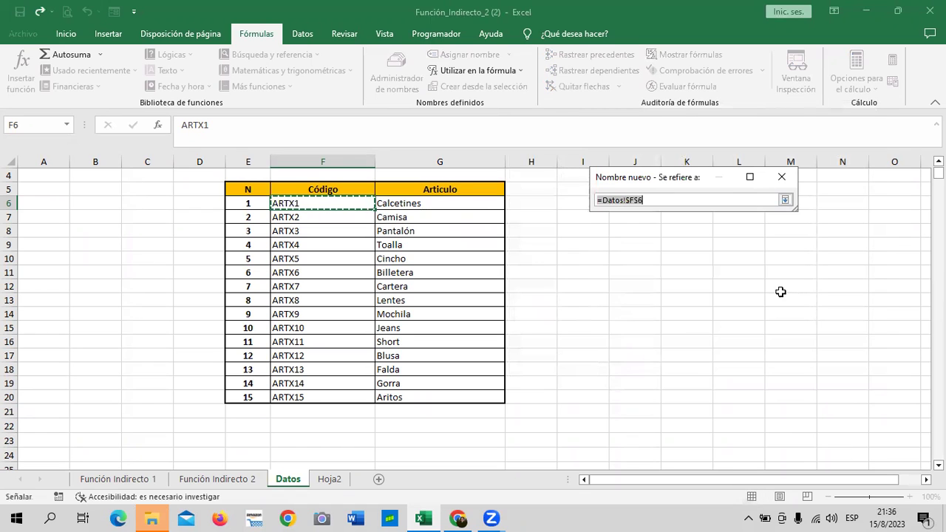
left_click(406, 247)
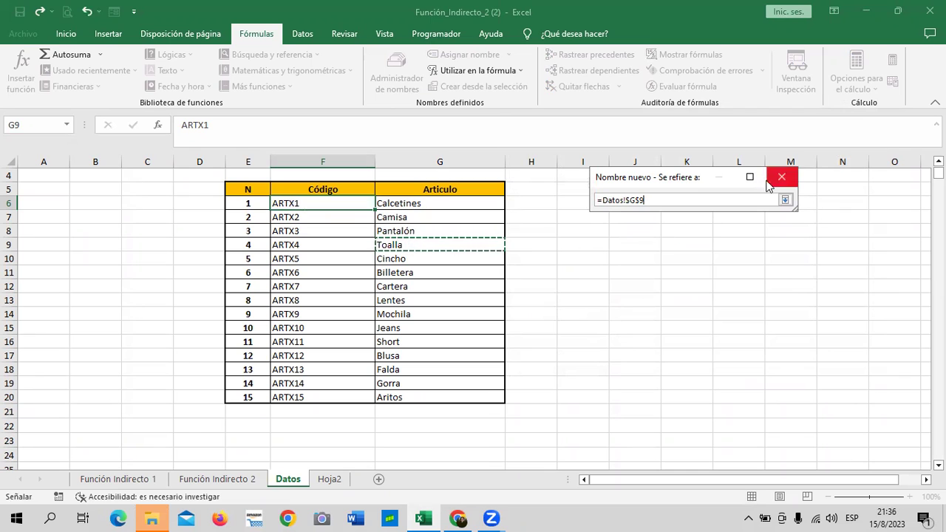
left_click(785, 199)
left_click(709, 312)
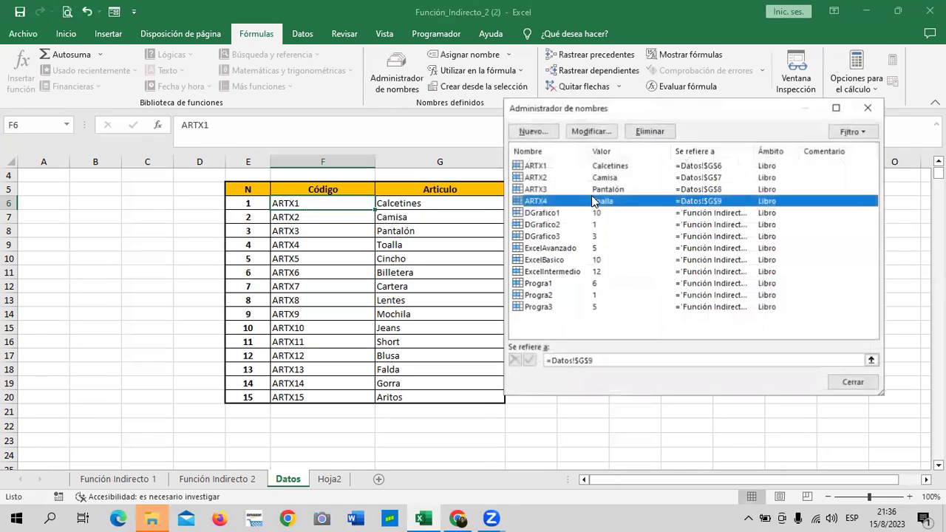
- Define ARTX5 referring to Datos!G10, Cincho, and close the Name Manager
left_click(542, 132)
type("ARTX5")
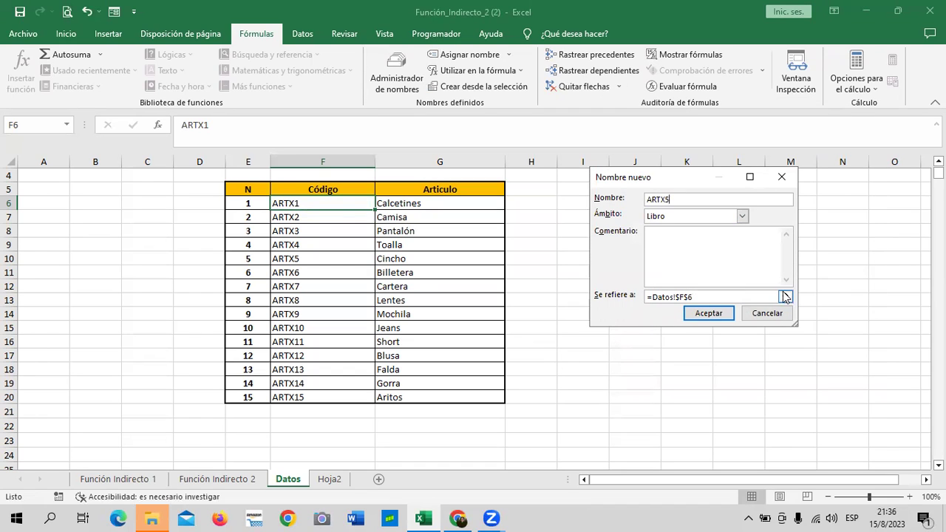
left_click(785, 296)
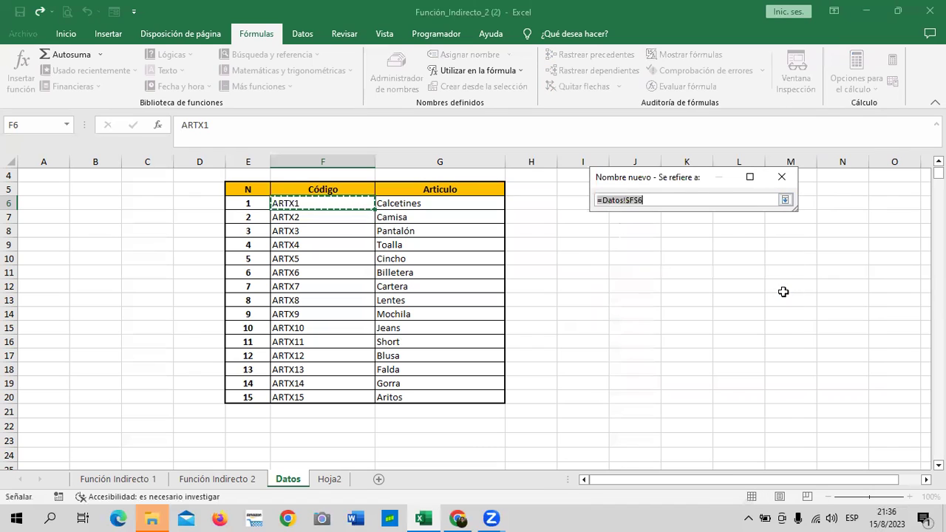
left_click(396, 260)
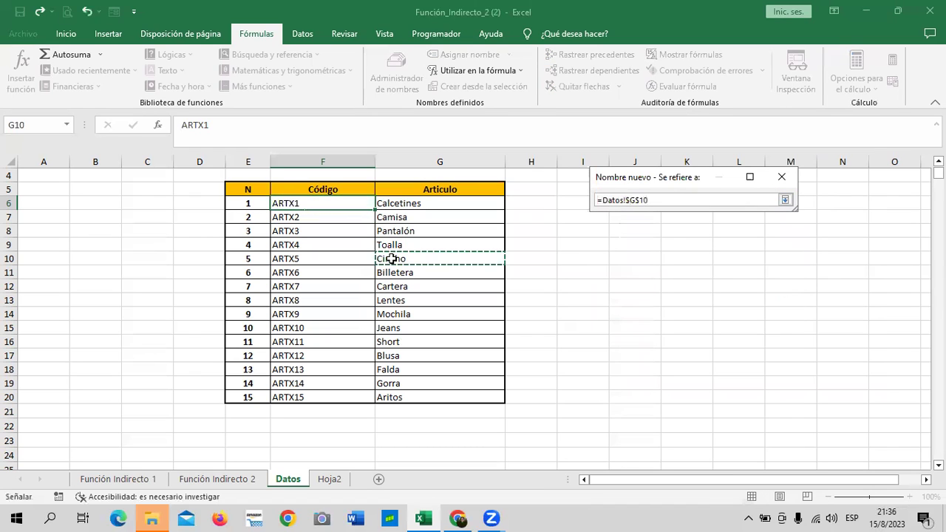
left_click(785, 200)
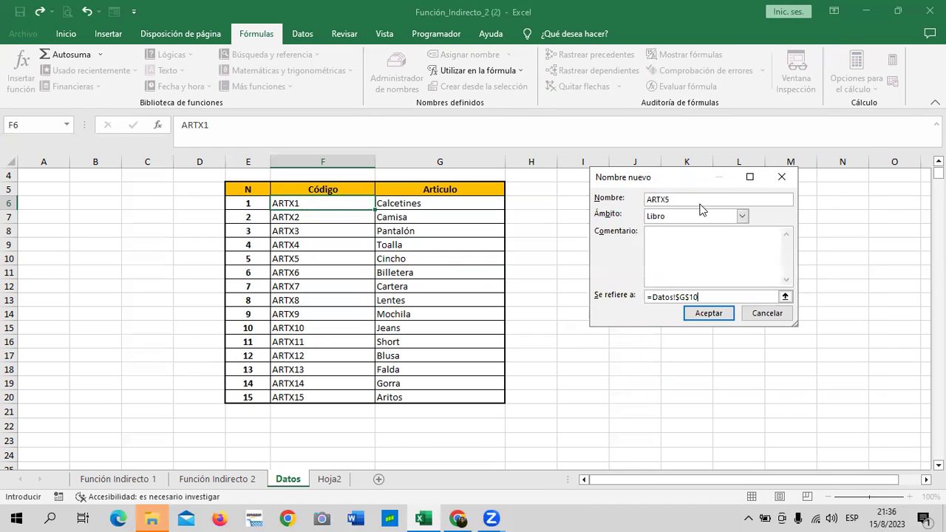
left_click(708, 313)
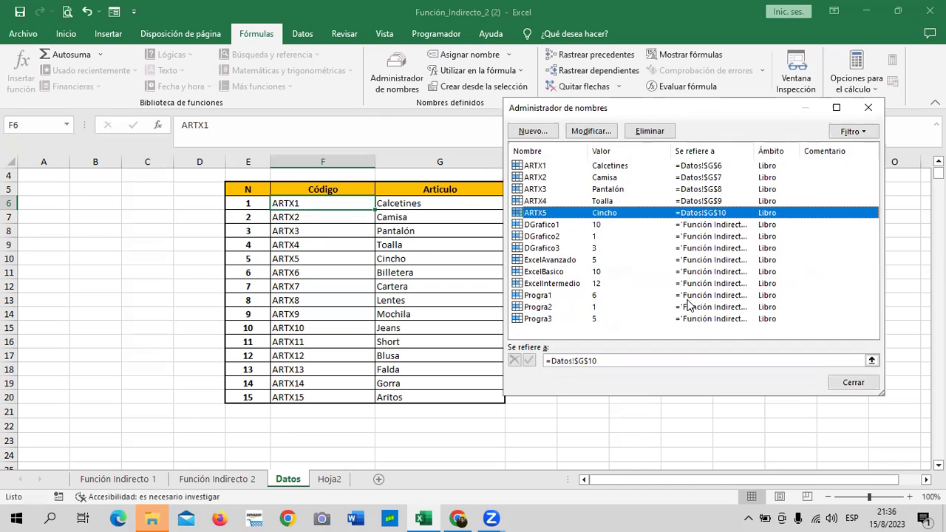
left_click(863, 383)
left_click(665, 273)
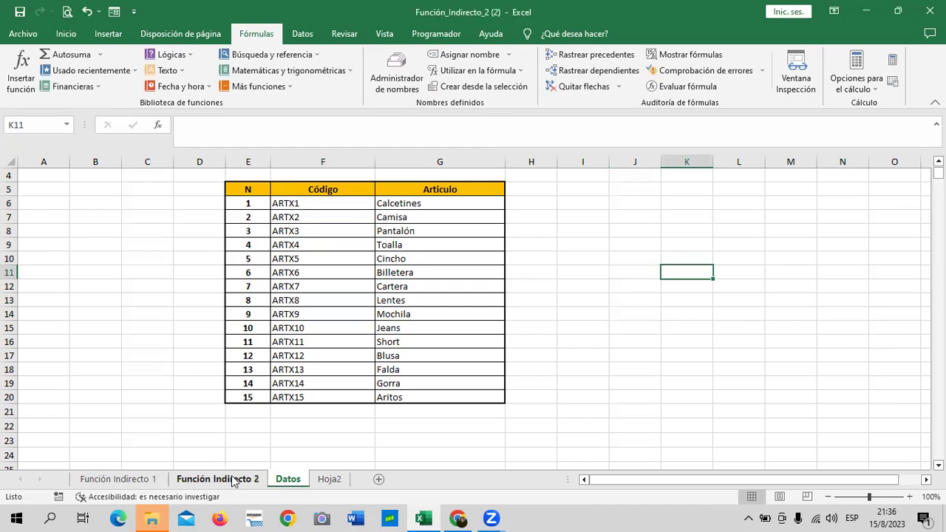
- Clear all data validation from E6 on Función Indirecto 2 and delete its ARTX8 code
left_click(234, 481)
left_click(452, 271)
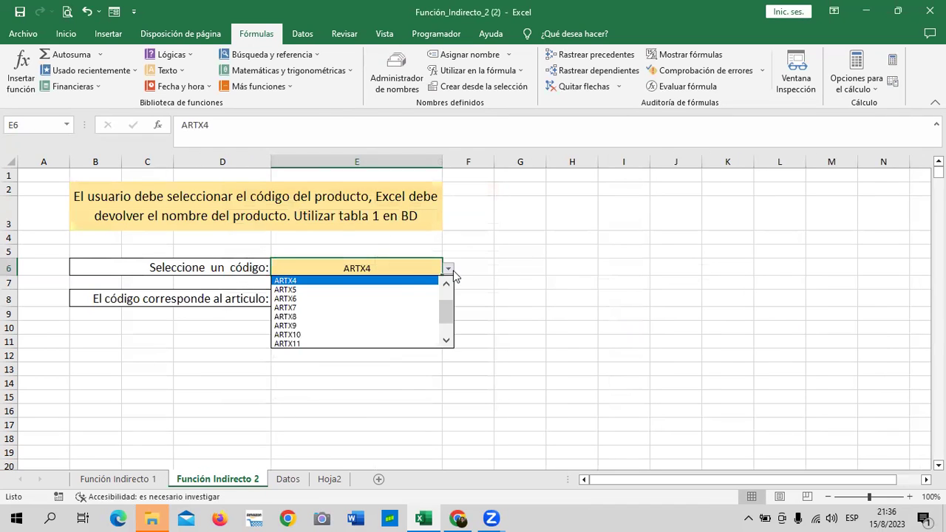
left_click(381, 311)
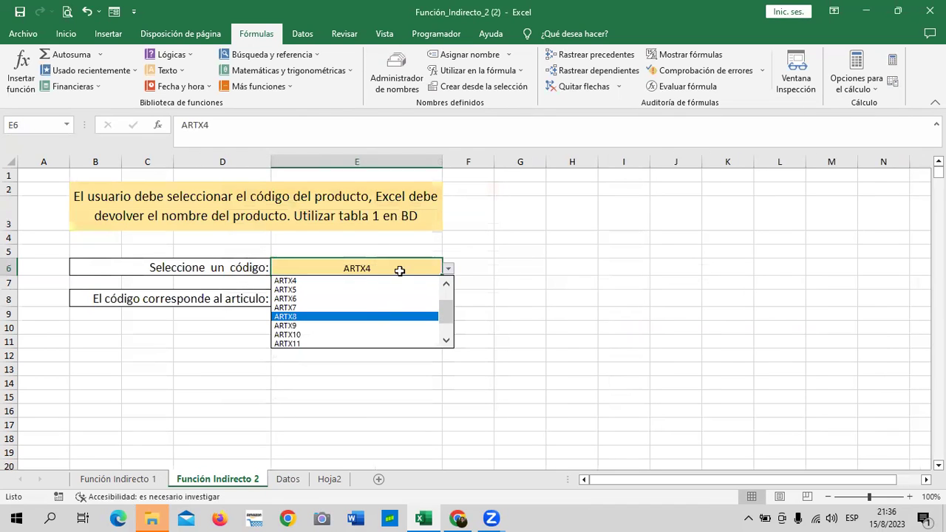
left_click(303, 34)
left_click(549, 86)
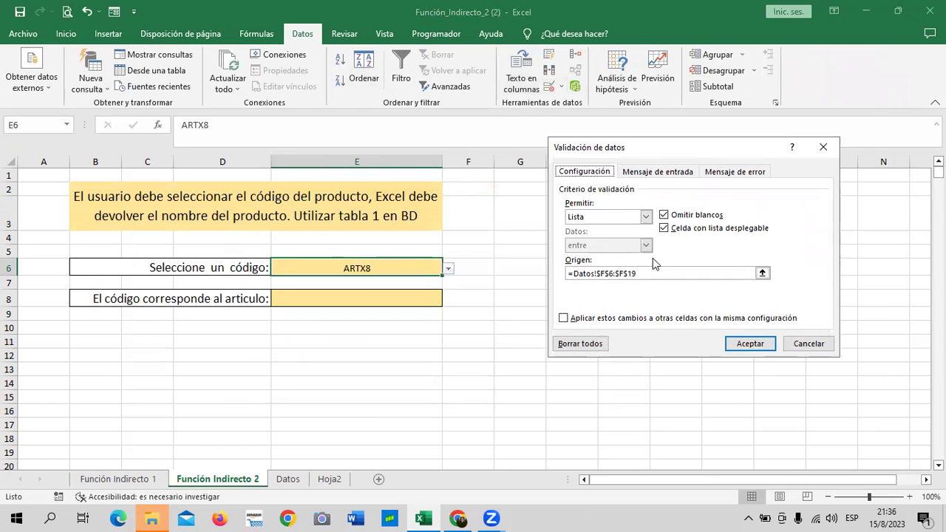
left_click(580, 344)
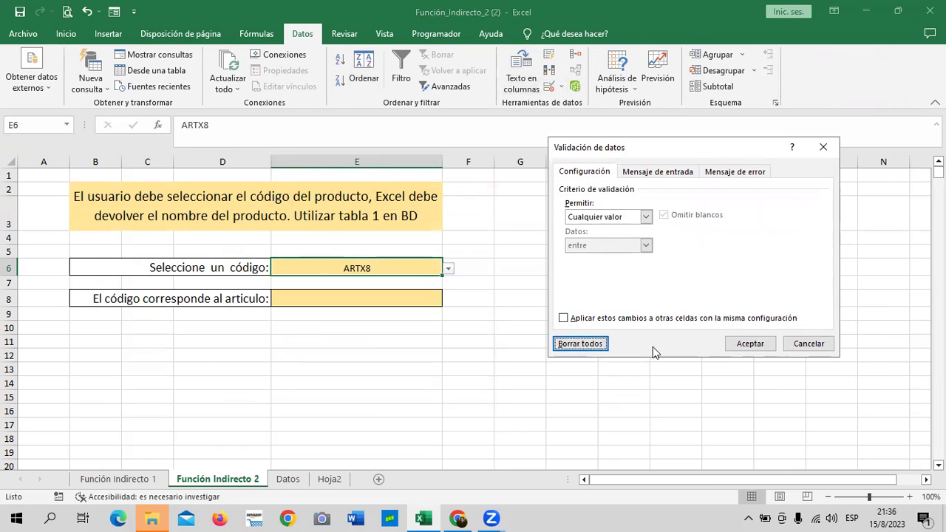
left_click(754, 346)
left_click(672, 325)
left_click(384, 271)
key("Delete")
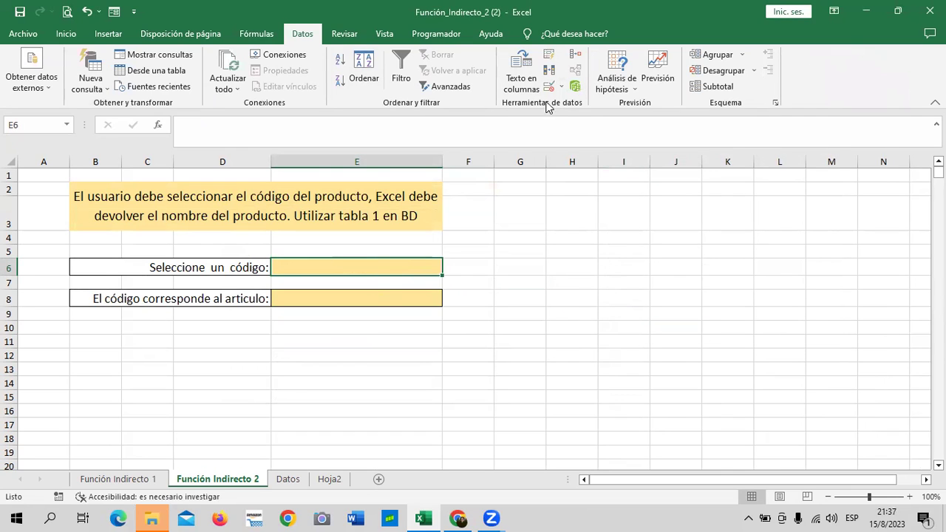
- Give E6 a List validation with source =Datos!$F$6:$F$20
left_click(549, 87)
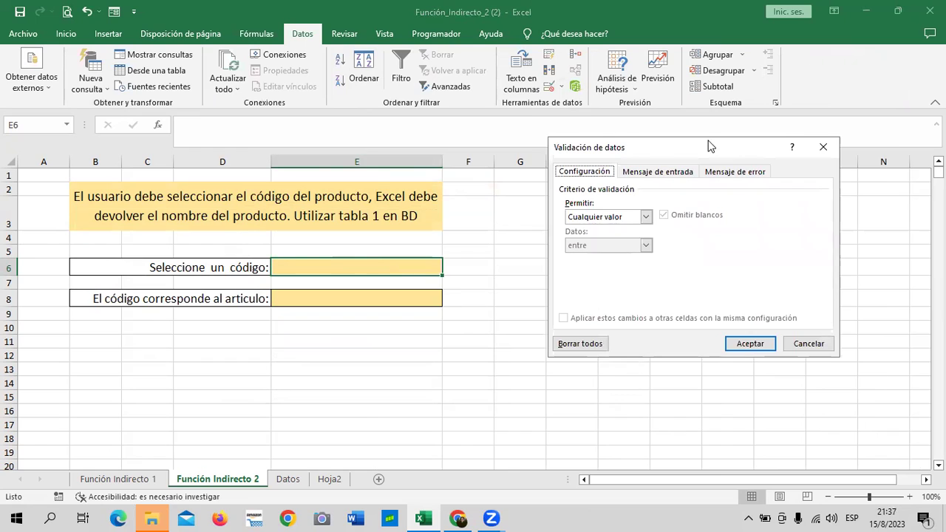
left_click_drag(708, 145, 687, 129)
left_click(625, 200)
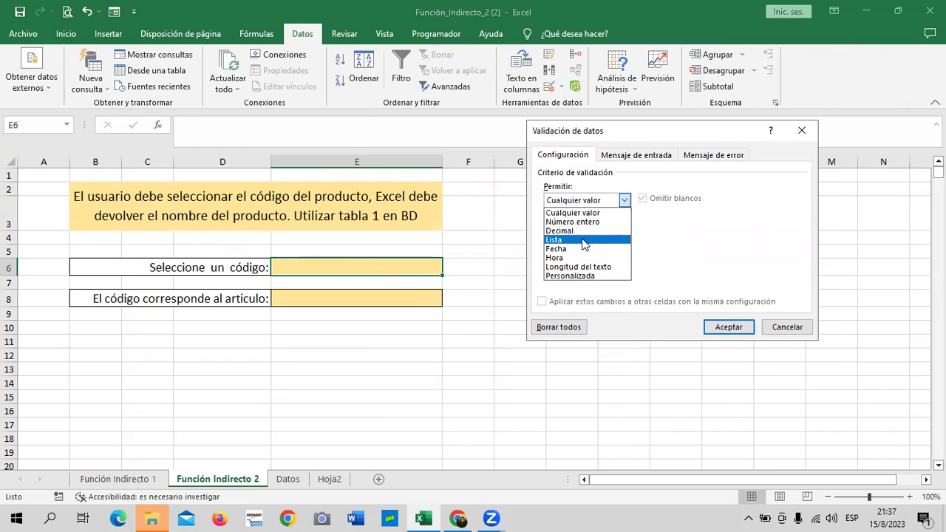
left_click(569, 241)
left_click(741, 258)
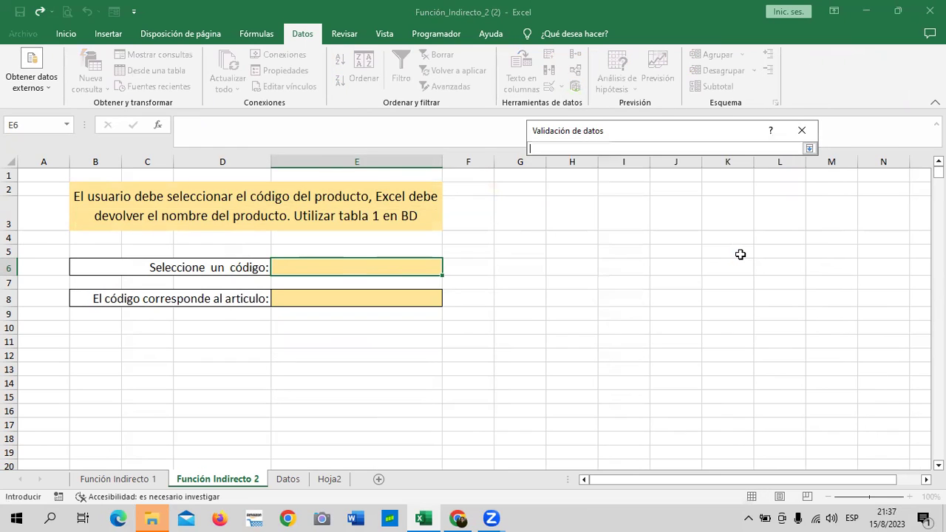
left_click(287, 481)
left_click(314, 202)
left_click_drag(314, 201, 296, 396)
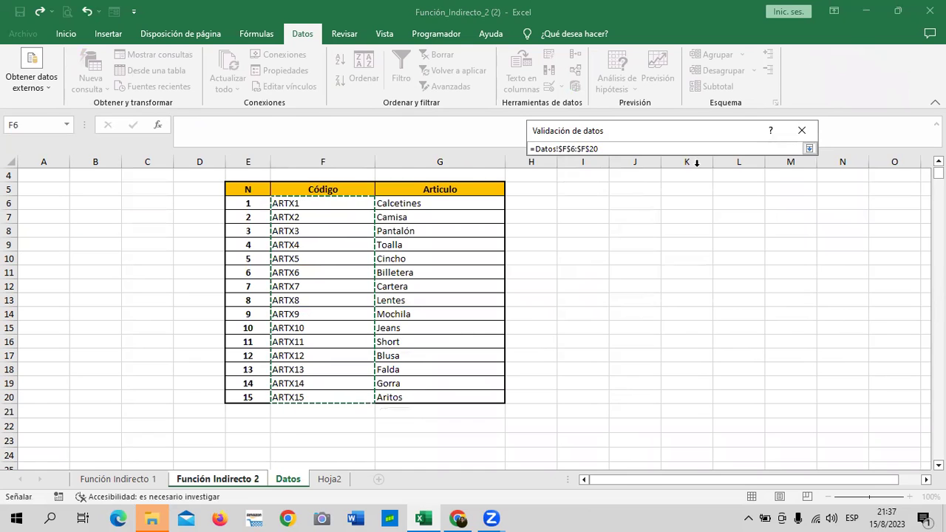
left_click(811, 147)
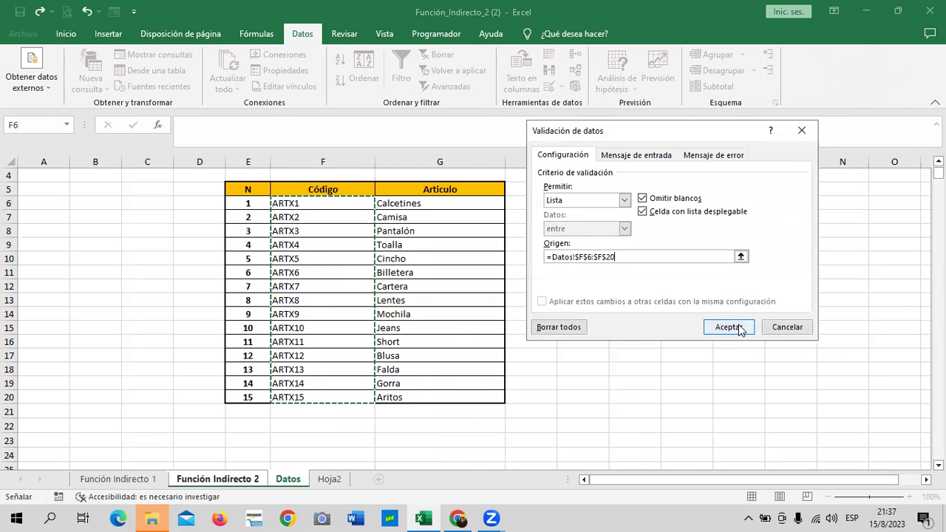
left_click(737, 326)
- Try codes ARTX3 and then ARTX5 from E6's new drop-down list
left_click(448, 269)
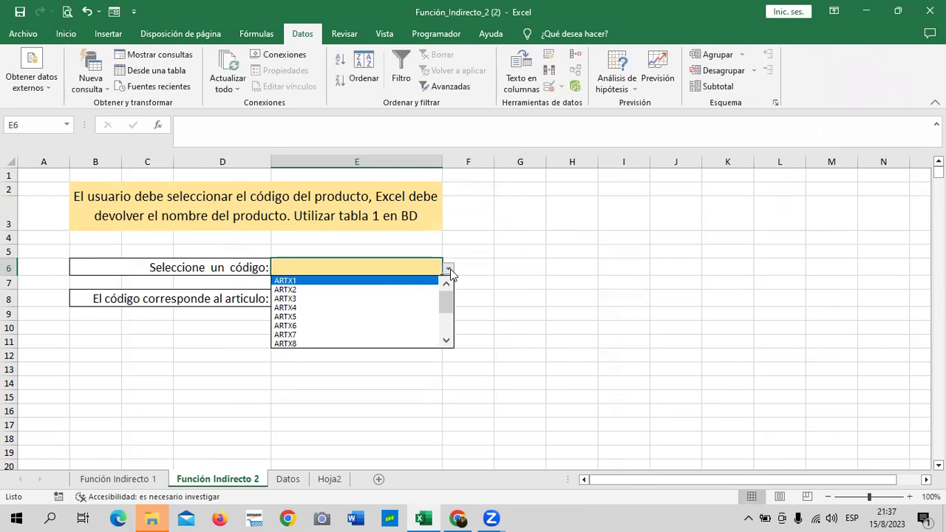
left_click(386, 300)
left_click(448, 269)
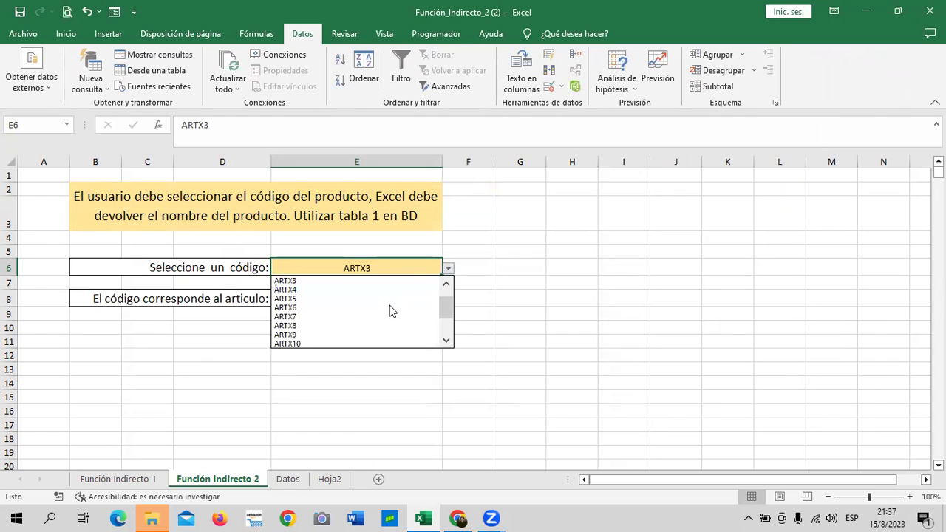
scroll(446, 303, "up", 1)
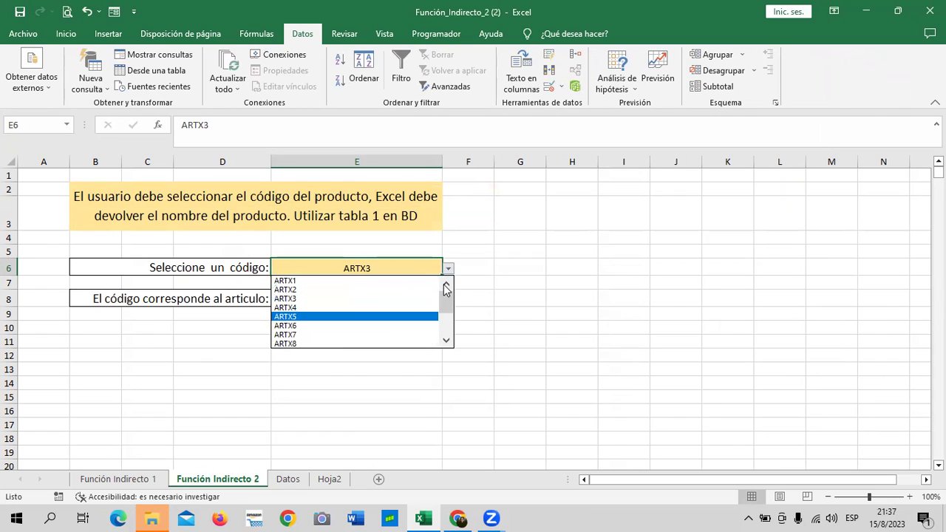
left_click(362, 317)
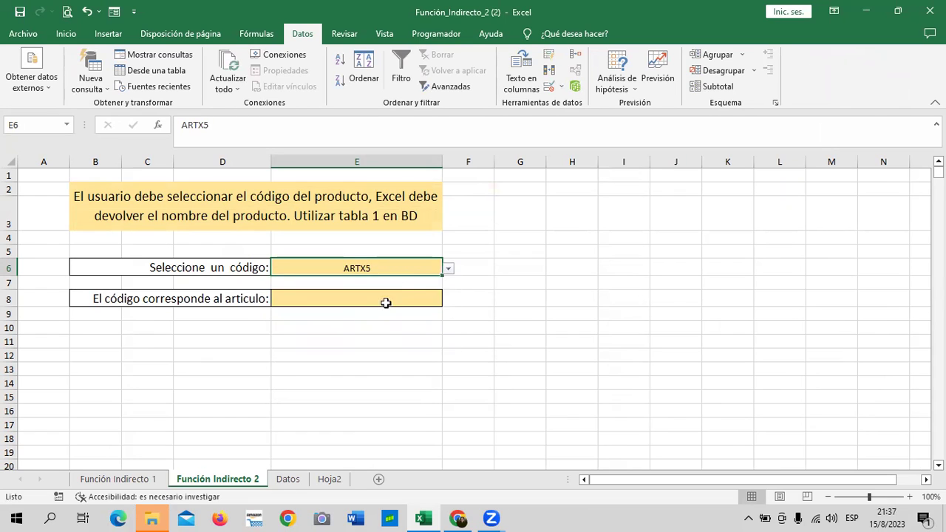
left_click(448, 269)
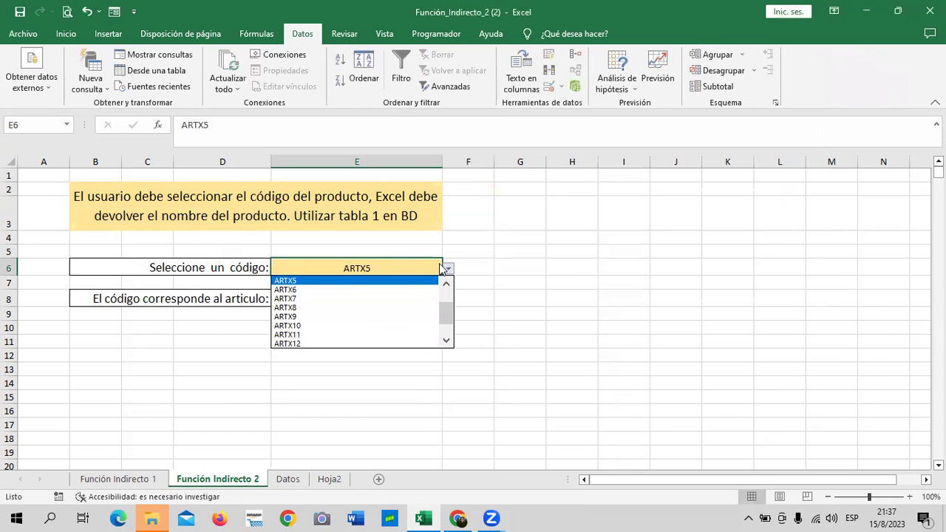
left_click(552, 269)
- Enter =INDIRECTO(E6) in E8 so it returns Cincho for ARTX5
left_click(414, 295)
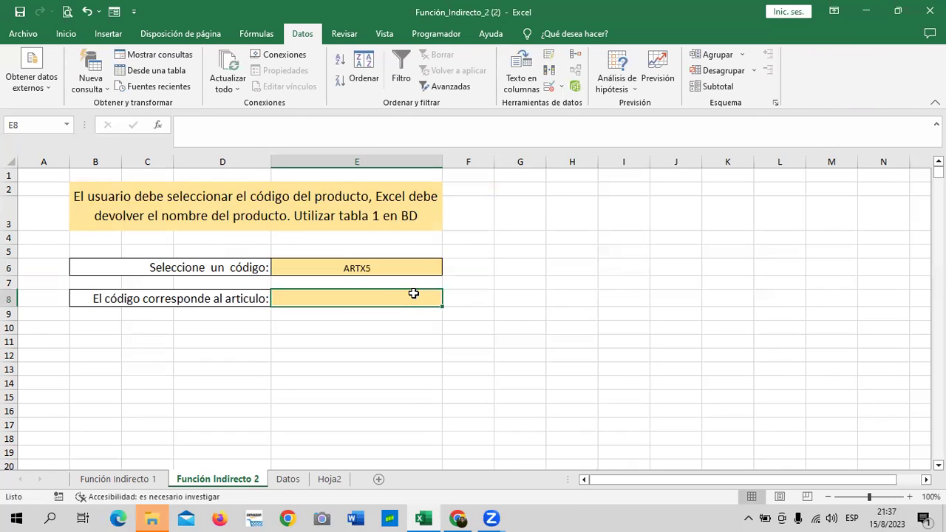
double_click(414, 294)
type("=INDIRE")
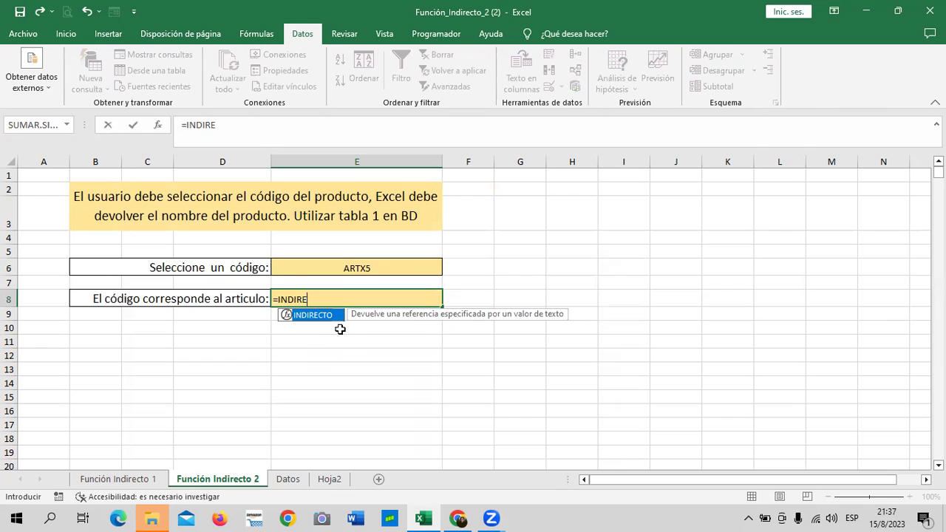
double_click(314, 315)
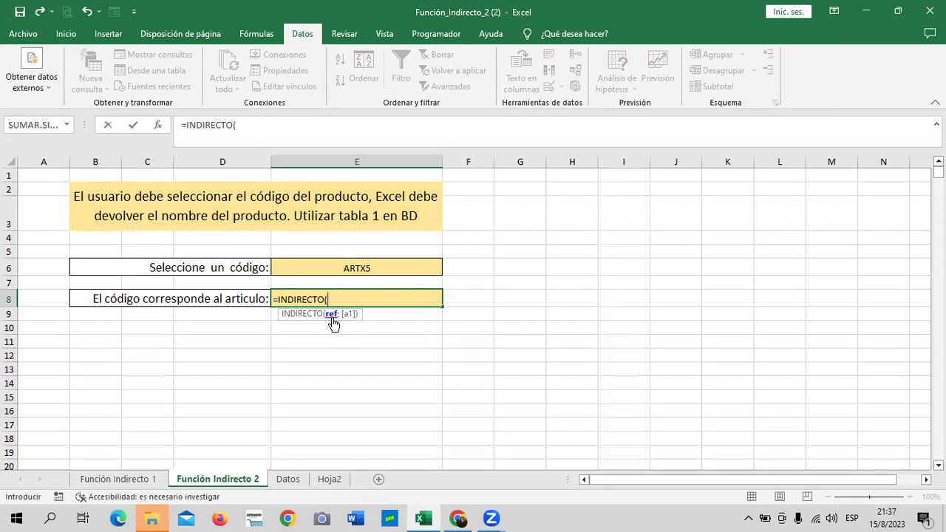
left_click(370, 269)
type(")")
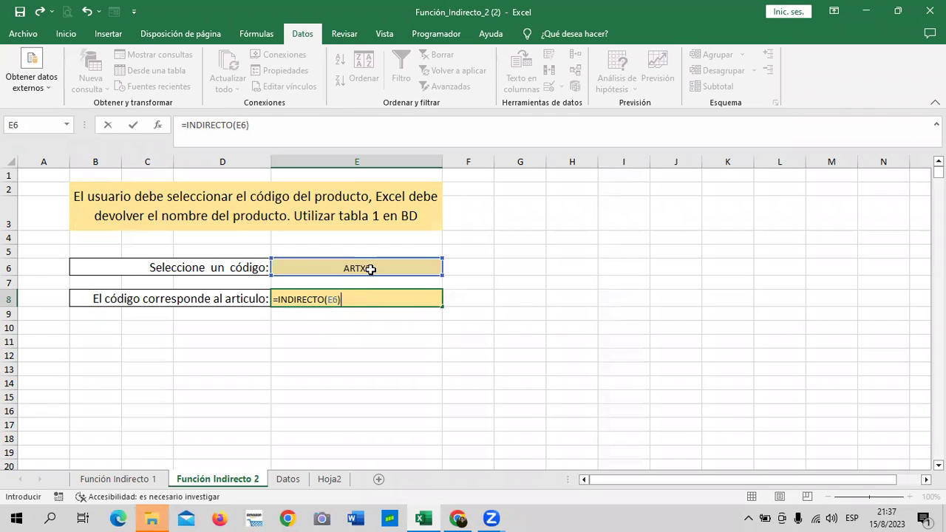
key("Return")
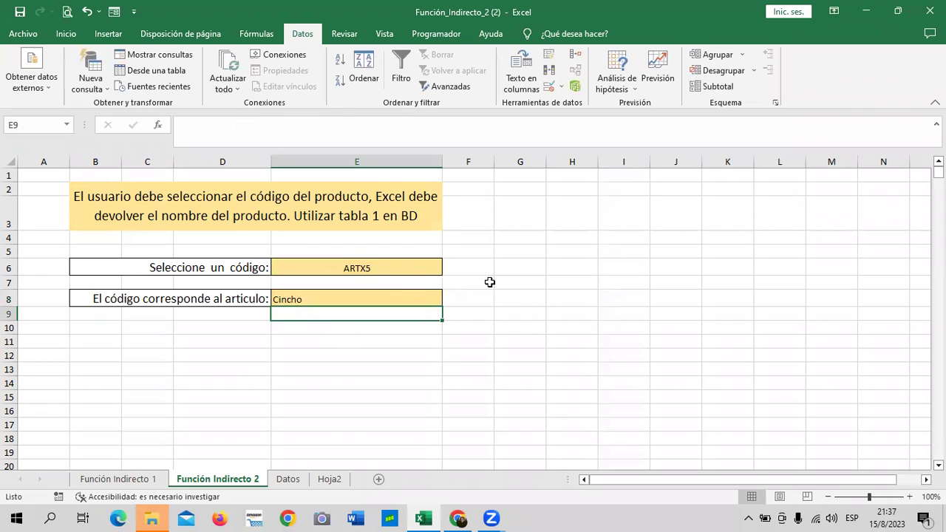
left_click(411, 264)
- Pick codes ARTX6, ARTX2 and ARTX1 in E6, checking E8's product each time
left_click(447, 269)
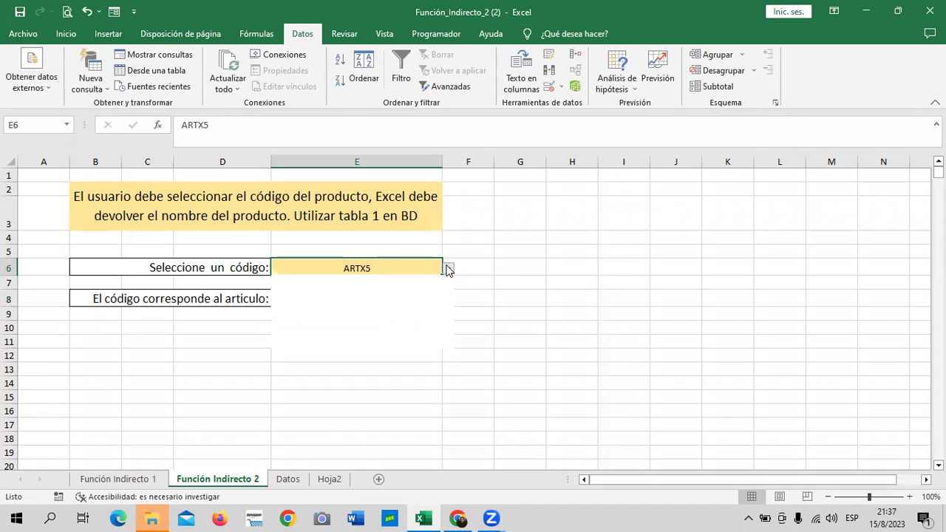
left_click(406, 292)
left_click(447, 269)
scroll(446, 310, "up", 2)
left_click(411, 290)
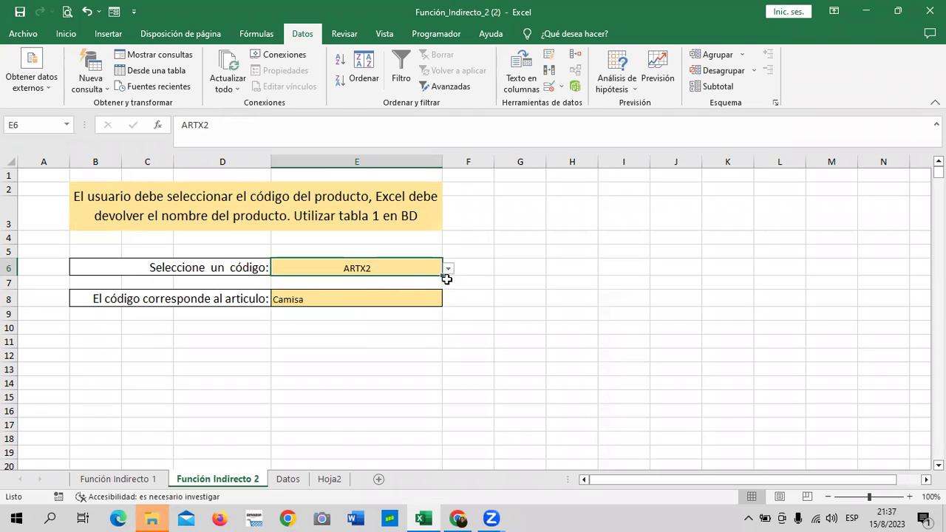
left_click(448, 270)
scroll(435, 315, "up", 1)
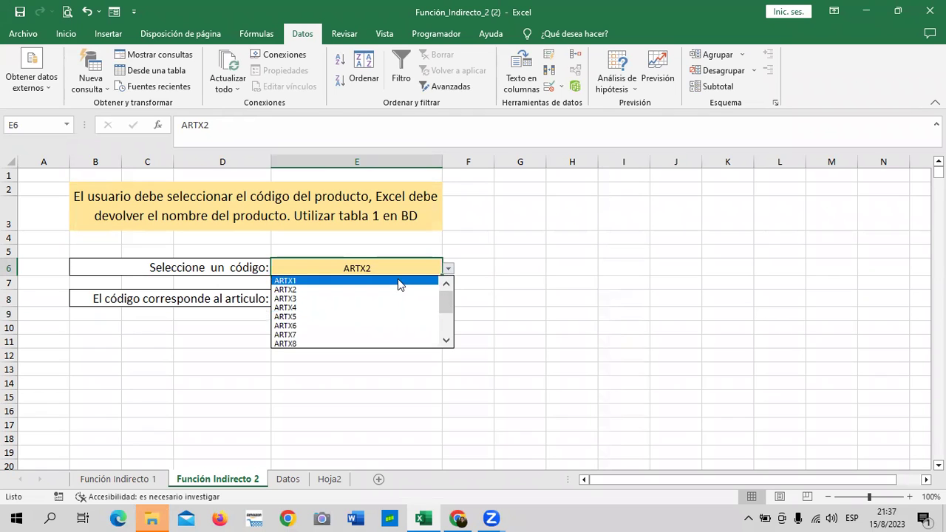
left_click(398, 279)
- Pick ARTX2, ARTX3 and finally ARTX4 in E6, leaving Toalla in E8
left_click(448, 269)
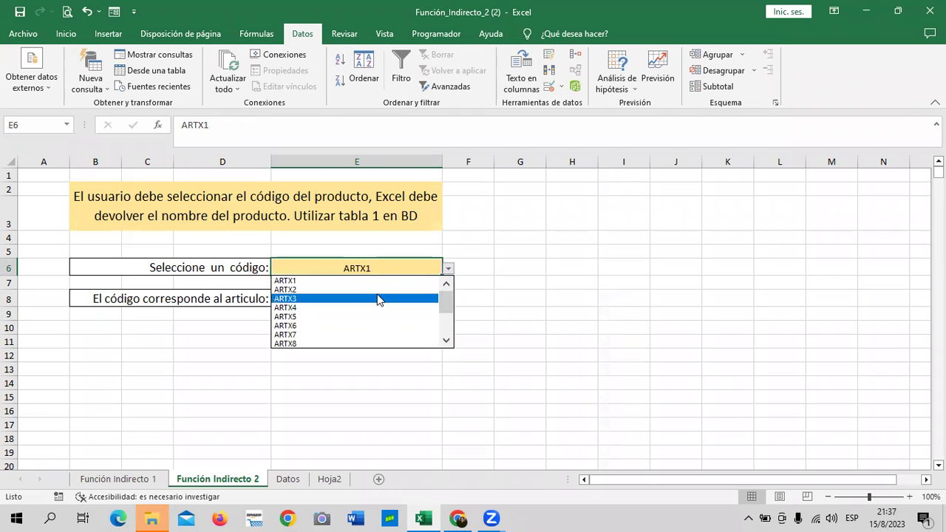
left_click(376, 290)
left_click(448, 269)
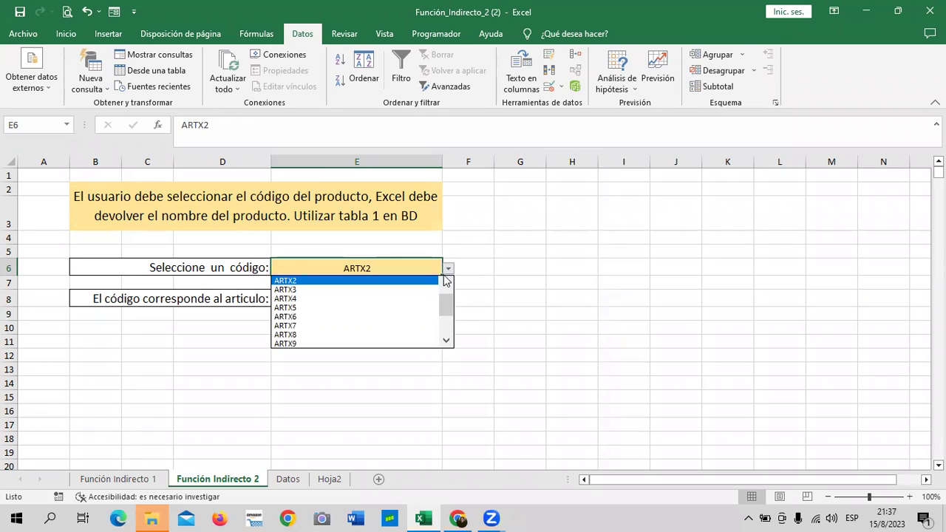
left_click(419, 289)
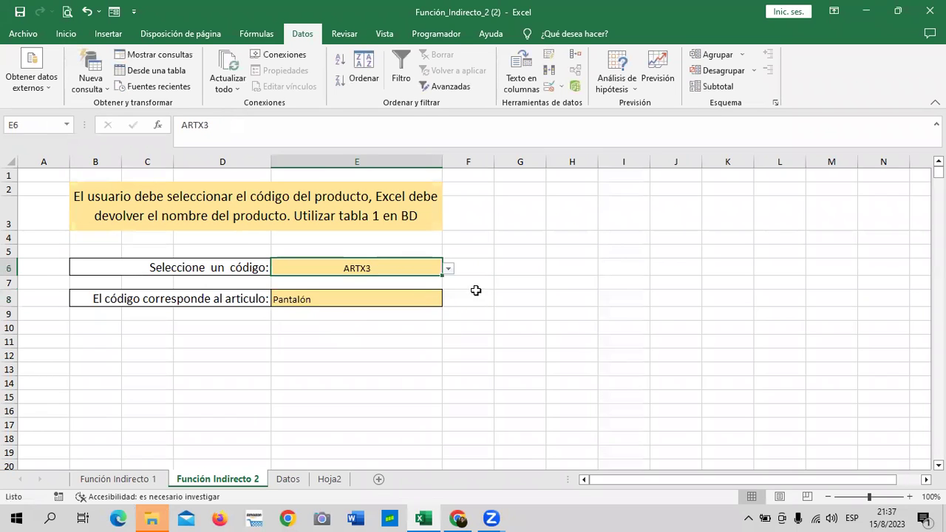
left_click(448, 269)
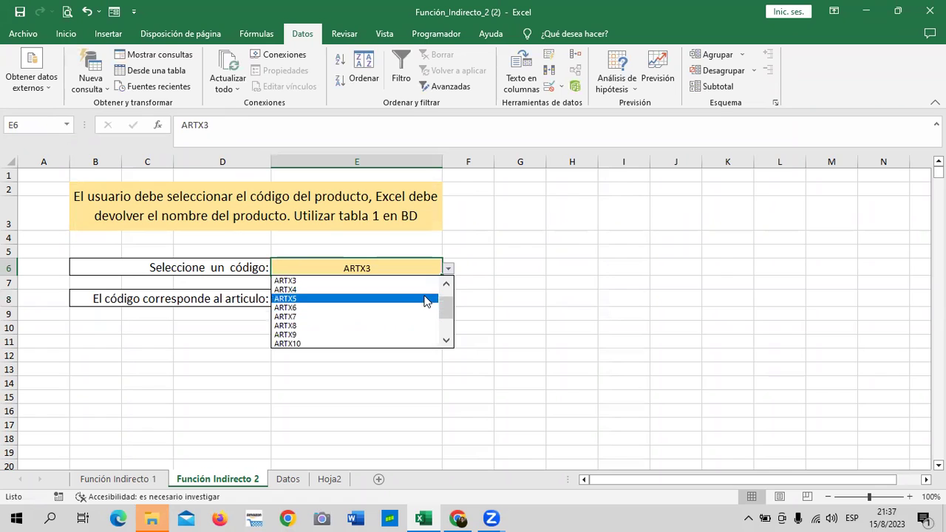
left_click(429, 290)
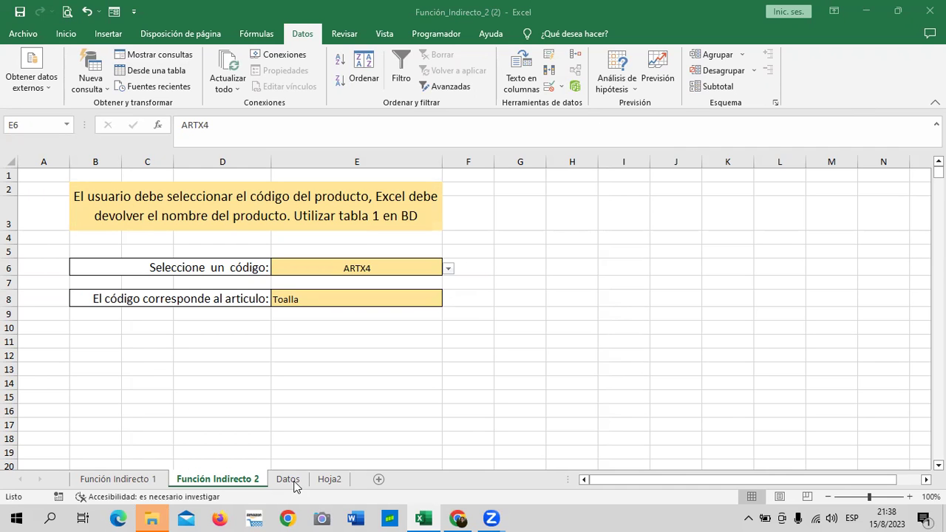
- Go to Hoja2 and review the Búsqueda y referencia functions under Fórmulas
left_click(329, 485)
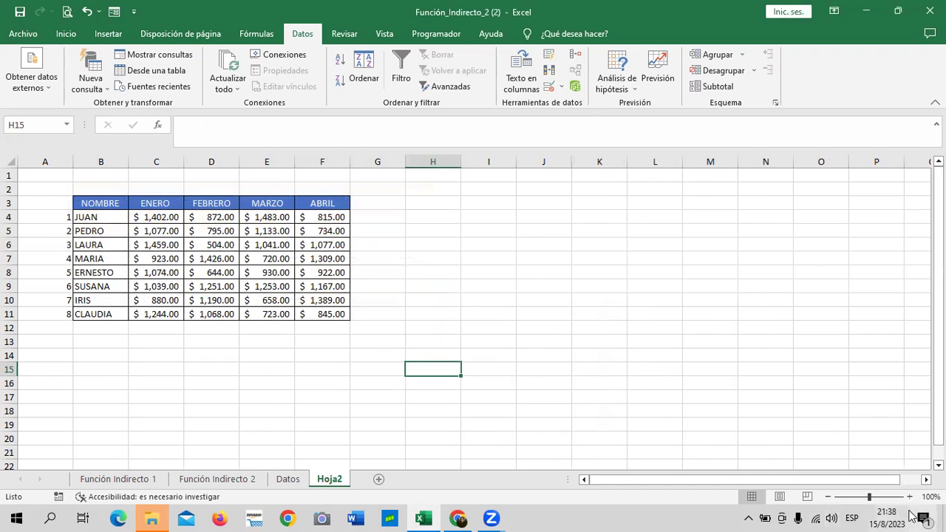
scroll(396, 291, "up", 1)
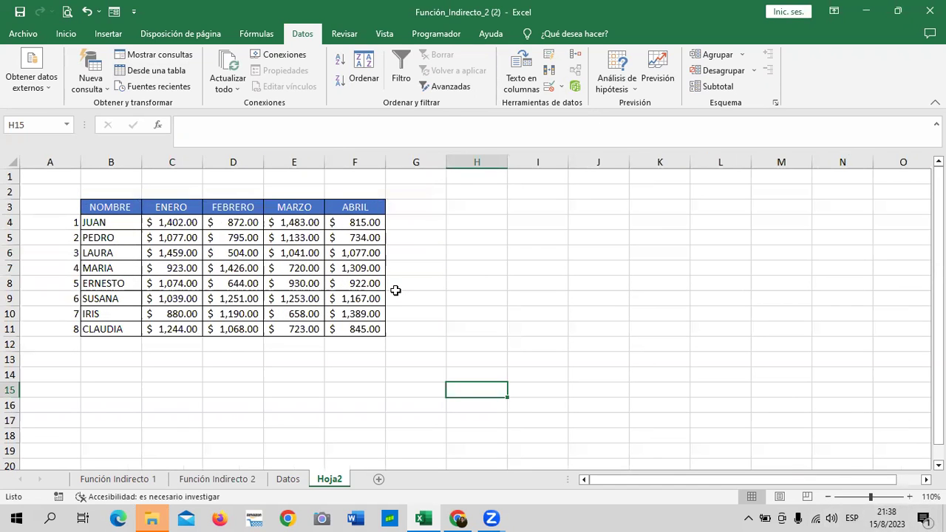
left_click(255, 34)
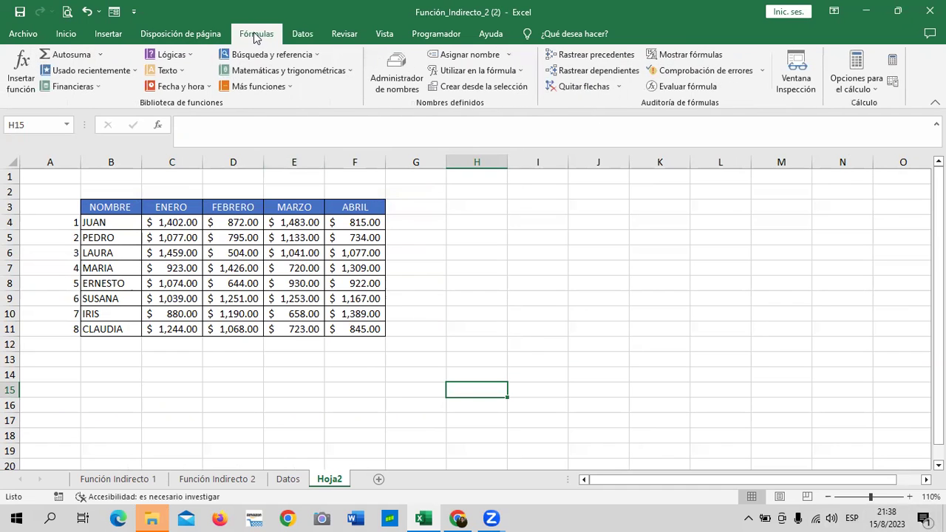
left_click(311, 55)
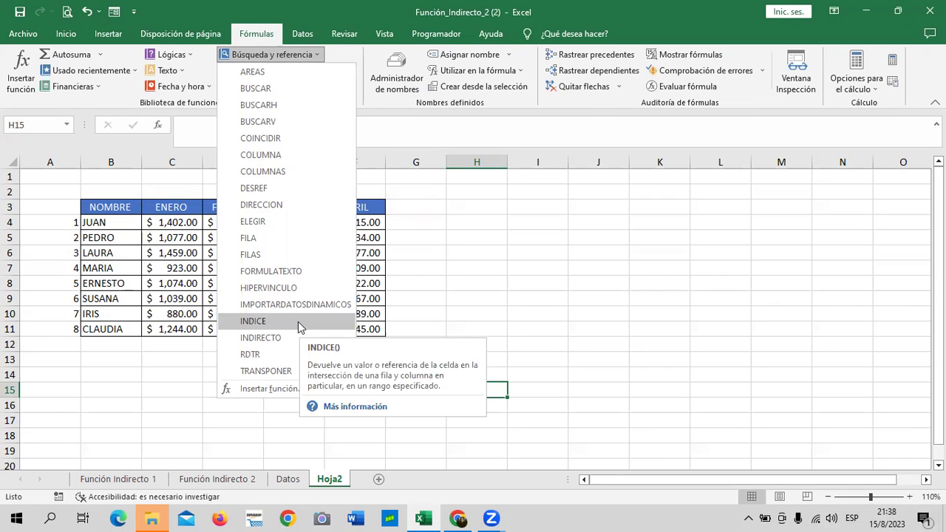
left_click(499, 267)
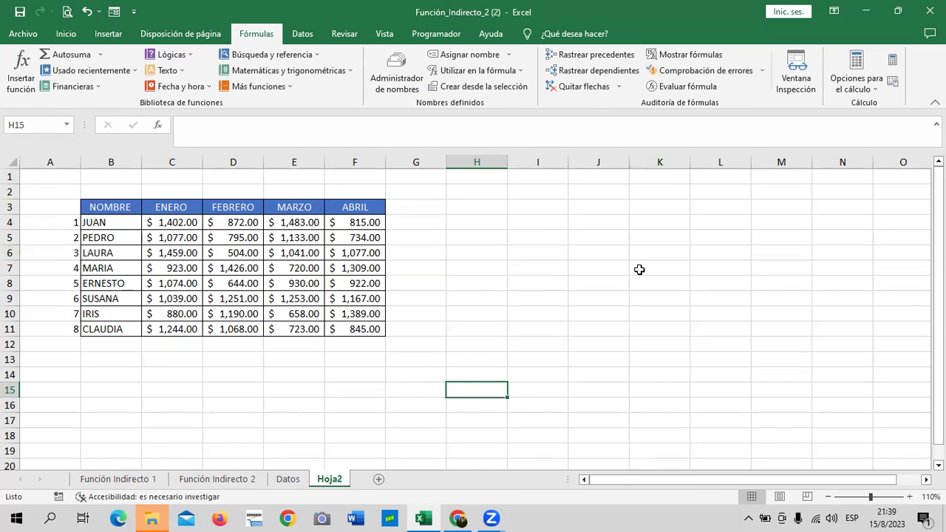
- Enter =INDICE(C4:F11;8;4) in E15 to return 845, the eighth row's ABRIL amount
left_click(290, 392)
type("=INDICE")
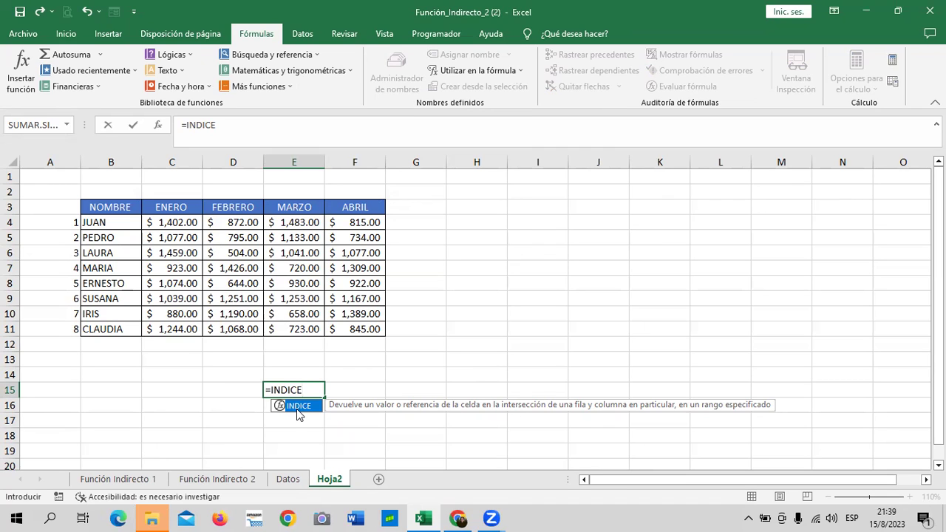
double_click(298, 407)
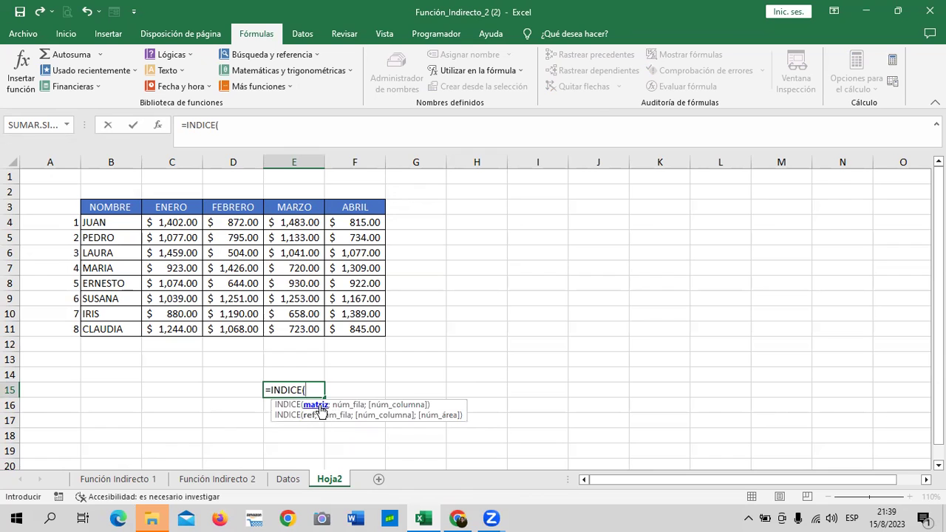
mouse_move(167, 221)
left_mouse_down()
mouse_move(323, 305)
mouse_move(335, 329)
left_mouse_up()
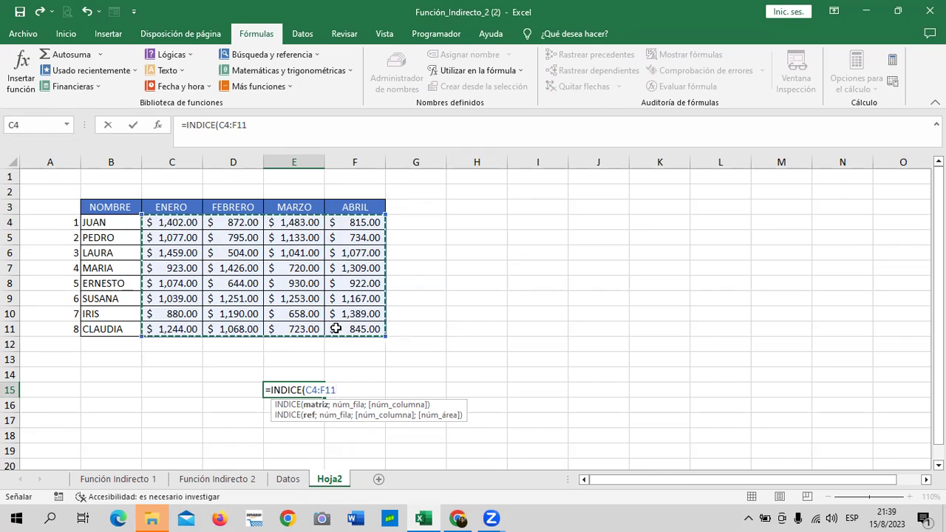
type(";")
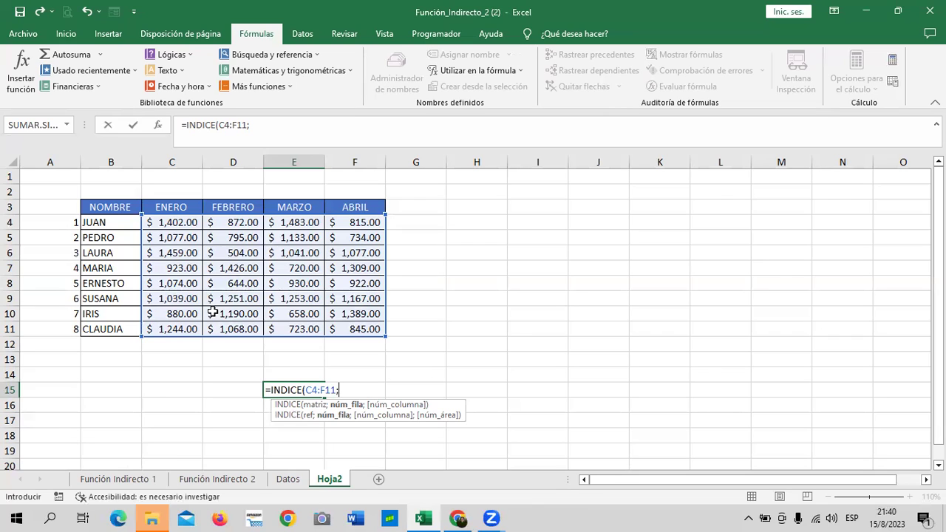
type("8")
type(";")
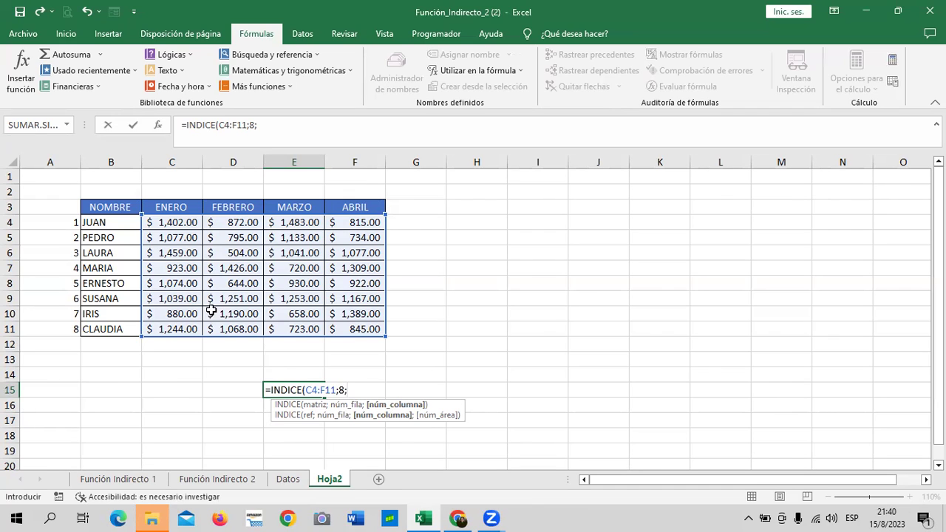
type("4")
type(")")
key("Return")
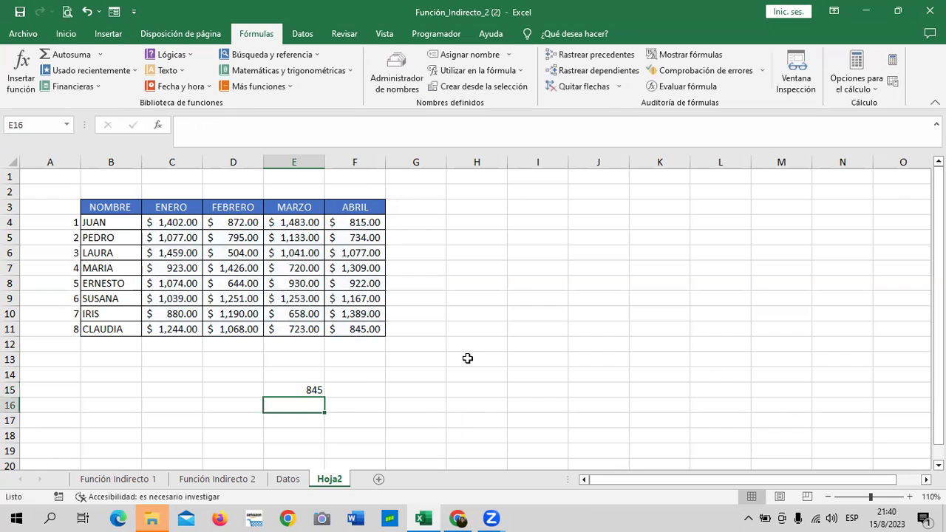
left_click(349, 329)
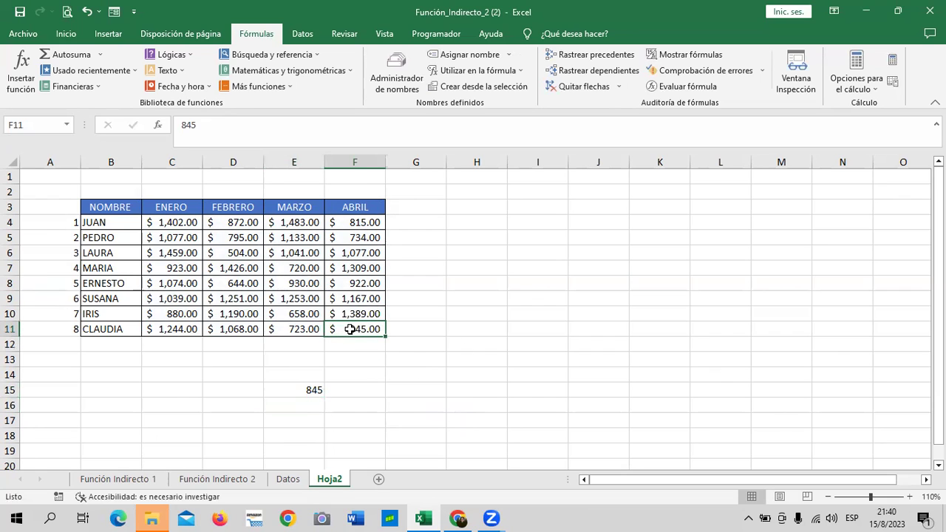
left_click(294, 393)
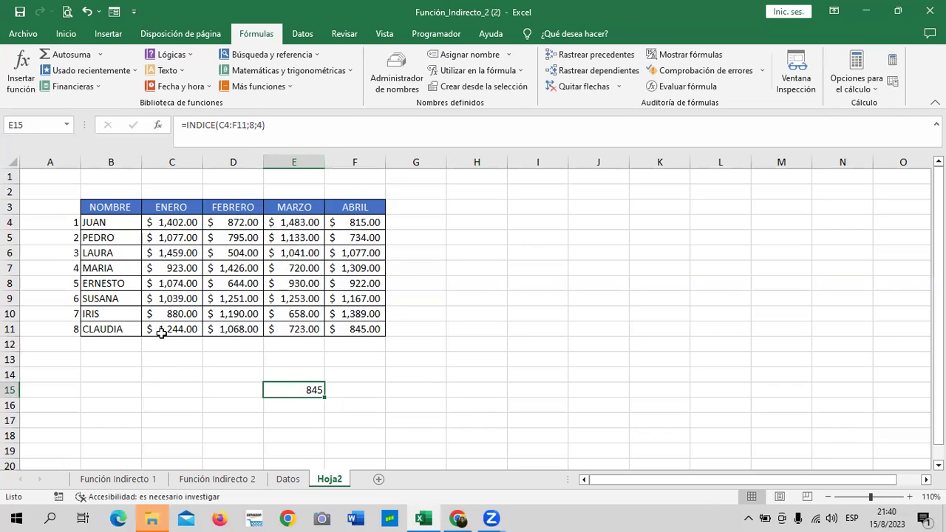
left_click(348, 332)
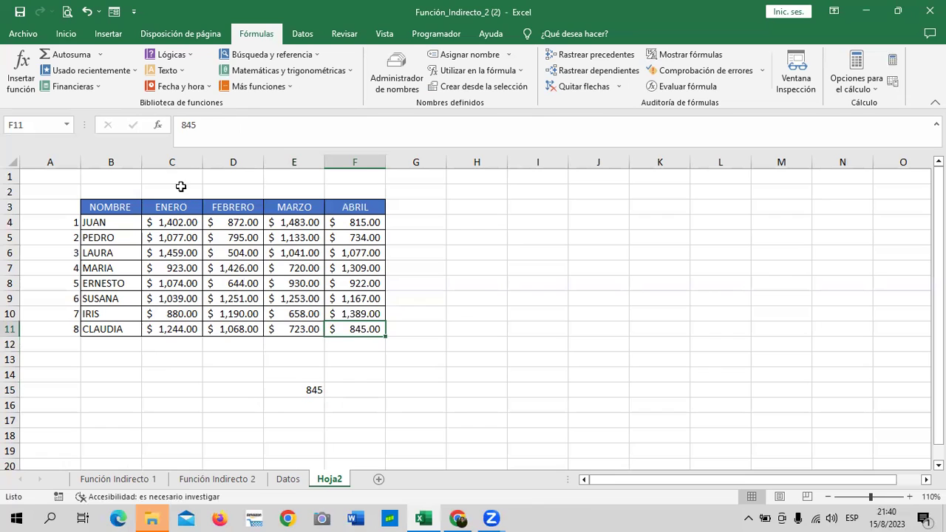
left_click(301, 390)
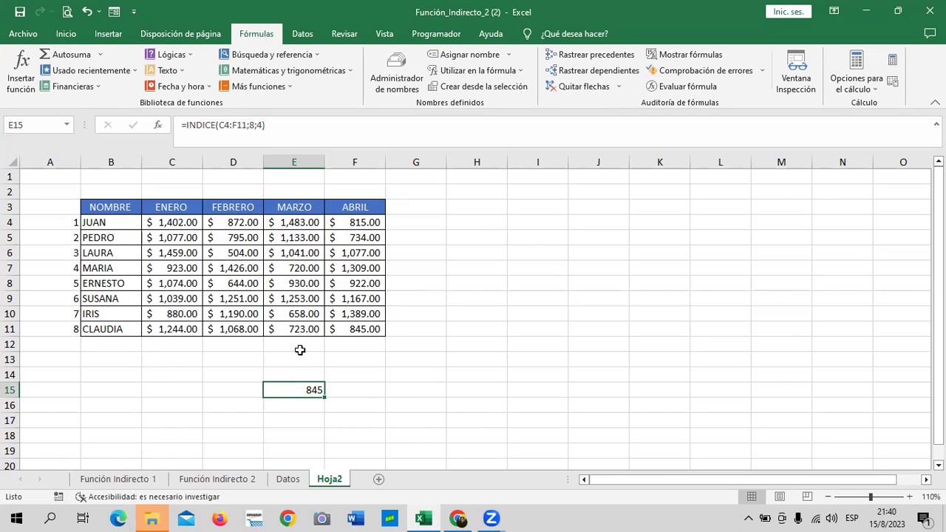
scroll(326, 317, "down", 1)
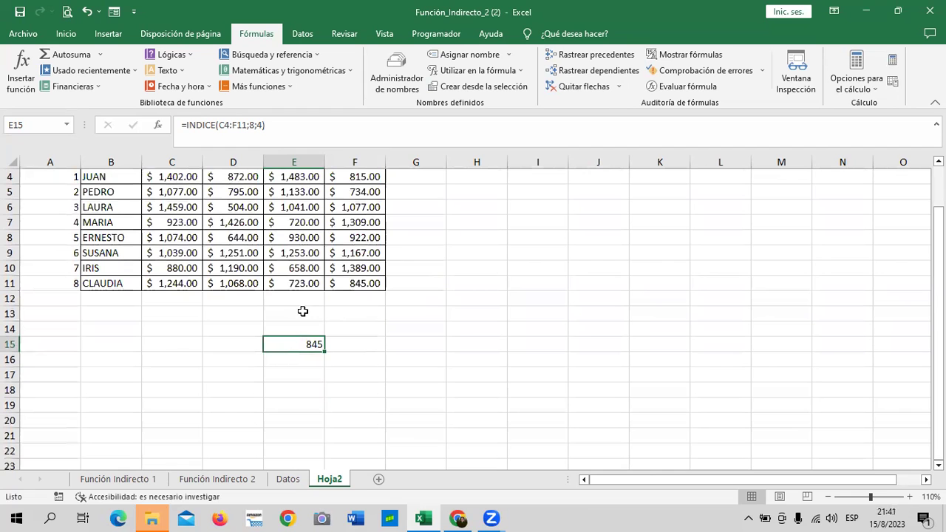
scroll(299, 326, "up", 1)
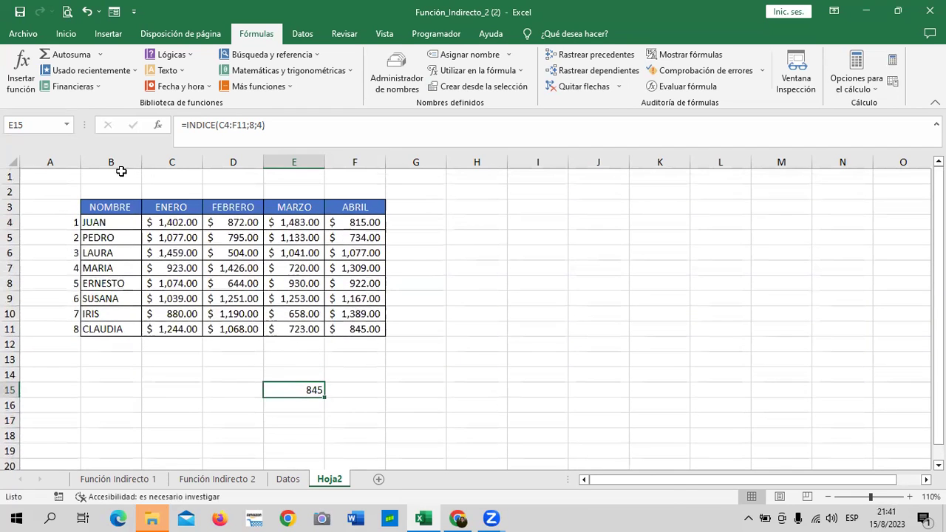
- Copy the sales table B3:F11 and paste a duplicate at B16
mouse_move(128, 211)
left_mouse_down()
mouse_move(363, 313)
mouse_move(363, 323)
left_mouse_up()
right_click(276, 226)
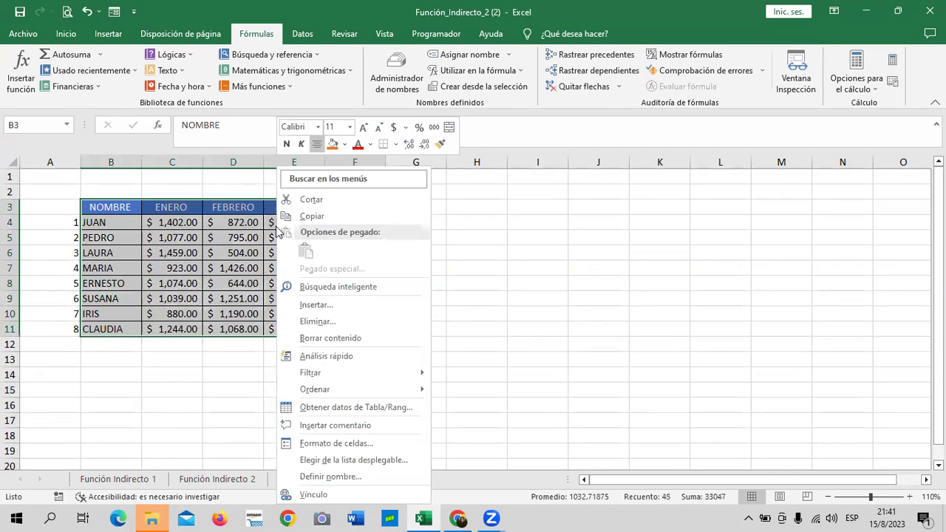
left_click(327, 219)
left_click(104, 401)
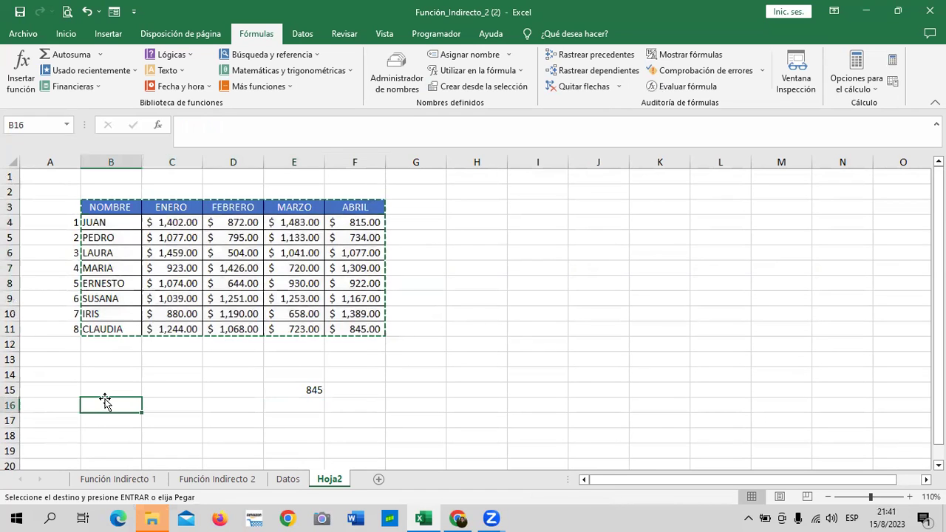
key("ctrl+v")
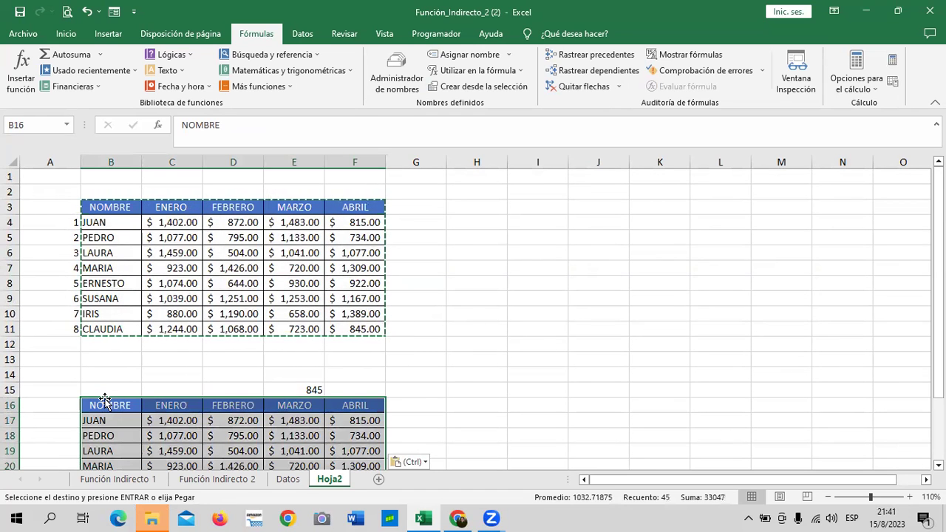
key("Escape")
scroll(525, 303, "down", 1)
- Start an =INDICE(( formula in cell F27
left_click(316, 344)
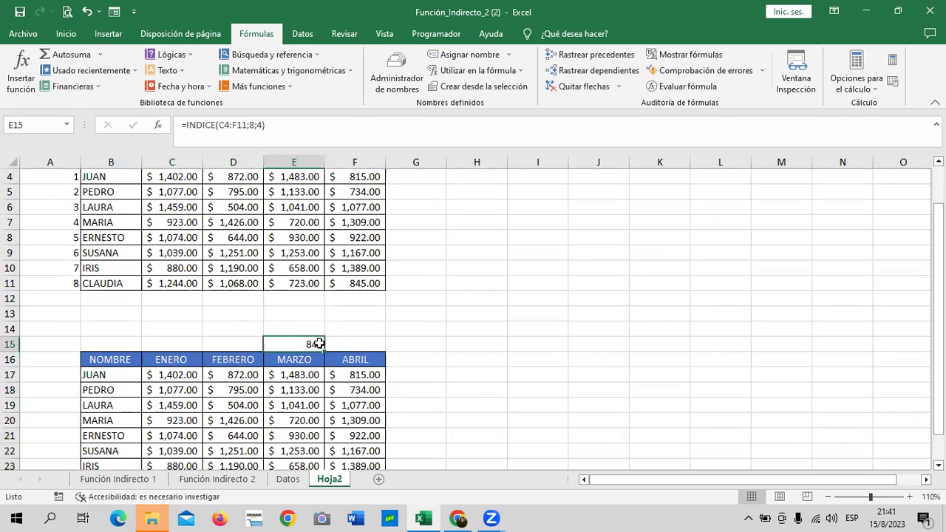
scroll(334, 332, "down", 2)
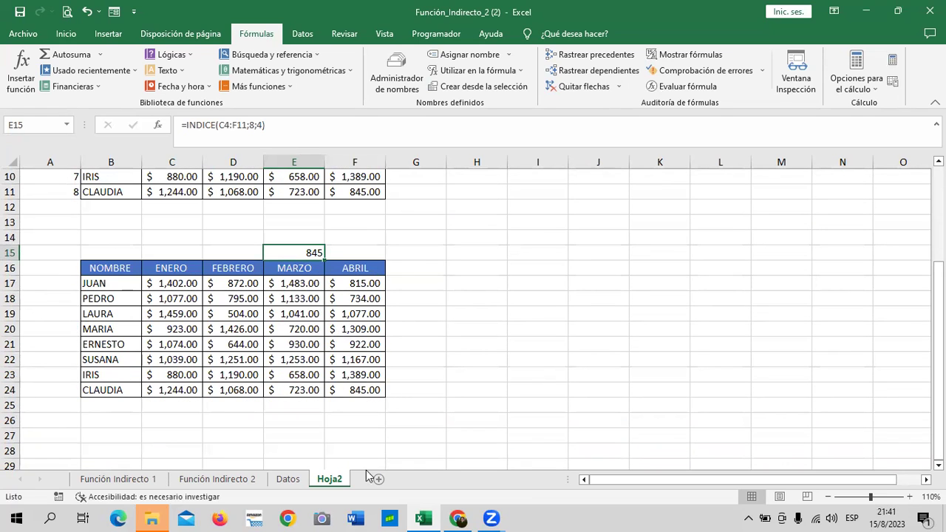
left_click(360, 439)
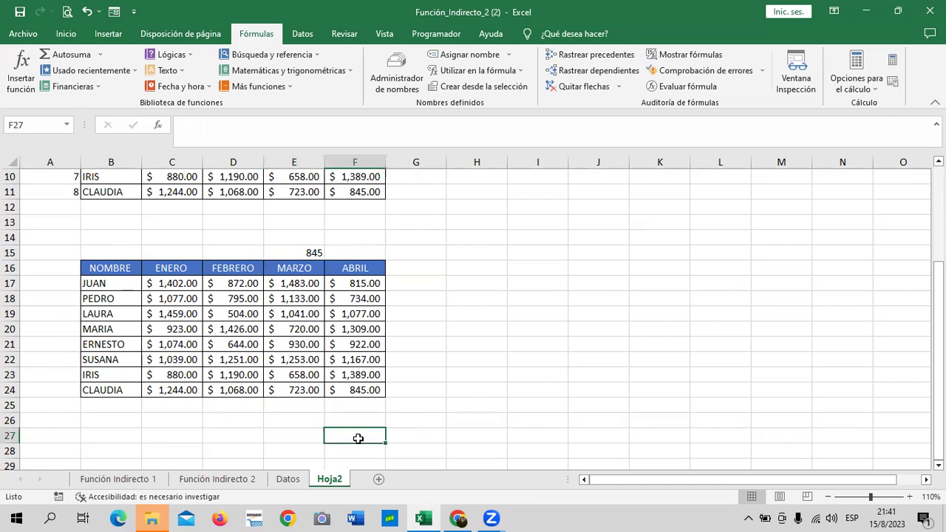
type("=IN")
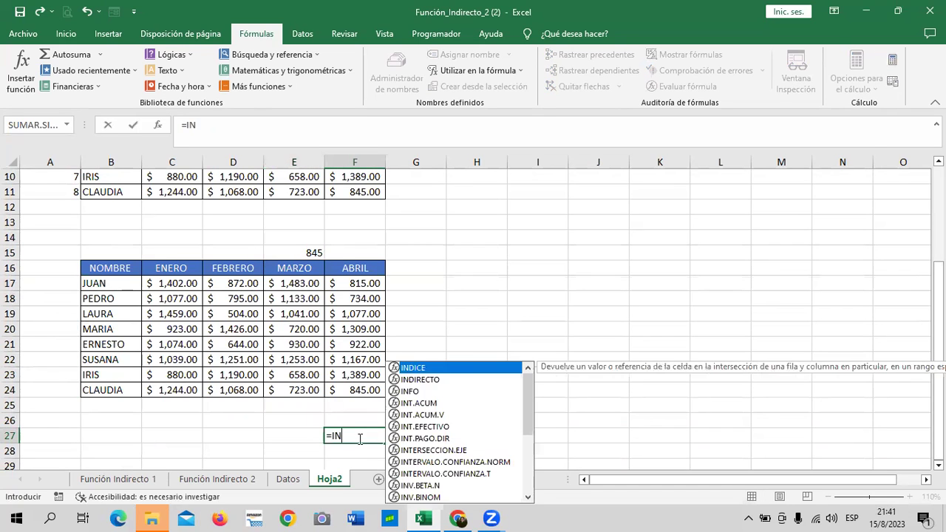
type("DICE")
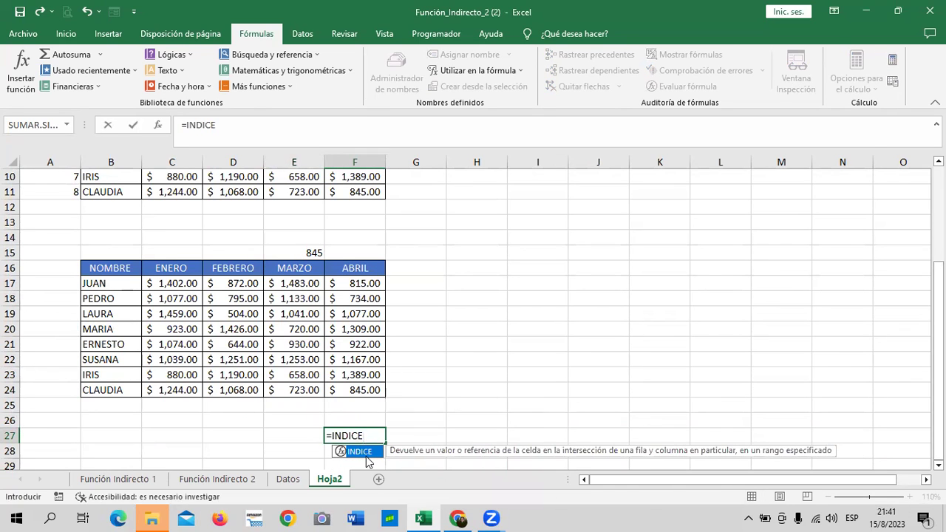
double_click(366, 453)
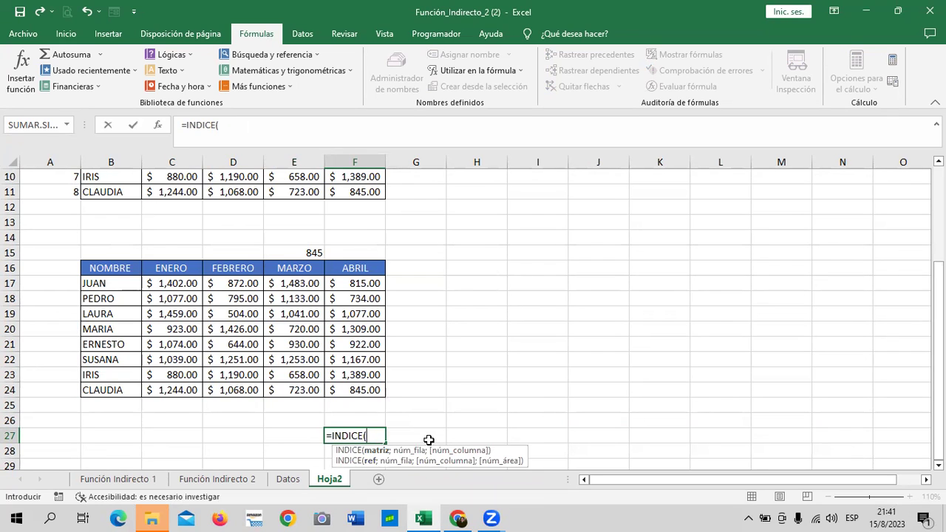
type("(")
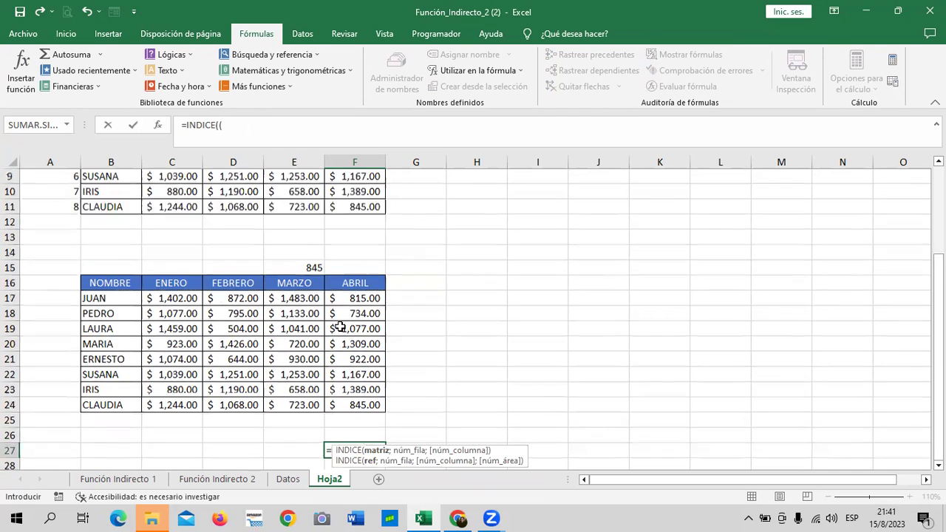
scroll(340, 325, "up", 3)
- Add areas C4:F11 and C17:F24 to the INDICE formula with arguments 5, 4 and 2
left_click_drag(167, 223, 353, 329)
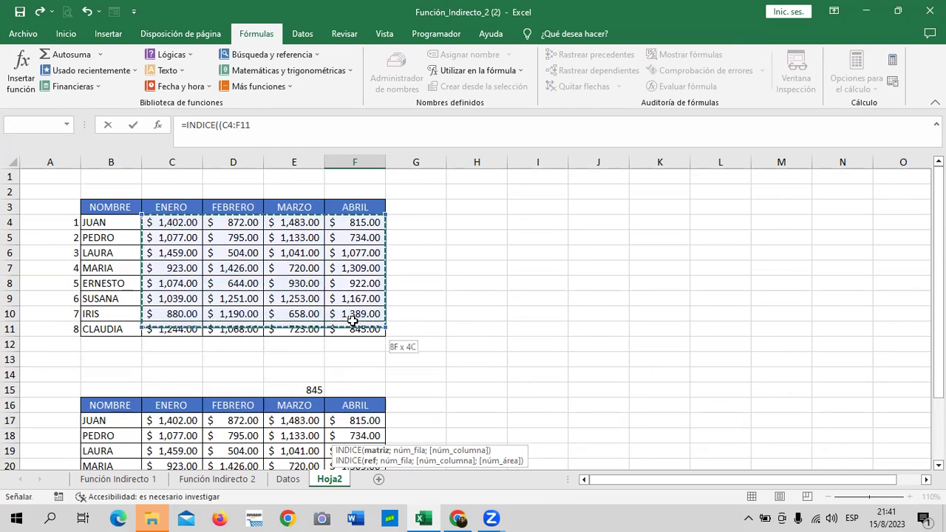
left_click(322, 128)
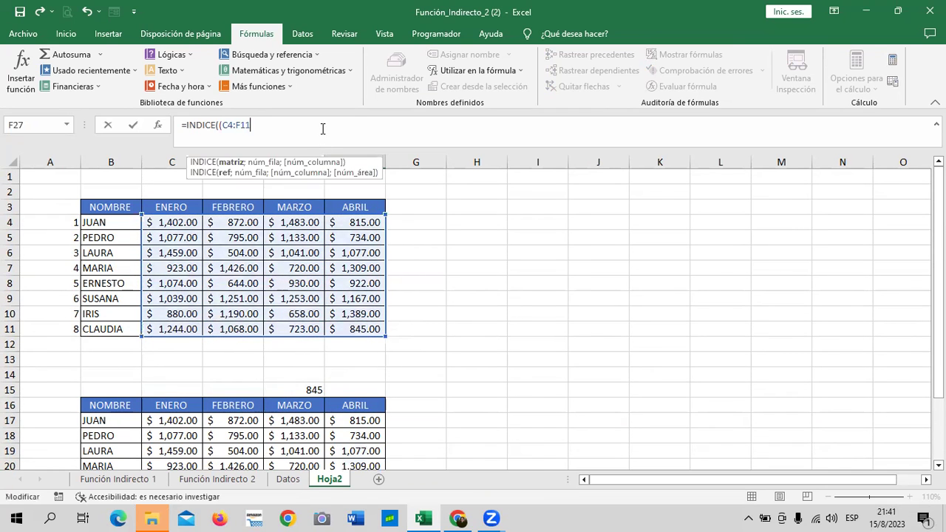
type(";")
scroll(313, 250, "down", 1)
scroll(194, 355, "down", 1)
left_click_drag(178, 329, 345, 435)
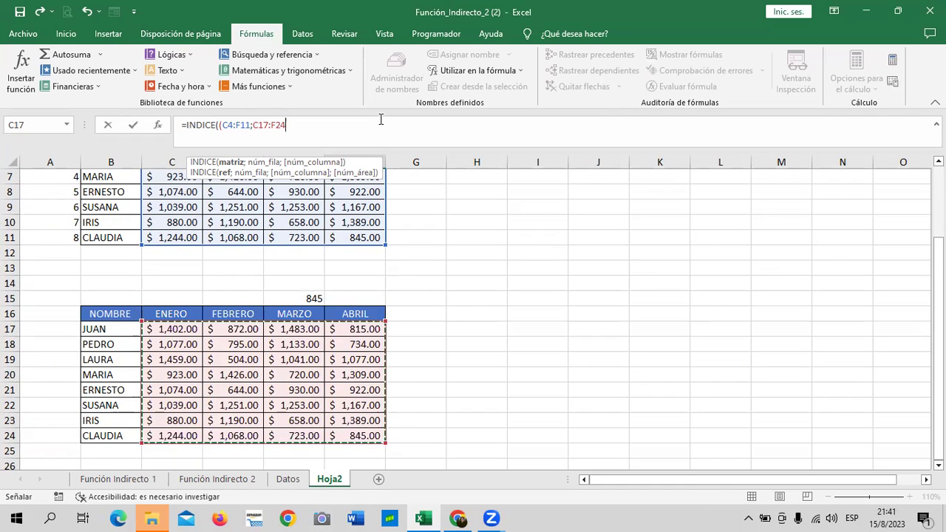
type(";")
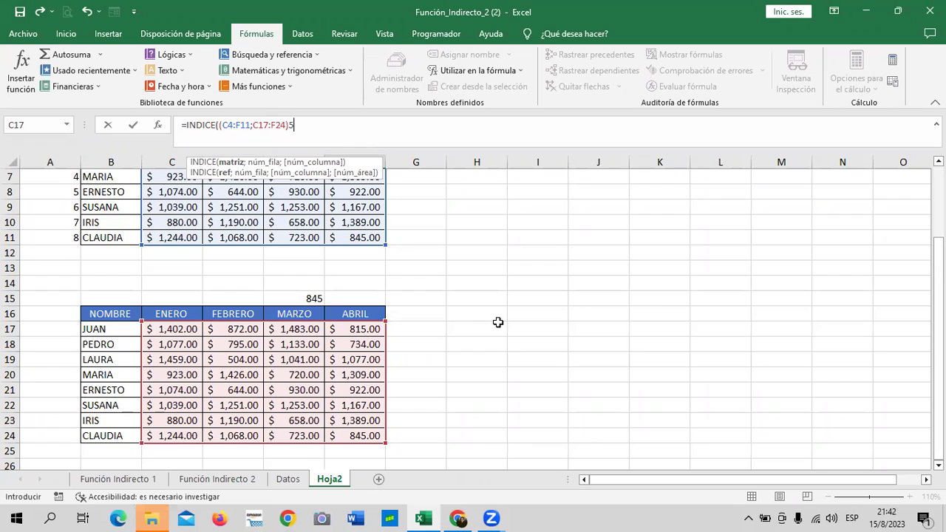
type(";")
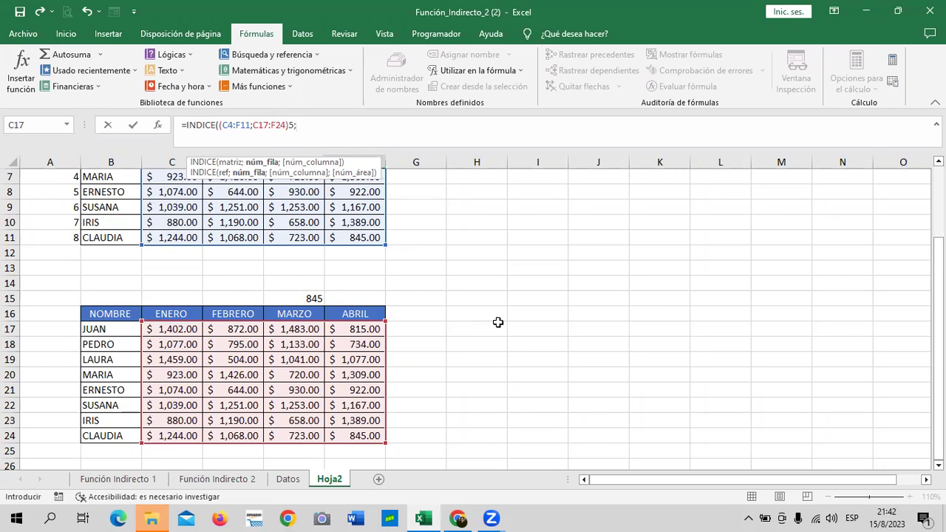
type("4;")
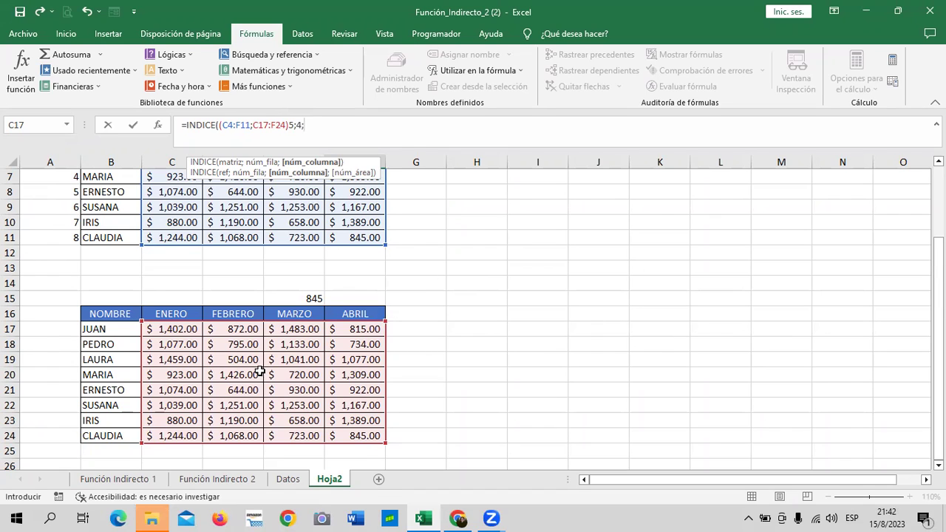
type("2")
type(")")
- Enter the INDICE formula in F27, replacing the stray * with ; so it returns 922
key("Return")
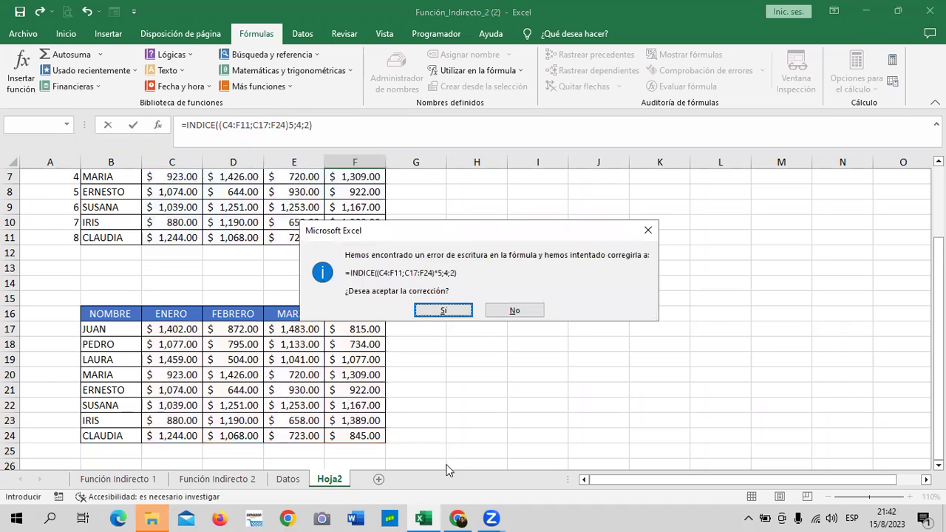
left_click(451, 310)
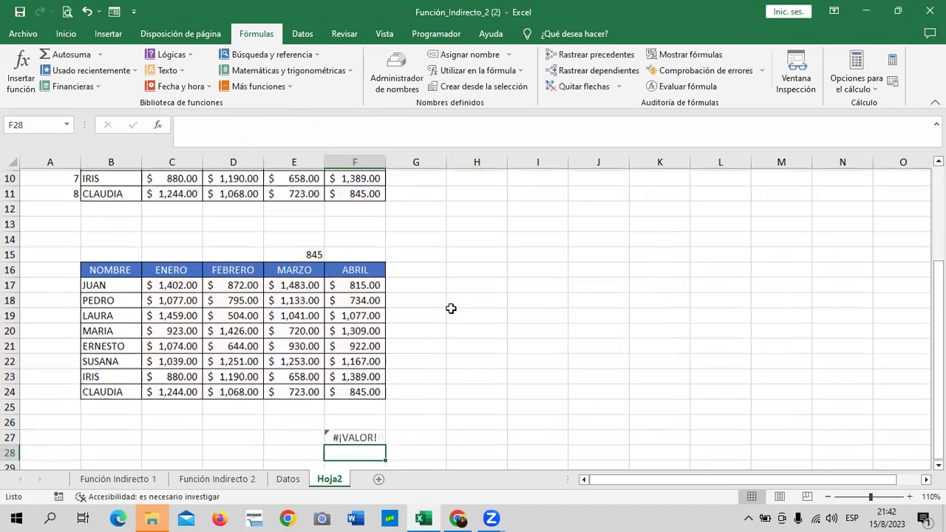
left_click(358, 434)
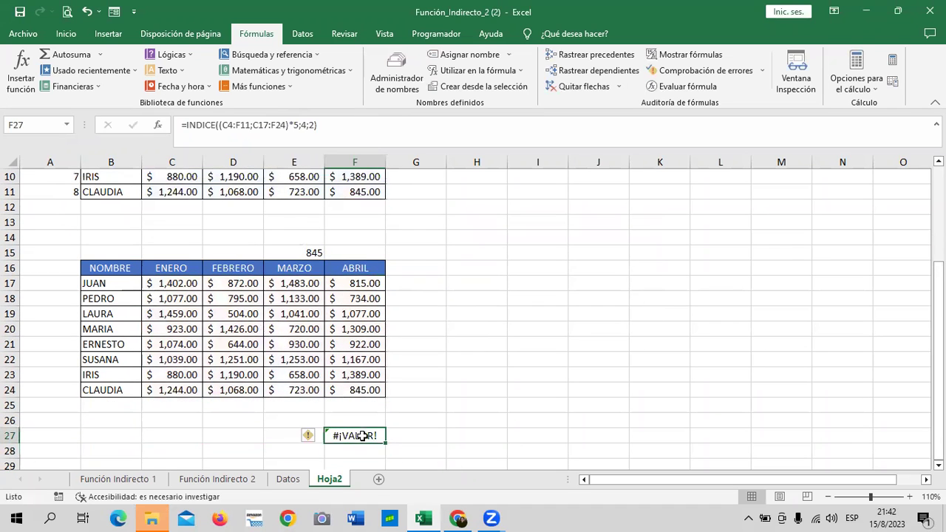
left_click(293, 126)
key("BackSpace")
type(";")
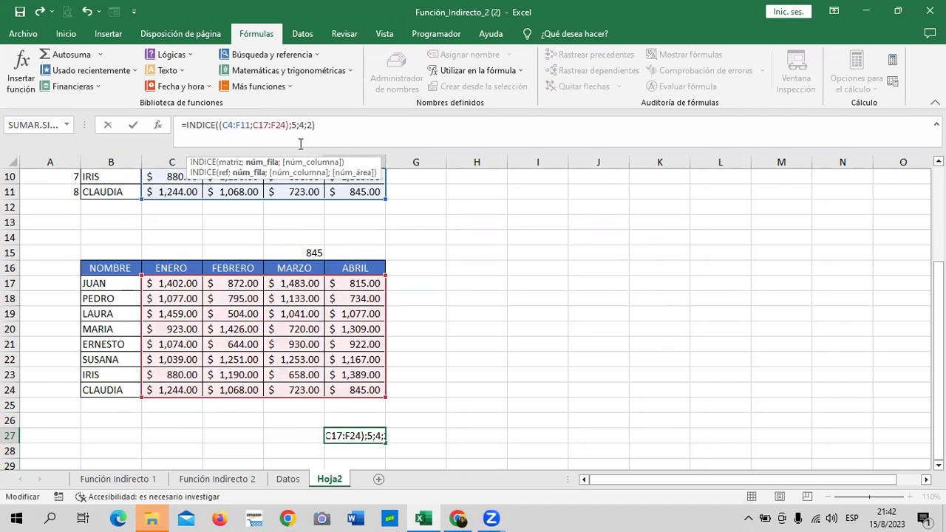
key("Return")
left_click(370, 436)
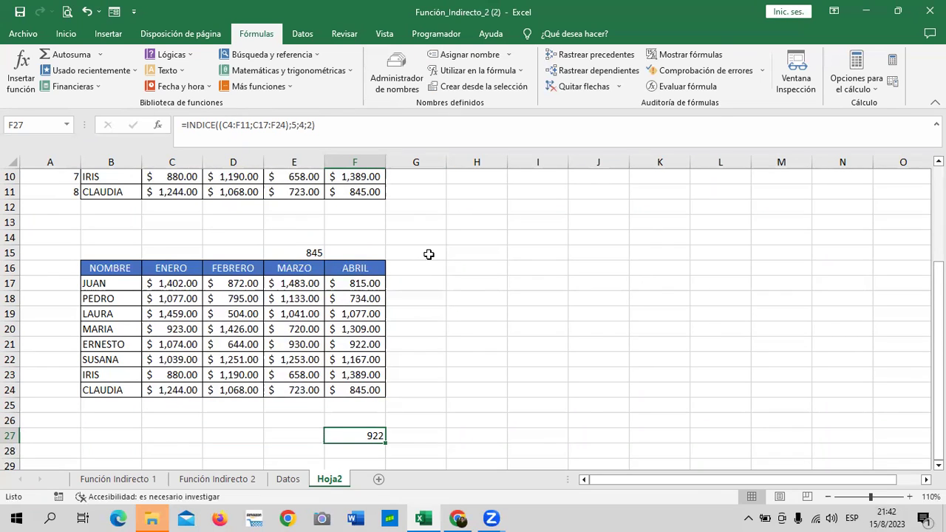
scroll(430, 256, "down", 1)
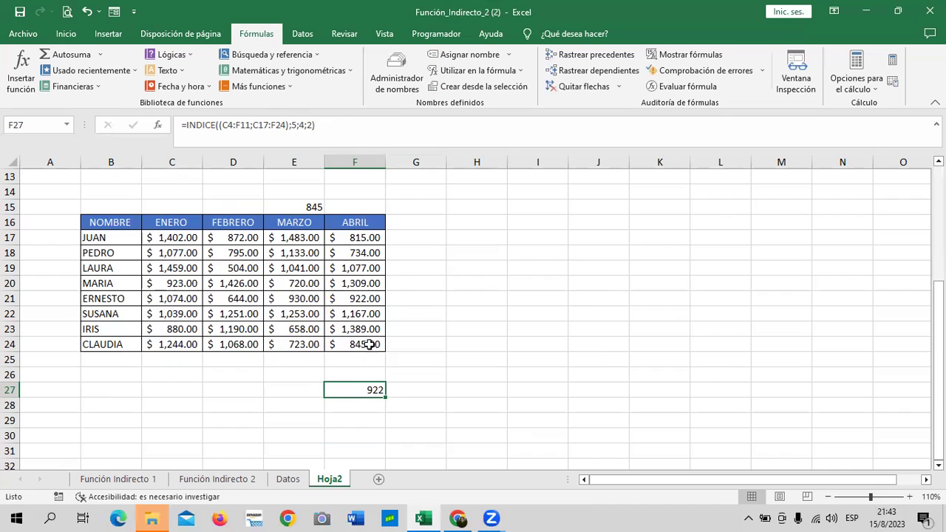
left_click(10, 283)
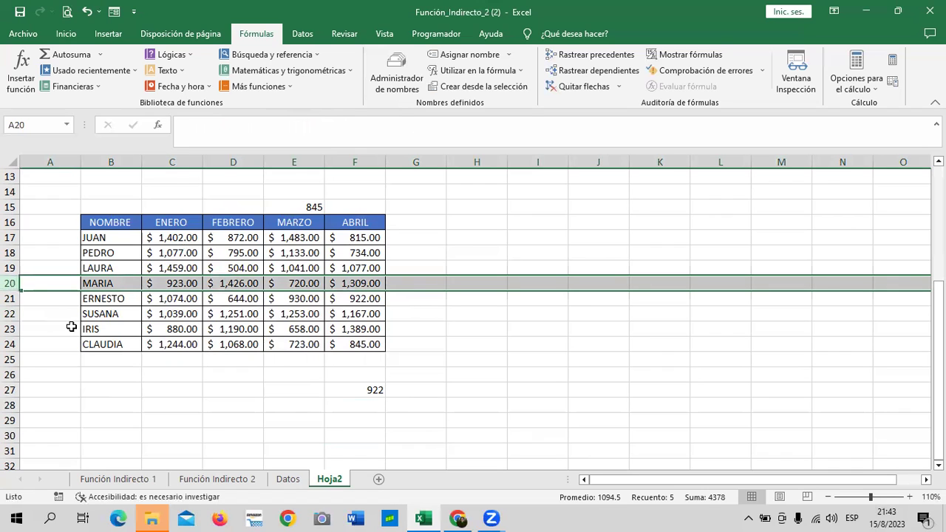
left_click(10, 299)
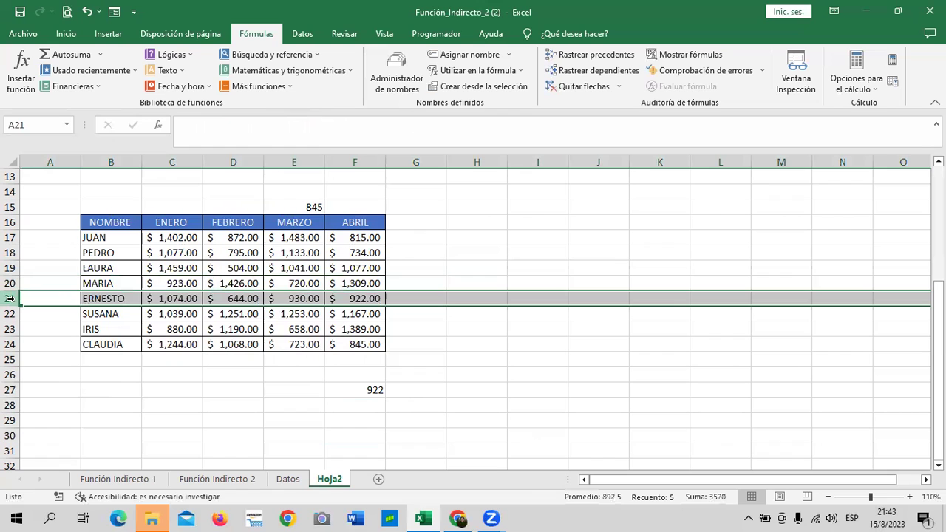
left_click(363, 300)
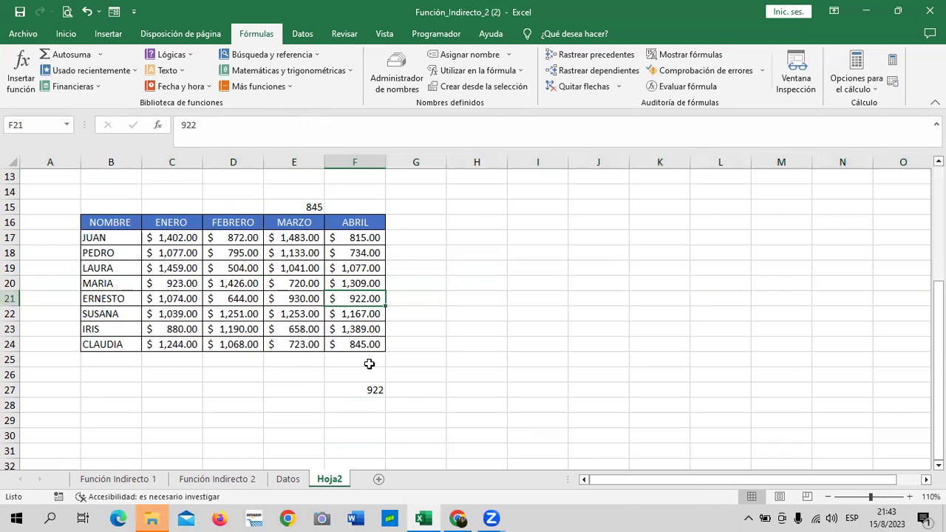
scroll(370, 364, "up", 1)
scroll(370, 365, "up", 2)
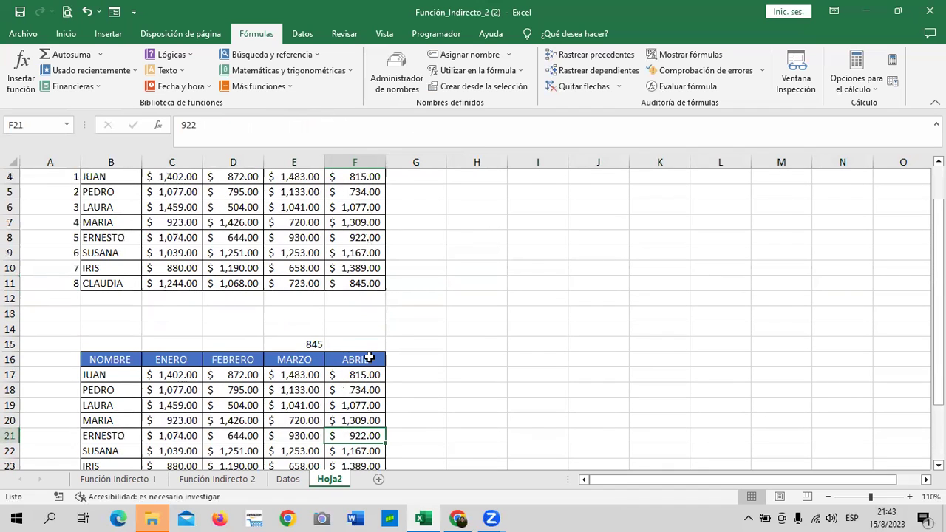
scroll(342, 367, "down", 2)
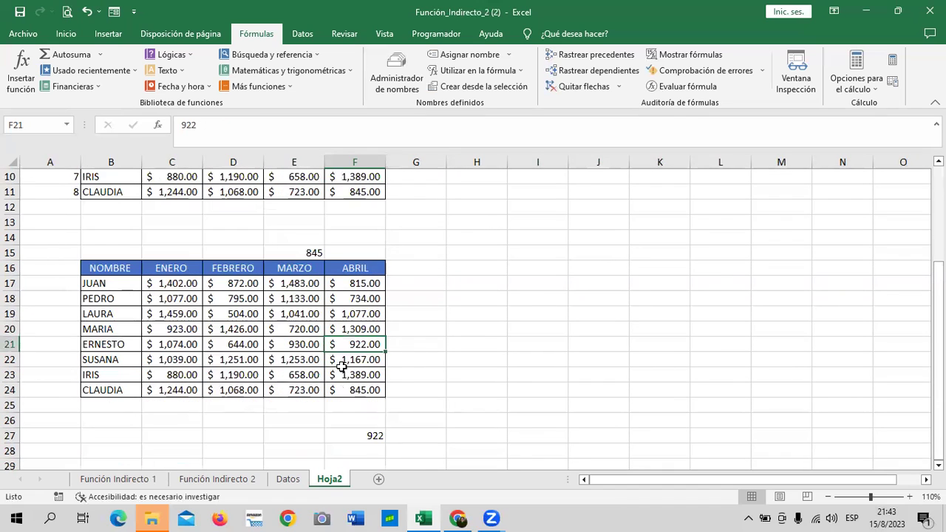
left_click(362, 431)
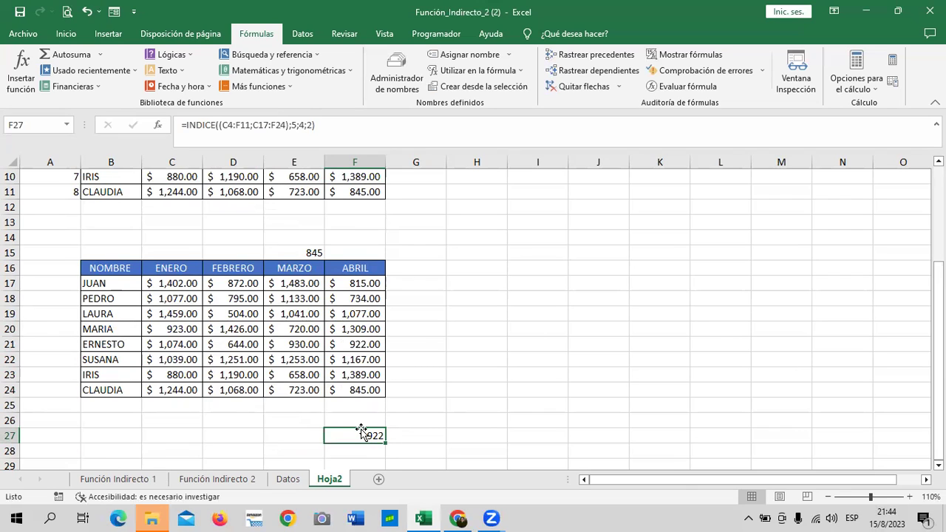
left_click(509, 360)
scroll(493, 349, "up", 3)
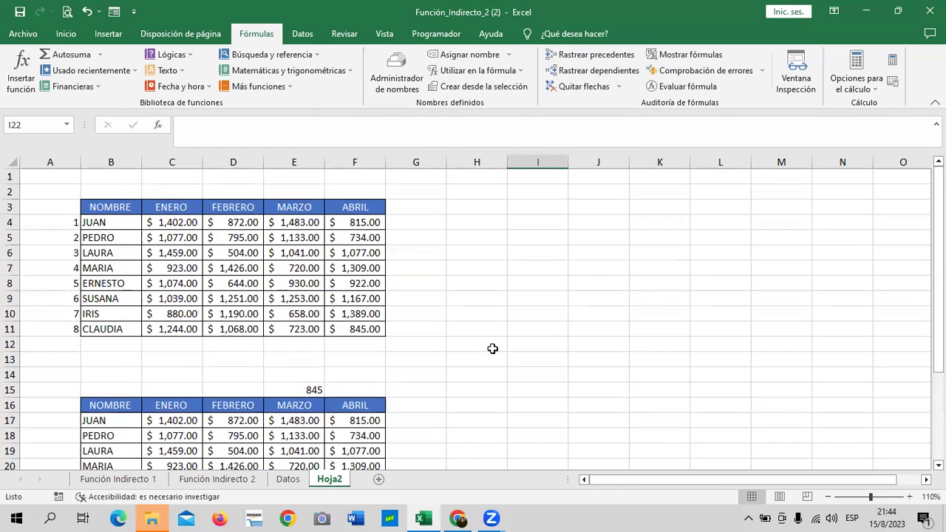
scroll(501, 337, "down", 1)
scroll(186, 353, "down", 2)
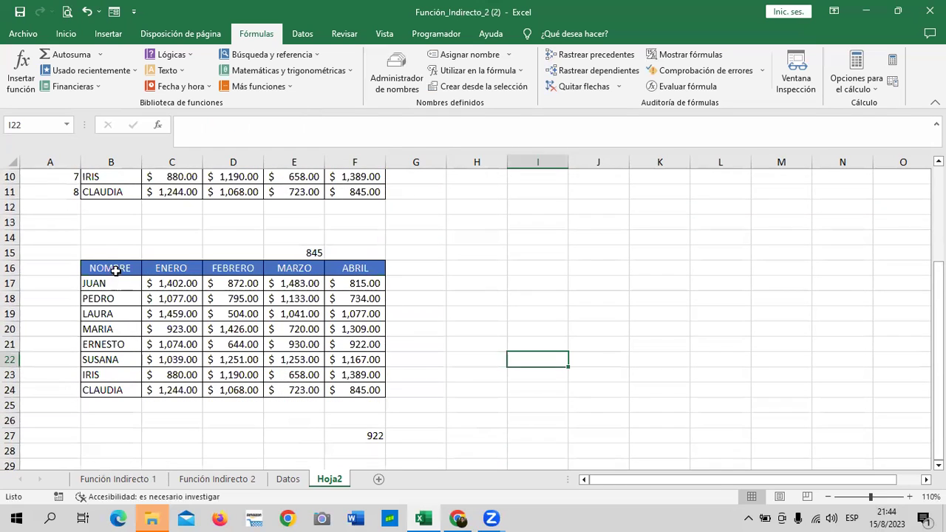
scroll(449, 339, "up", 3)
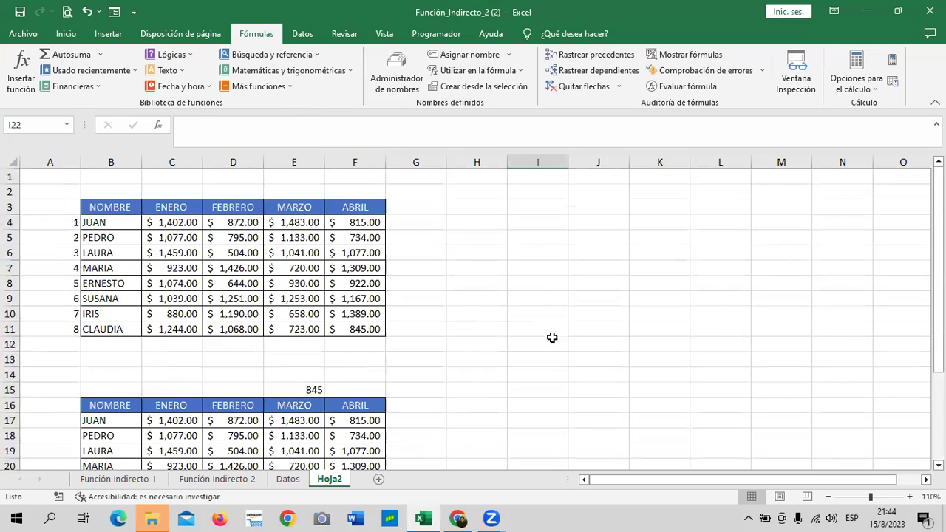
left_click(209, 239)
left_click(491, 240)
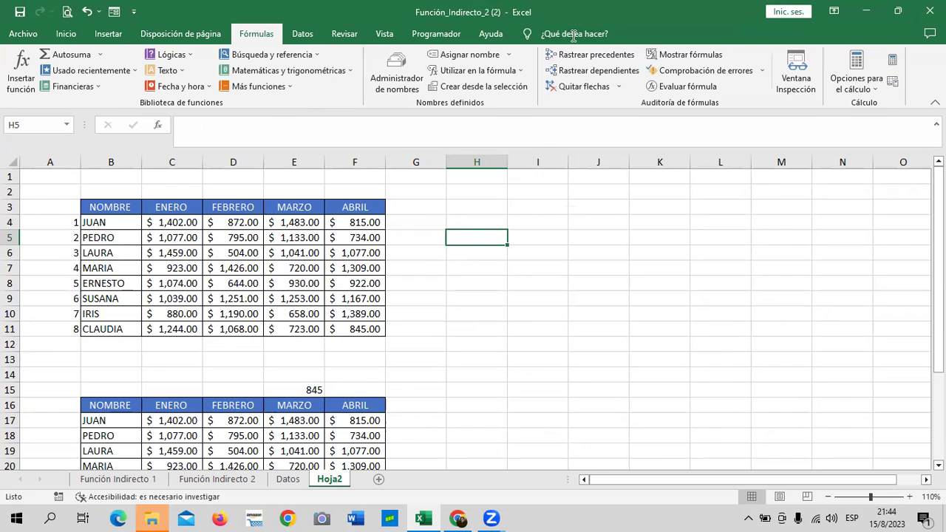
- Apply the green 60% - Énfasis6 cell style to H4:J5
left_click_drag(473, 222, 622, 233)
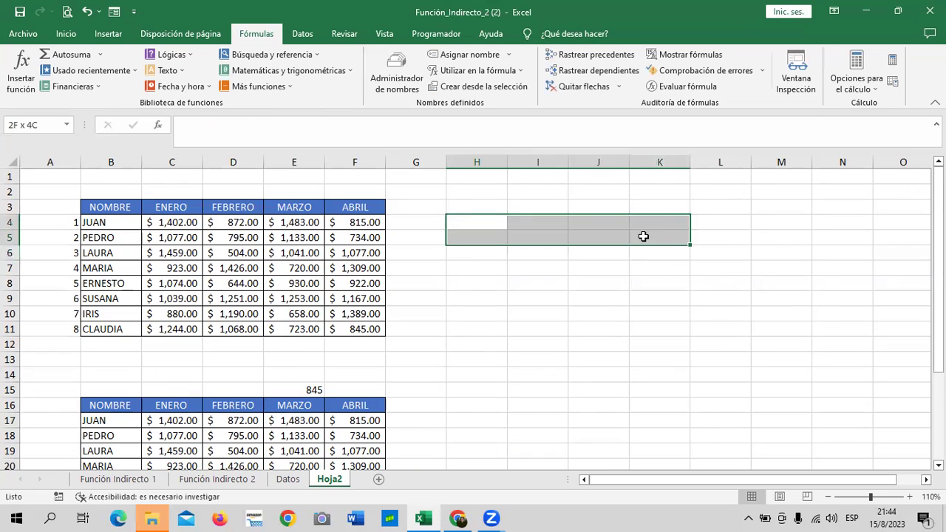
left_click(66, 34)
left_click(672, 77)
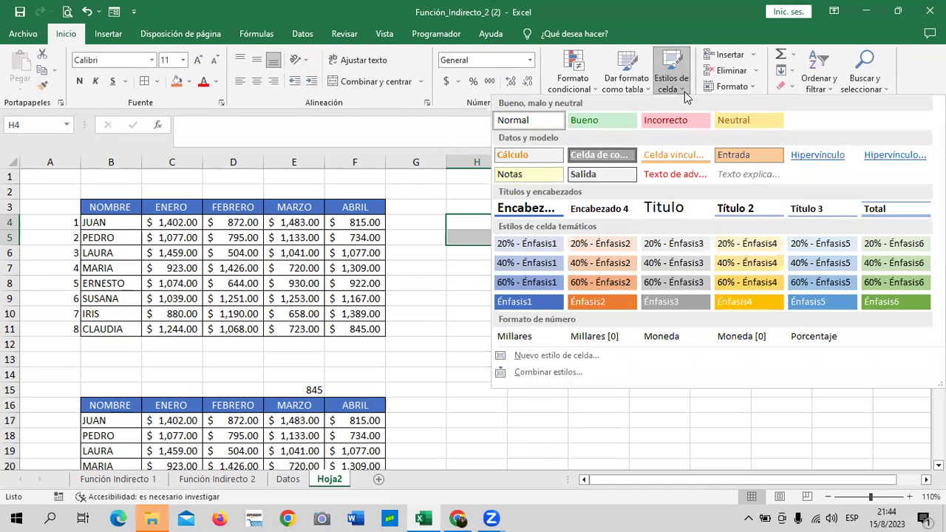
left_click(909, 307)
left_click(760, 318)
- Narrow column H and enter vendor number 8 in H4
mouse_move(508, 167)
left_mouse_down()
mouse_move(607, 169)
mouse_move(556, 161)
left_mouse_up()
left_click(500, 217)
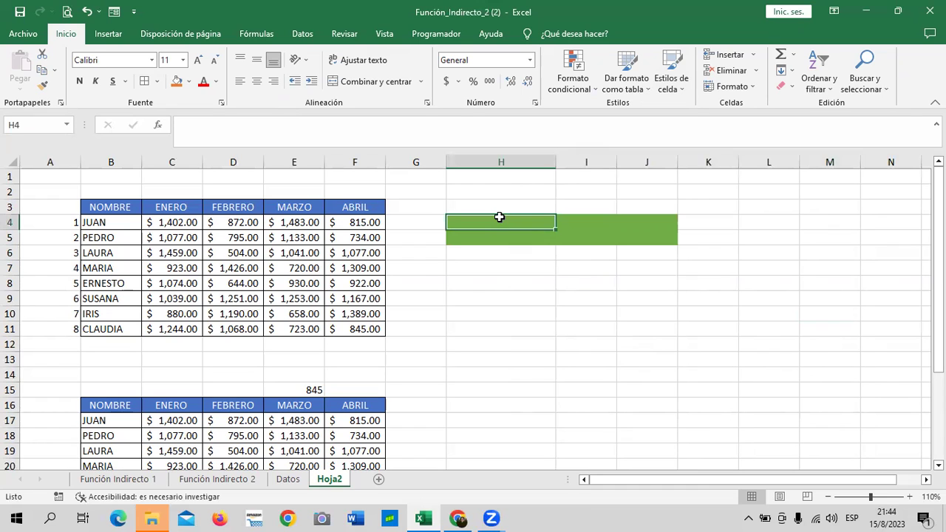
type("8")
left_click(551, 161)
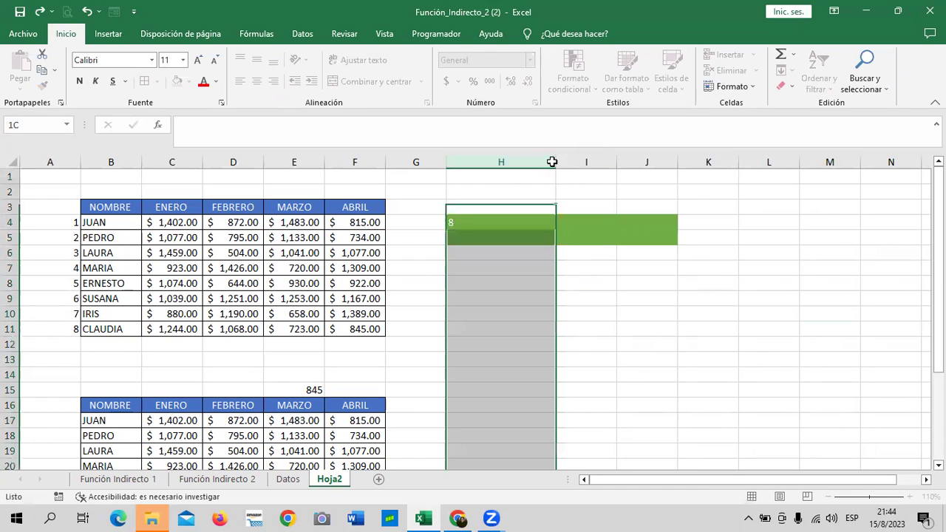
left_click(584, 191)
mouse_move(556, 162)
left_mouse_down()
mouse_move(475, 169)
mouse_move(494, 169)
left_mouse_up()
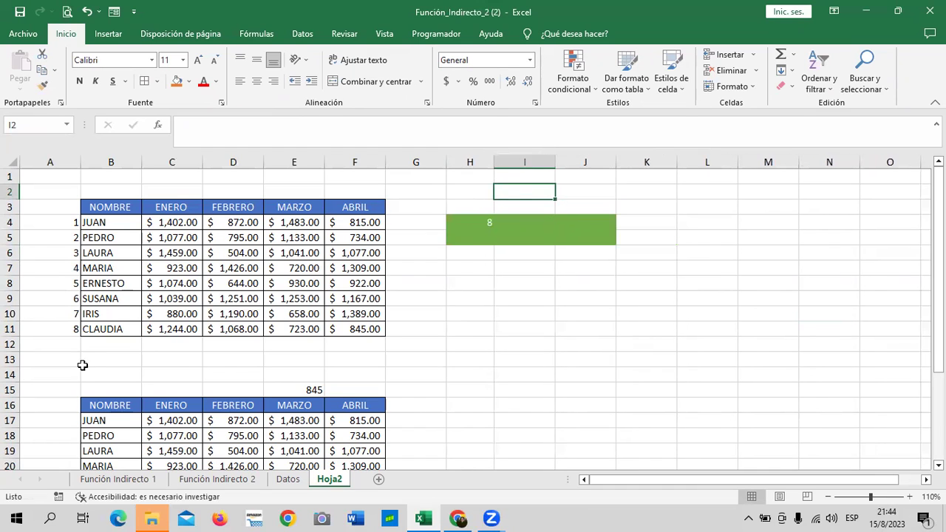
- Enter the header NUMERO DEL VENDEDOR in I4, widen column I and wrap the text
left_click(526, 222)
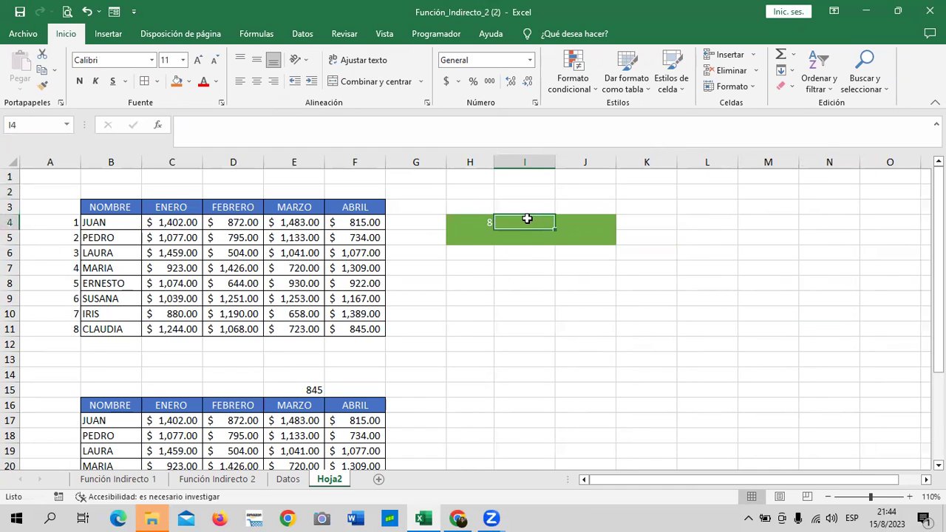
type("NUMERO DEL")
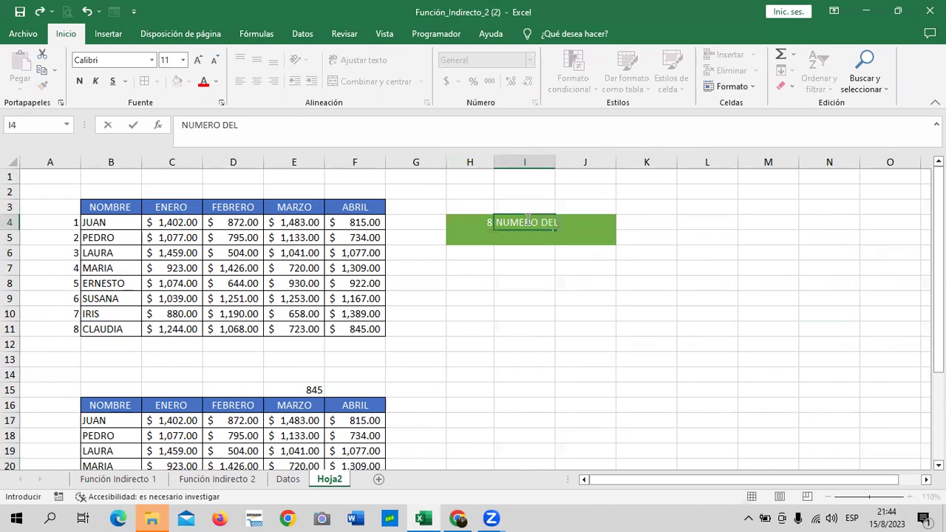
type(" VENDEDOR")
key("Return")
mouse_move(555, 162)
left_mouse_down()
mouse_move(633, 161)
mouse_move(596, 154)
left_mouse_up()
left_click(566, 219)
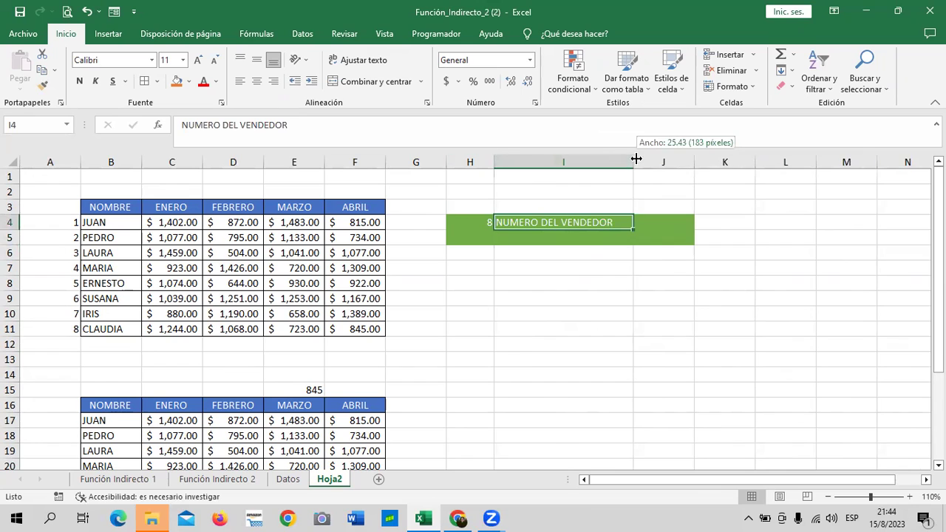
left_click(350, 64)
- Enter NOMBRE DEL VENDEDOR in J4, wrap it and widen column J
left_click(626, 233)
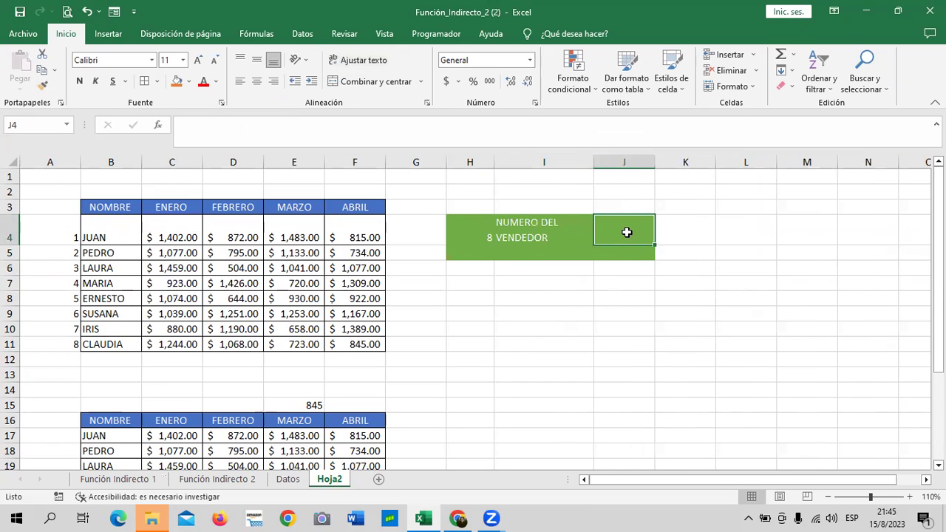
type("NOMBRE D")
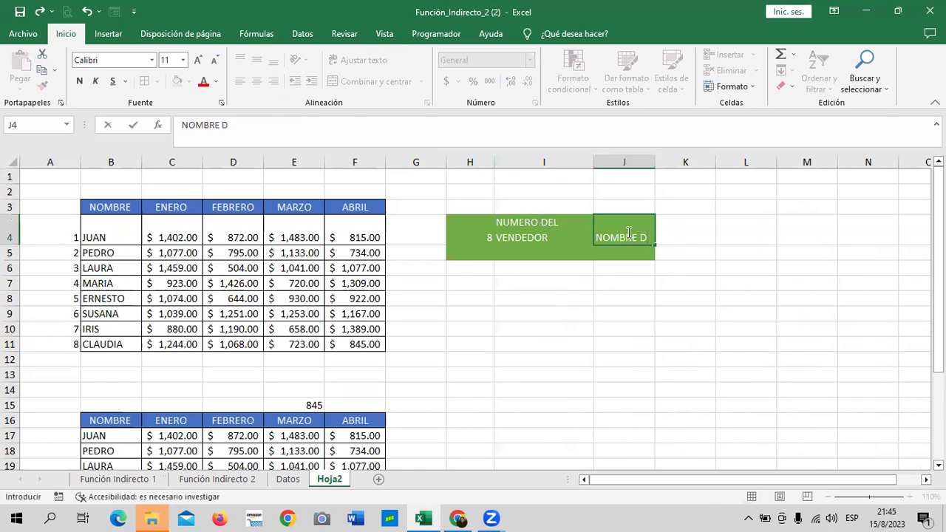
type("EL VENDE")
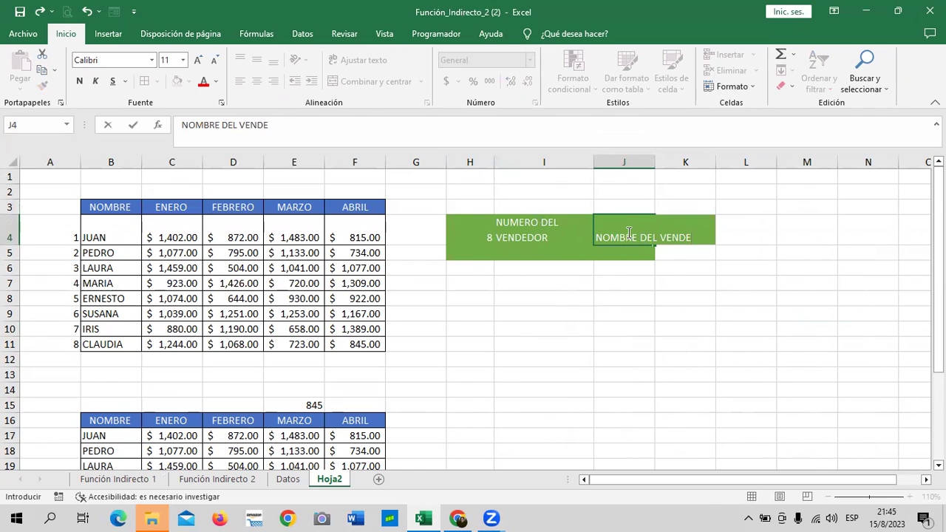
type("DOR")
key("Return")
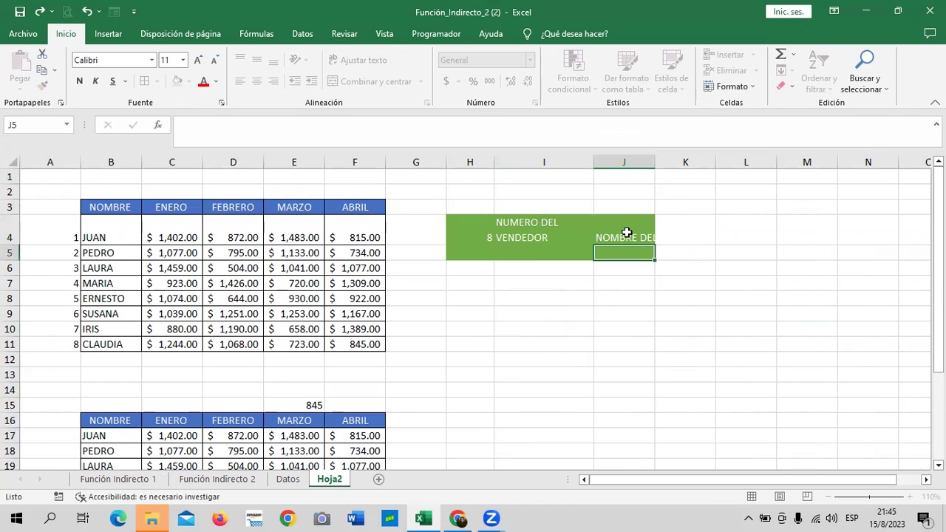
left_click(626, 230)
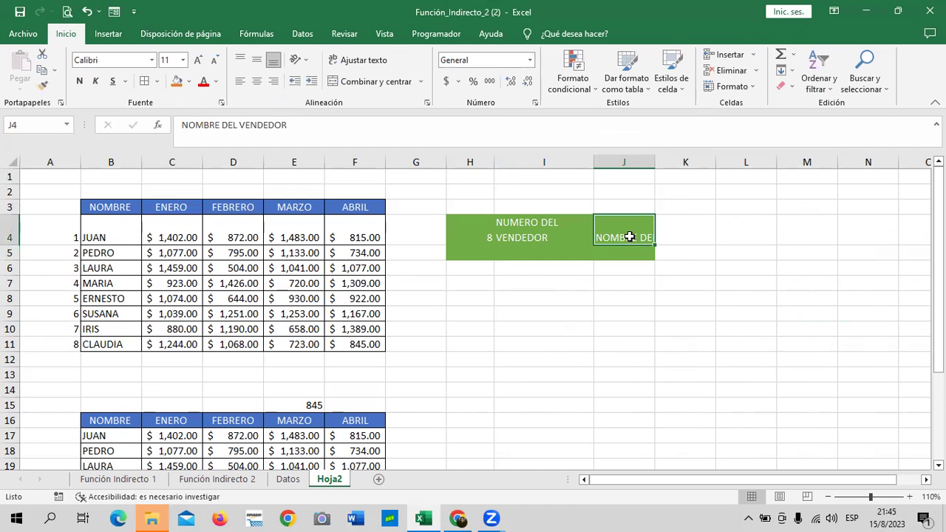
left_click(359, 62)
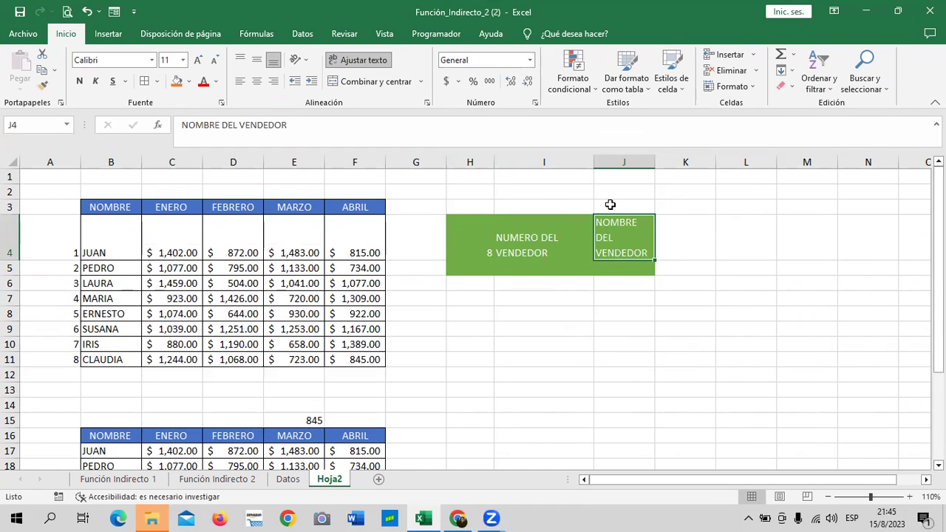
left_click_drag(651, 161, 686, 161)
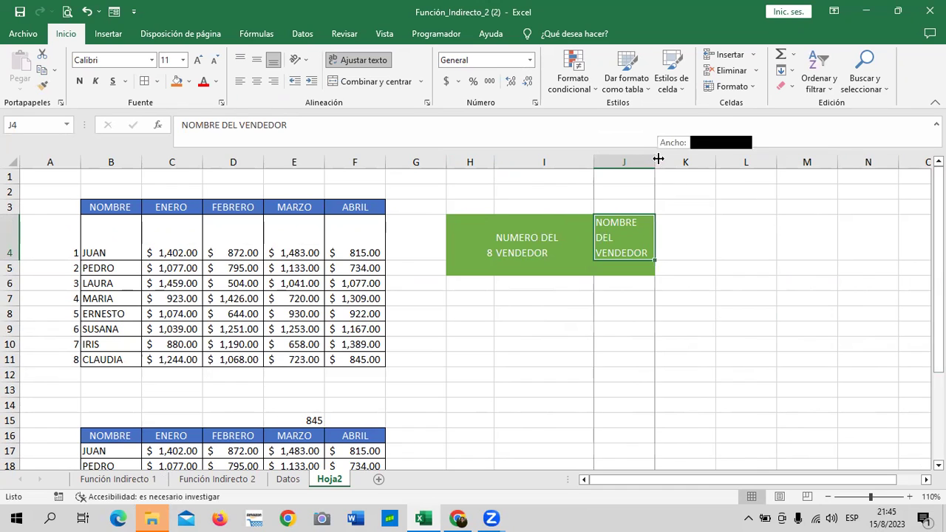
- Add All Borders to H4:J5 and center the H4:J4 headers
left_click_drag(474, 223, 655, 269)
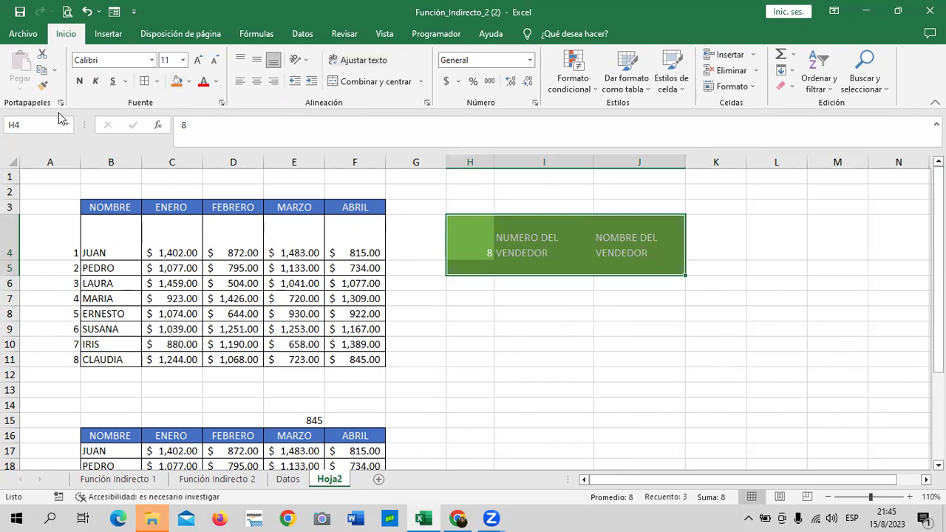
left_click(145, 81)
left_click(618, 334)
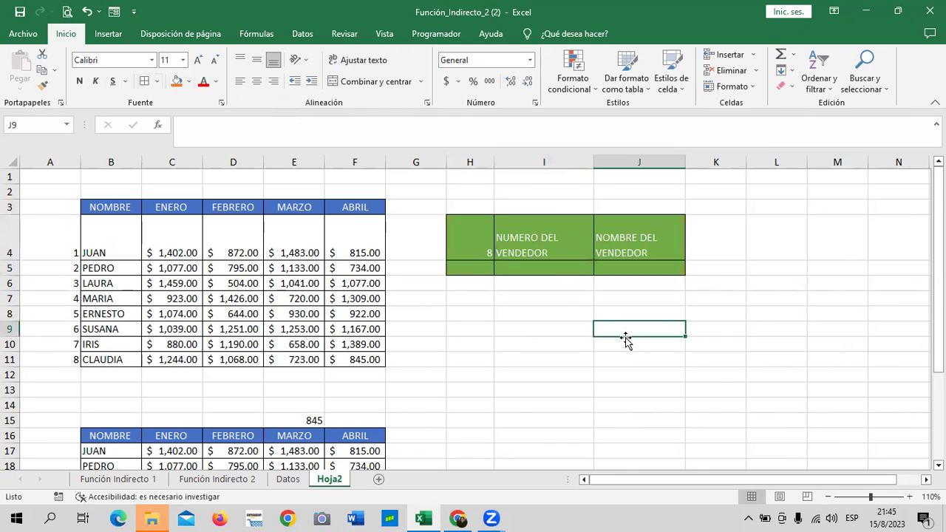
left_click(474, 237)
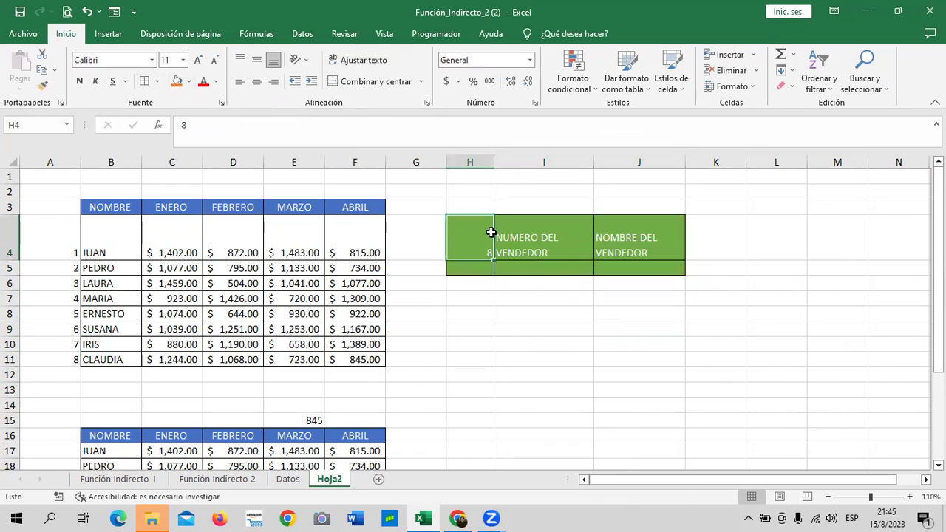
left_click_drag(488, 233, 655, 241)
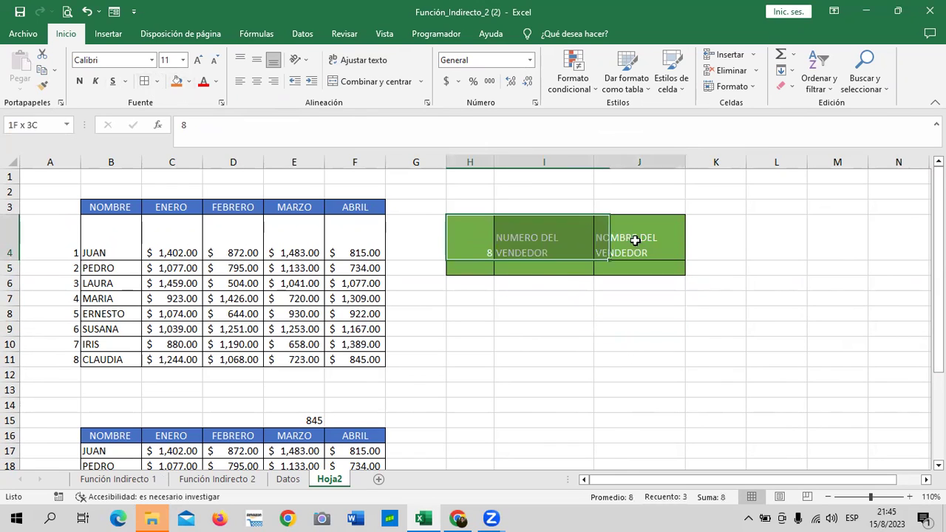
left_click(256, 80)
- Enter the label TOTAL DE VENTAS in I5 and widen column H
left_click(470, 250)
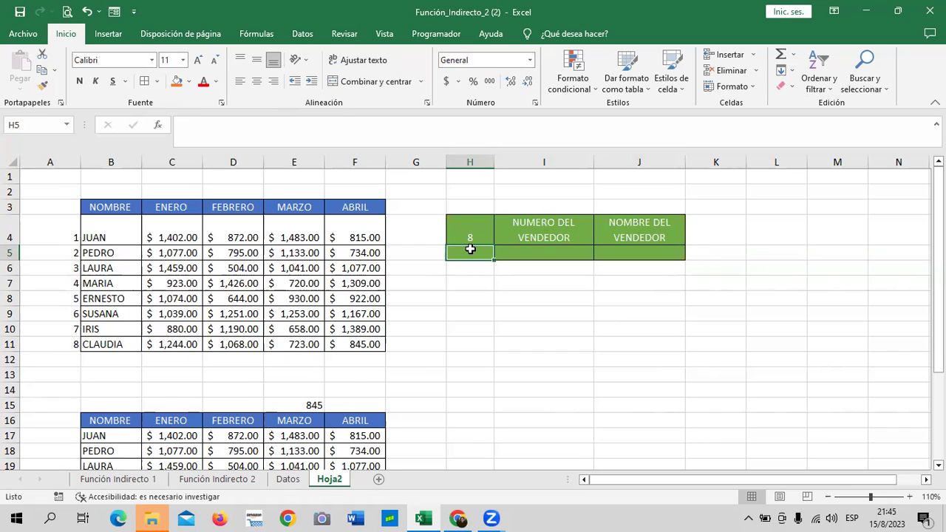
left_click(526, 254)
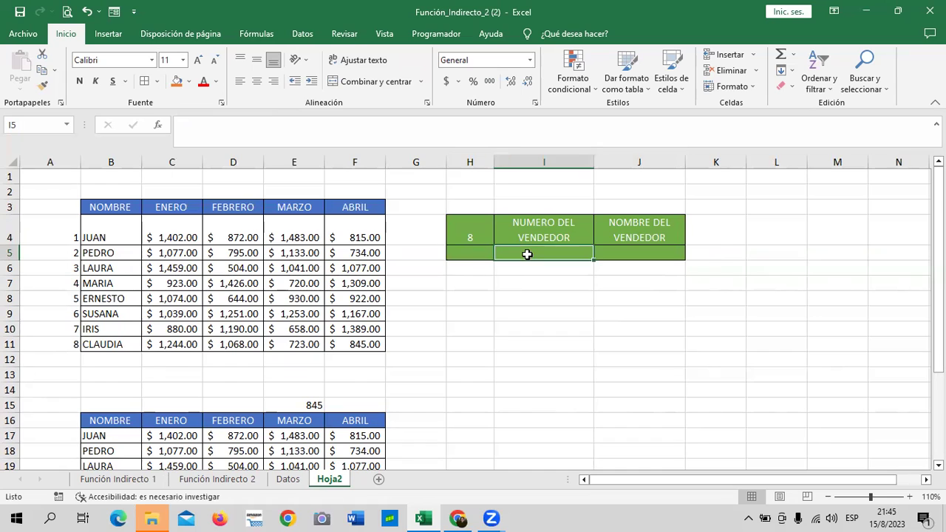
type("TOTAL DE VENTAS")
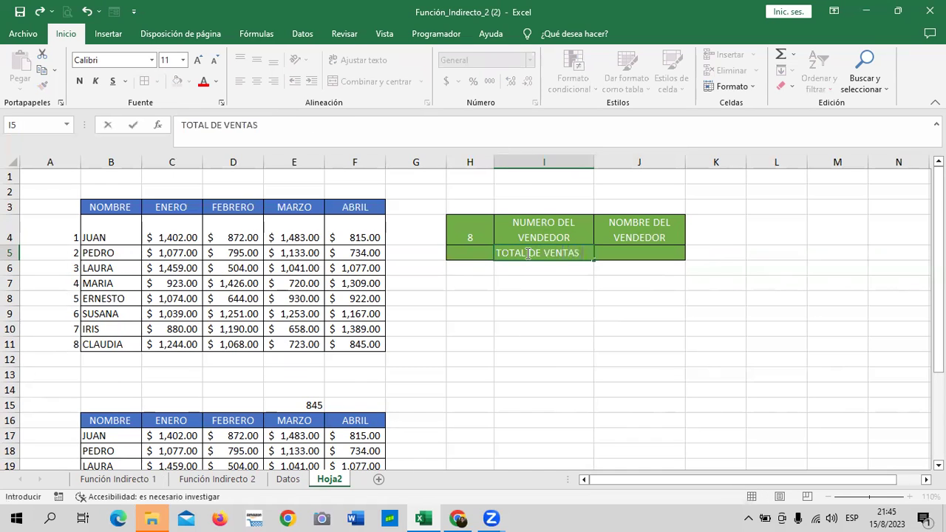
key("Return")
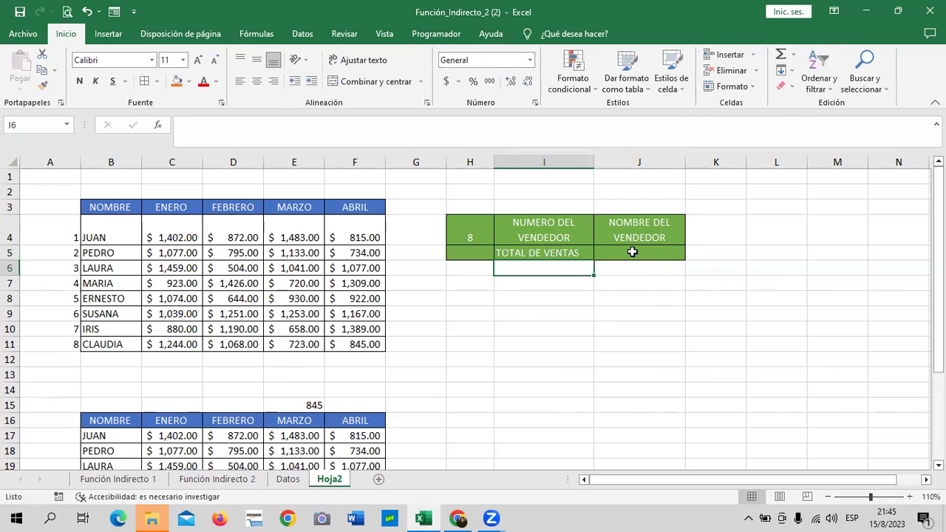
left_click(633, 252)
left_click(469, 249)
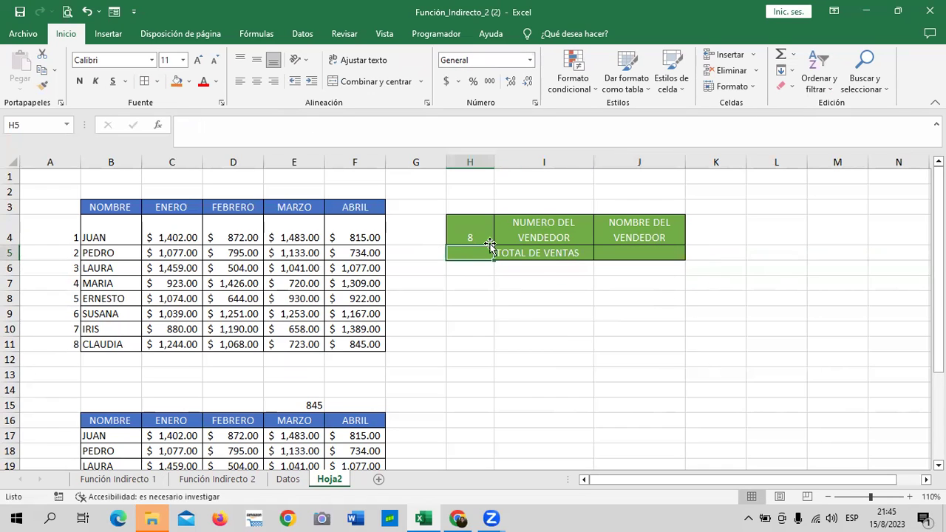
left_click(642, 252)
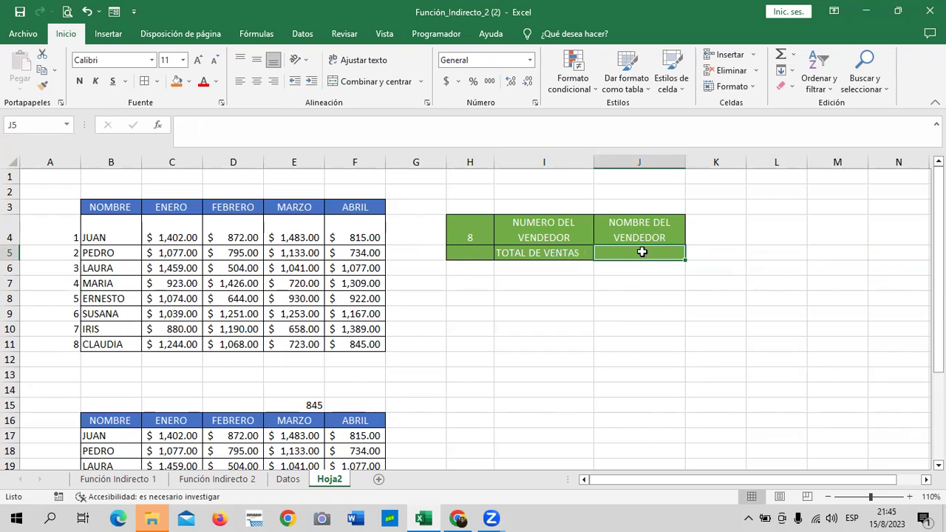
left_click(469, 252)
left_click_drag(507, 159, 519, 159)
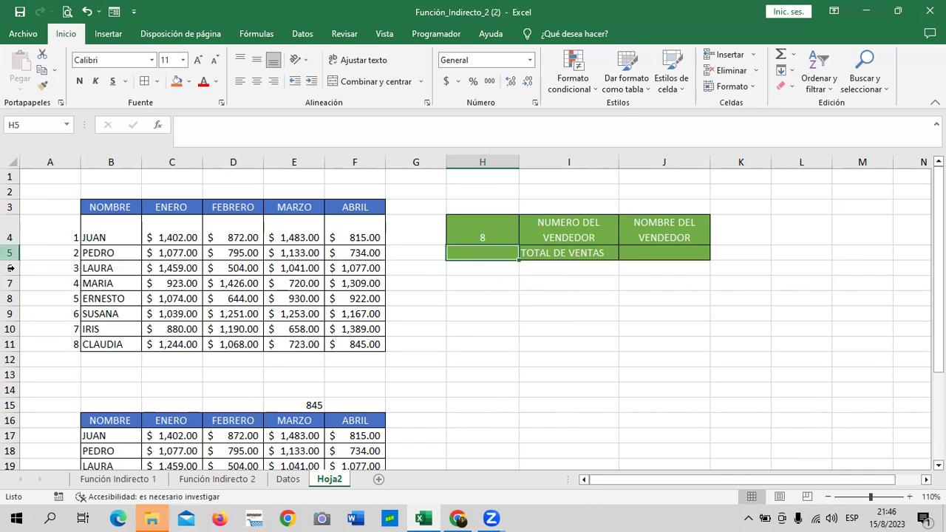
- Widen column H to about 13.43 characters
left_click(640, 375)
left_click(503, 252)
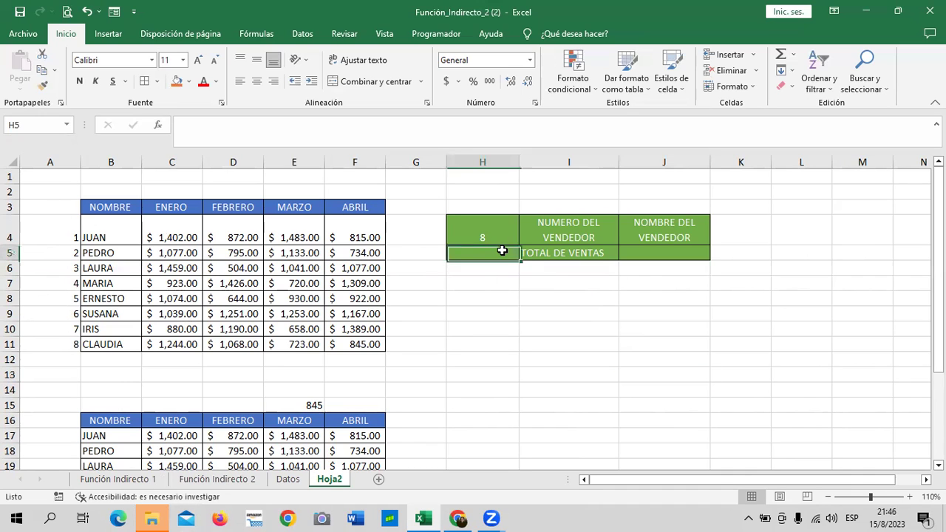
left_click_drag(520, 161, 548, 162)
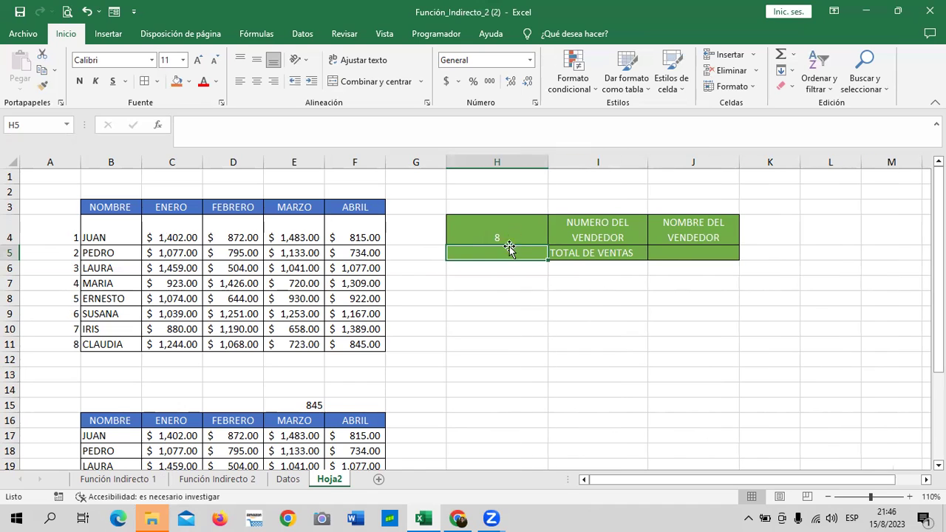
- Enter =SUMA(INDICE(C4:F11;H4;0)) in H5, returning vendor 8's total of 3880
type("=S")
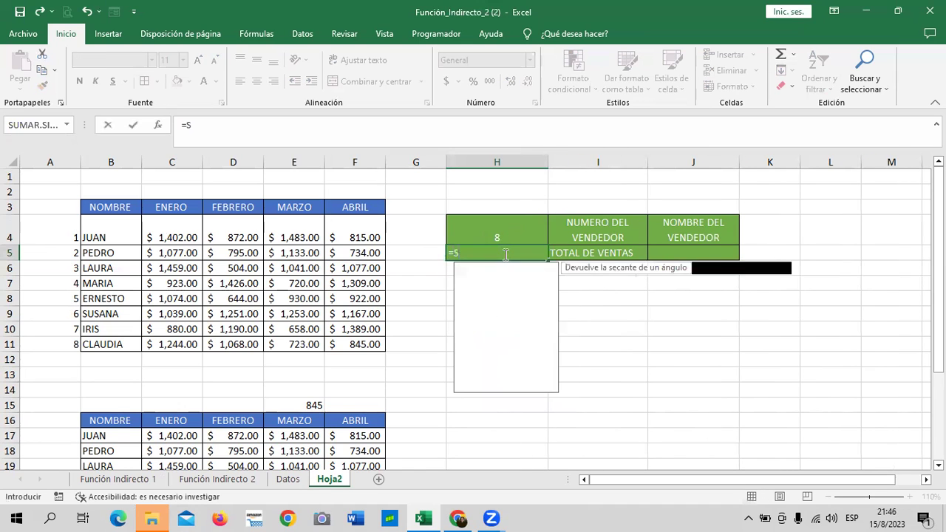
type("UMA(INDI")
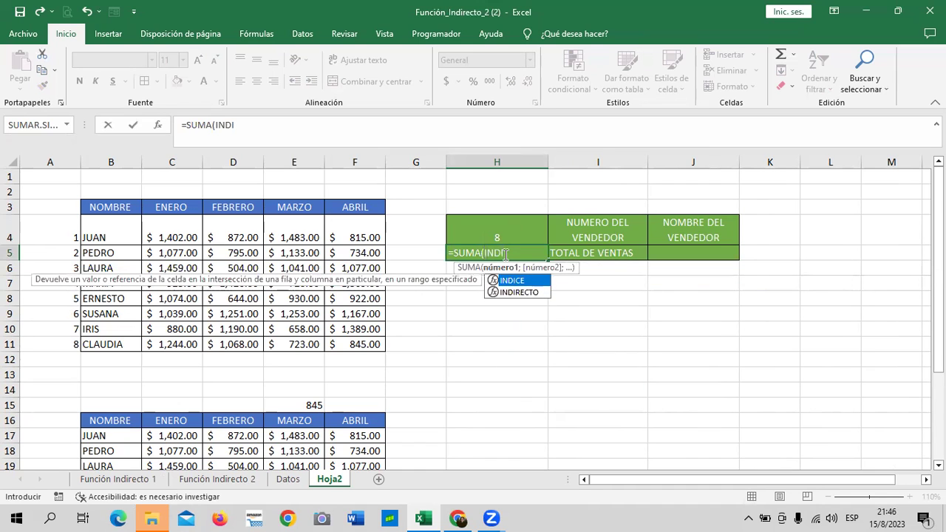
double_click(530, 280)
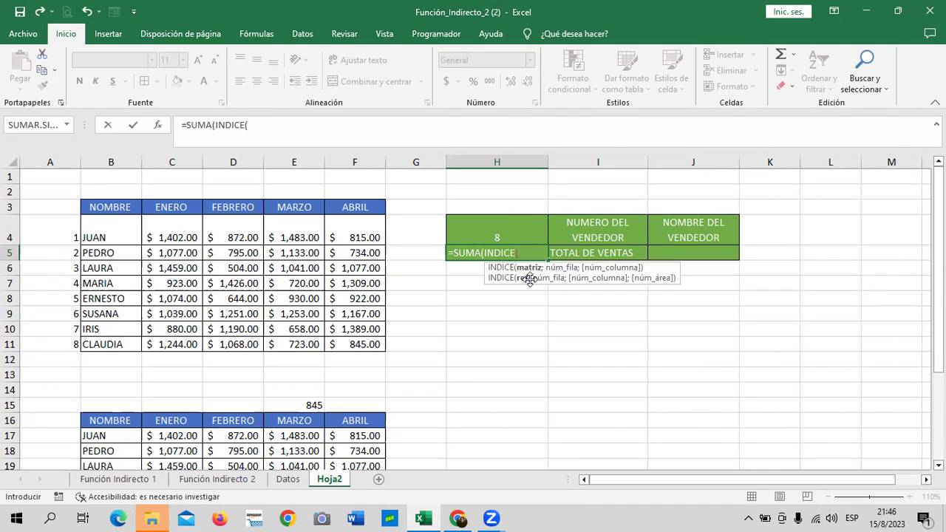
left_click_drag(179, 237, 371, 329)
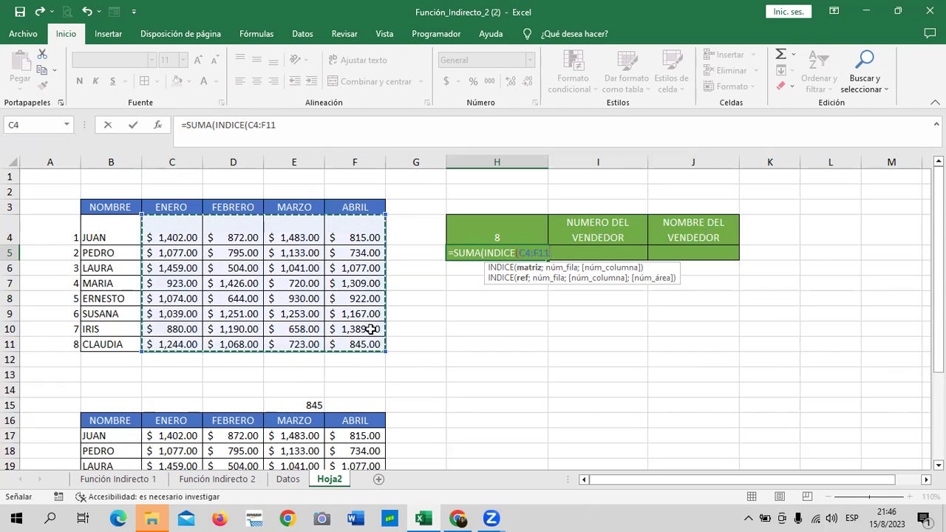
type(";")
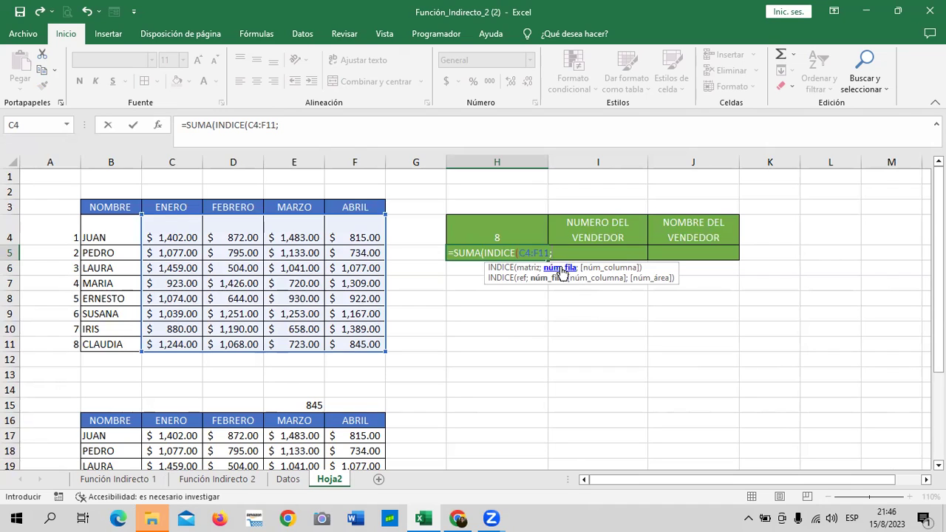
left_click(523, 227)
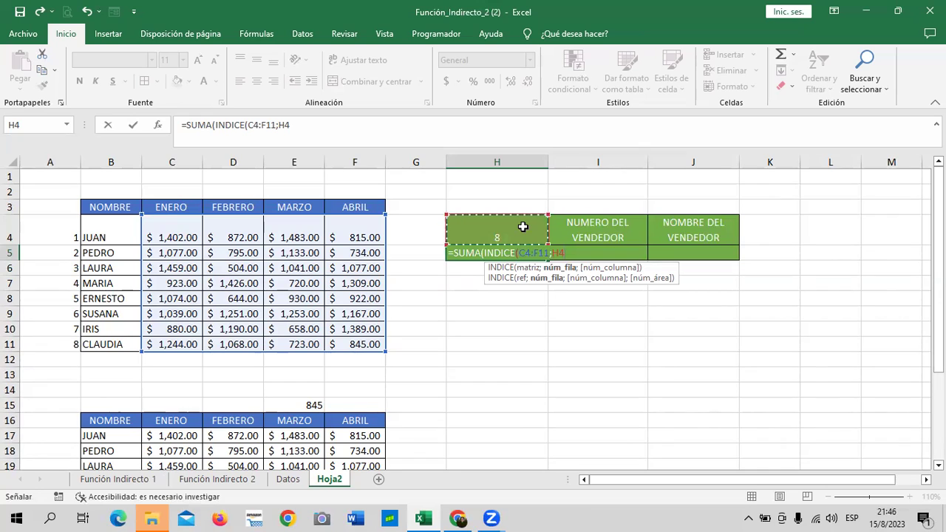
type(";")
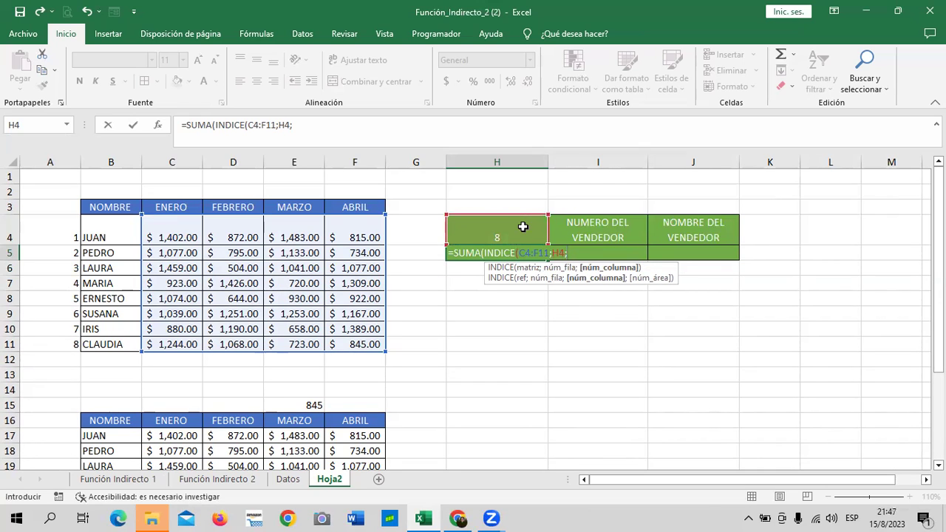
type("0")
type(")")
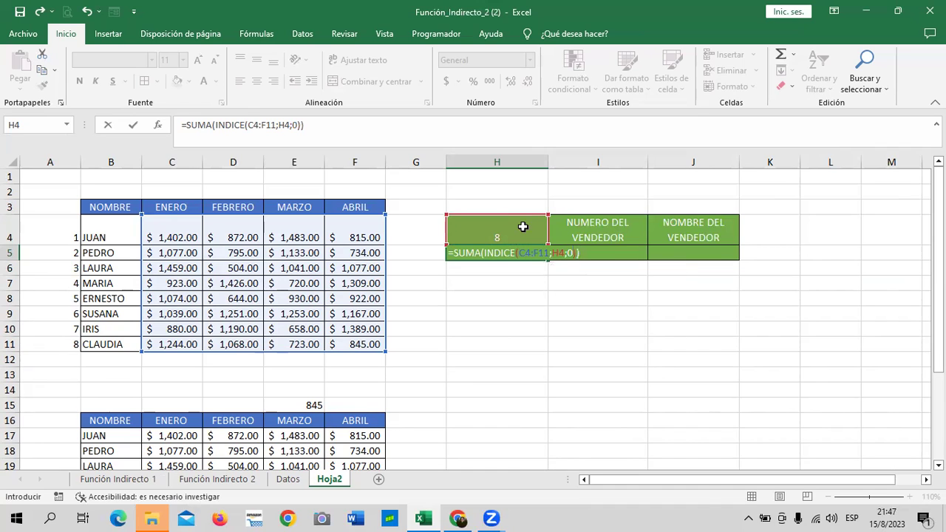
key("Return")
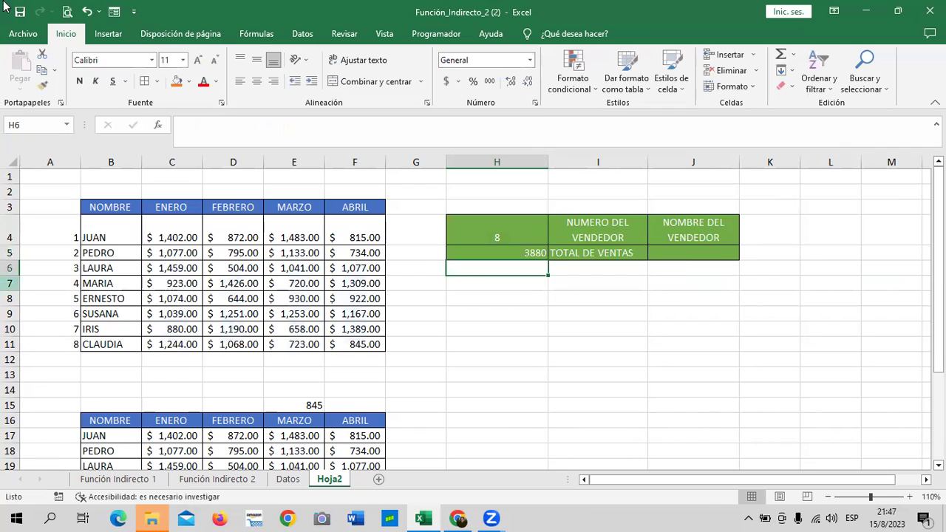
- Format H5 as Accounting, showing $ 3,880.00
left_click(508, 254)
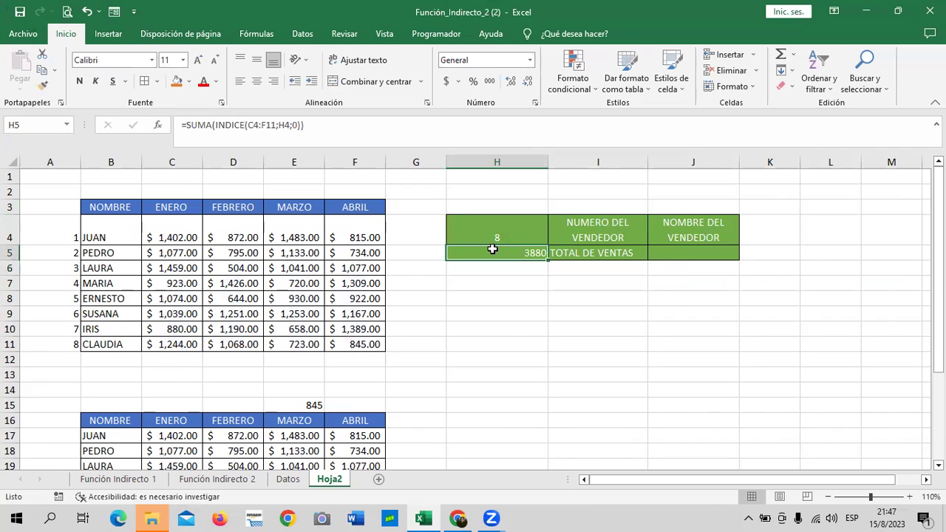
left_click(451, 82)
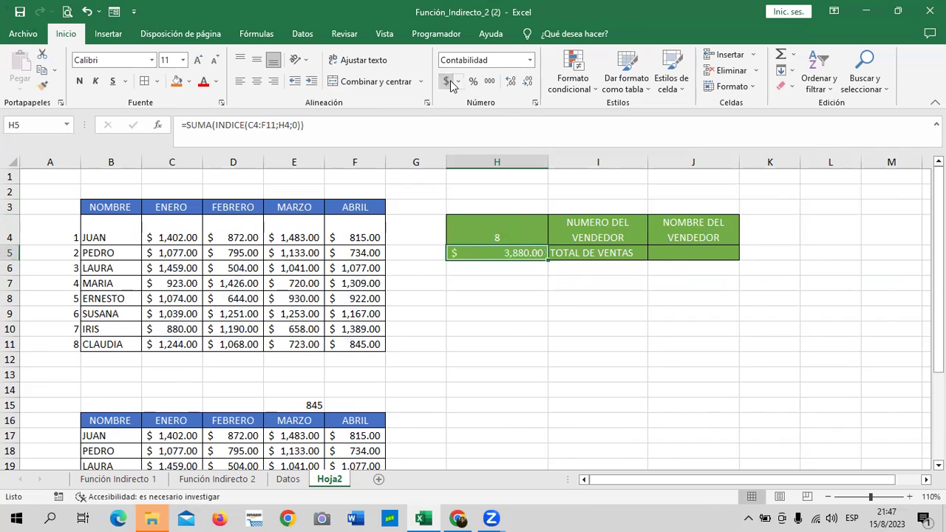
left_click(573, 306)
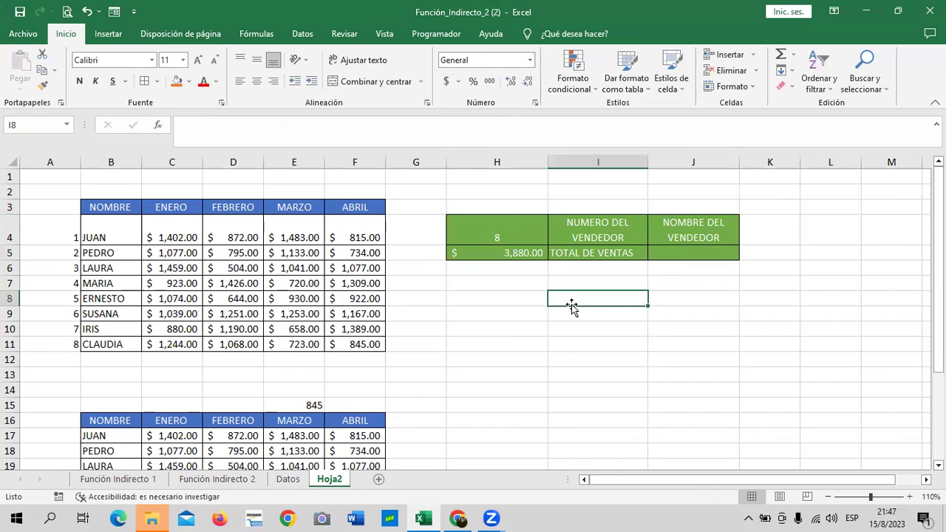
left_click(519, 254)
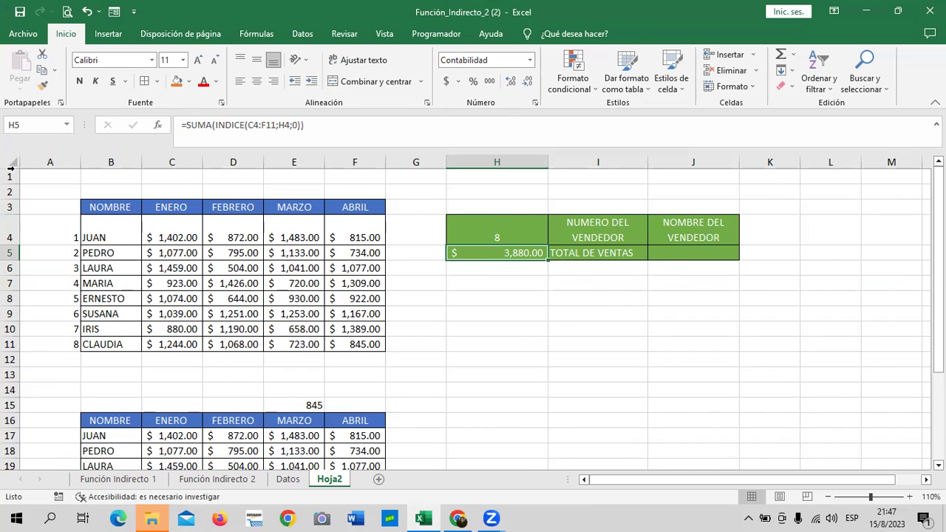
- AutoSum CLAUDIA's monthly sales into G11 to confirm the $ 3,880.00 total
left_click(102, 351)
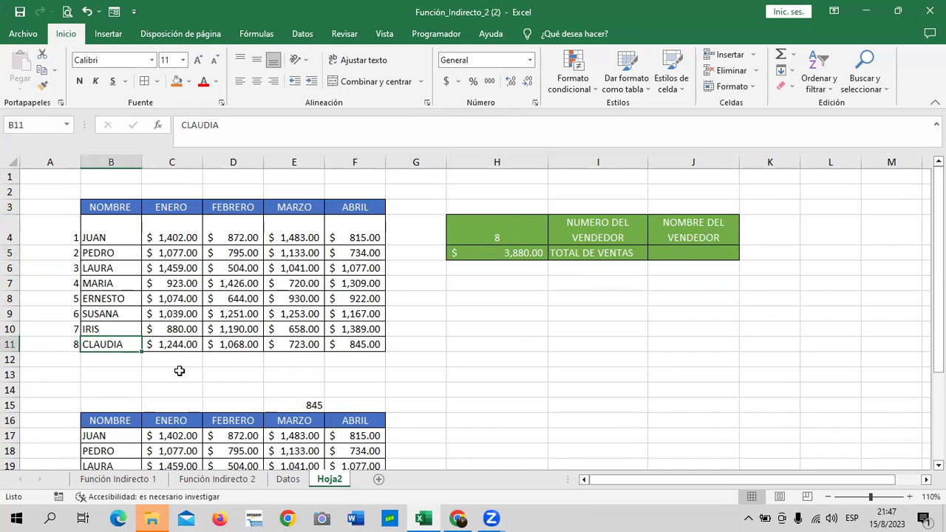
left_click_drag(169, 344, 403, 346)
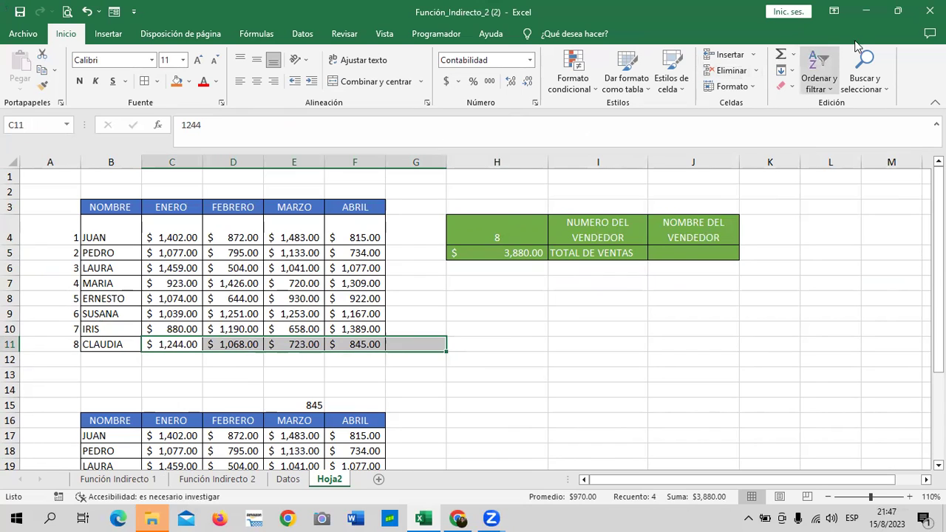
left_click(781, 55)
left_click(555, 343)
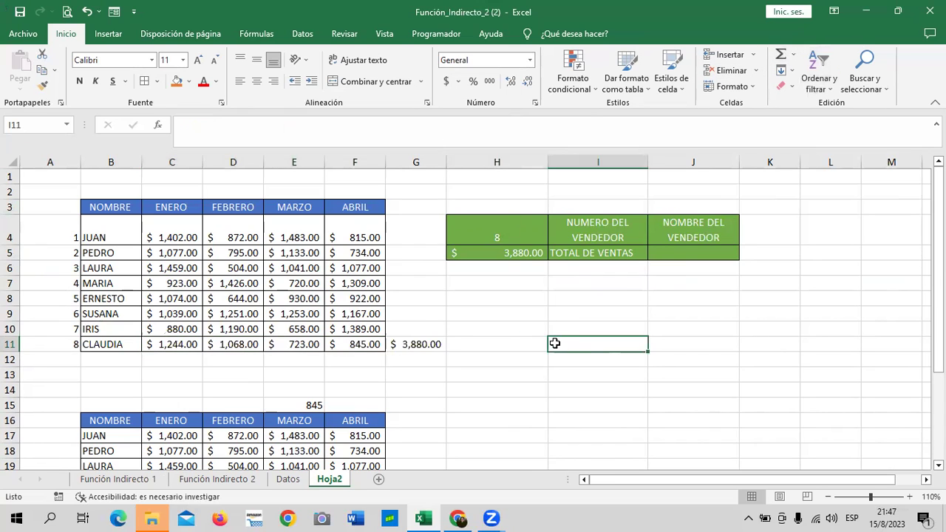
left_click(509, 253)
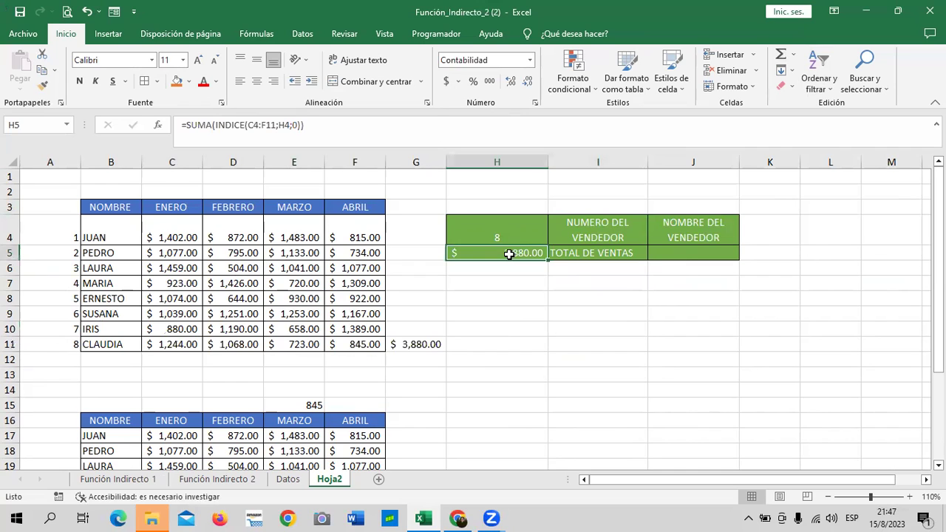
left_click(515, 231)
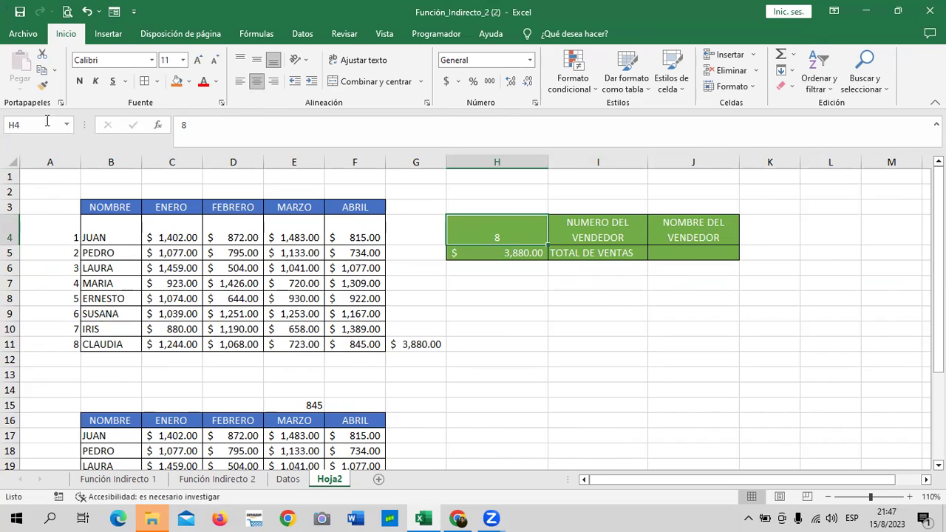
left_click(519, 261)
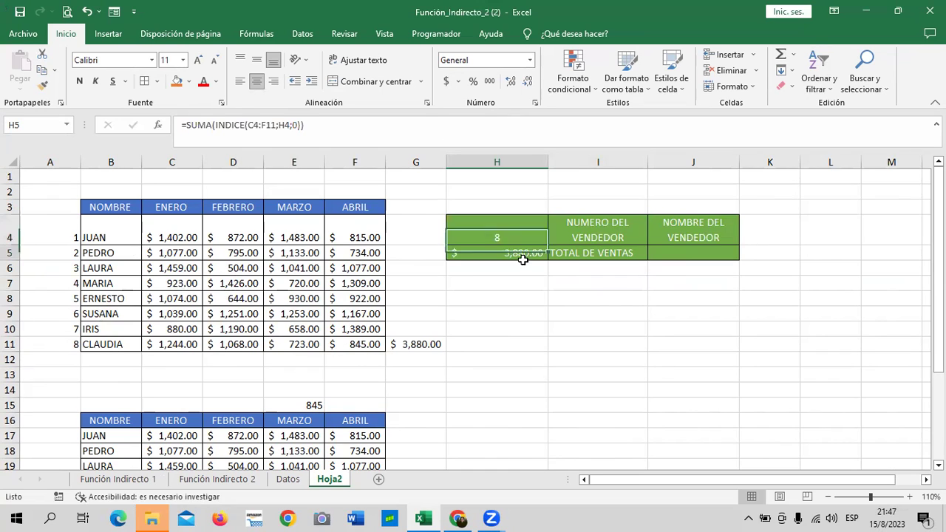
left_click(518, 234)
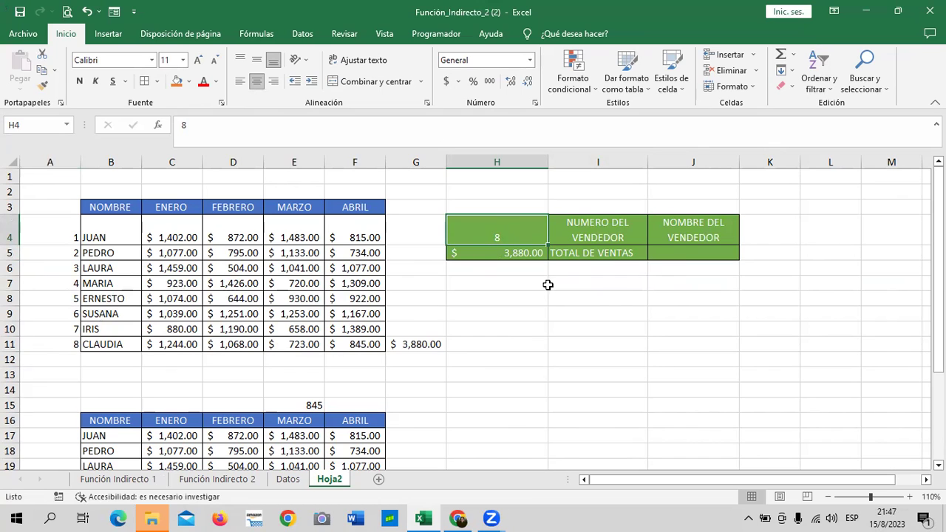
- Change the vendor number in H4, ending with vendor 1
type("9")
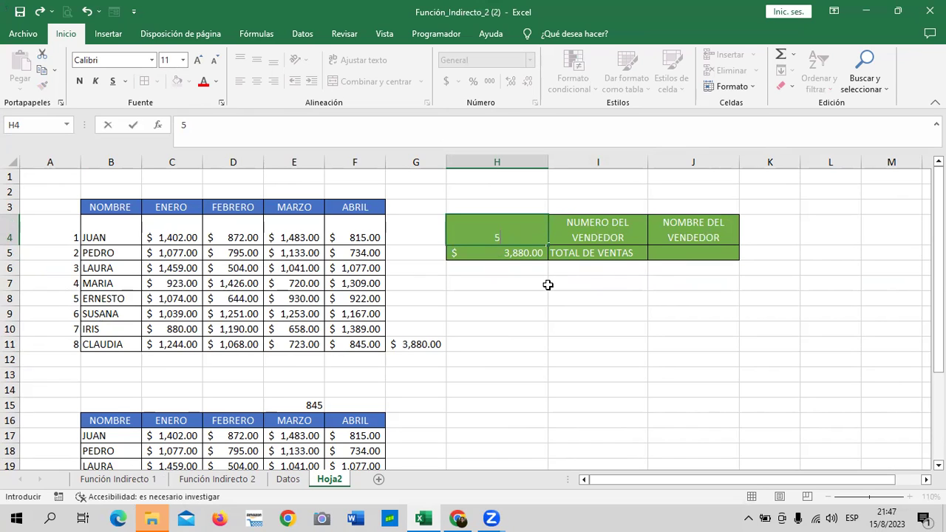
key("Return")
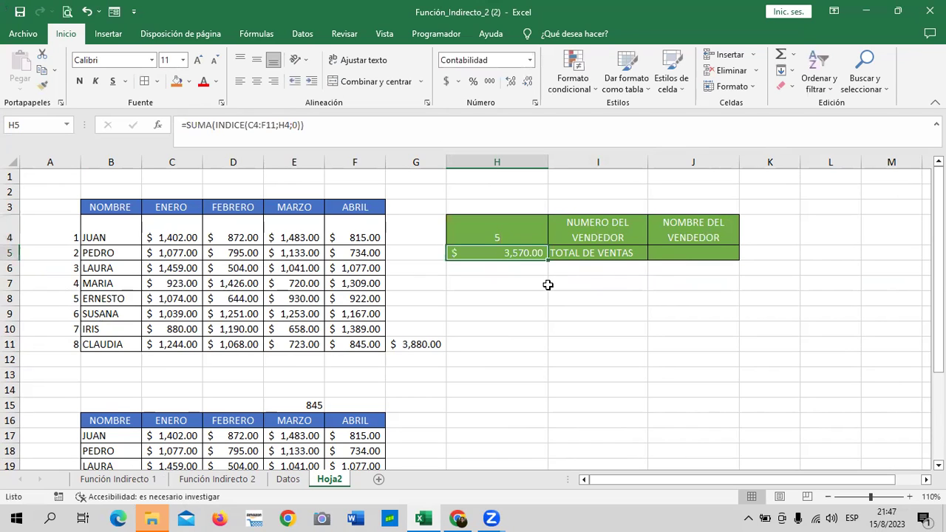
left_click(512, 222)
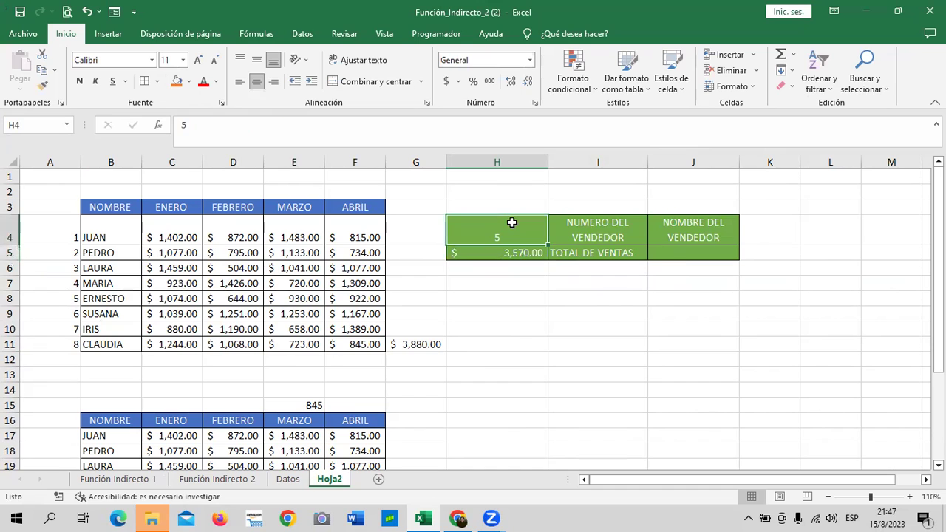
left_click(480, 254)
left_click(484, 237)
type("1")
key("Return")
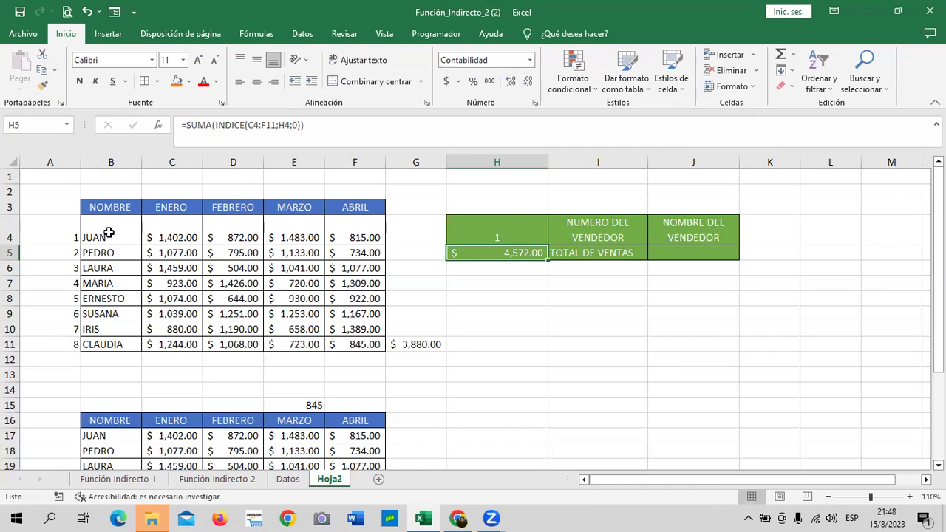
- AutoSum JUAN's row into G4 to verify $ 4,572.00, then clear the column G check sums
left_click_drag(110, 233, 395, 233)
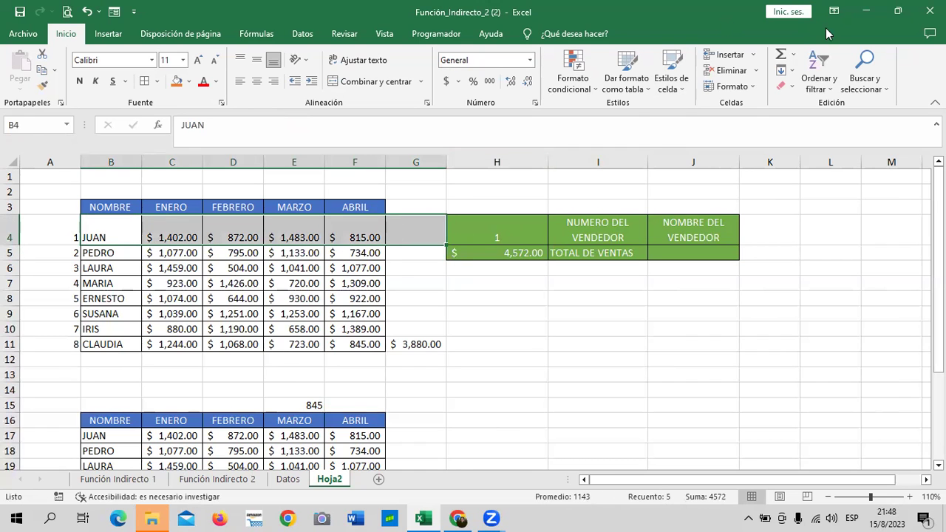
left_click(781, 57)
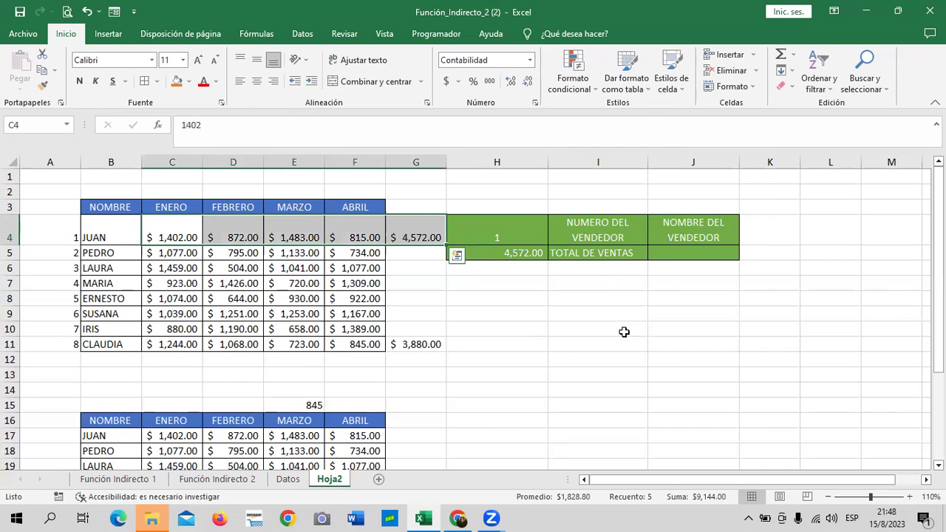
left_click(575, 357)
left_click(423, 233)
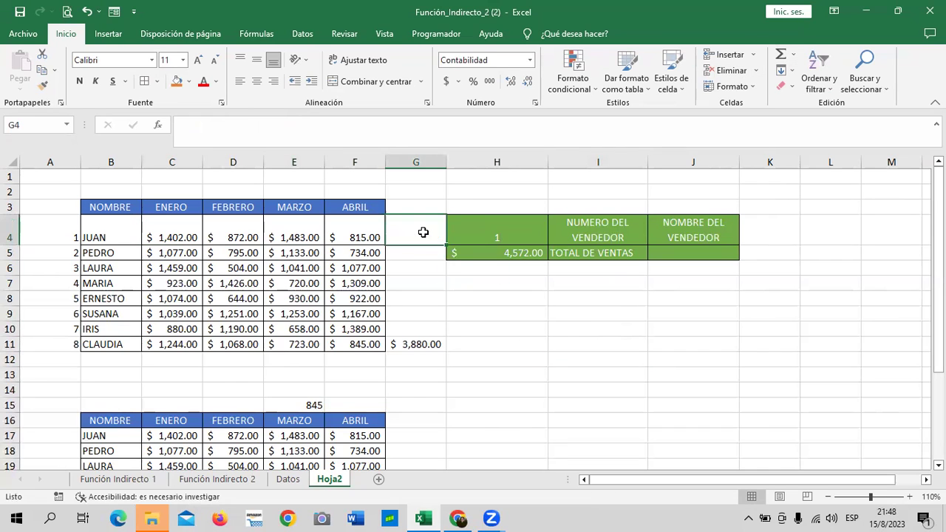
left_click(418, 343)
key("Delete")
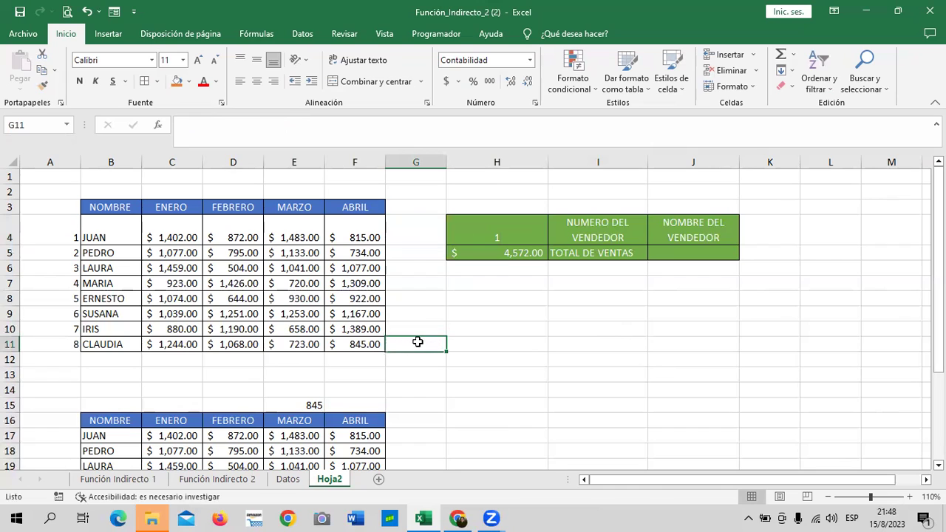
left_click(540, 324)
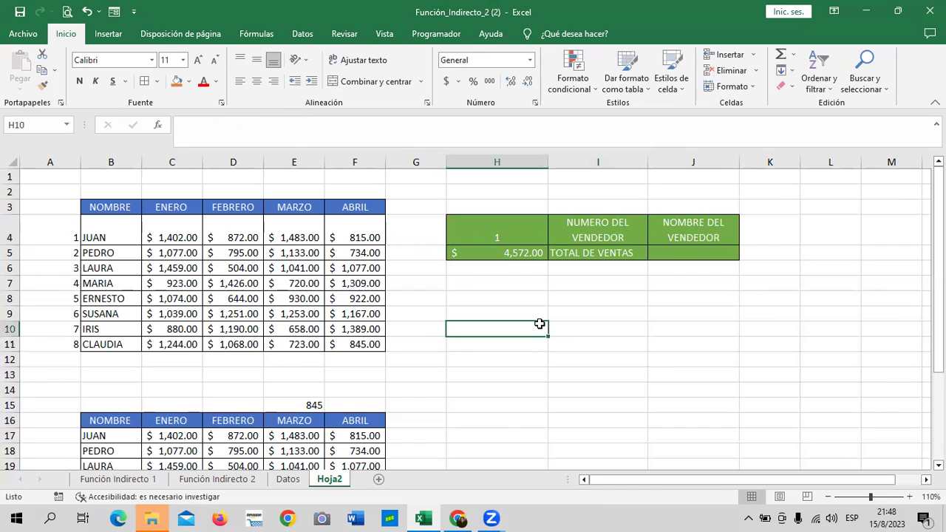
left_click_drag(550, 161, 528, 161)
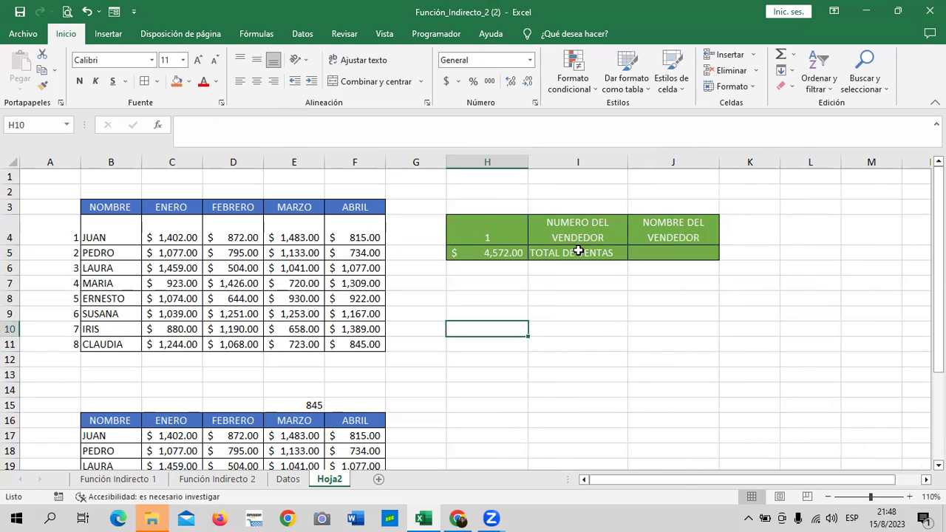
left_click_drag(568, 244, 666, 254)
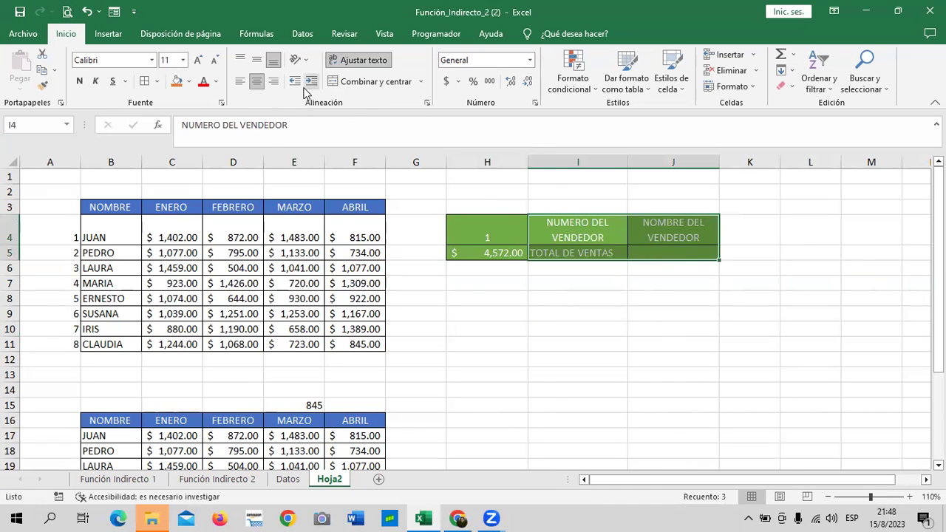
left_click(258, 82)
left_click_drag(720, 159, 732, 159)
left_click(704, 316)
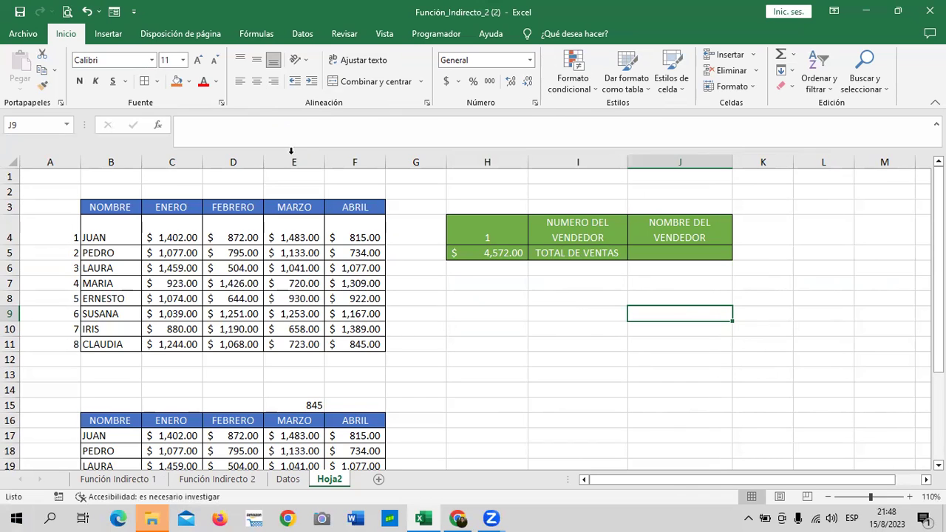
left_click(497, 233)
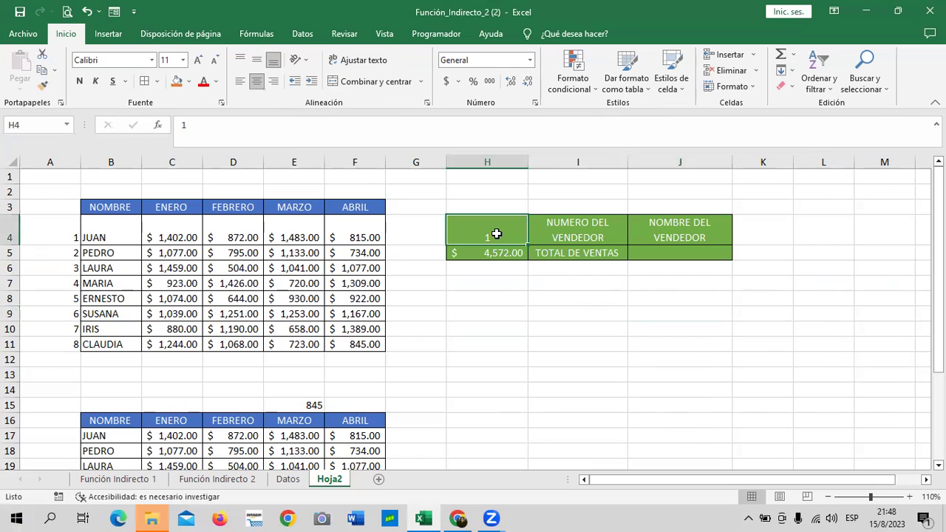
left_click(678, 249)
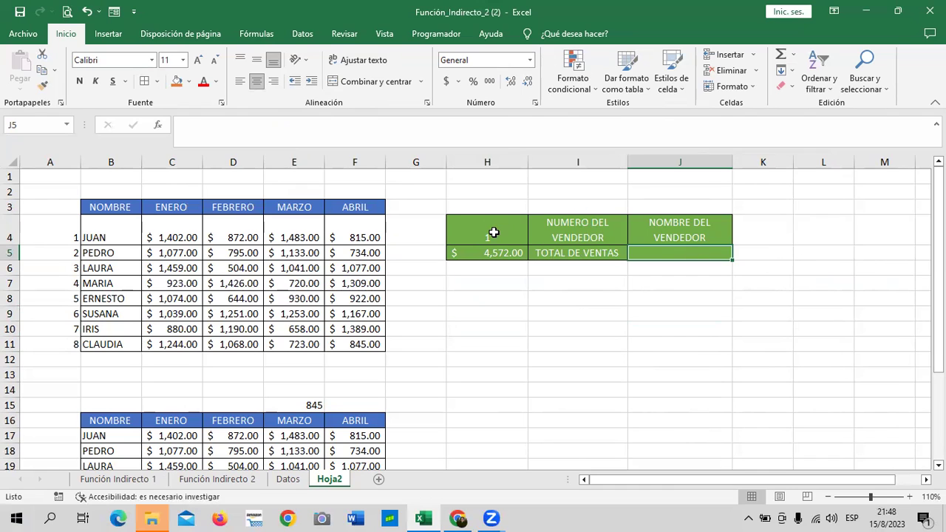
left_click(494, 232)
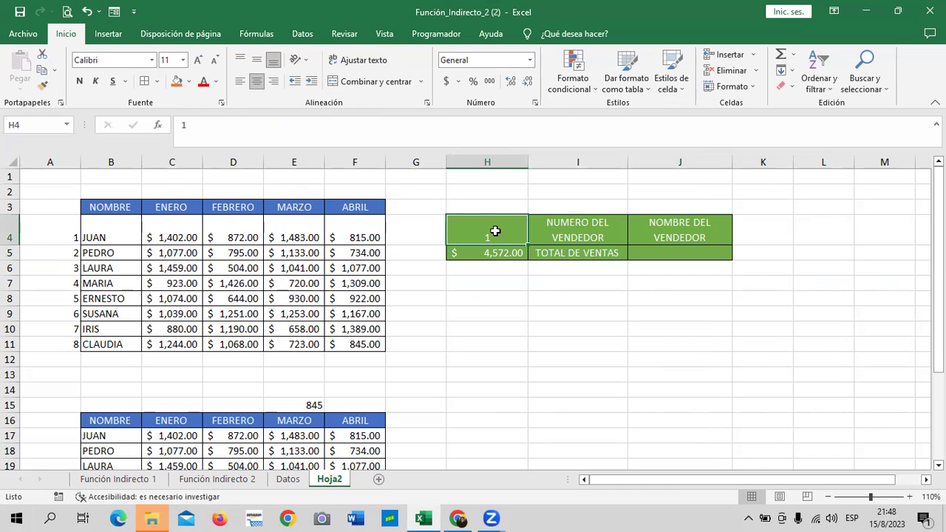
left_click(697, 254)
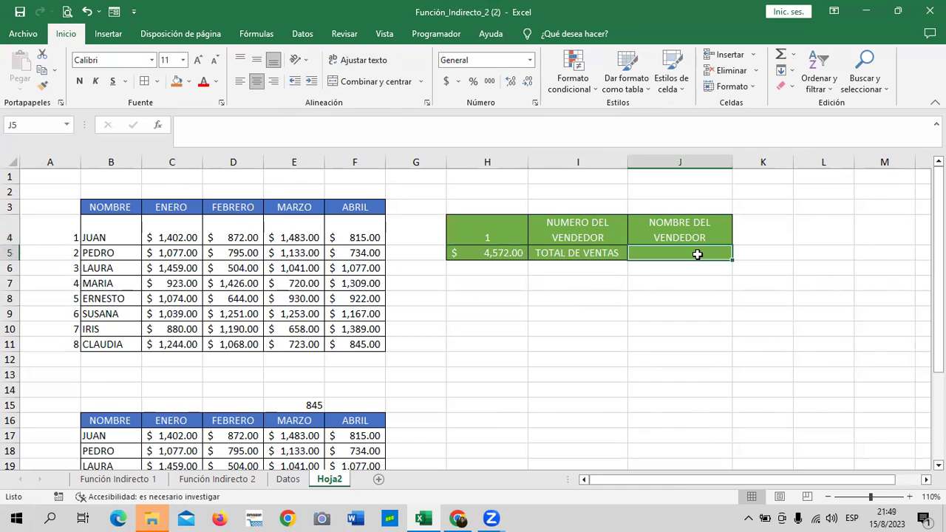
- In J5, build nested SI mapping H4 values 1, 2, 3, 5 to JUAN, PEDRO, LAURA, ERNESTO
type("=SI")
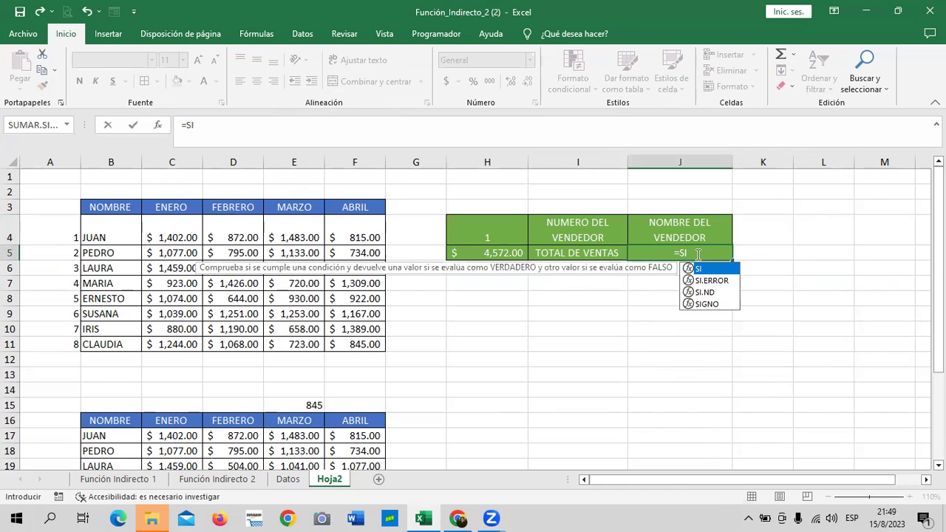
double_click(731, 270)
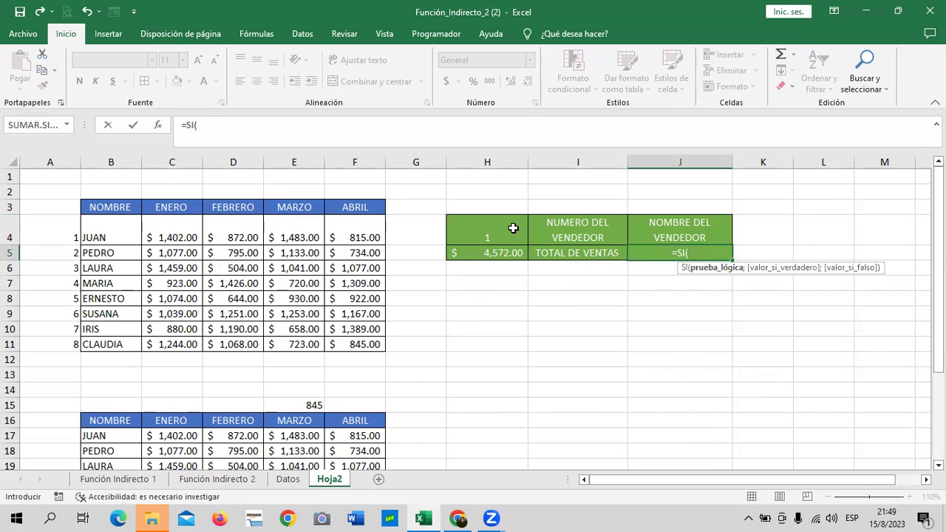
left_click(513, 227)
type("=")
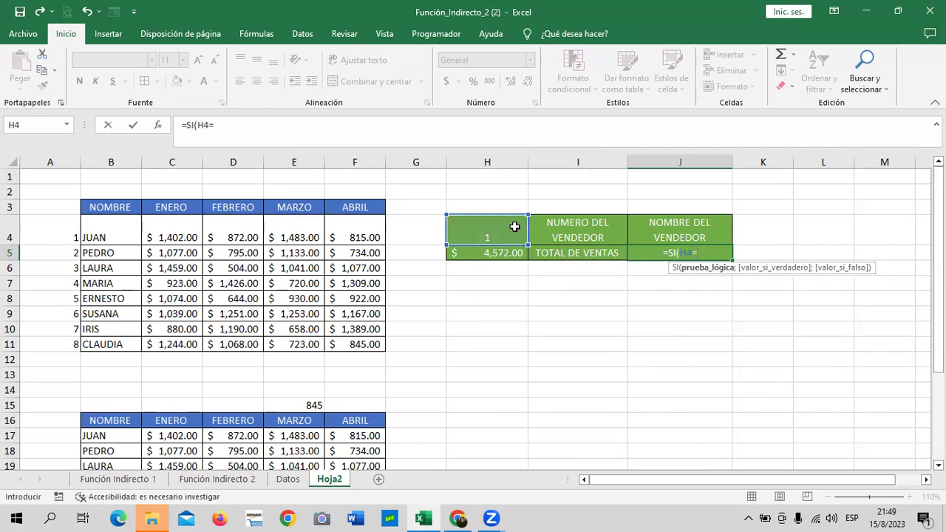
type("1;\"JUAN\";SI")
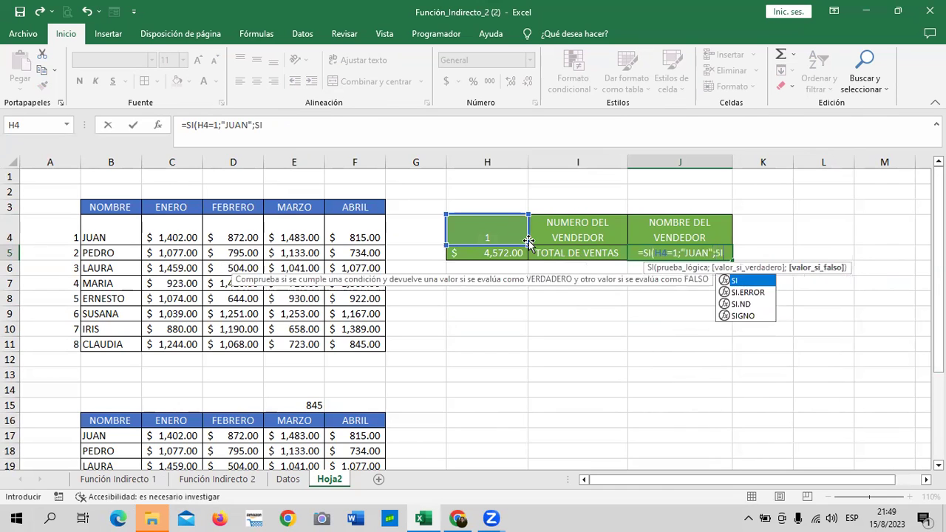
type("(")
left_click(505, 229)
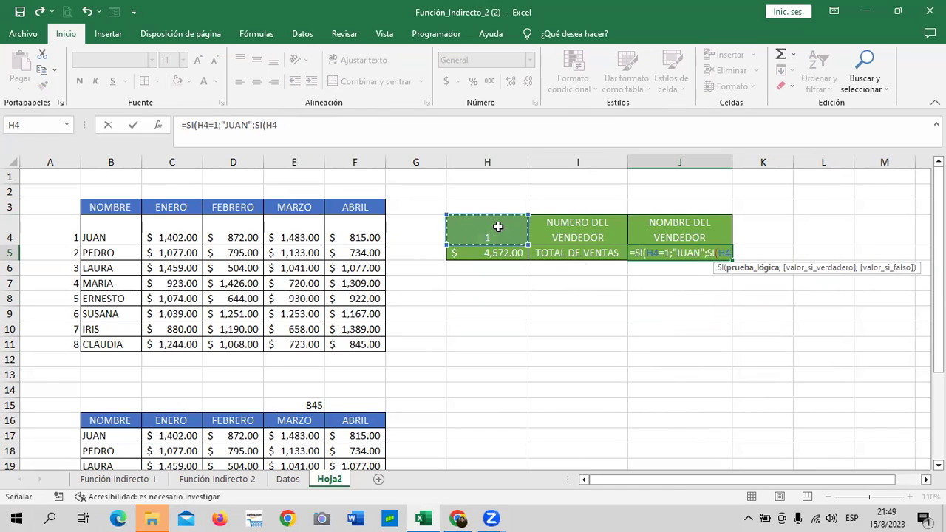
type("=2;\"")
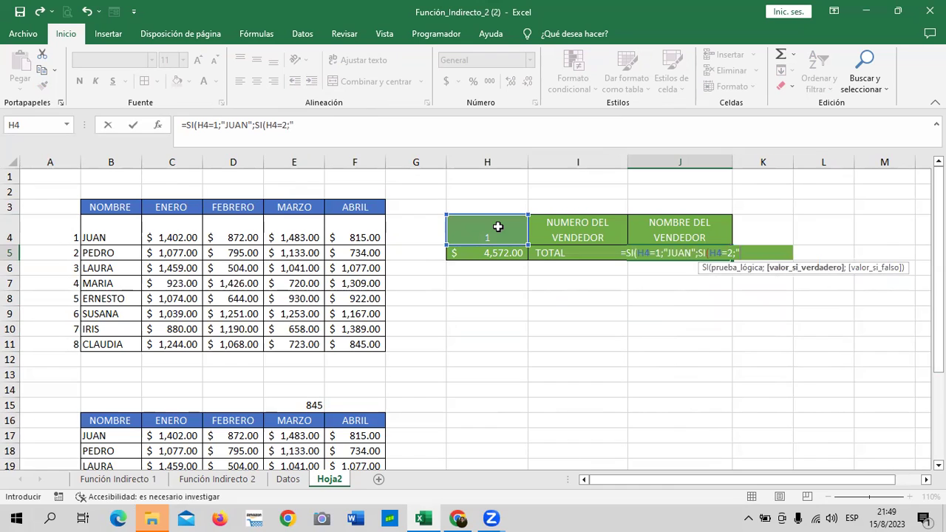
type("PEDRO")
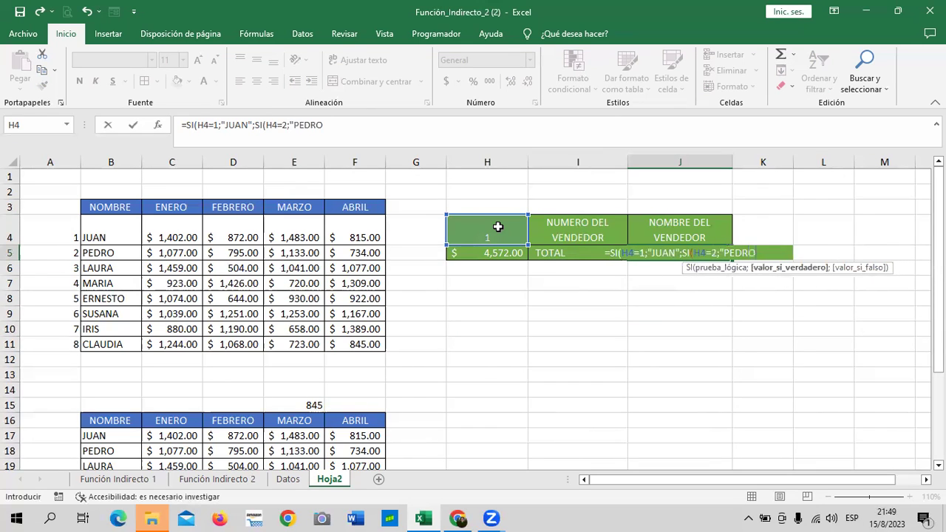
type("\"")
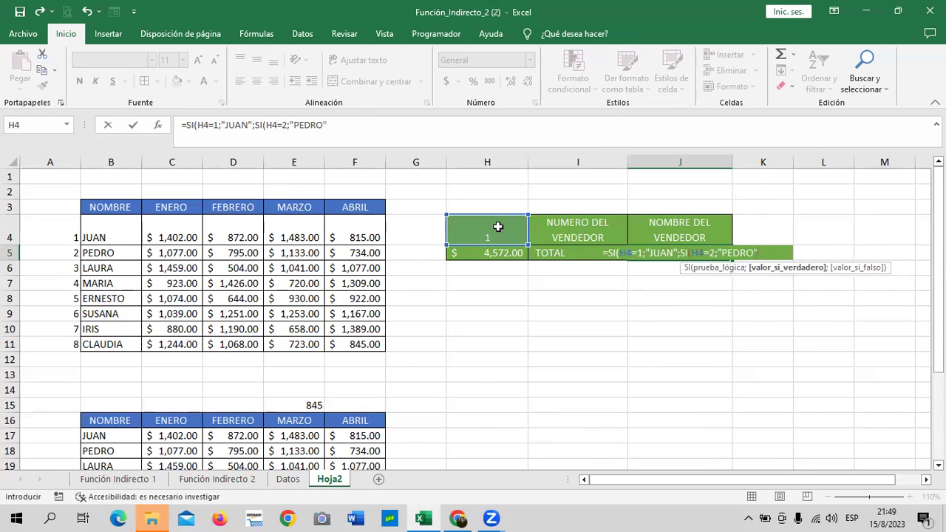
type(";SI")
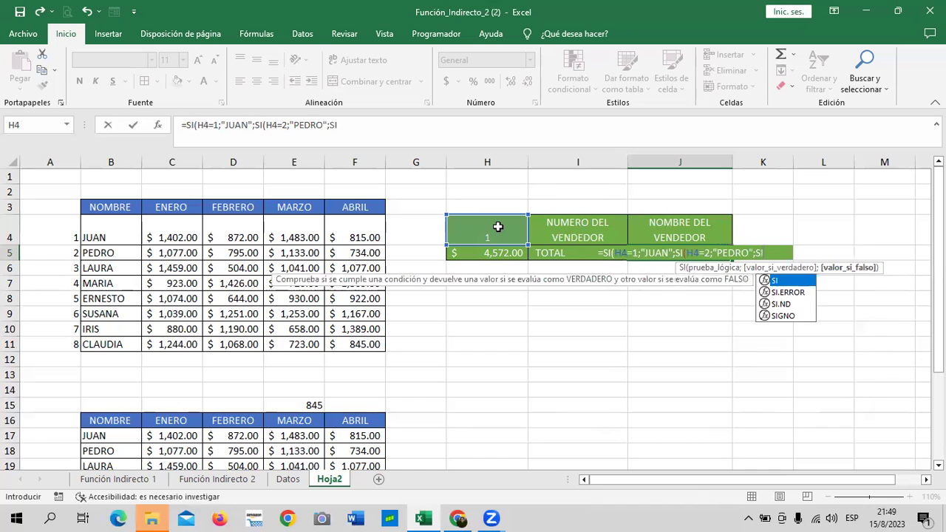
type("(")
left_click(476, 219)
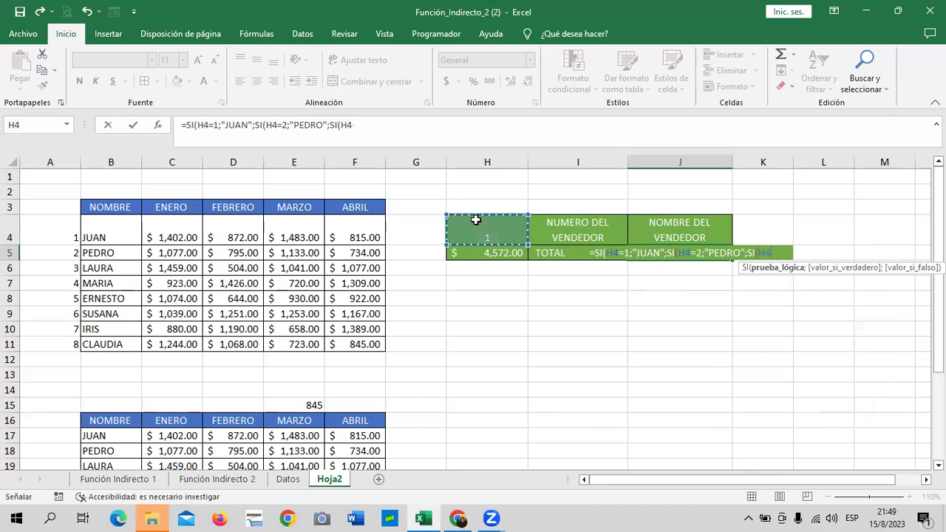
type("=3;\"")
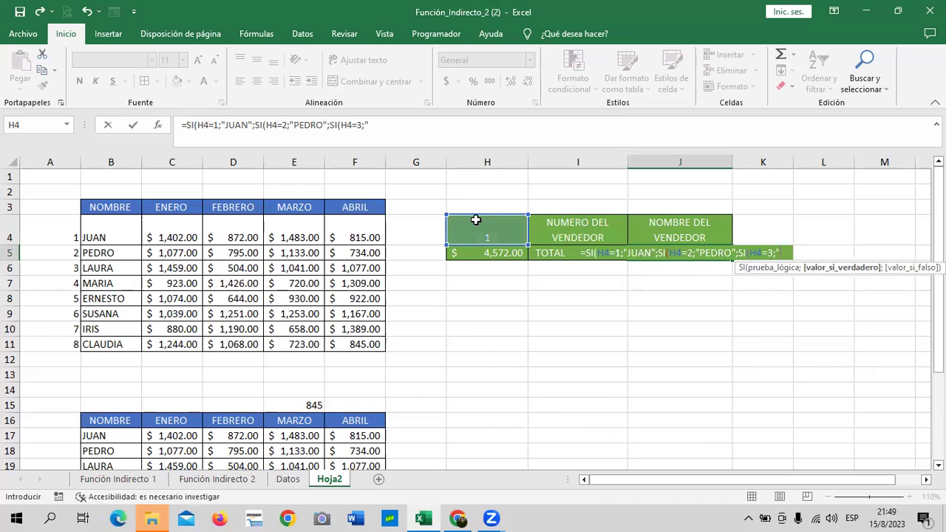
type("LAURA")
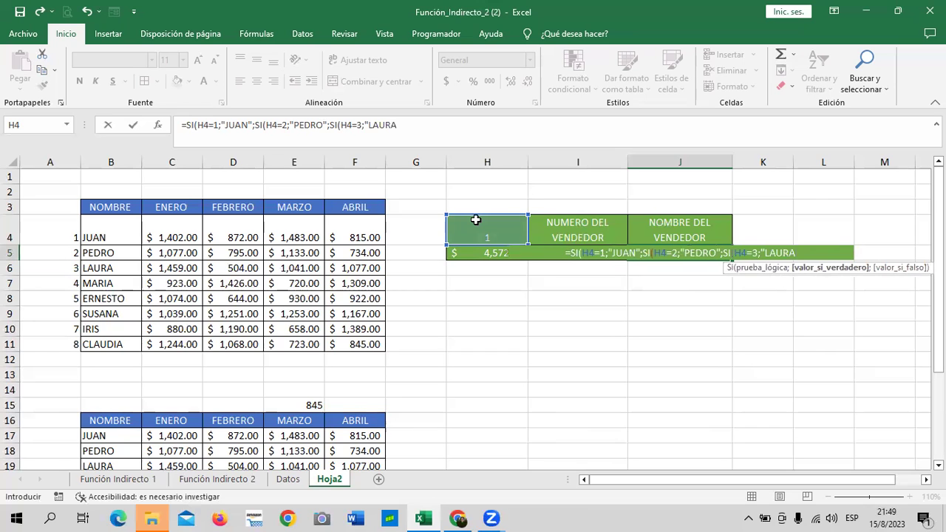
type("\";SI")
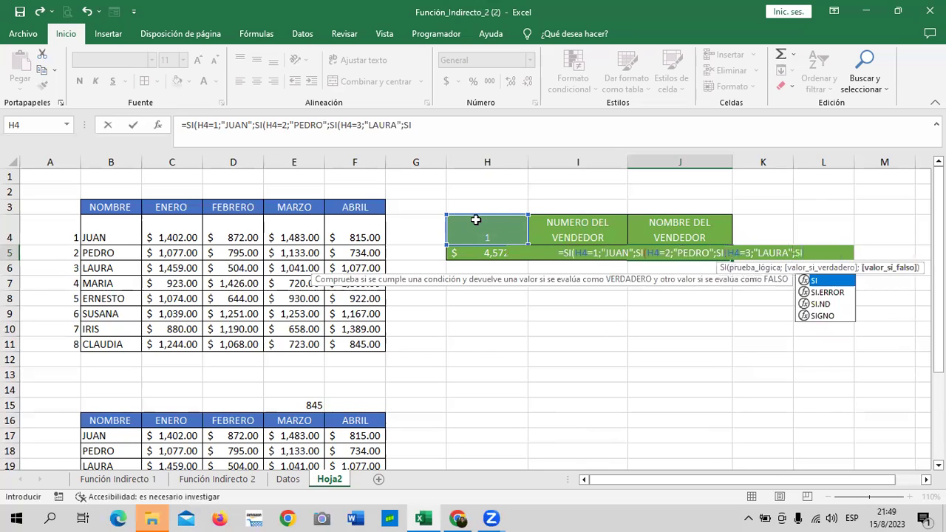
type("(")
left_click(476, 222)
type("=")
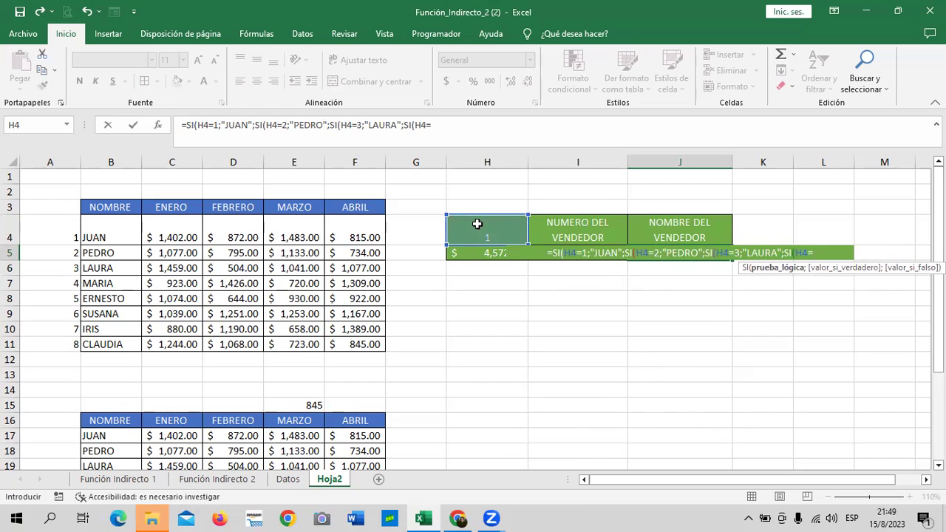
type("5")
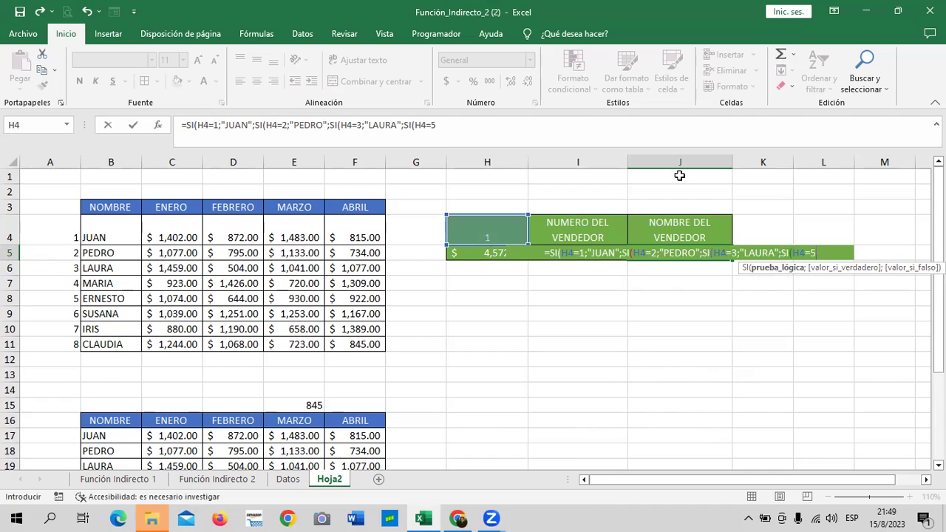
type(";\"")
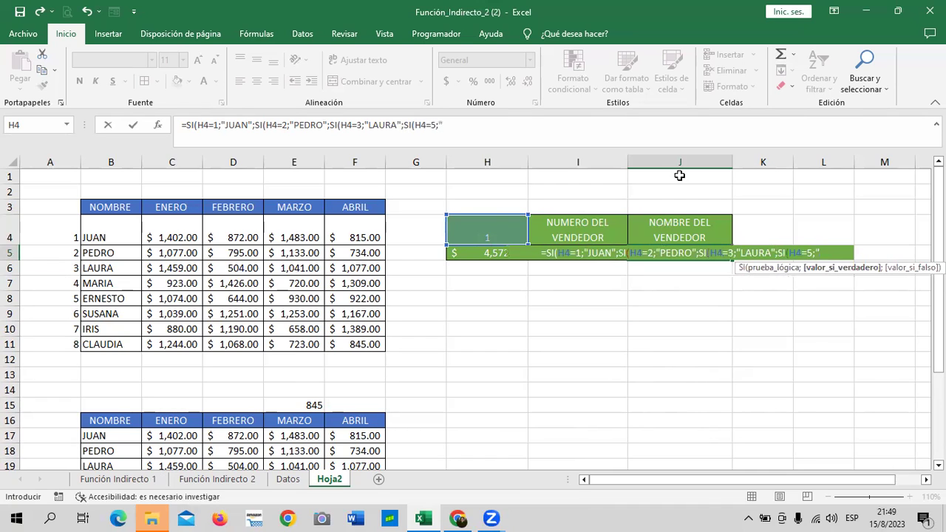
type("erNESTO")
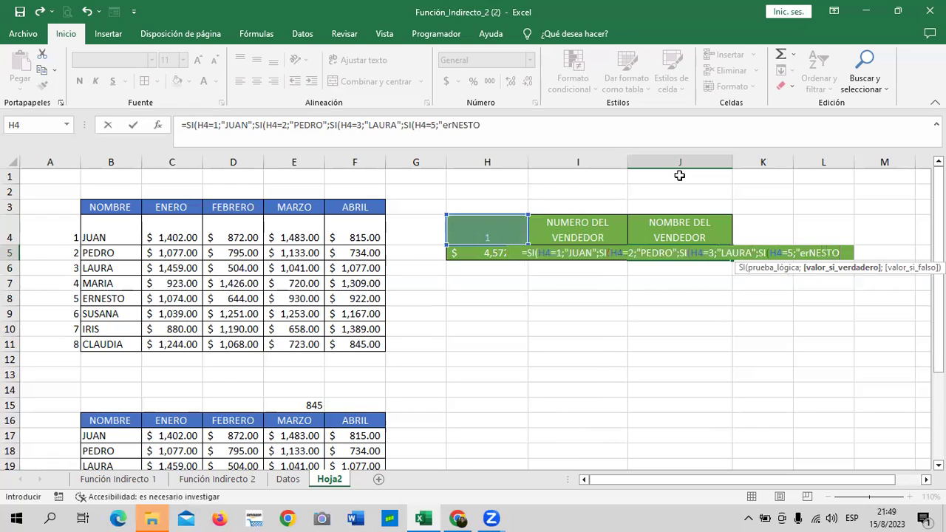
type("\"))))")
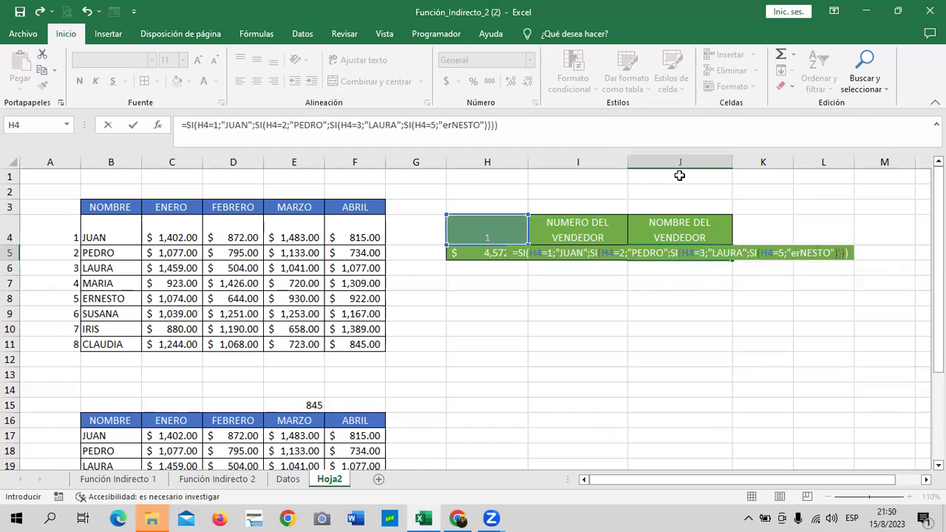
type(")")
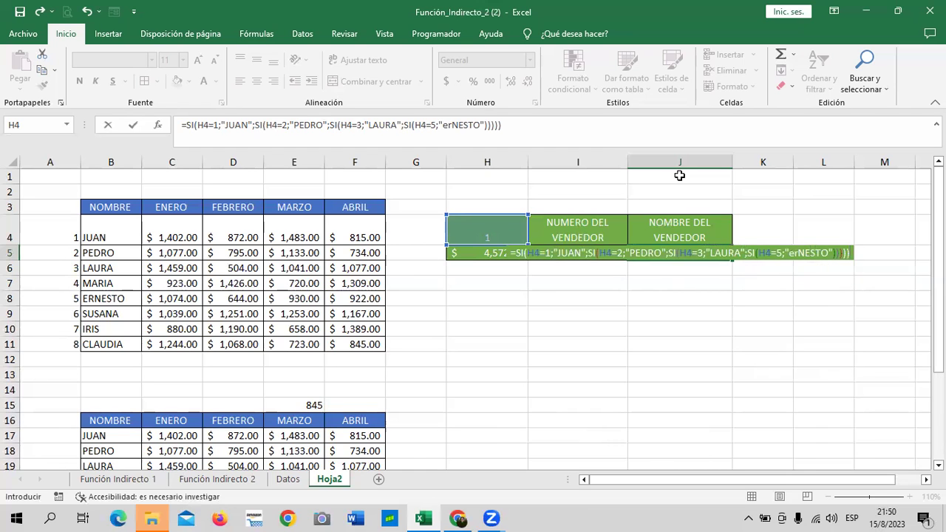
key("Return")
- Accept Excel's formula correction and fix ERNESTO's capitalisation in J5
left_click(444, 312)
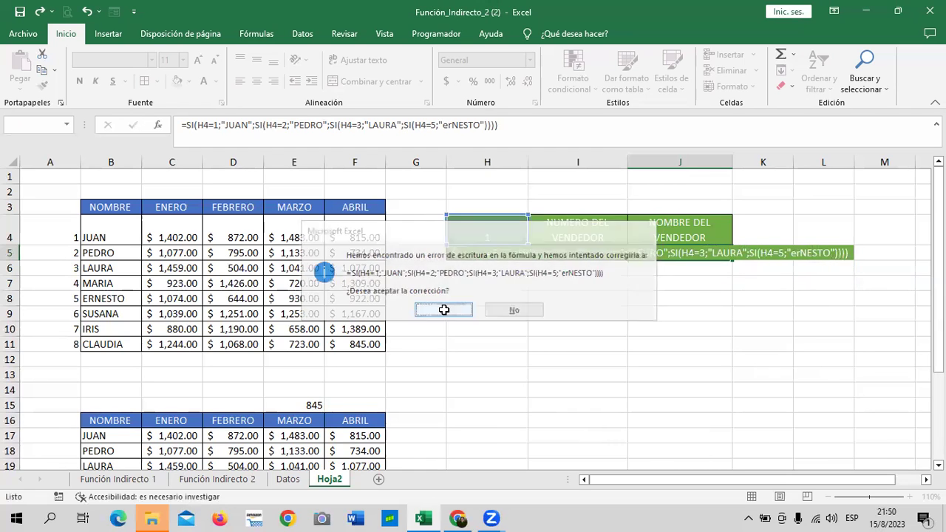
left_click(699, 251)
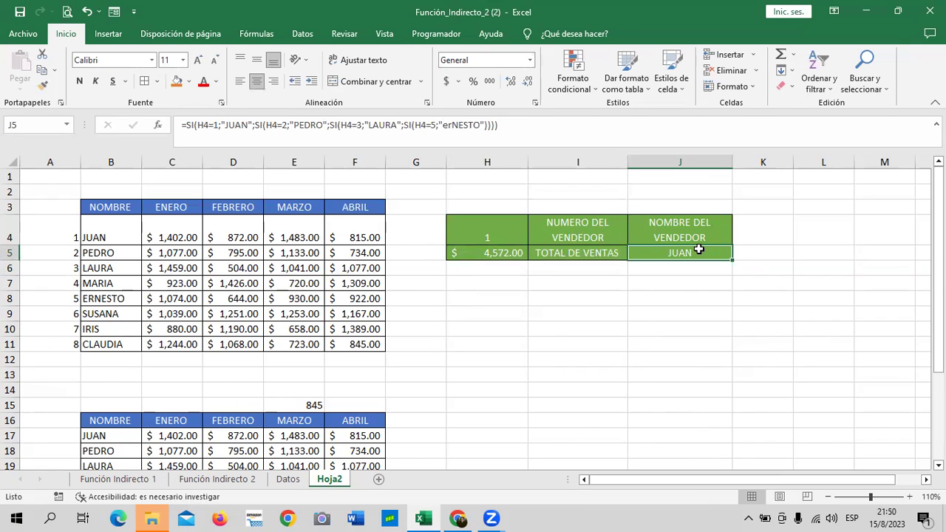
left_click(453, 125)
key("BackSpace")
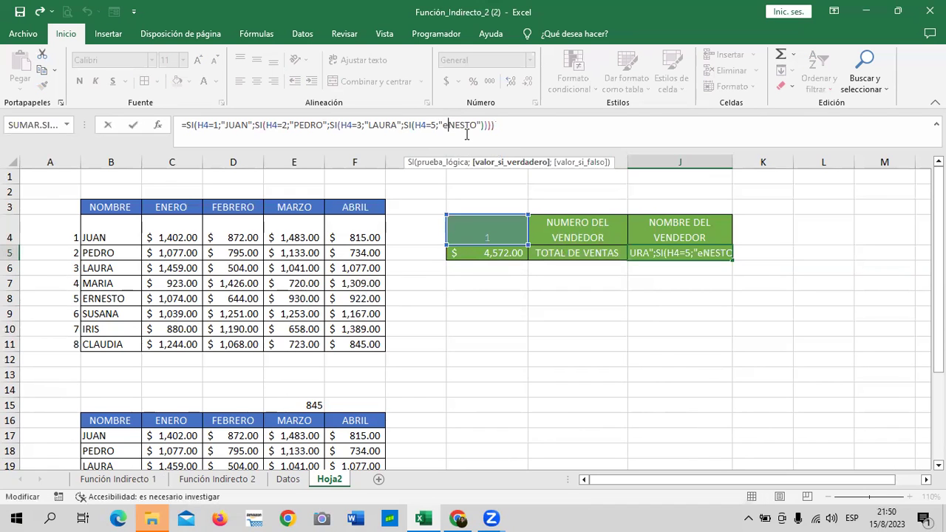
key("BackSpace")
type("ER")
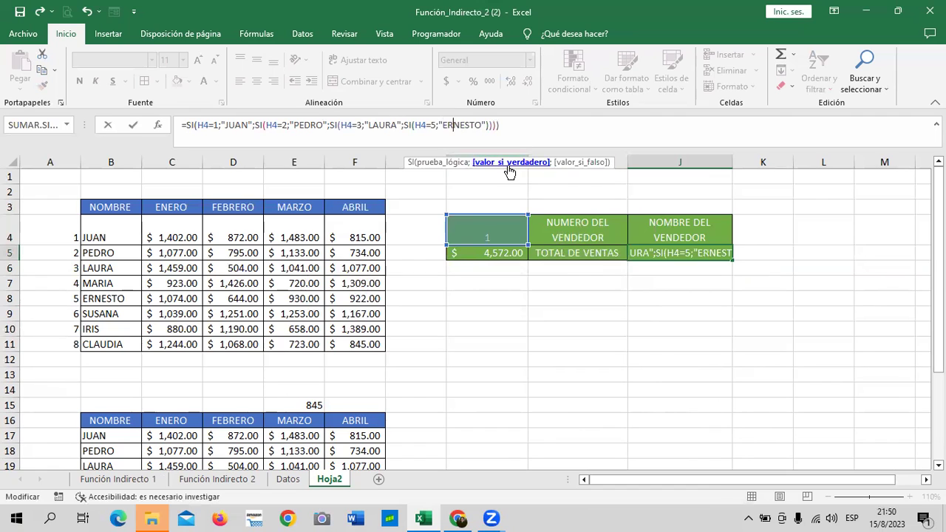
left_click(491, 230)
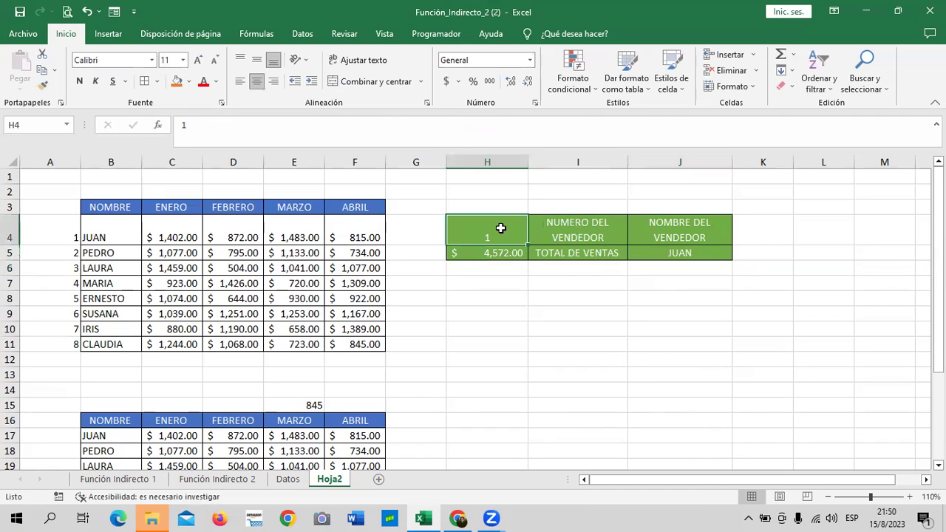
- Test the lookup by entering vendor numbers 5, 2 and 3 in H4, ending on LAURA
left_click(645, 358)
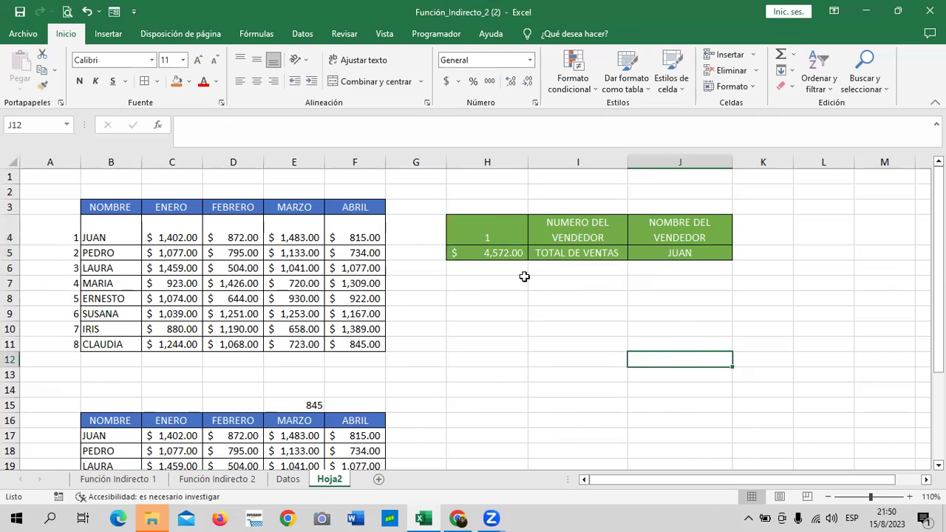
left_click(500, 230)
type("5")
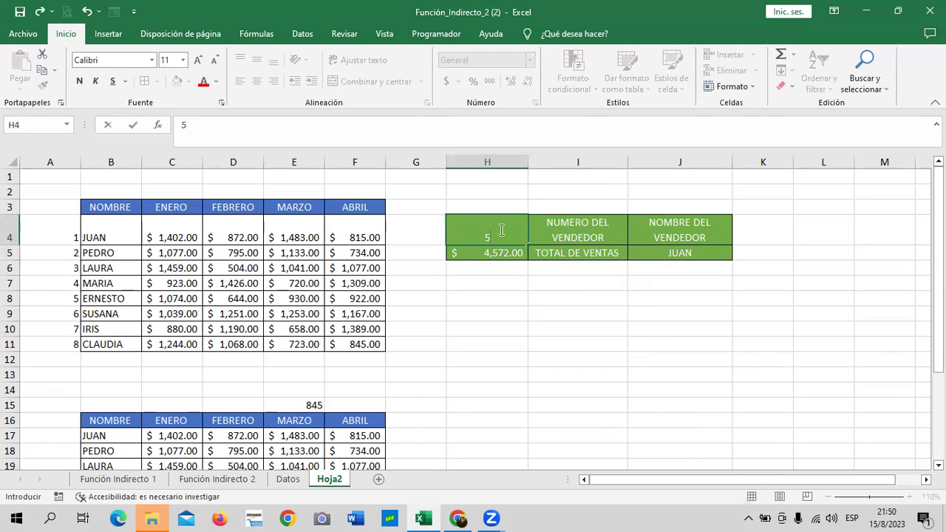
key("Return")
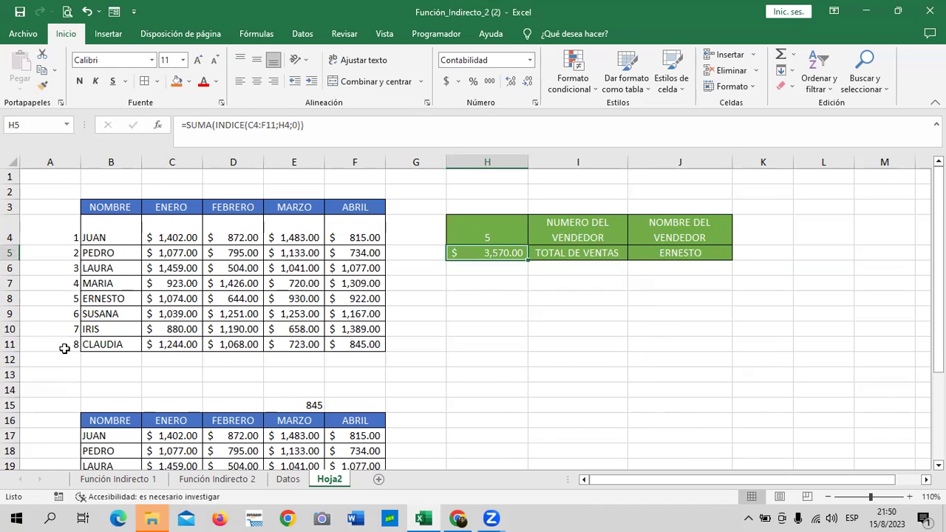
left_click(496, 235)
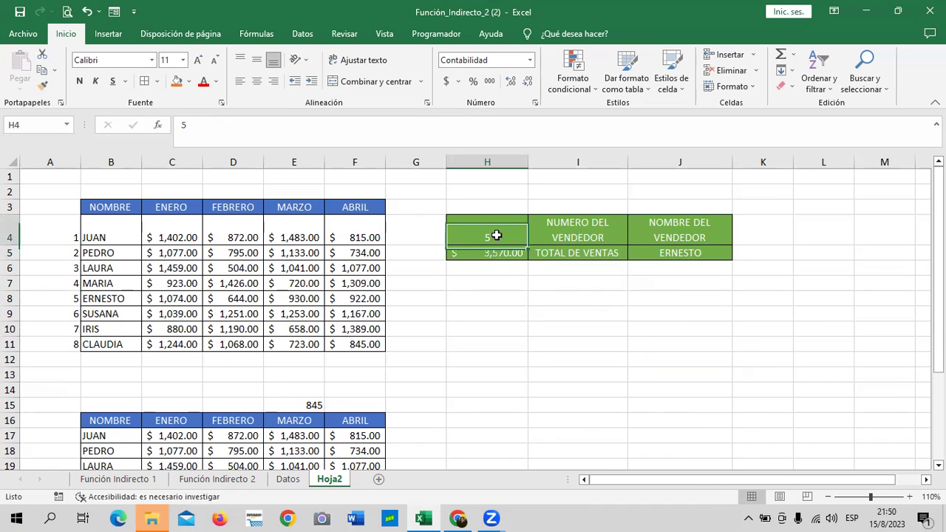
left_click(499, 236)
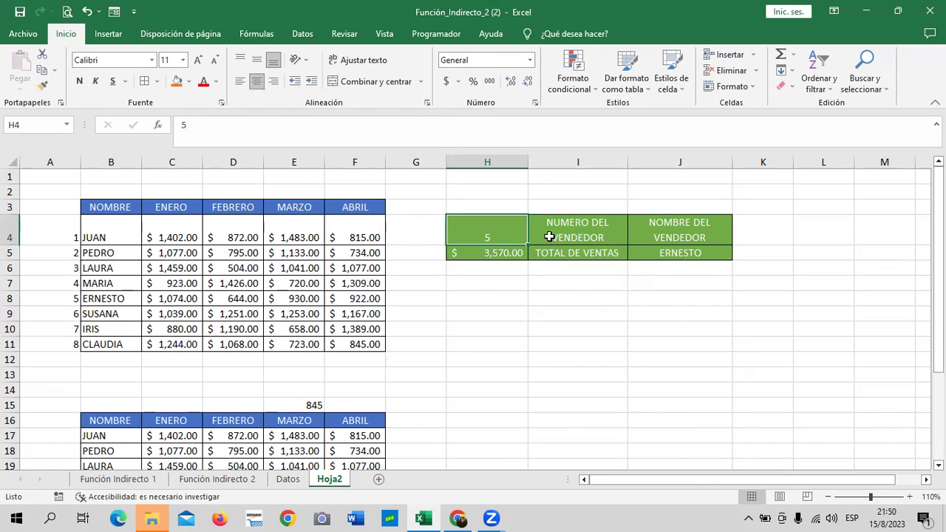
type("2")
key("Return")
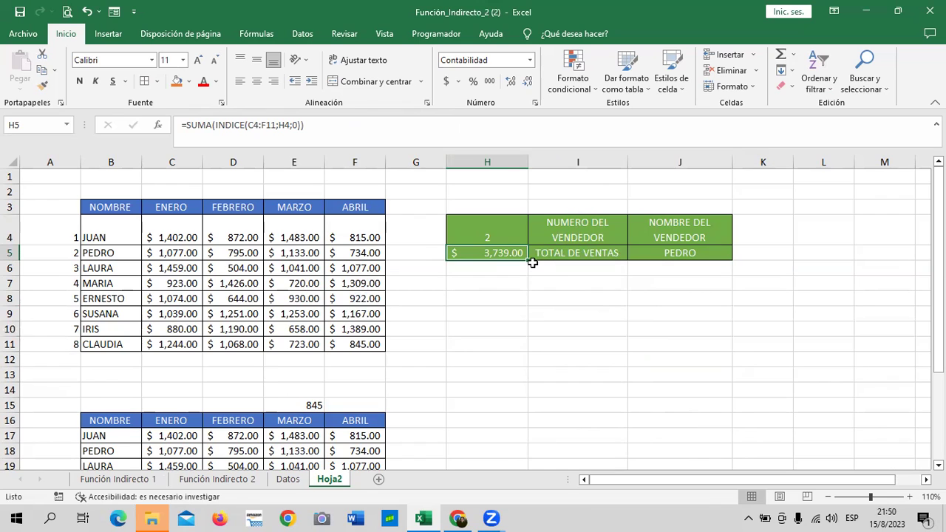
left_click(510, 224)
type("3")
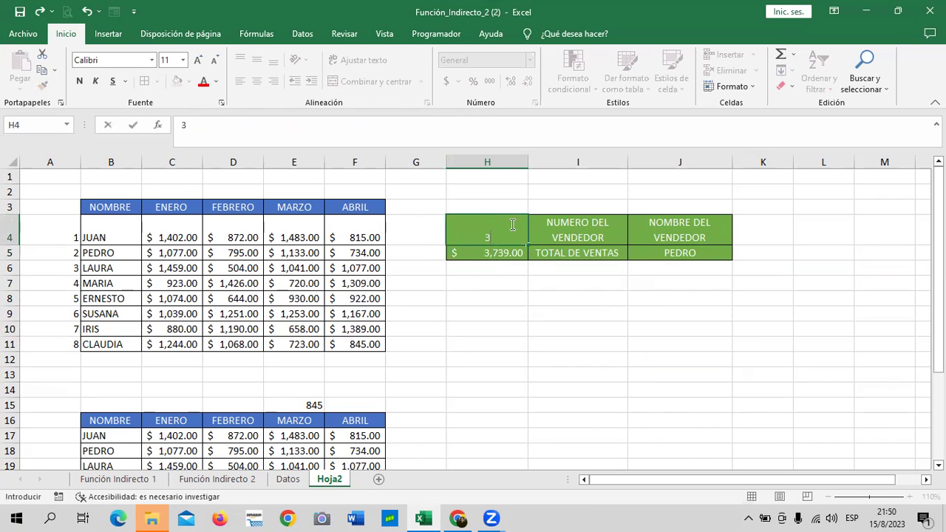
key("Return")
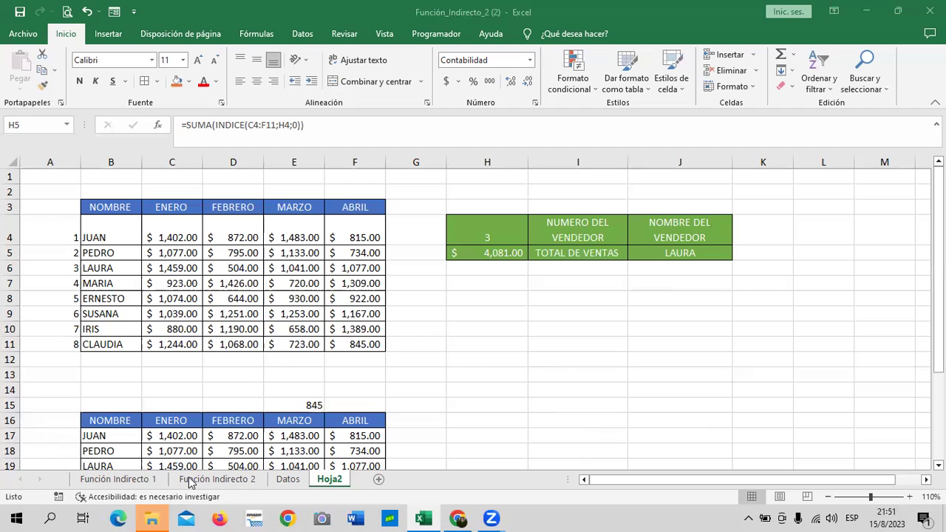
- Switch to the Función Indirecto 1 sheet and inspect F6's =INDIRECTO(F5) returning 10
left_click(124, 482)
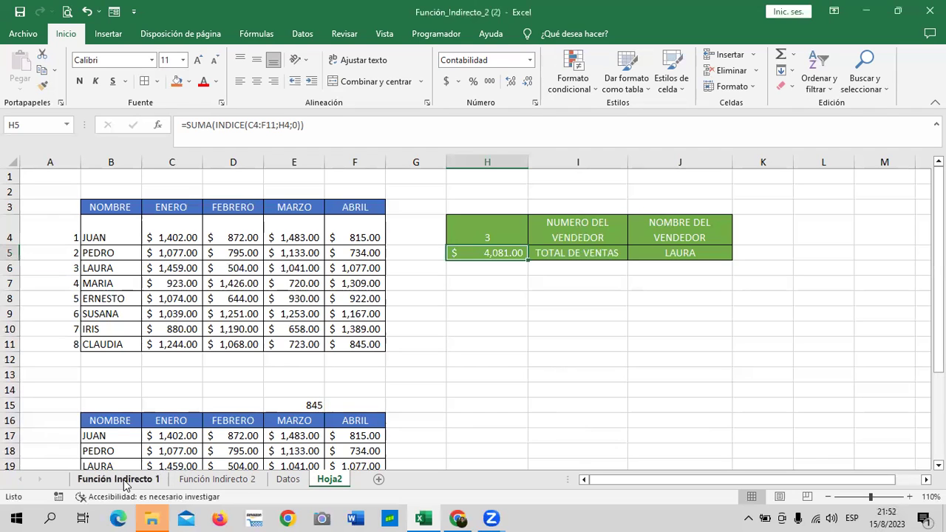
left_click(124, 482)
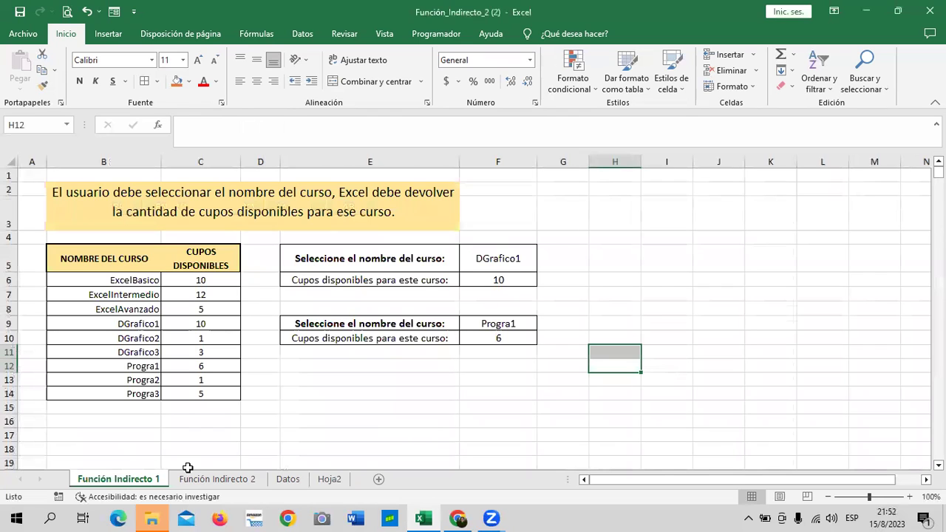
left_click(627, 278)
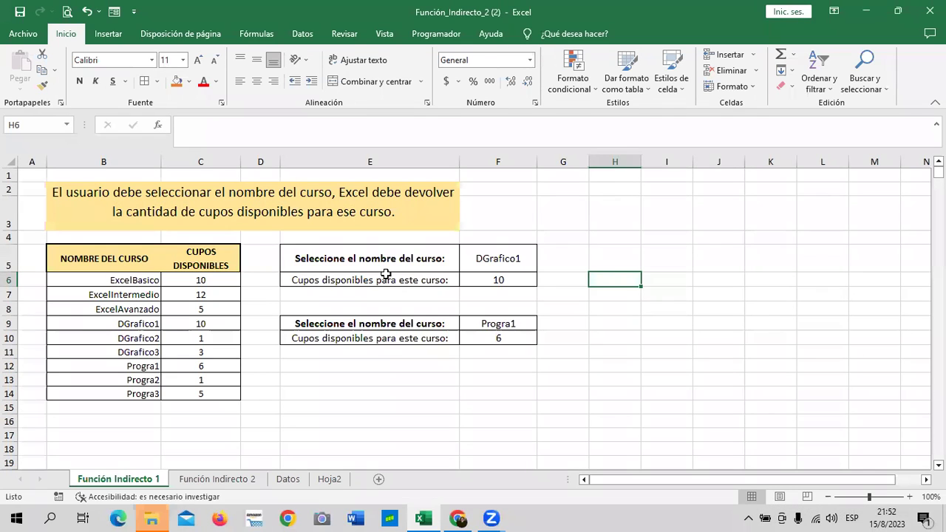
left_click(516, 279)
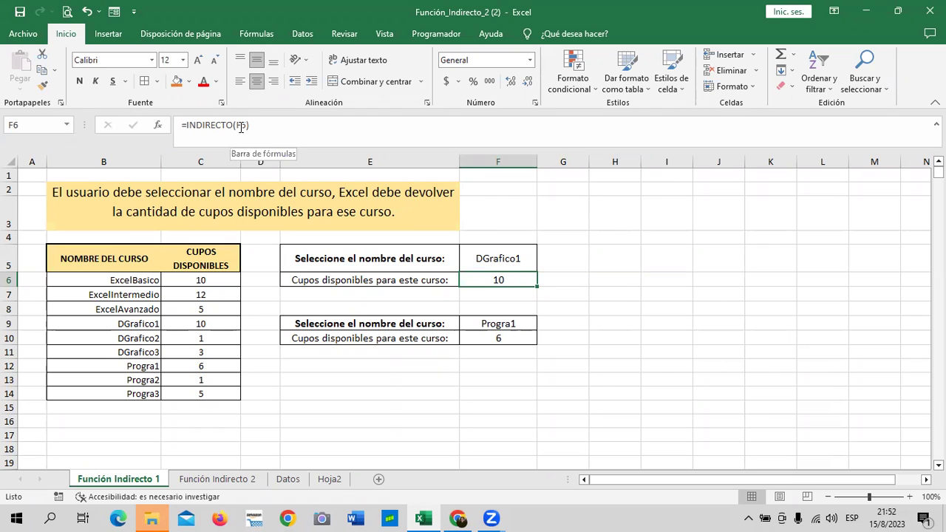
- Review the course cell F5, its seats result in F6, and ExcelBasico's seats in C6
left_click(478, 258)
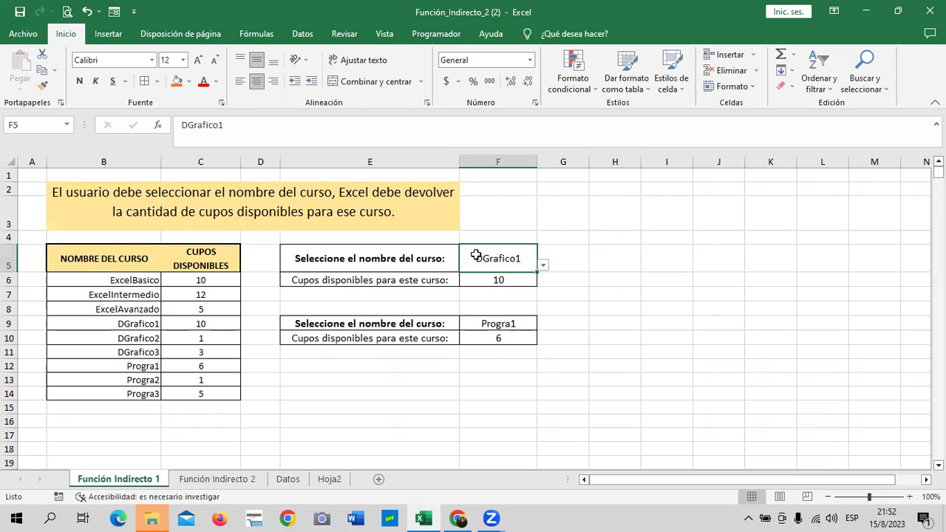
left_click(481, 279)
left_click(481, 261)
left_click(477, 279)
left_click(479, 256)
left_click(201, 281)
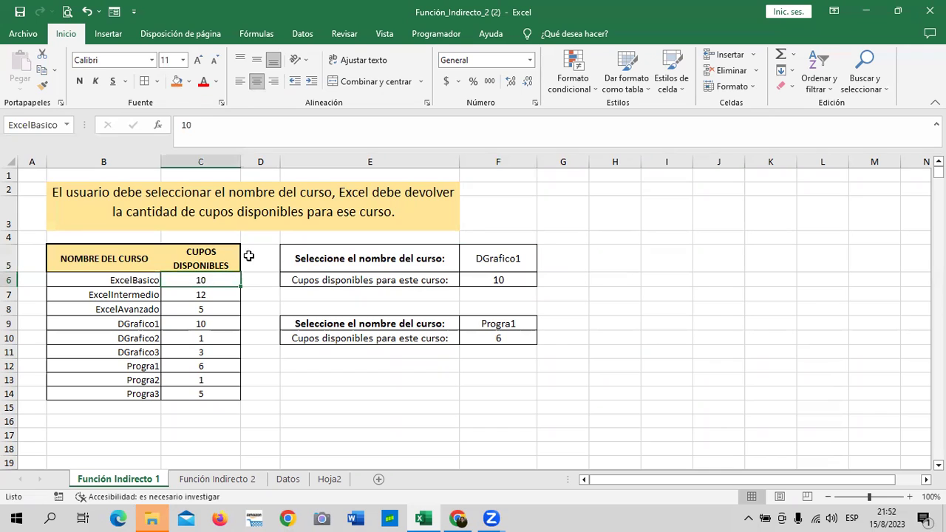
- Choose ExcelIntermedio from F5's dropdown list and confirm the INDIRECTO formula in F6 returns 12
left_click(501, 259)
left_click(543, 266)
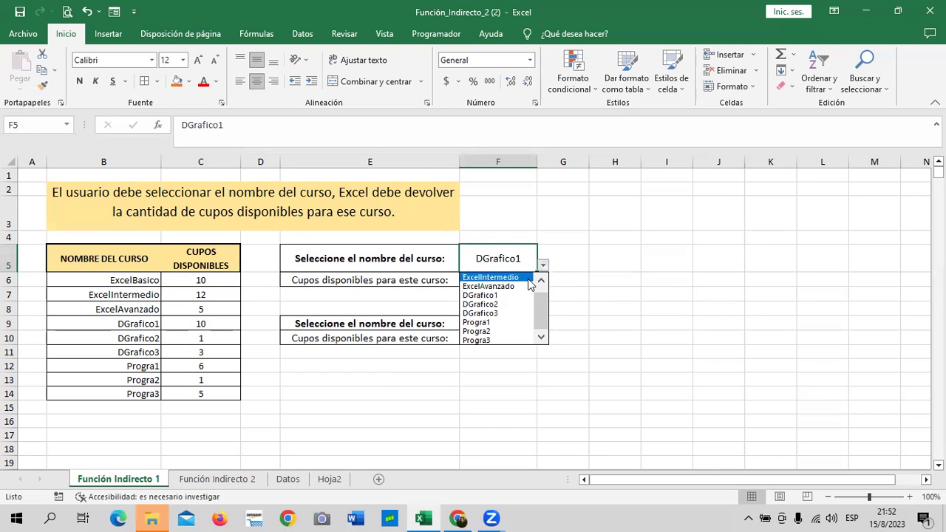
left_click(526, 278)
left_click(513, 282)
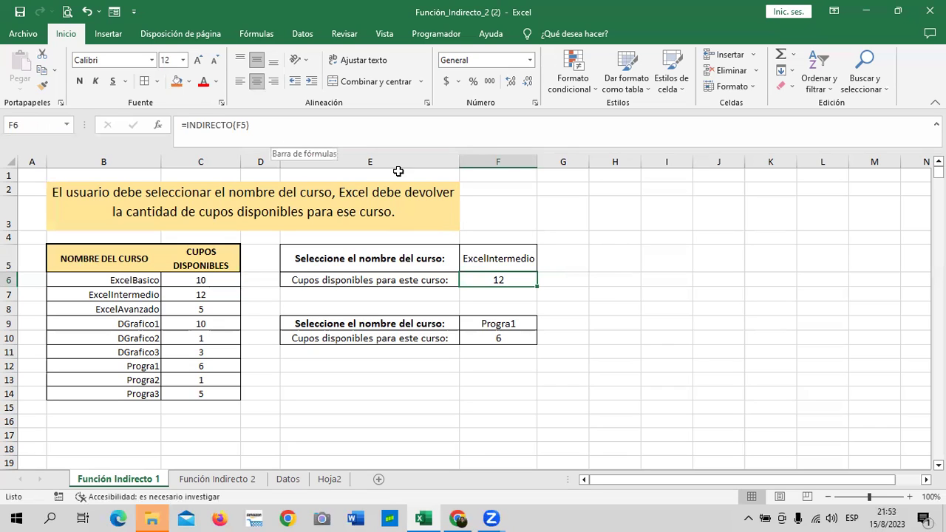
left_click(499, 257)
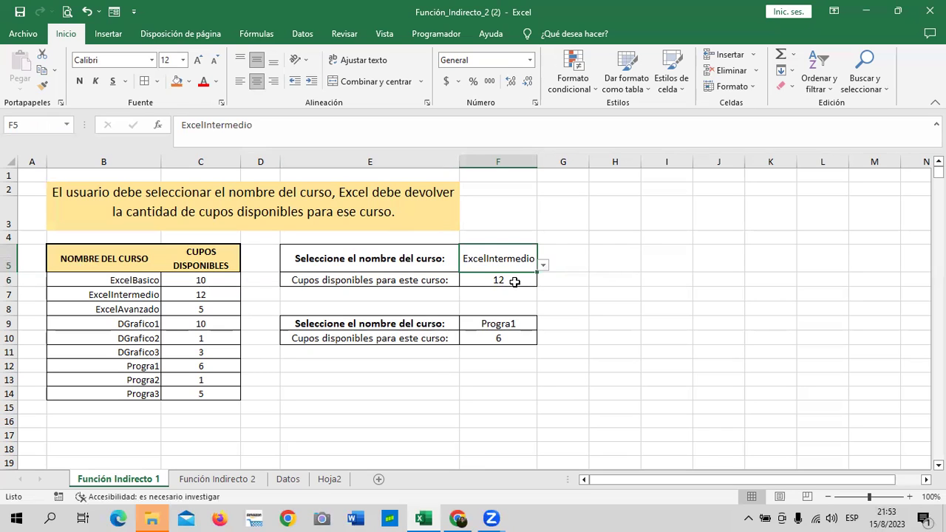
left_click(513, 280)
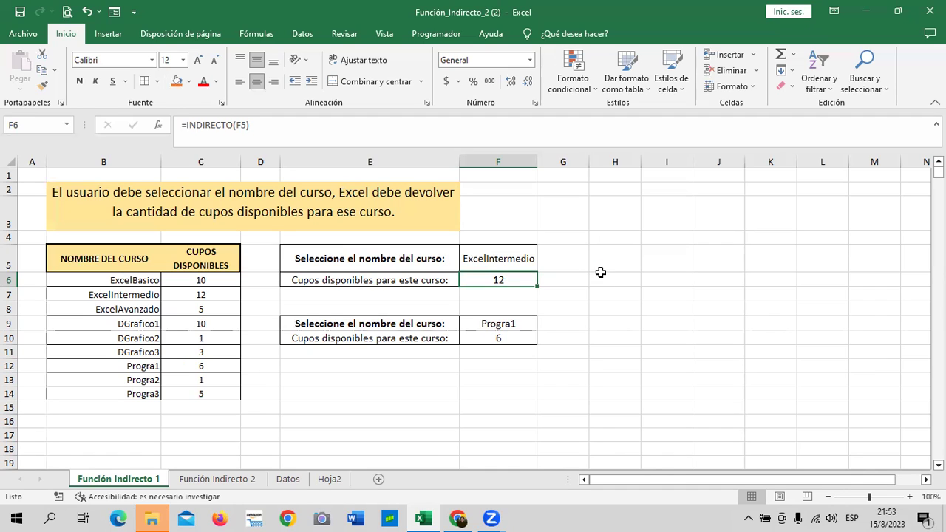
left_click(595, 281)
left_click(498, 283)
left_click(207, 282)
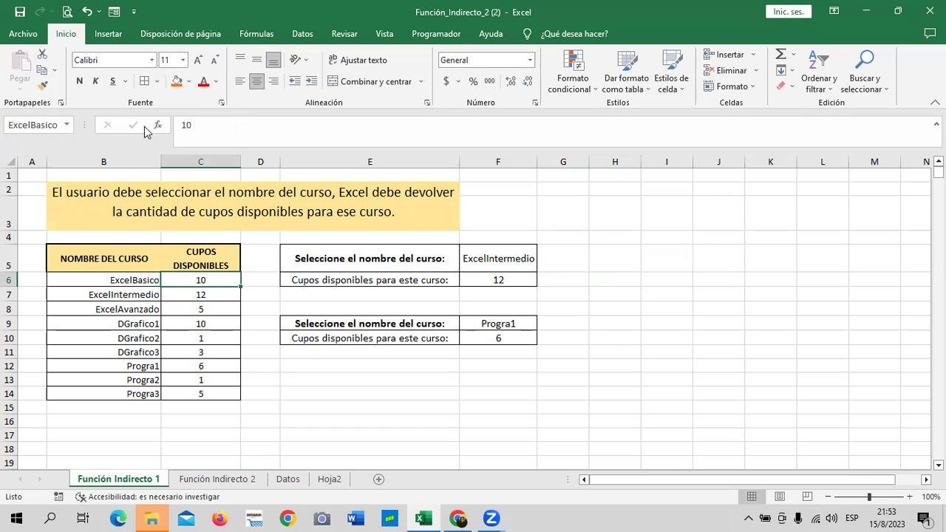
left_click(256, 34)
left_click(399, 80)
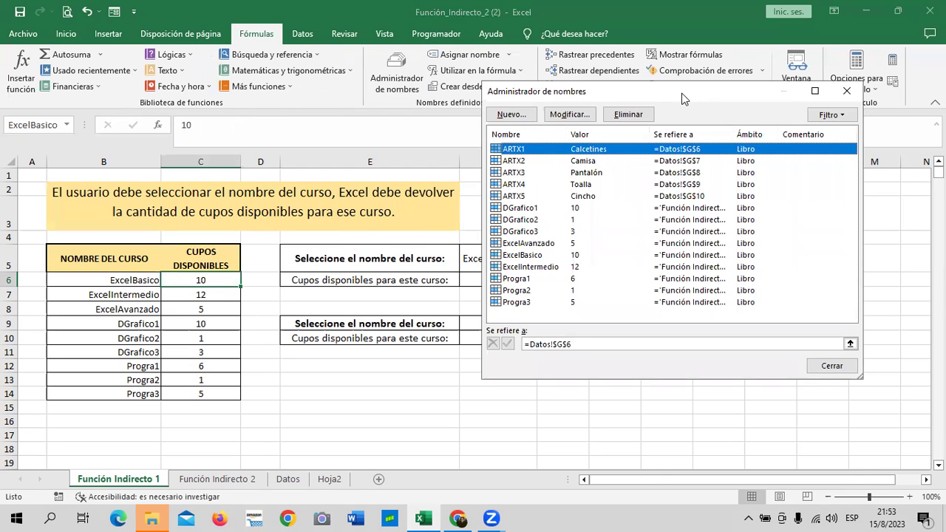
left_click_drag(682, 96, 621, 80)
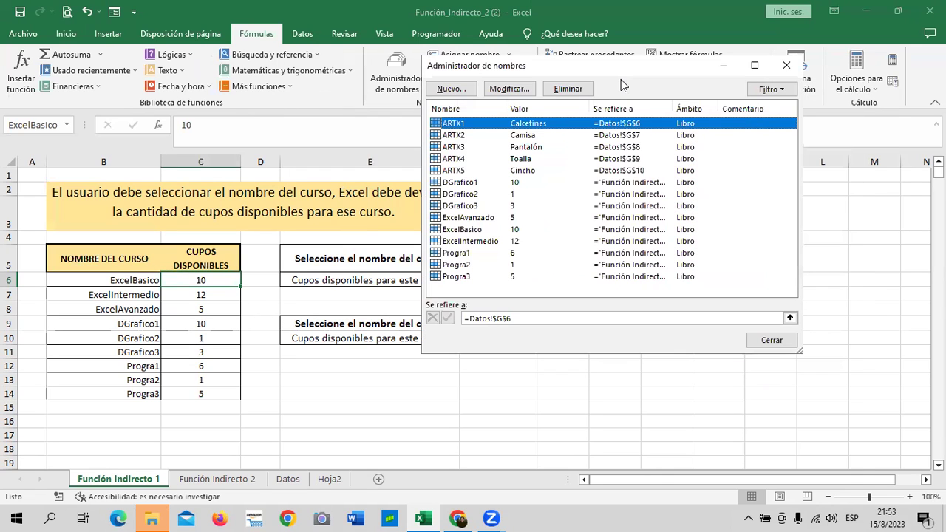
left_click(787, 68)
left_click(708, 294)
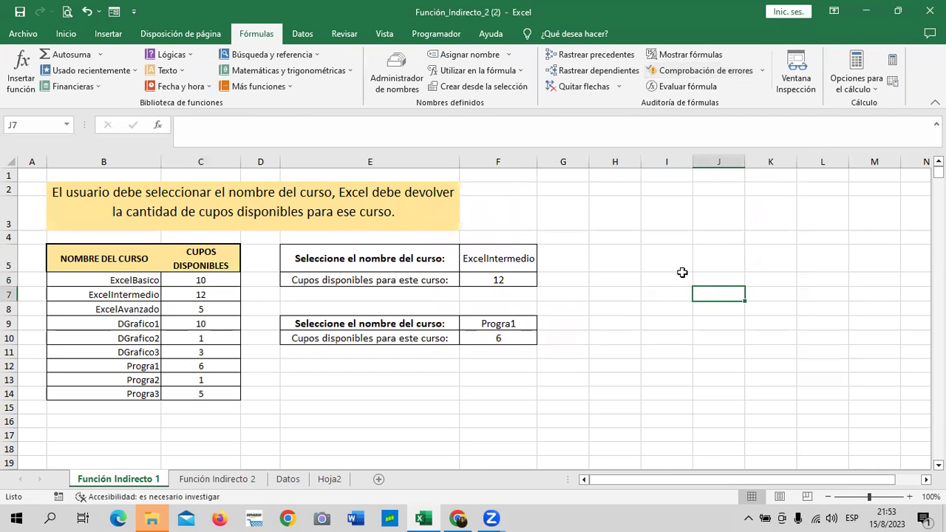
left_click(138, 278)
left_click(335, 400)
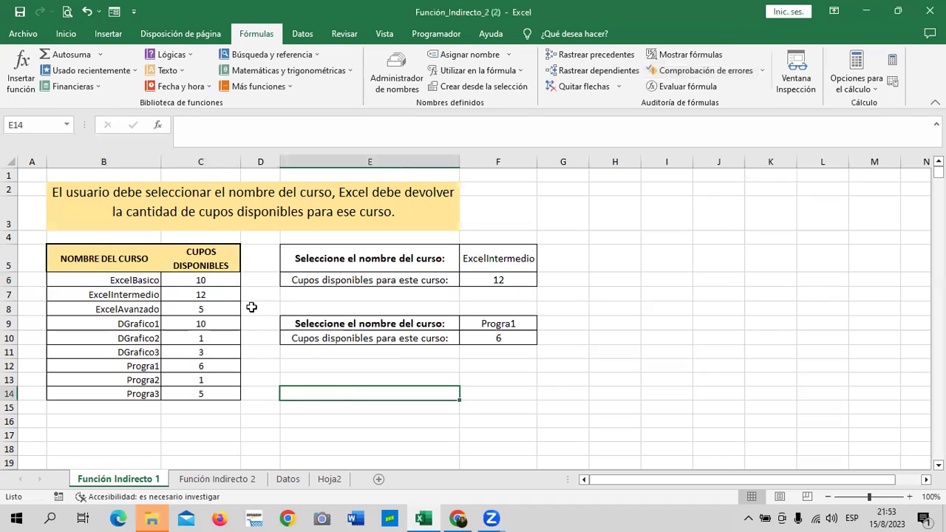
left_click(205, 279)
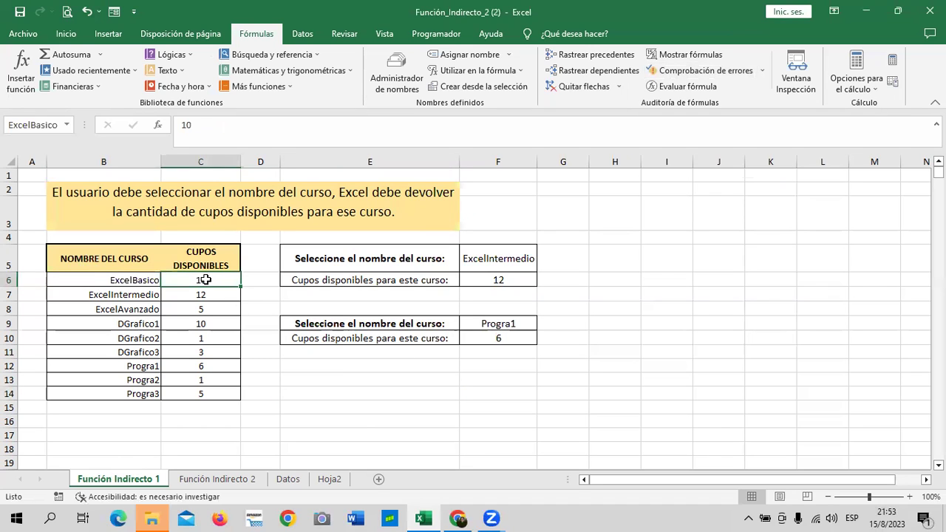
left_click(282, 377)
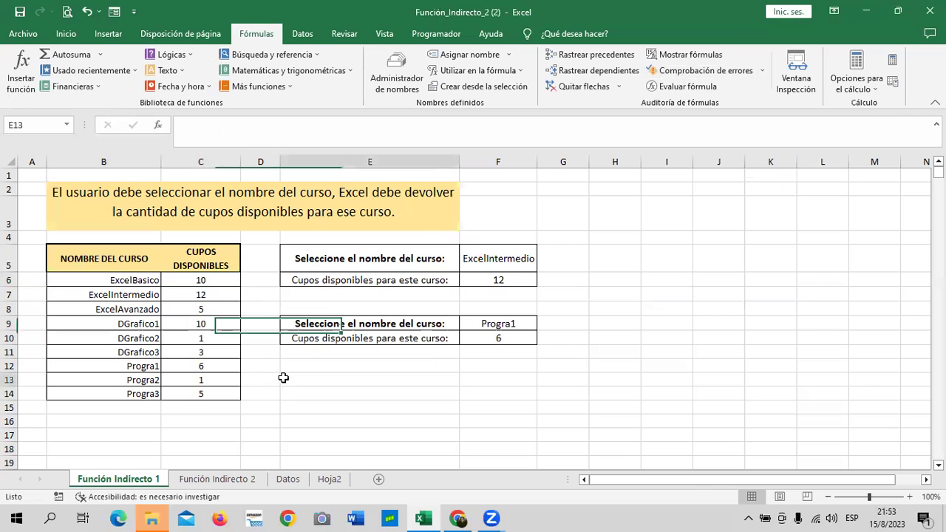
left_click(212, 283)
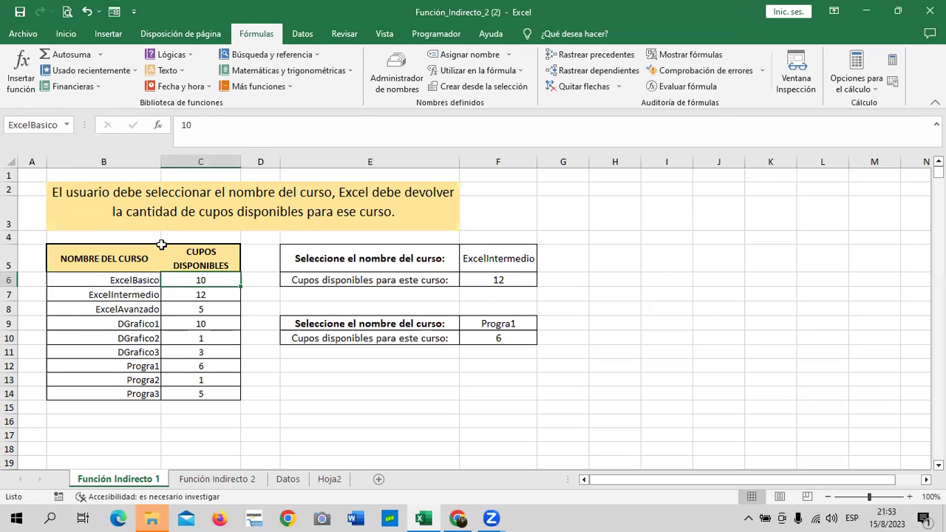
left_click(203, 364)
left_click(221, 280)
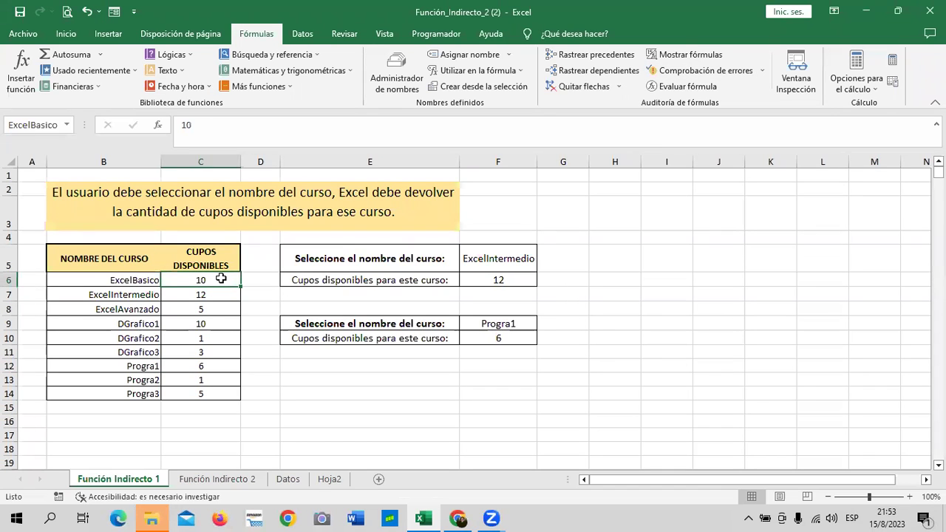
left_click(215, 309)
left_click(221, 278)
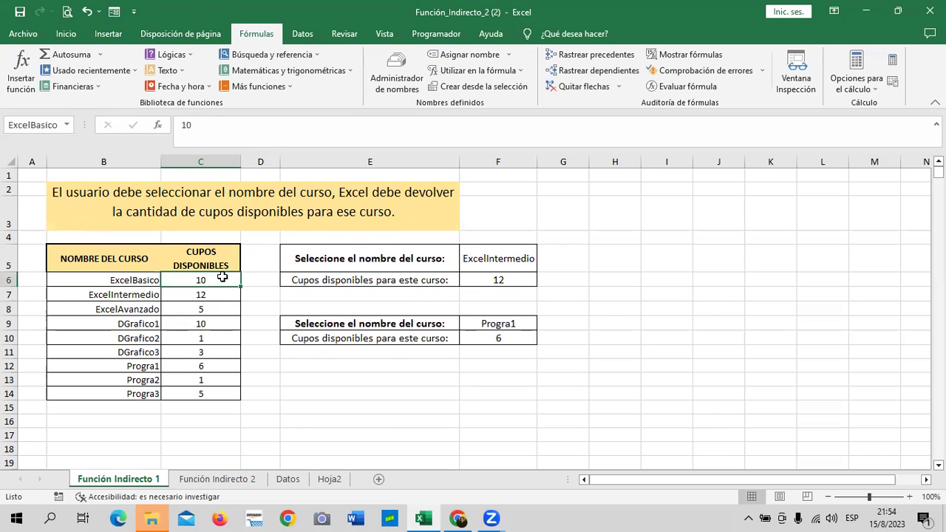
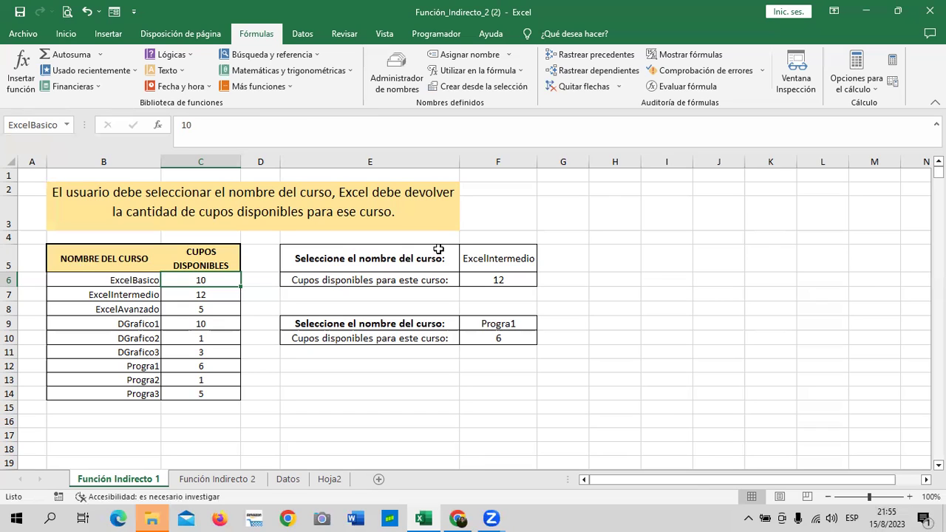
- Check the names of the ExcelIntermedio and ExcelAvanzado quota cells and F5, then go to Función Indirecto 2
left_click(221, 293)
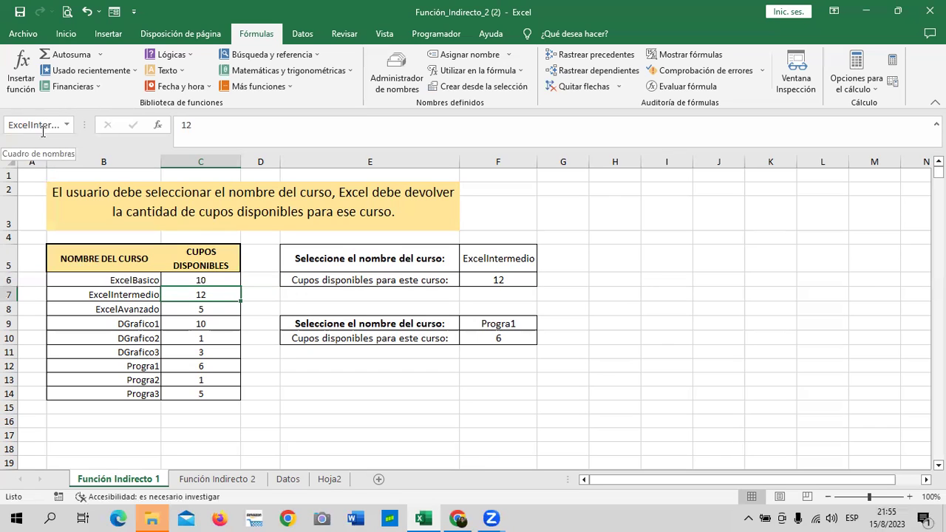
left_click(205, 310)
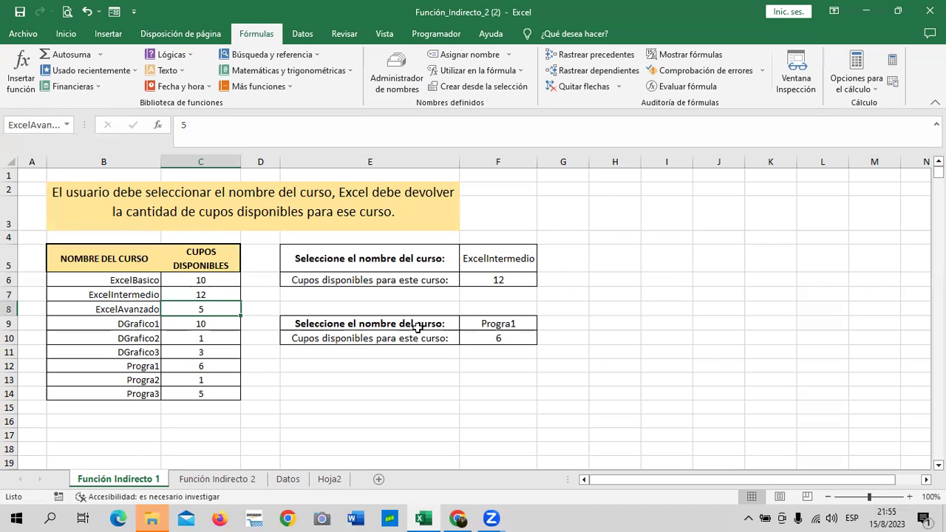
left_click(522, 264)
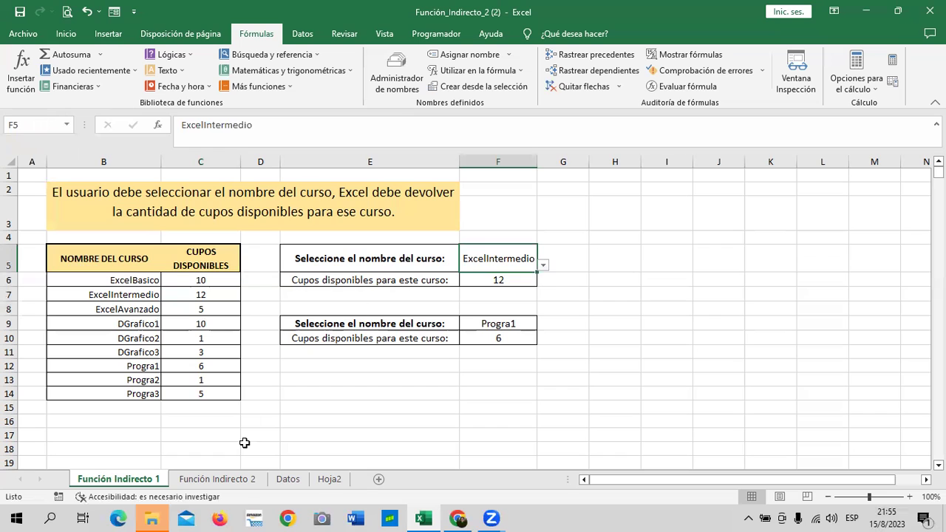
left_click(244, 488)
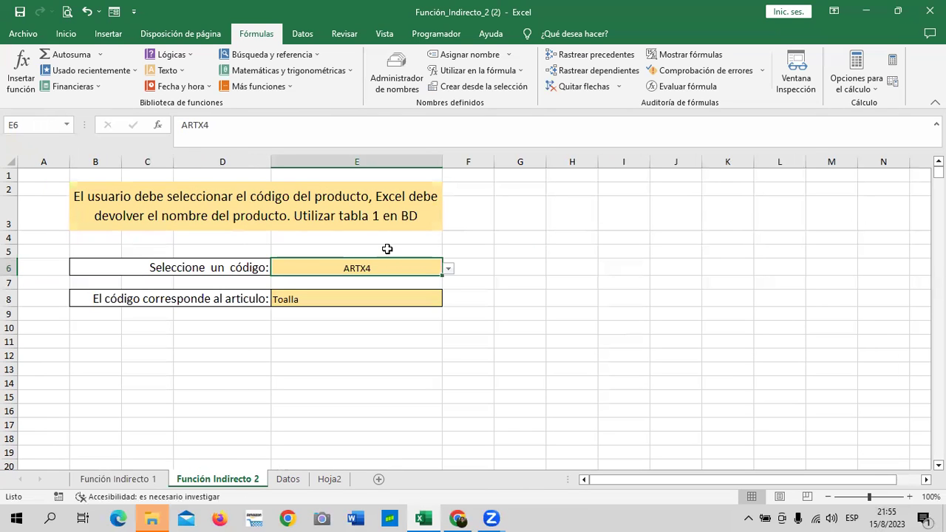
- On the Datos sheet, check the names given to the Calcetines, Camisa and Pantalón cells
left_click(292, 480)
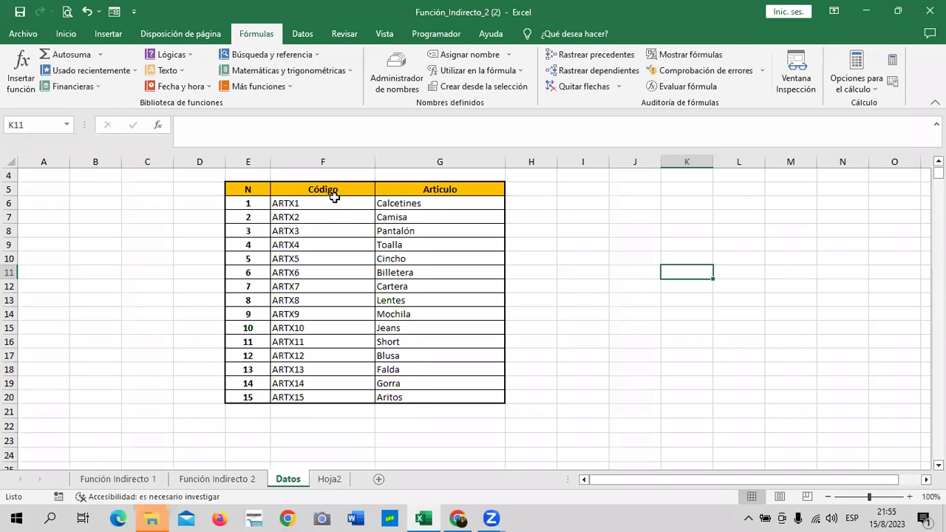
left_click(428, 203)
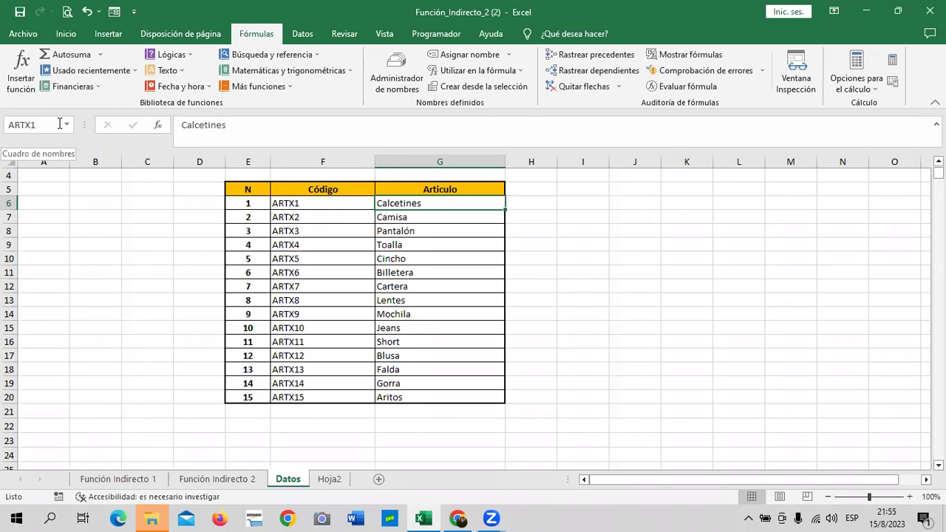
left_click(401, 221)
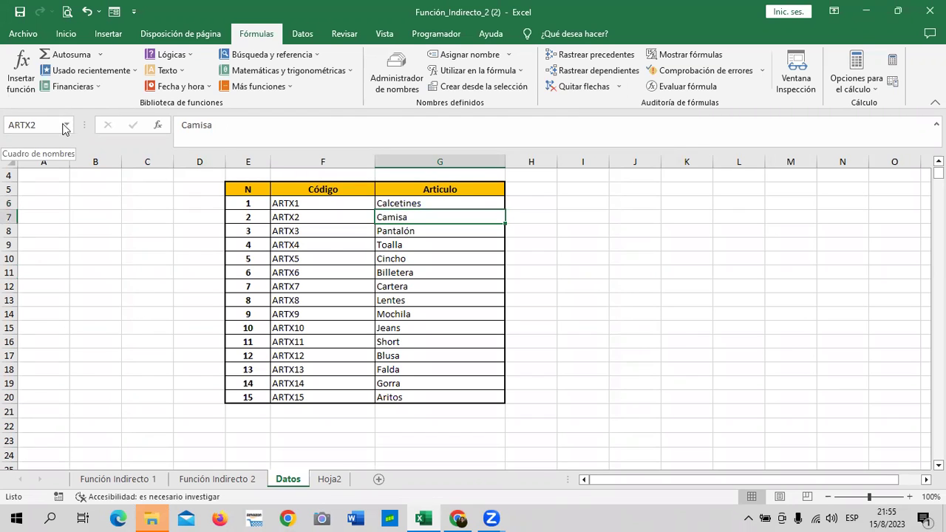
left_click(388, 233)
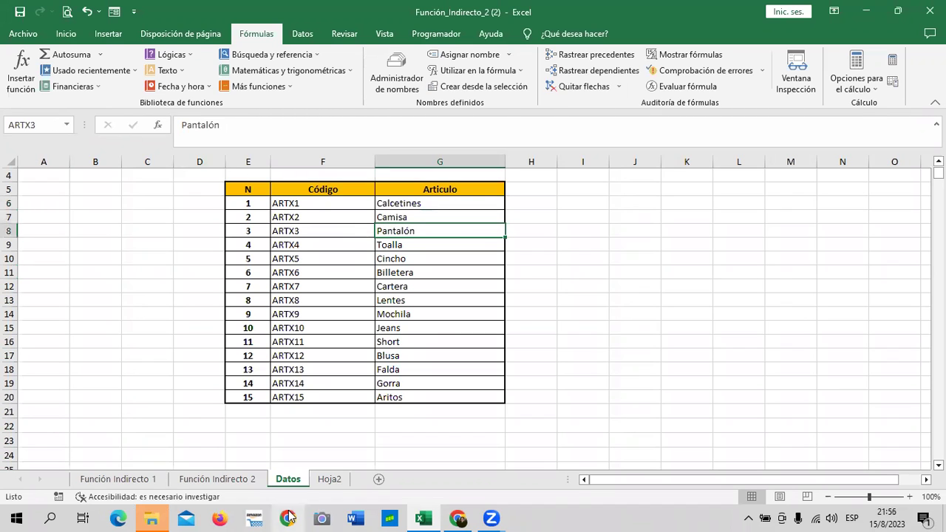
- Back on Función Indirecto 2, choose product code ARTX6 in E6
left_click(253, 480)
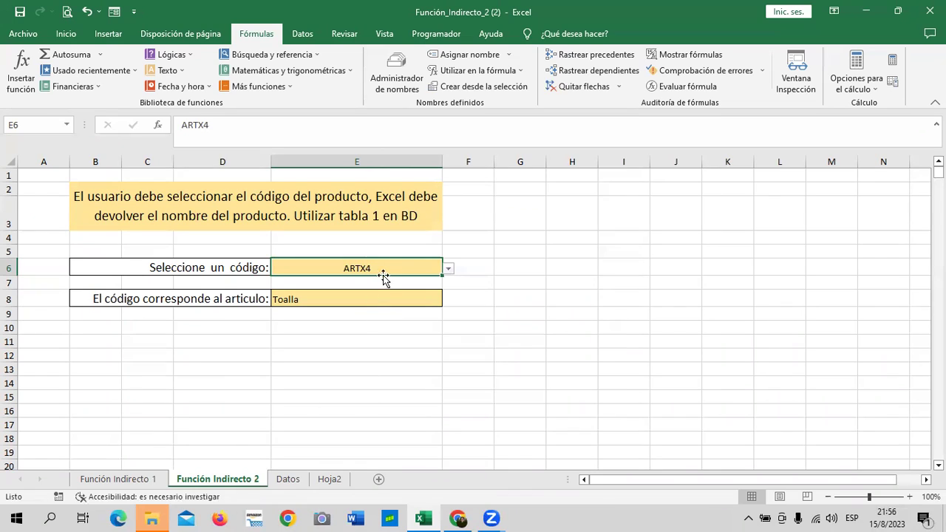
left_click(449, 269)
left_click(362, 293)
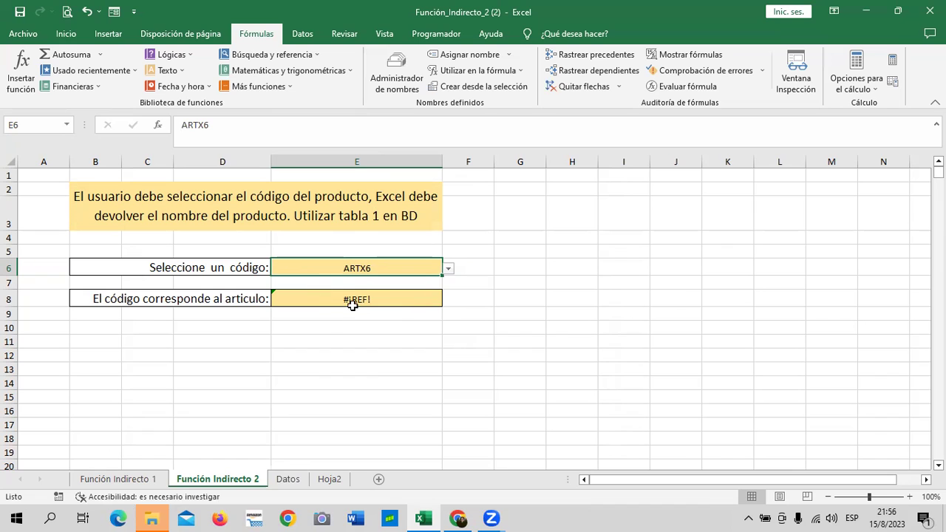
- Name the Billetera cell G11 on Datos 'ARTX6', then check the result on Función Indirecto 2
left_click(298, 481)
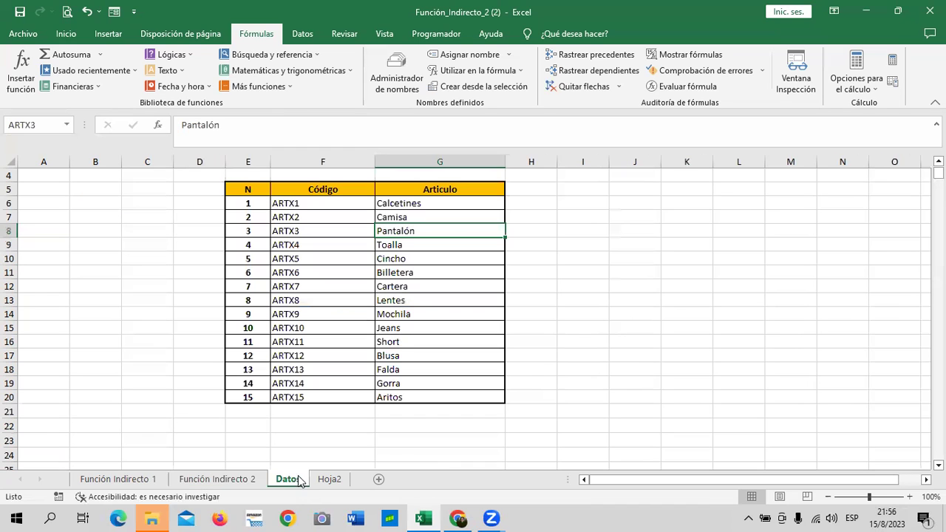
left_click(397, 273)
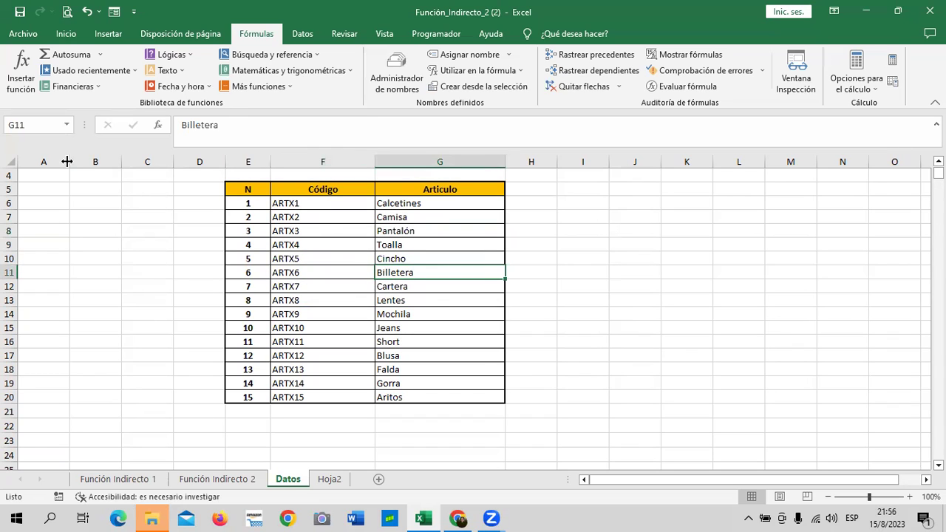
left_click(43, 124)
type("ARTX6")
key("Return")
left_click(244, 479)
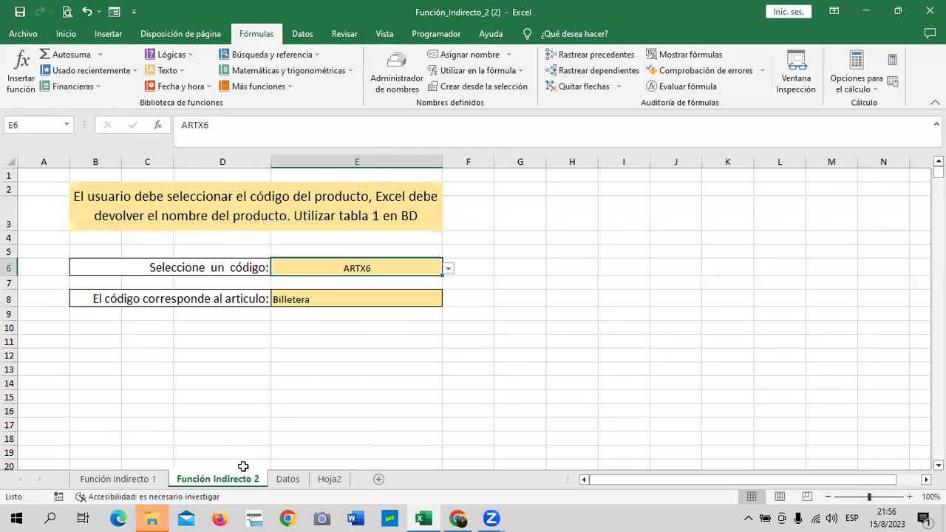
left_click(400, 298)
left_click(400, 270)
left_click(313, 298)
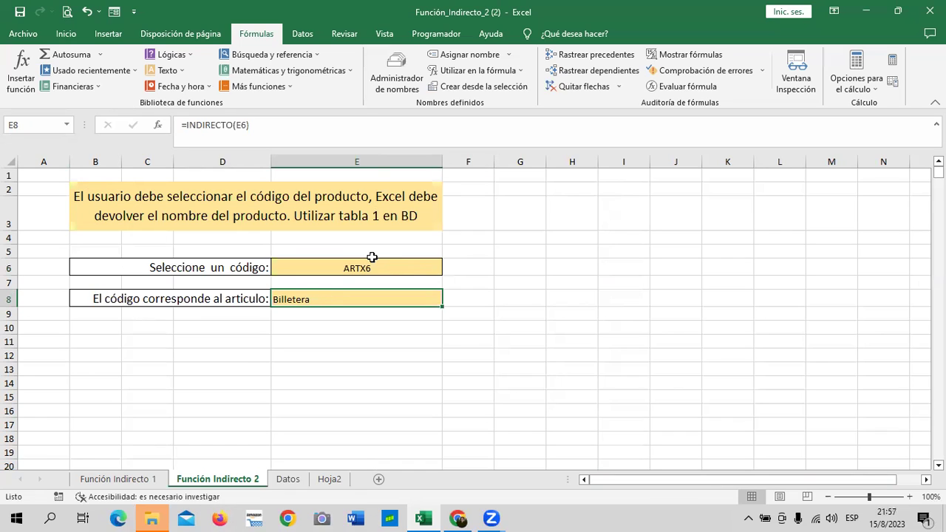
left_click(524, 215)
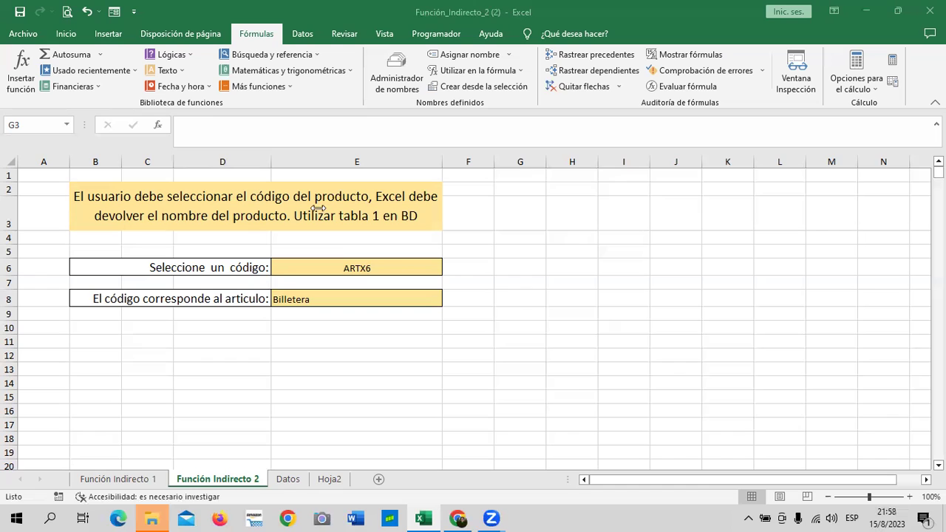
- Move between Función Indirecto 1 and 2, ending on the Hoja2 monthly sales sheet
left_click(139, 491)
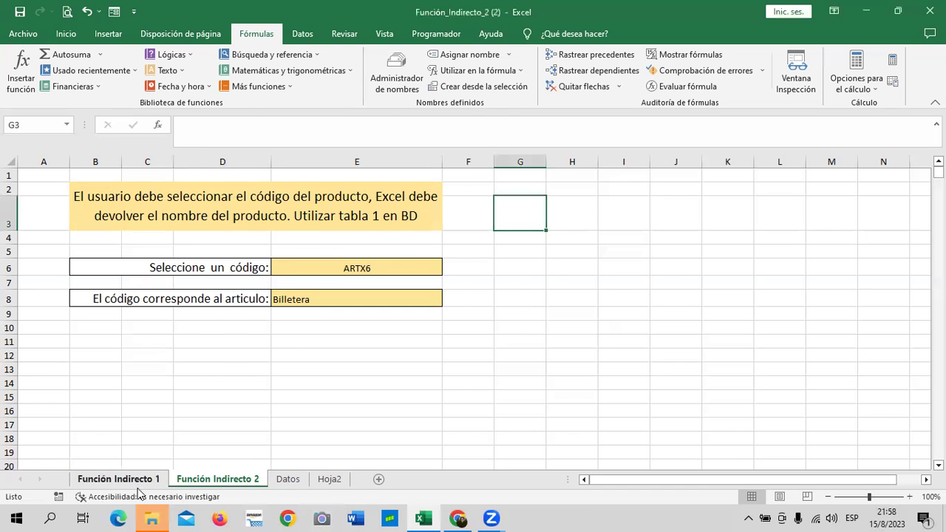
left_click(118, 479)
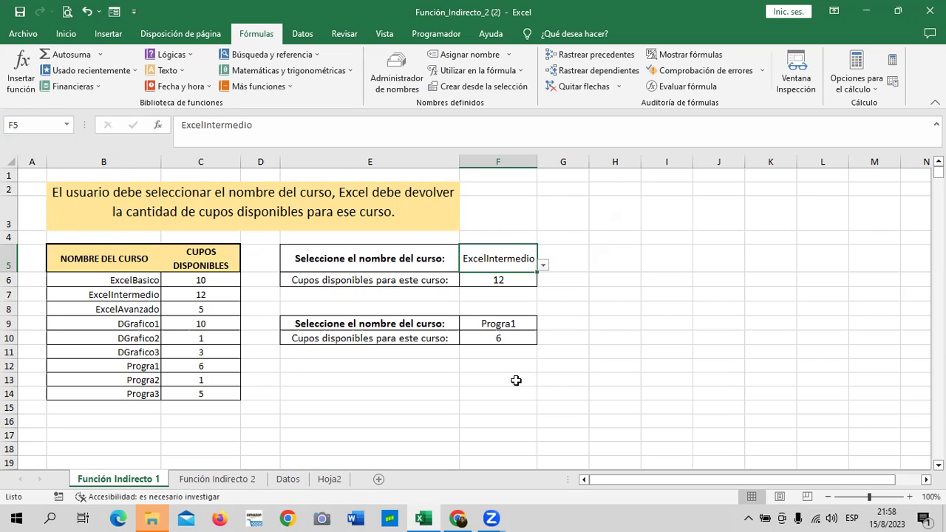
left_click(334, 482)
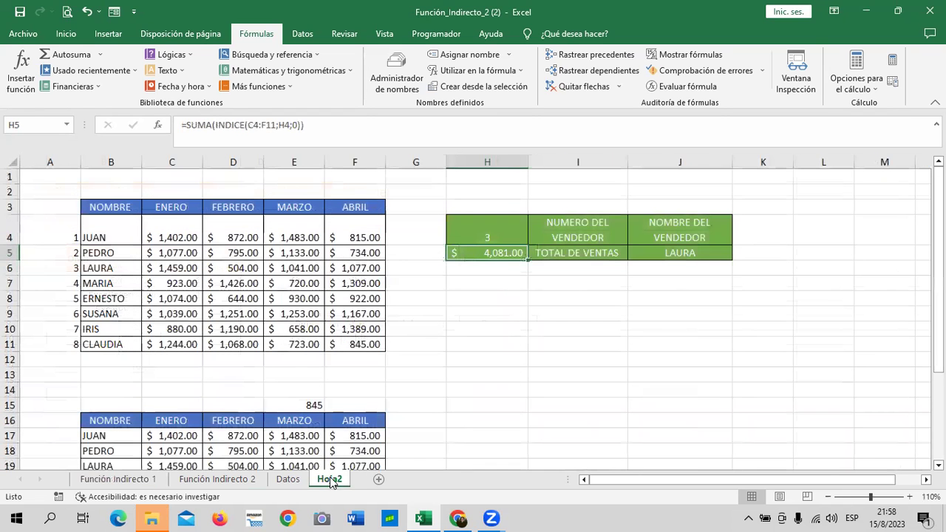
scroll(501, 289, "down", 2)
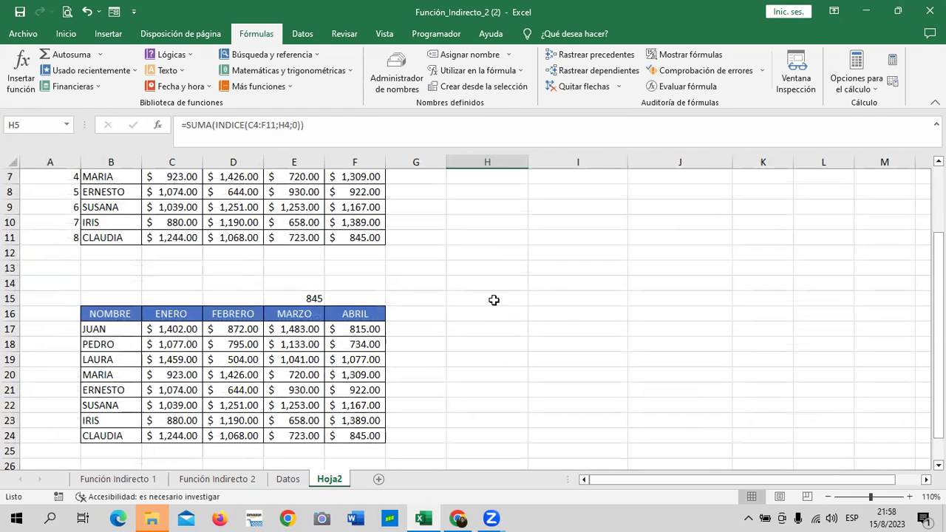
left_click(141, 480)
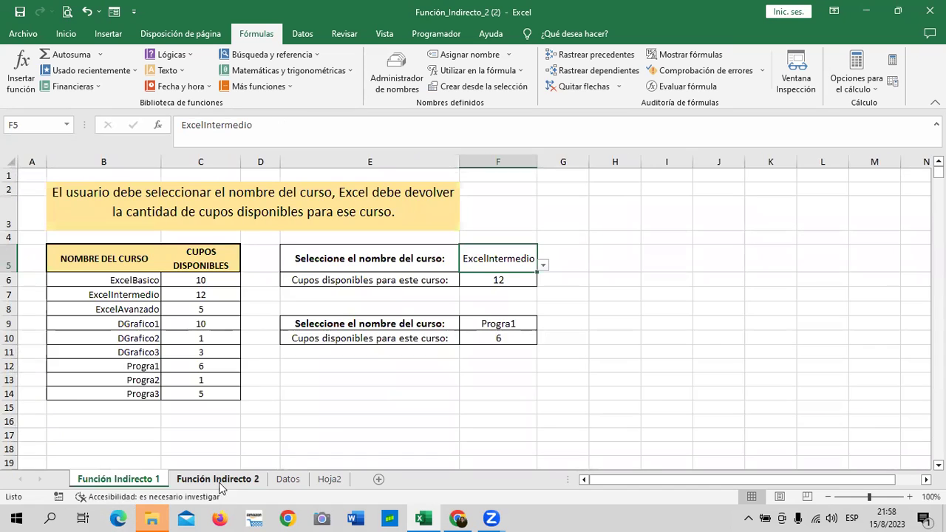
left_click(225, 481)
left_click(144, 481)
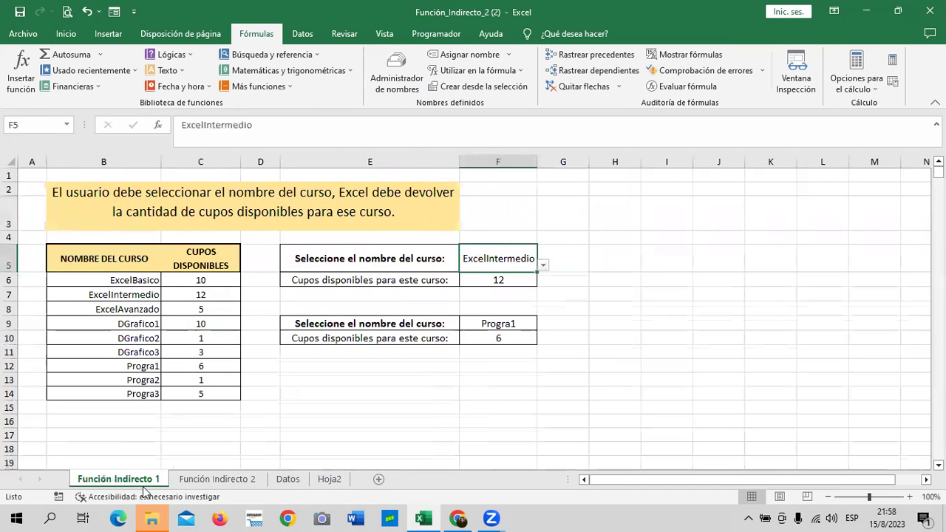
left_click(201, 481)
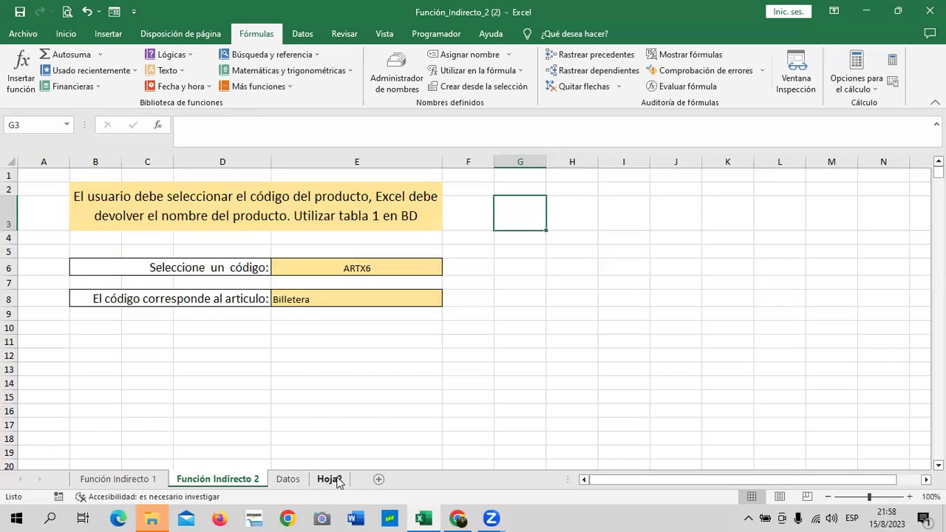
left_click(329, 482)
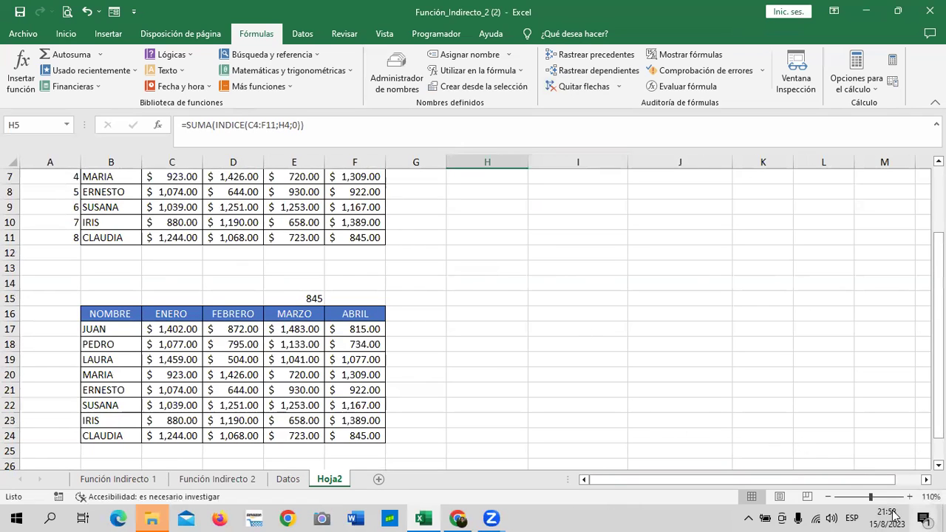
- Select empty cell I12 on Hoja2 and bring up the general formatting commands
mouse_move(887, 516)
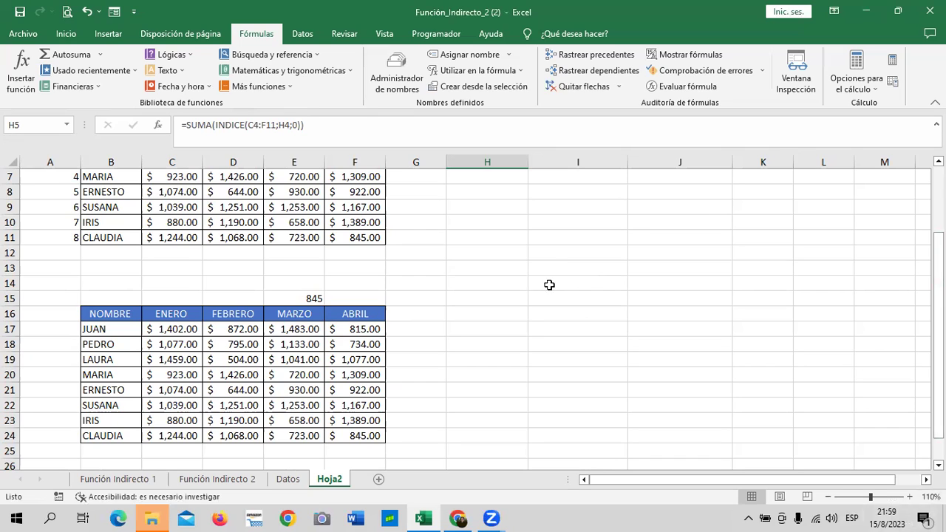
left_click(540, 250)
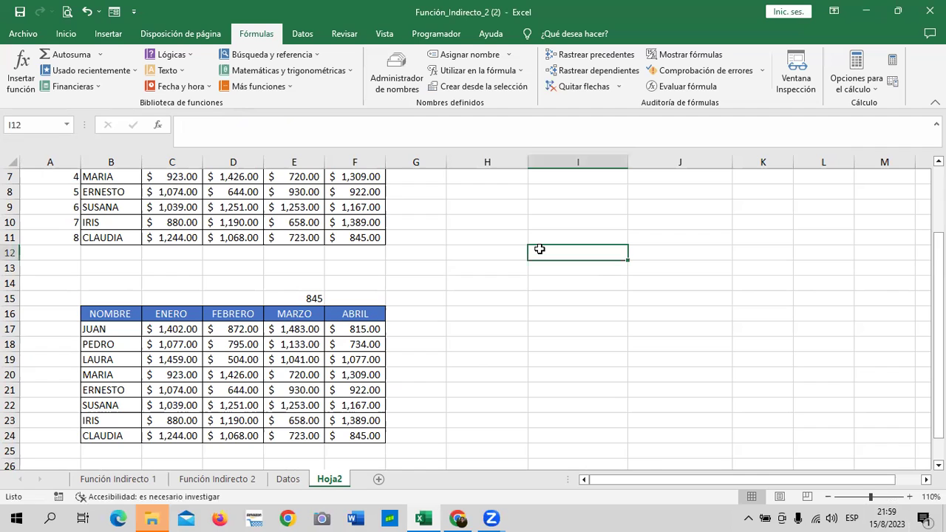
scroll(482, 314, "up", 2)
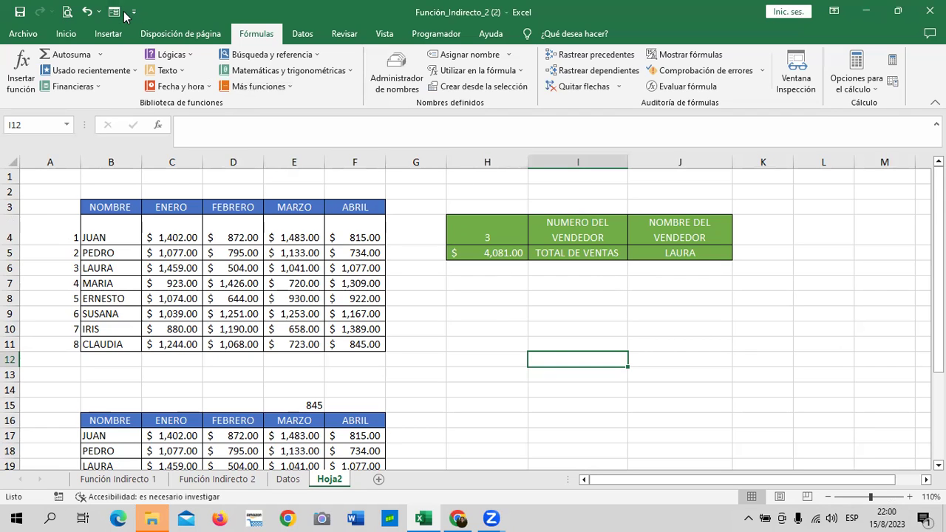
left_click(64, 36)
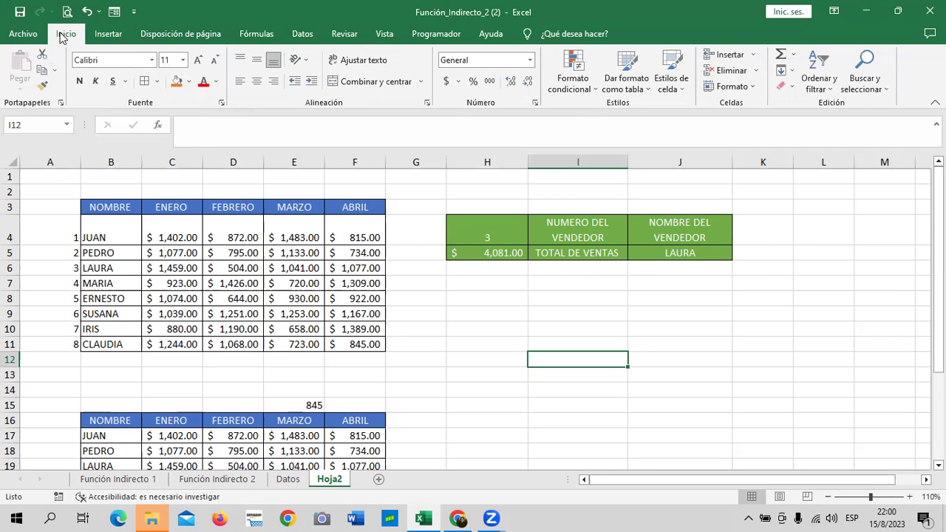
scroll(386, 246, "down", 2)
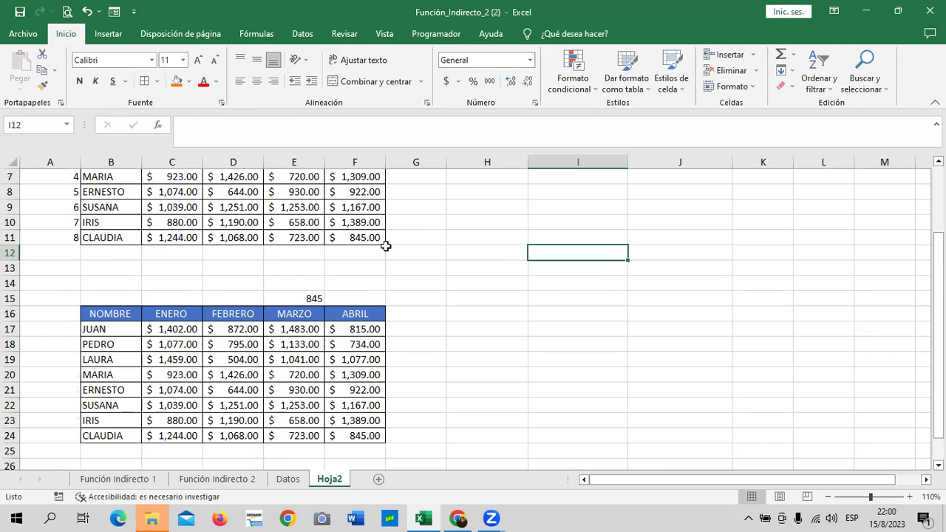
scroll(386, 247, "down", 3)
scroll(443, 370, "up", 4)
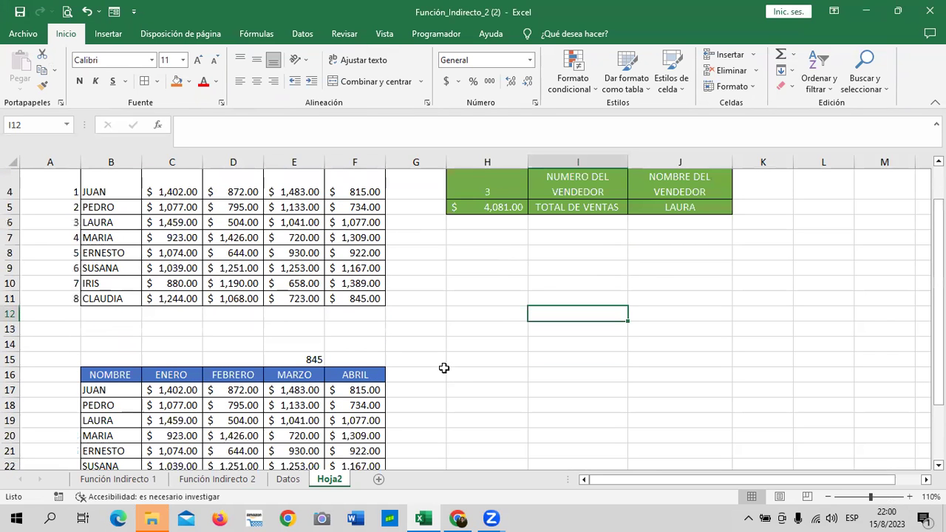
scroll(532, 323, "up", 1)
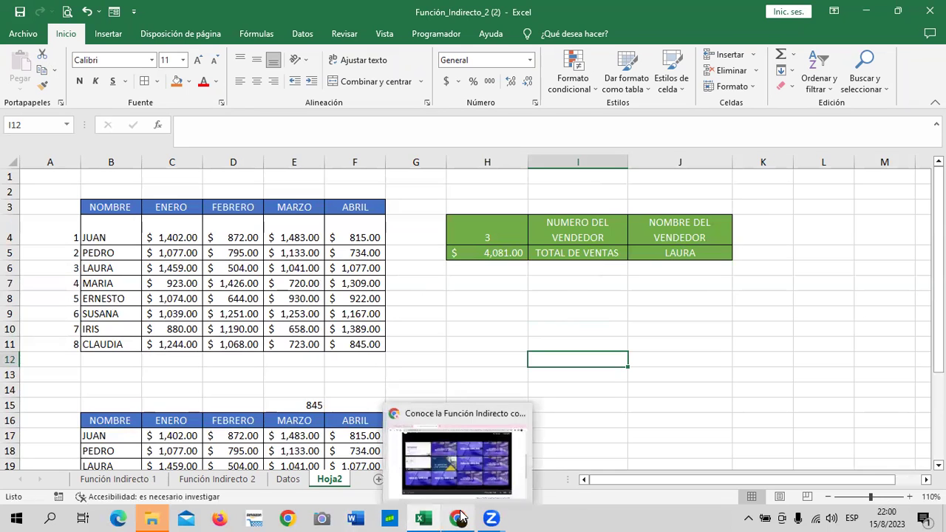
- On the course site, open the Laboratorio 1 quiz and scroll through its questions
left_click(460, 518)
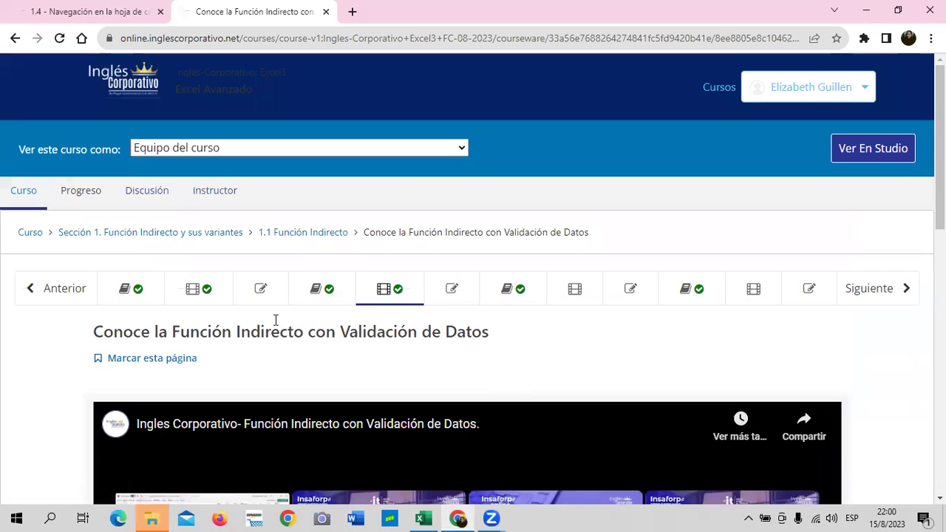
left_click(272, 294)
scroll(361, 354, "down", 5)
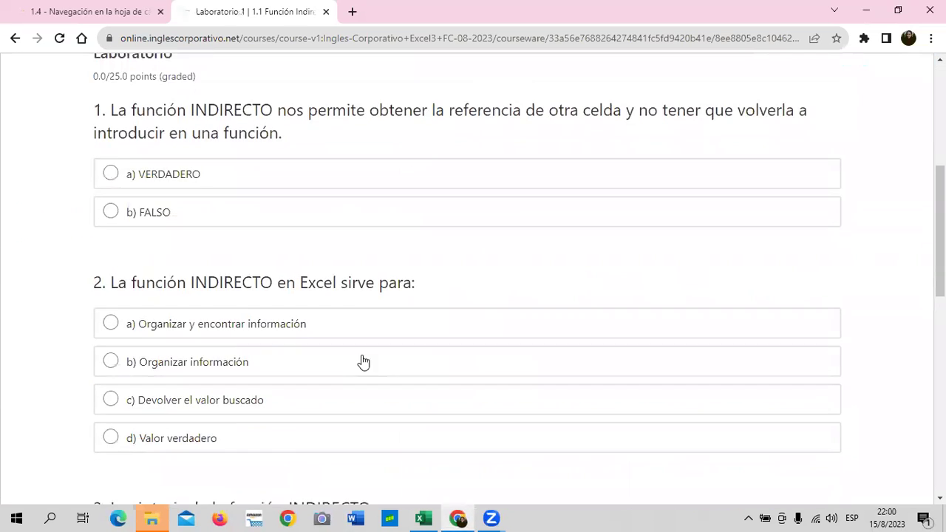
scroll(363, 359, "down", 5)
scroll(360, 363, "down", 3)
scroll(359, 363, "up", 4)
scroll(359, 363, "up", 5)
scroll(359, 363, "up", 4)
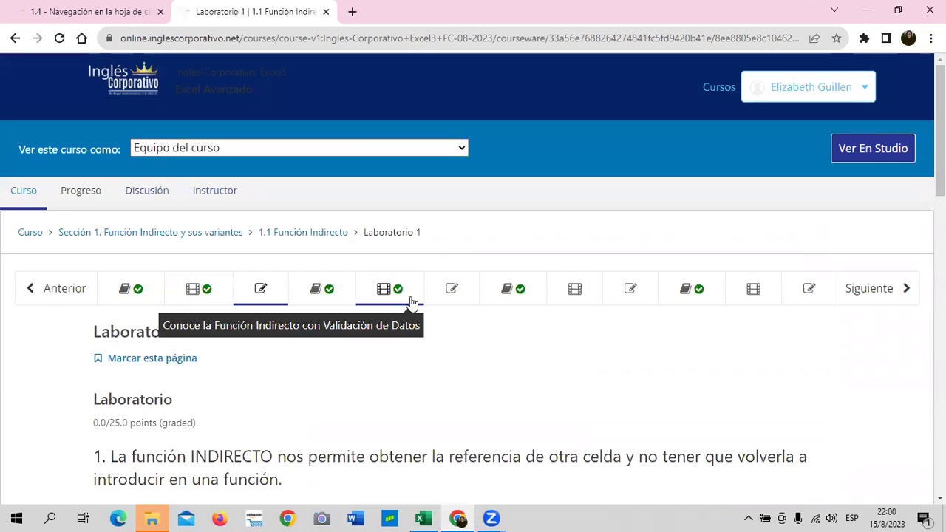
- Review the Laboratorio 2 quiz, then move on to Laboratorio 3
left_click(435, 293)
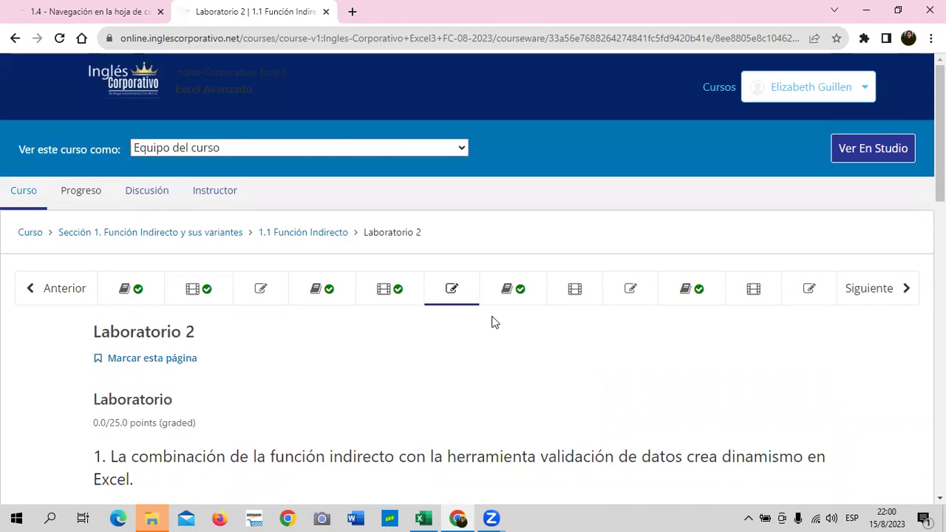
scroll(494, 326, "down", 3)
scroll(494, 322, "down", 2)
scroll(494, 322, "up", 2)
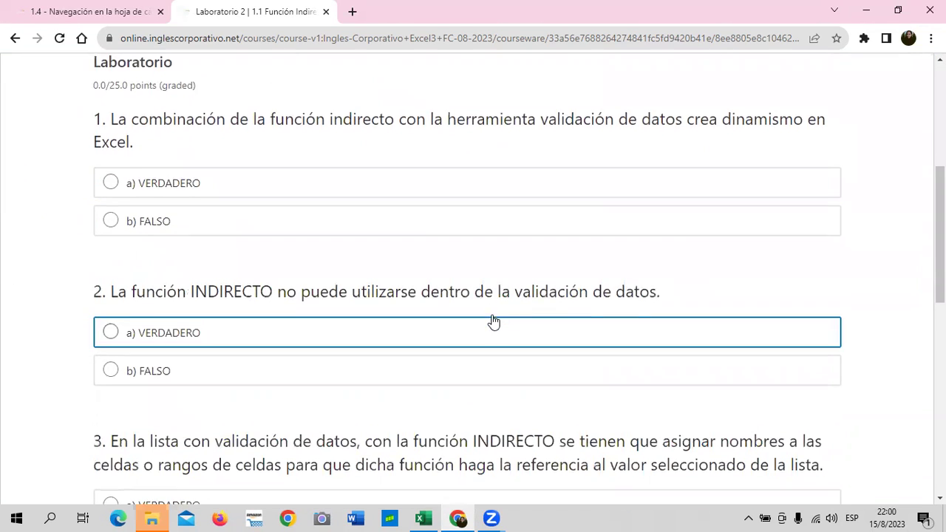
scroll(494, 322, "up", 2)
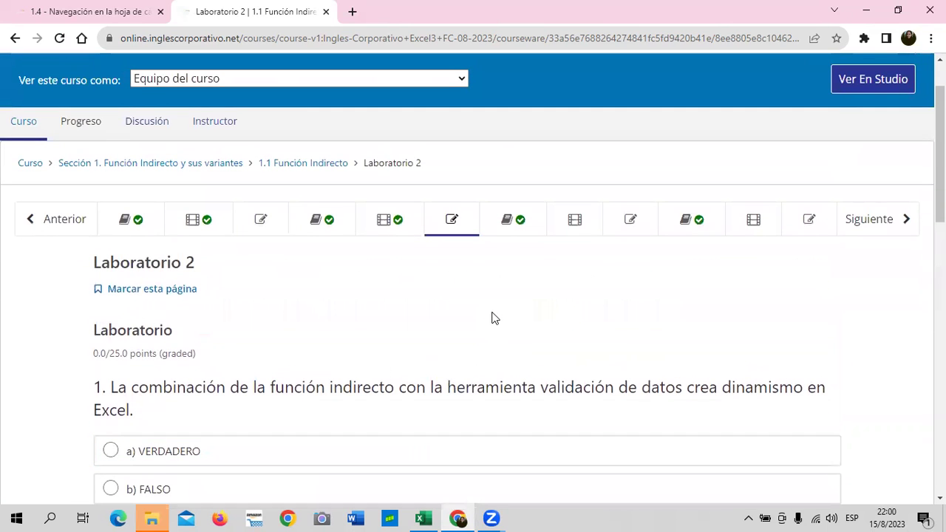
left_click(621, 227)
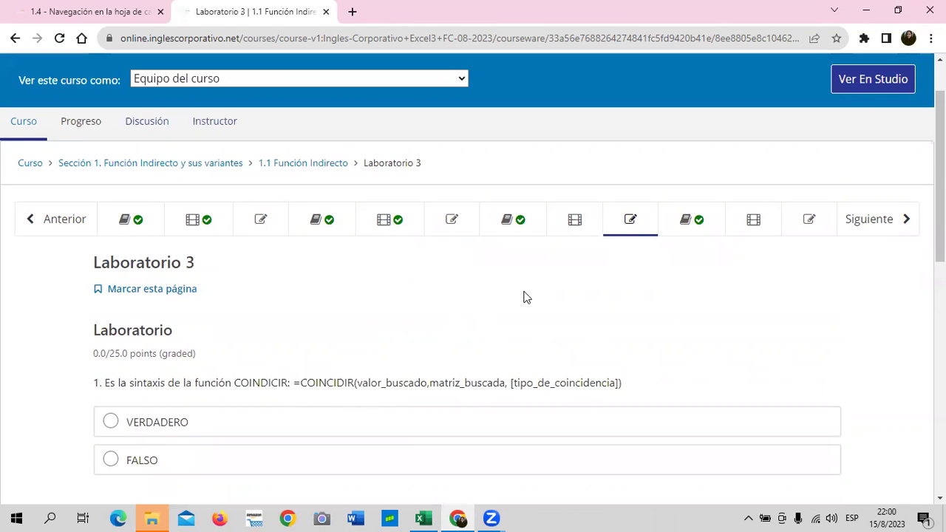
- Open the lesson 1.3 objectives page and read through it
left_click(531, 223)
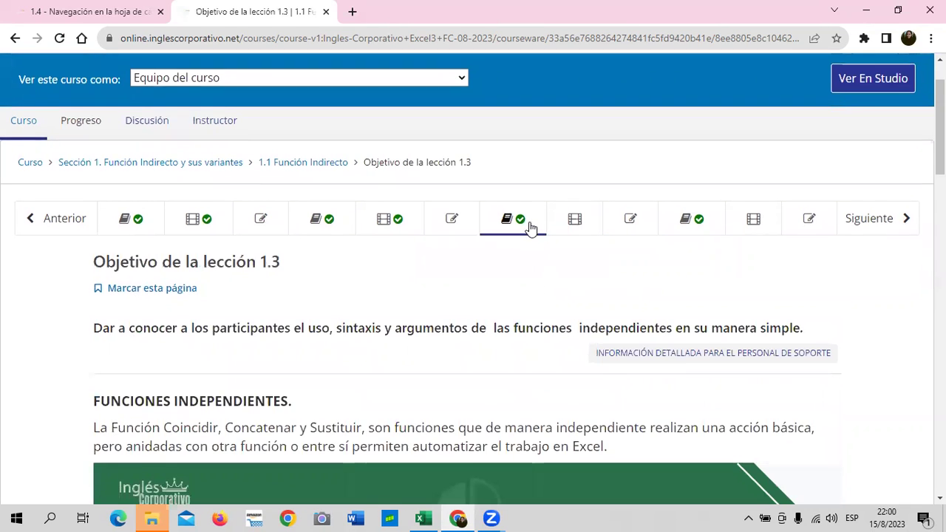
scroll(529, 224, "down", 4)
scroll(530, 223, "down", 1)
scroll(529, 222, "down", 2)
scroll(529, 222, "down", 1)
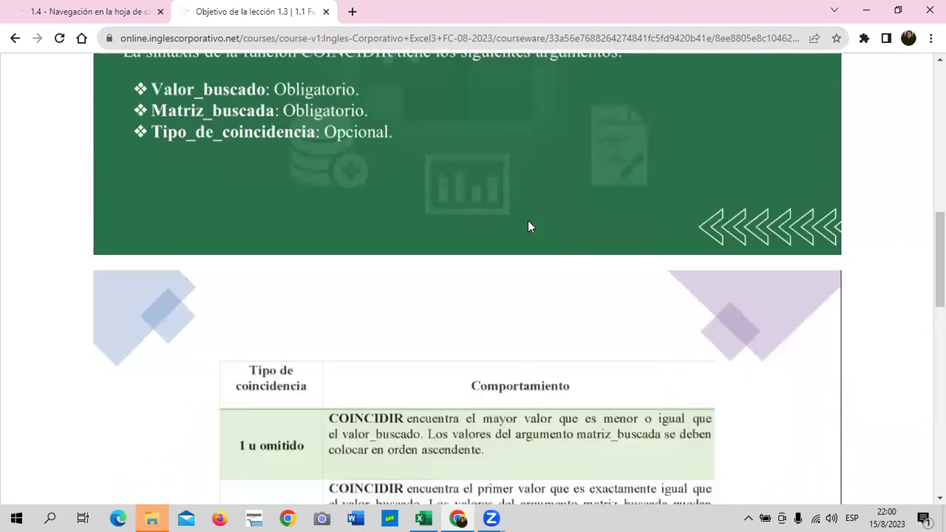
scroll(527, 220, "down", 1)
scroll(528, 221, "down", 1)
scroll(528, 220, "down", 2)
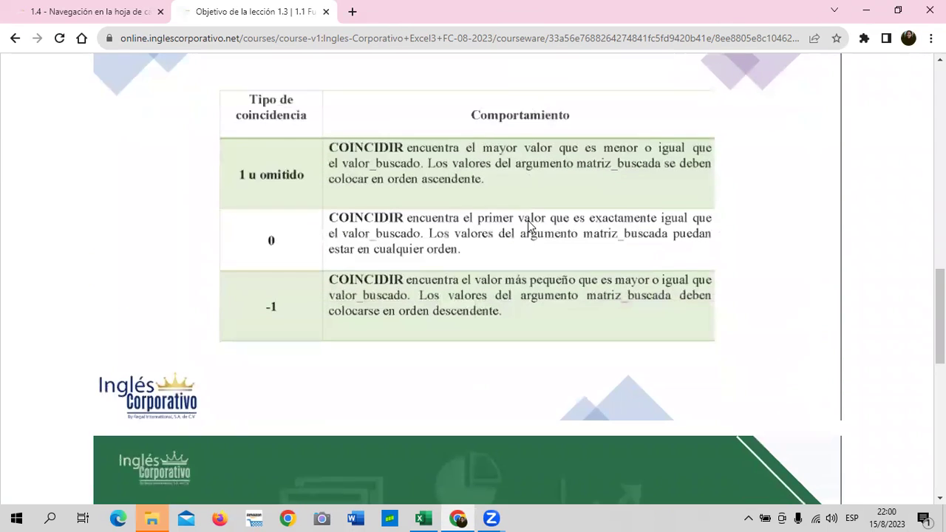
scroll(528, 222, "up", 2)
scroll(528, 220, "up", 2)
scroll(528, 220, "up", 3)
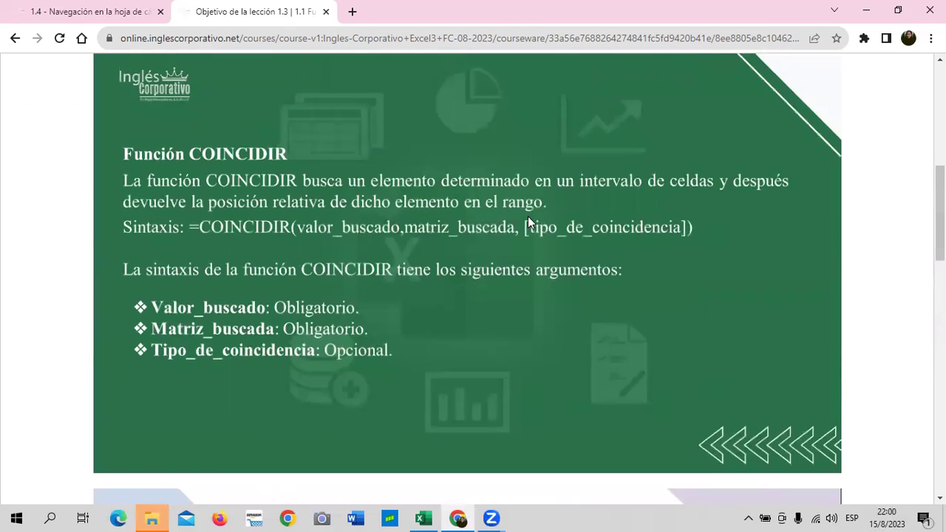
scroll(528, 216, "up", 5)
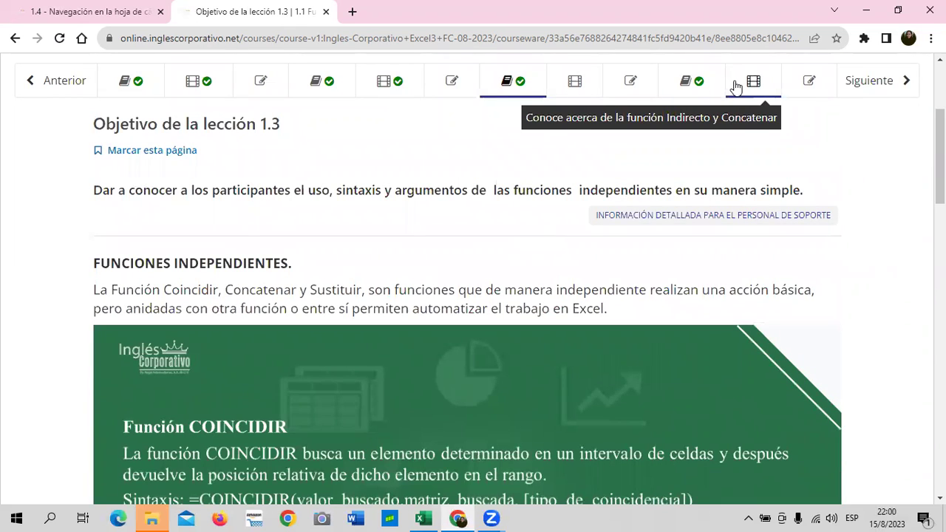
- View the Indirecto y Concatenar video lesson, then open the lesson 1.4 objectives page
left_click(737, 88)
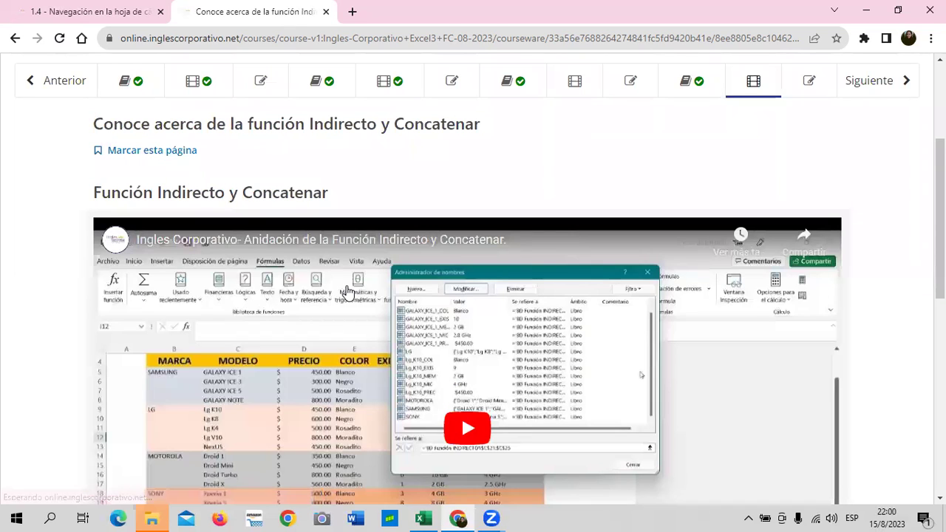
scroll(346, 292, "down", 2)
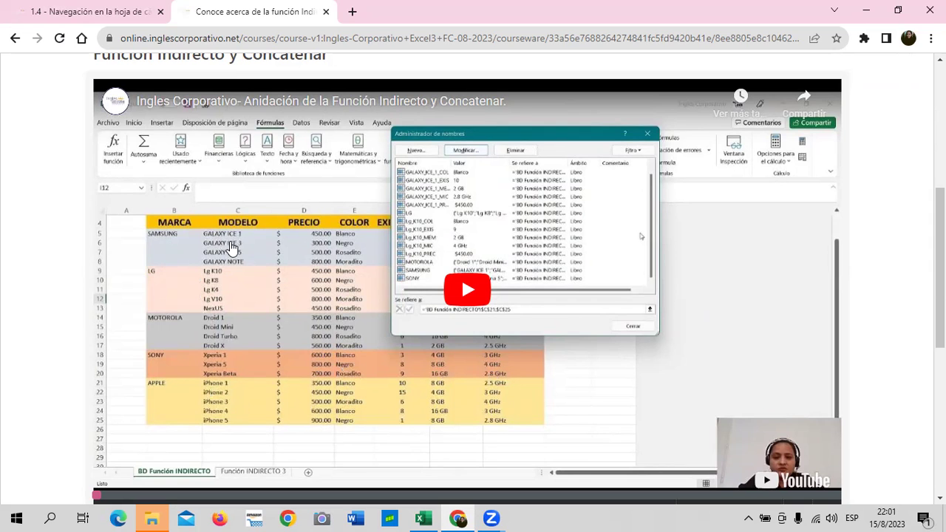
scroll(232, 247, "down", 2)
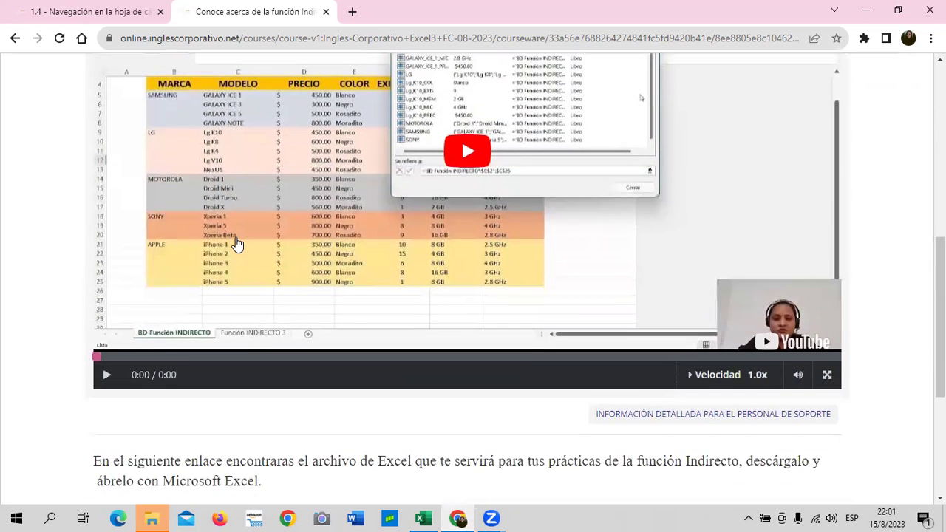
scroll(239, 256, "up", 3)
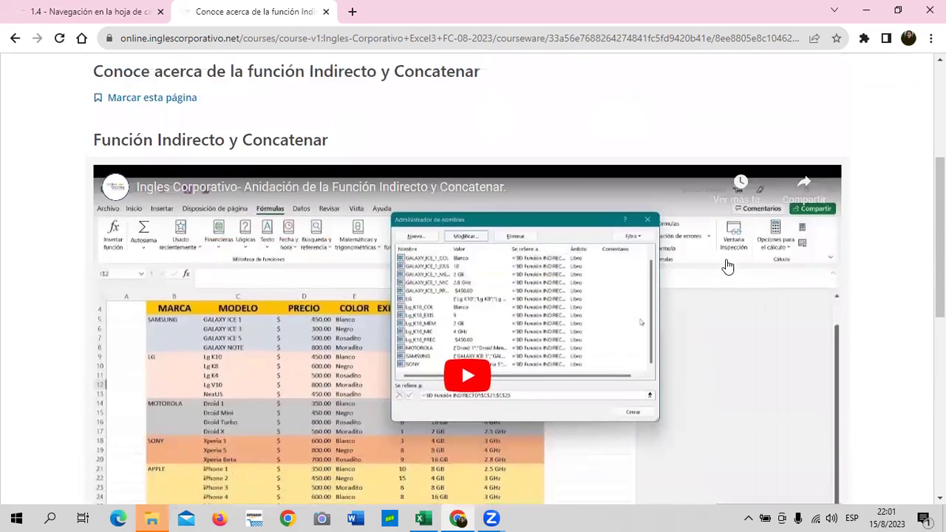
scroll(728, 266, "up", 3)
left_click(695, 235)
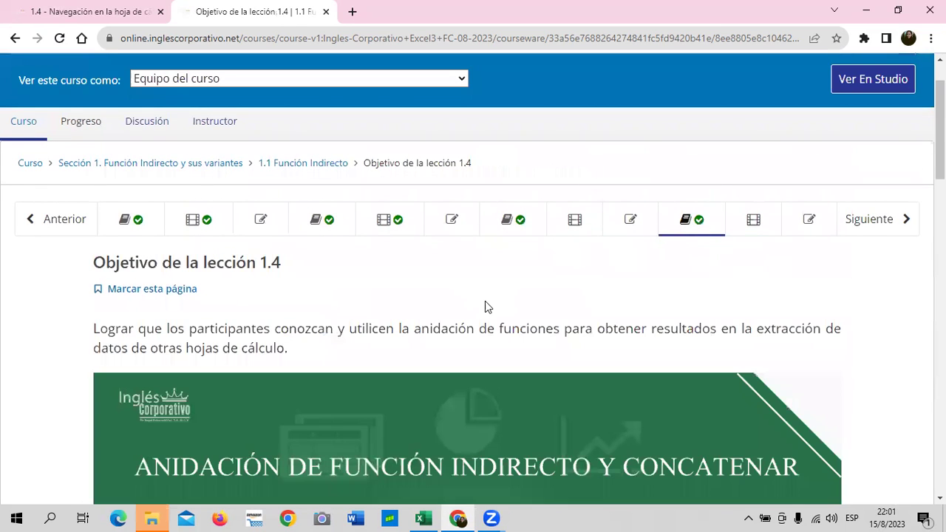
scroll(485, 303, "down", 2)
scroll(485, 301, "down", 1)
scroll(485, 300, "down", 2)
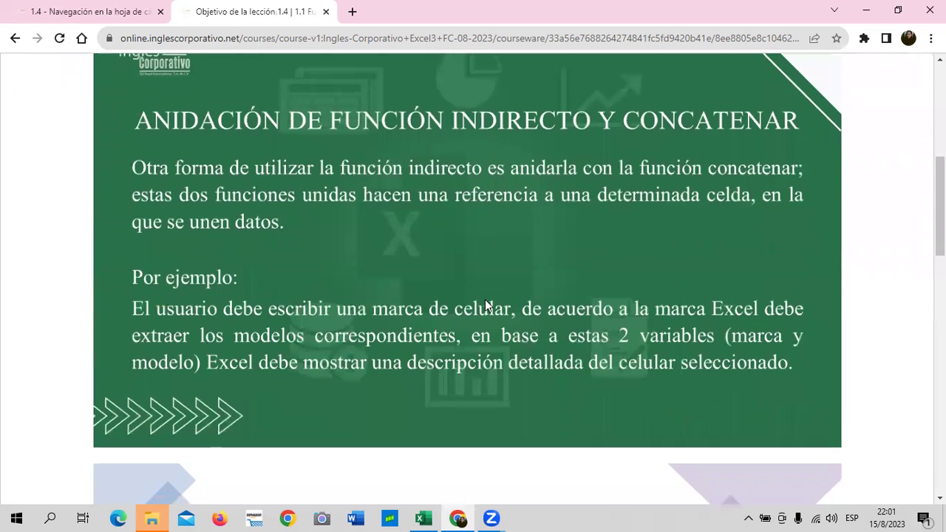
scroll(485, 299, "down", 1)
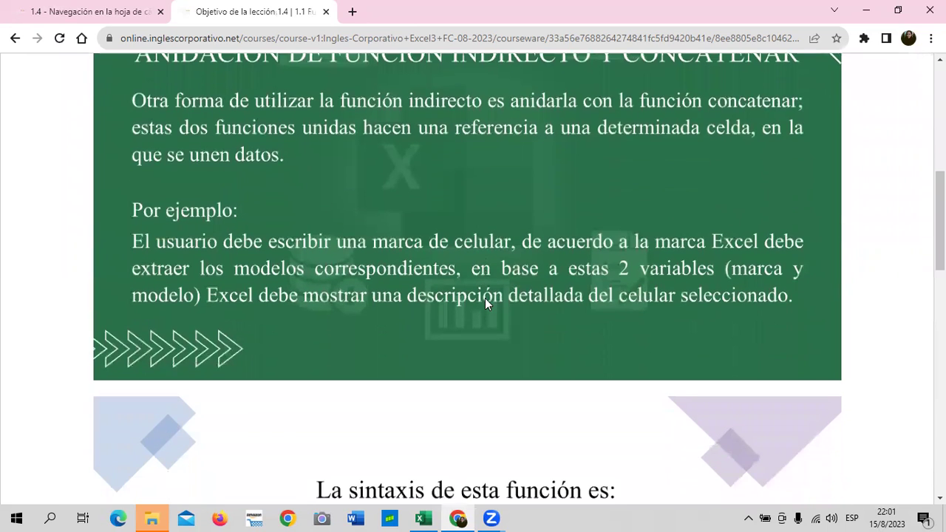
scroll(484, 298, "down", 2)
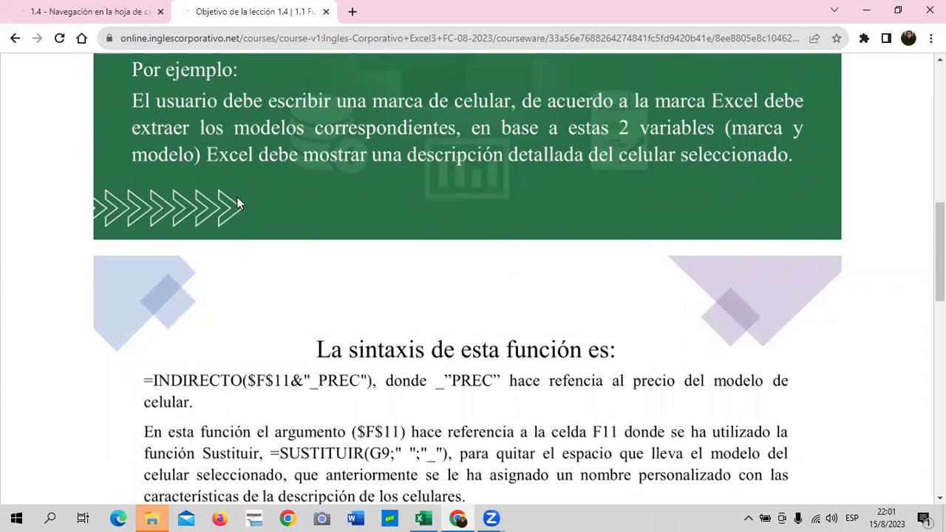
scroll(358, 251, "down", 1)
scroll(359, 251, "down", 1)
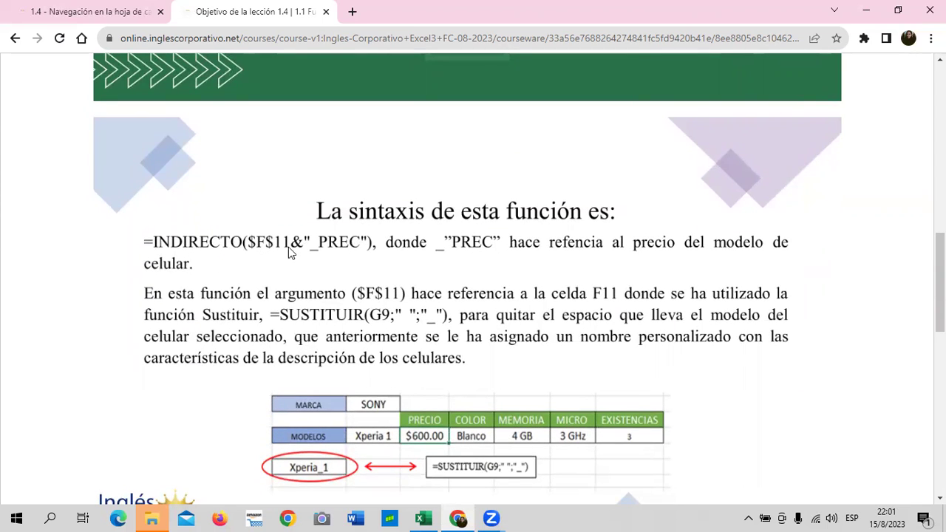
scroll(405, 293, "down", 1)
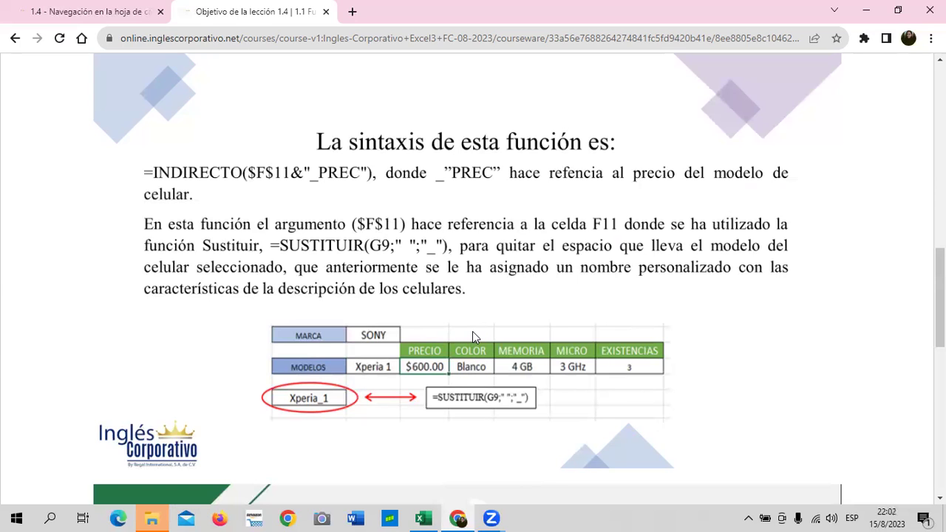
scroll(473, 331, "down", 1)
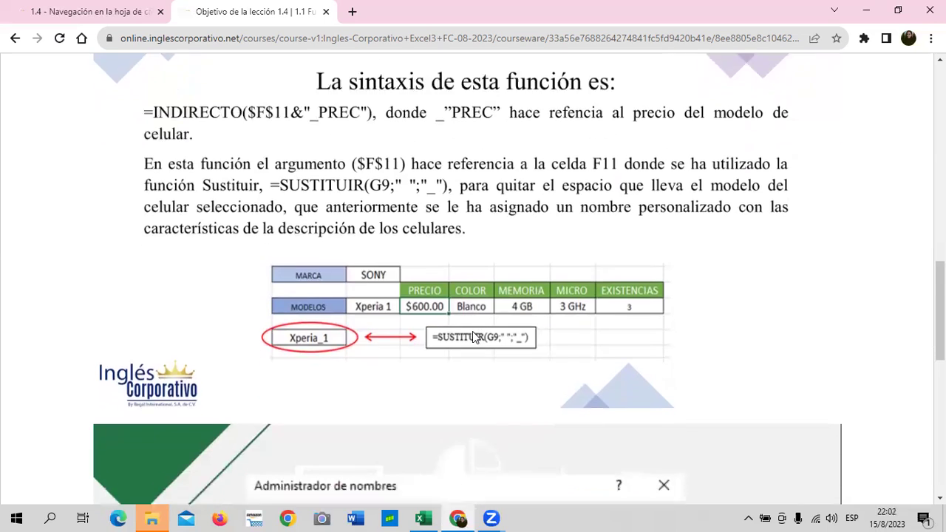
scroll(473, 331, "down", 1)
scroll(472, 331, "down", 1)
scroll(472, 331, "down", 1)
scroll(473, 332, "down", 3)
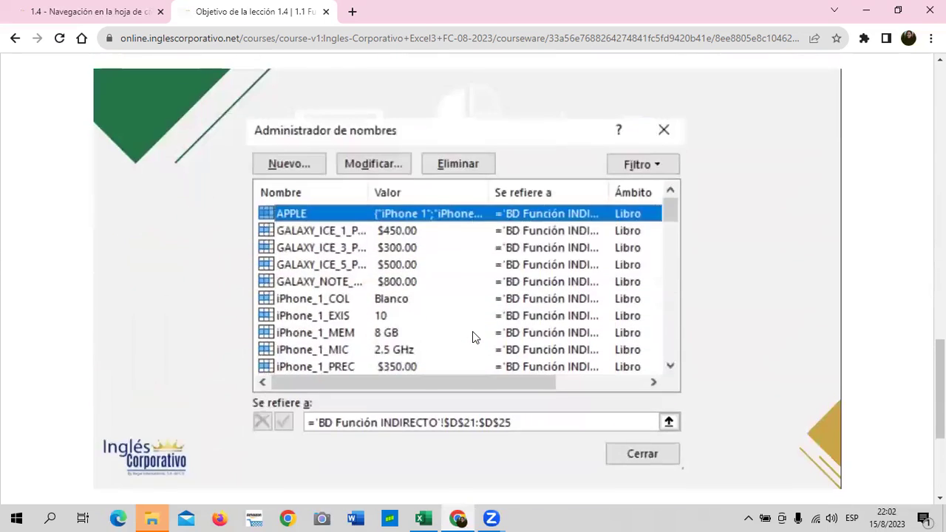
scroll(472, 331, "up", 3)
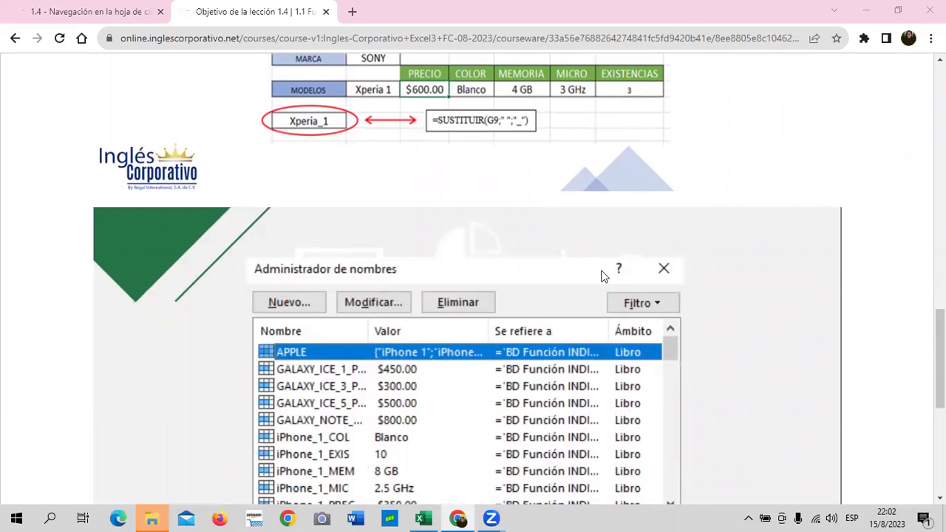
scroll(602, 275, "up", 5)
scroll(602, 275, "up", 2)
scroll(602, 277, "up", 3)
scroll(601, 275, "up", 5)
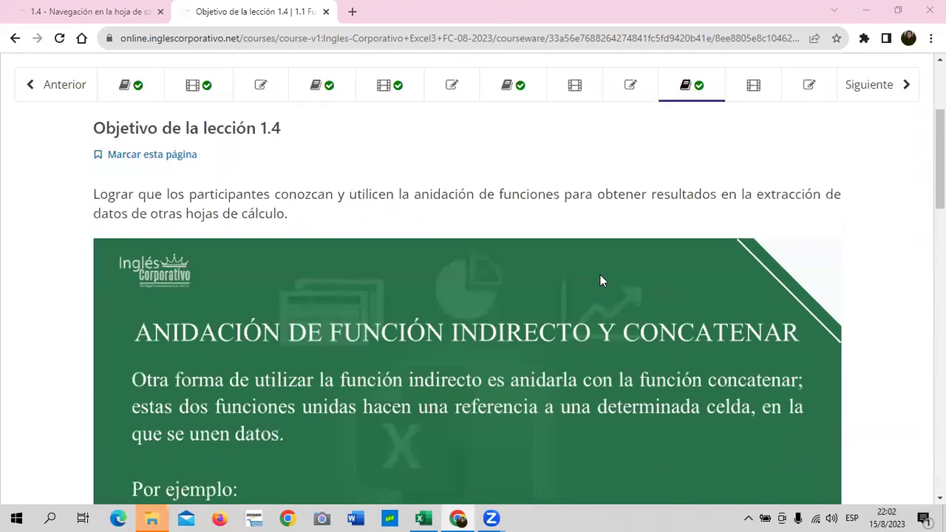
scroll(599, 280, "up", 4)
- Open the Laboratorio 4 quiz and scroll through its questions on nesting INDIRECTO
left_click(798, 290)
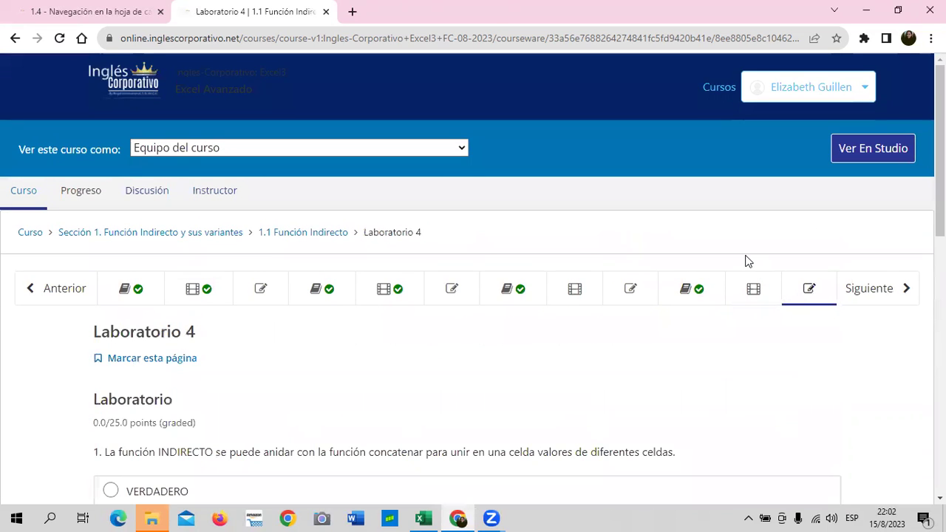
scroll(656, 314, "down", 2)
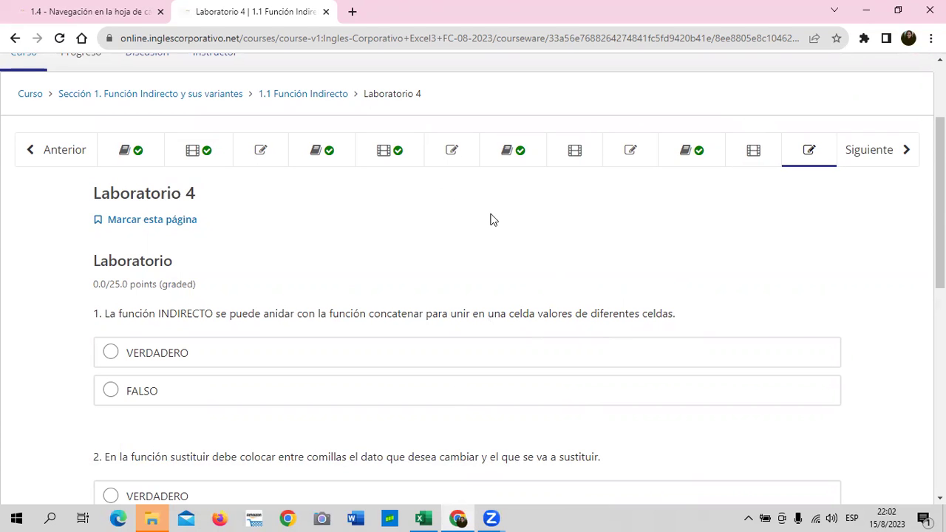
scroll(491, 221, "down", 3)
scroll(479, 235, "up", 5)
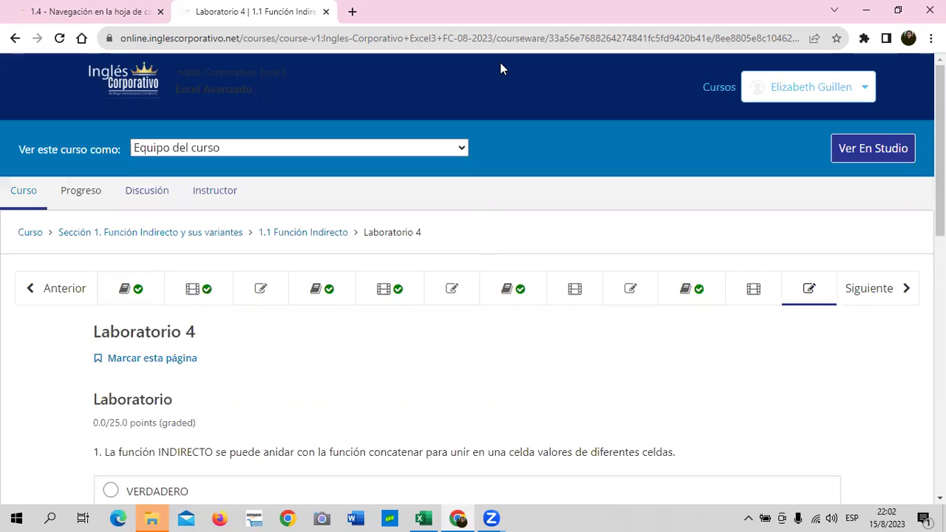